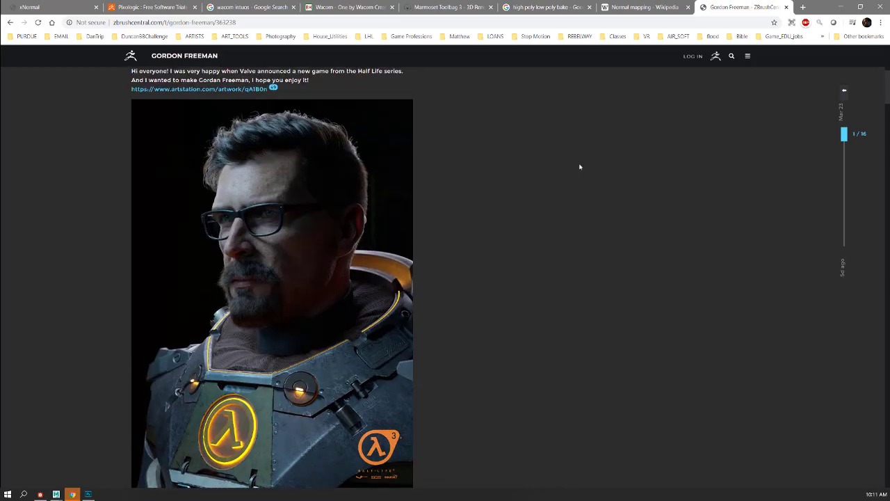
Examine the Gordon Freeman character renders in the ZBrushCentral post, from the chest-up portraits to the face close-up.
scroll(583, 164, down, 3)
scroll(584, 164, up, 6)
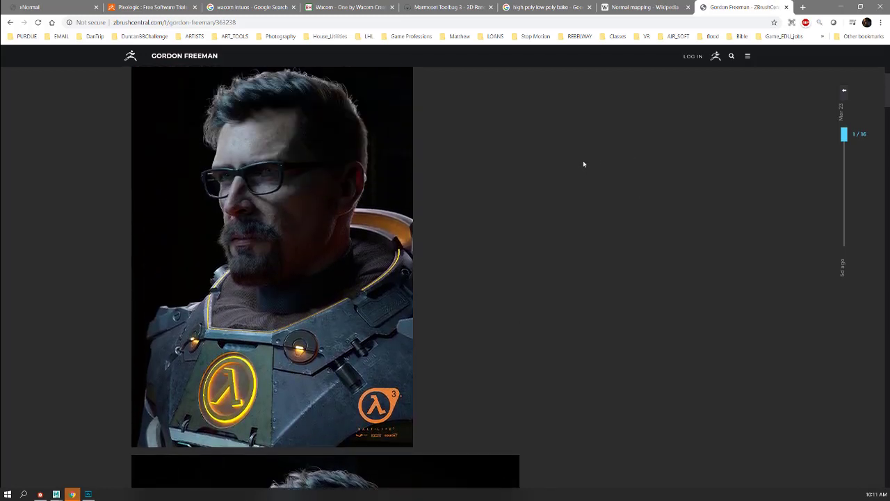
scroll(583, 164, down, 3)
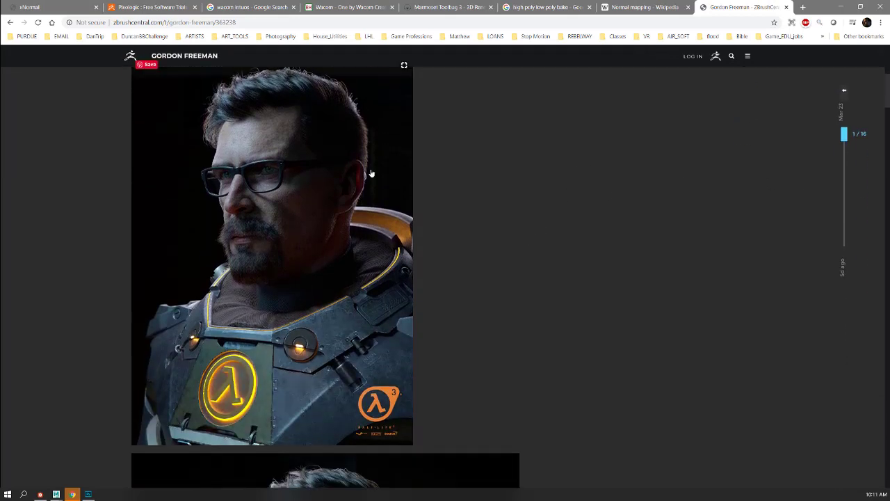
scroll(525, 153, up, 3)
scroll(497, 157, down, 1)
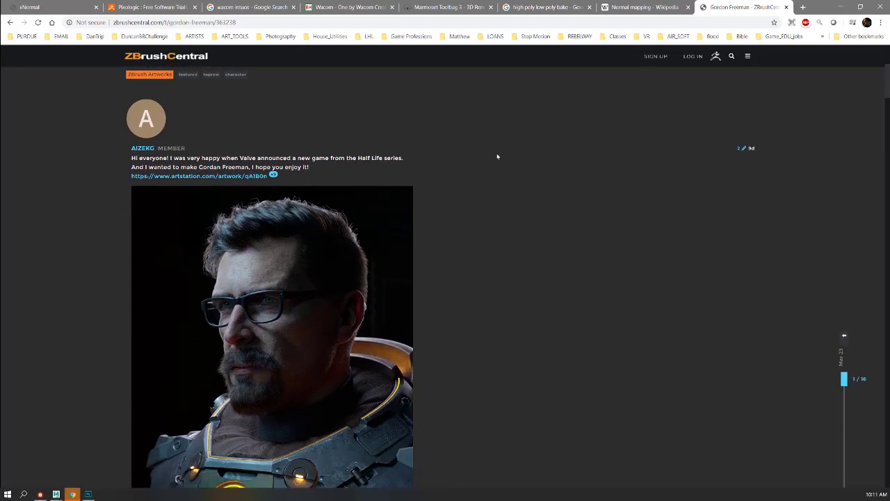
scroll(497, 156, down, 10)
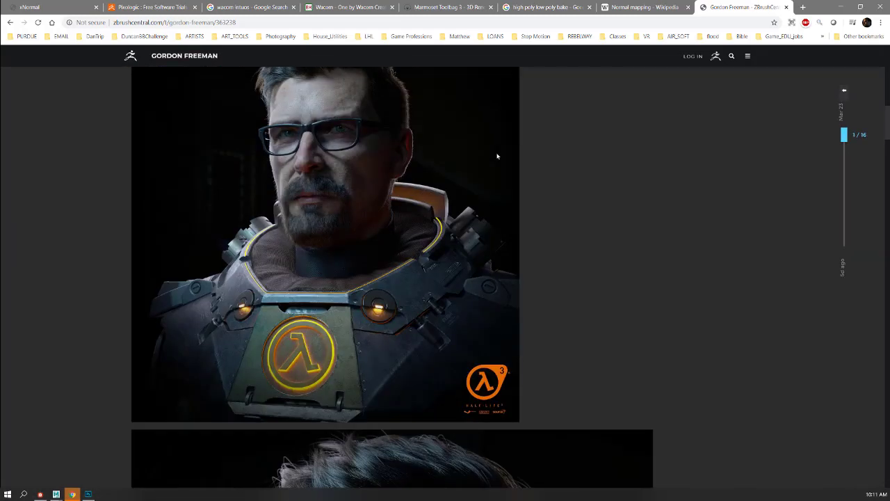
scroll(707, 215, down, 3)
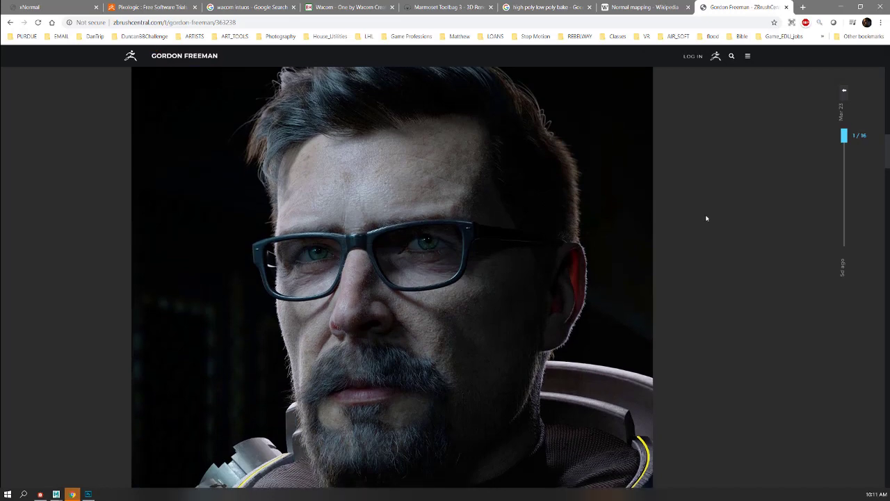
scroll(706, 219, down, 3)
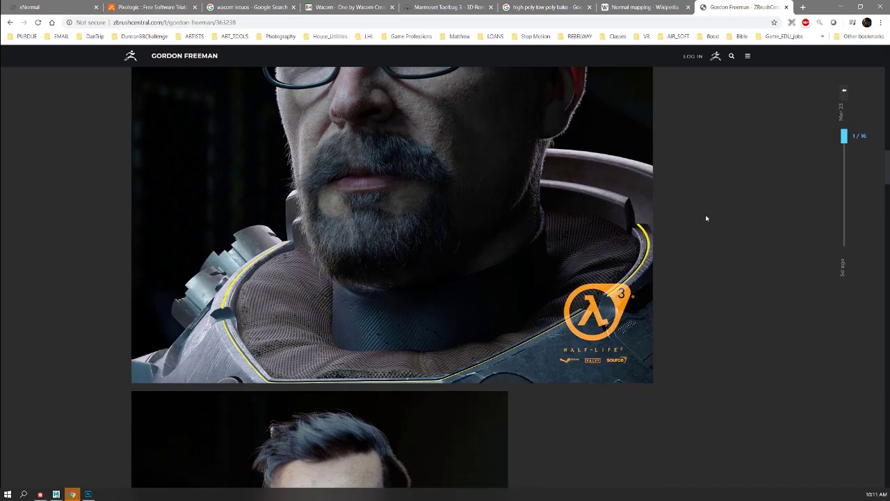
scroll(706, 218, up, 5)
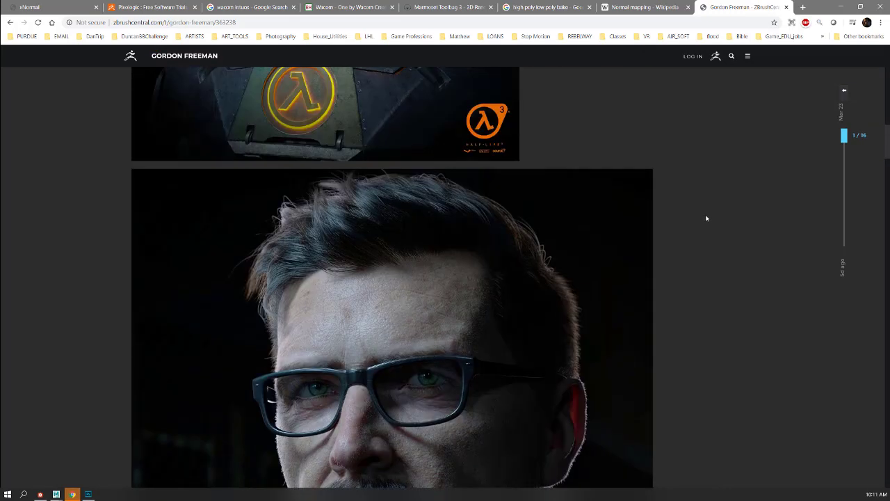
scroll(706, 219, up, 5)
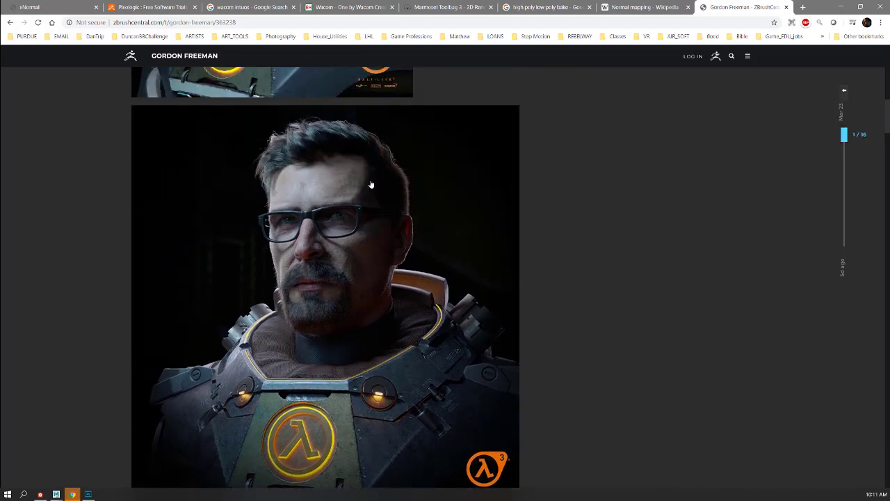
scroll(371, 185, up, 5)
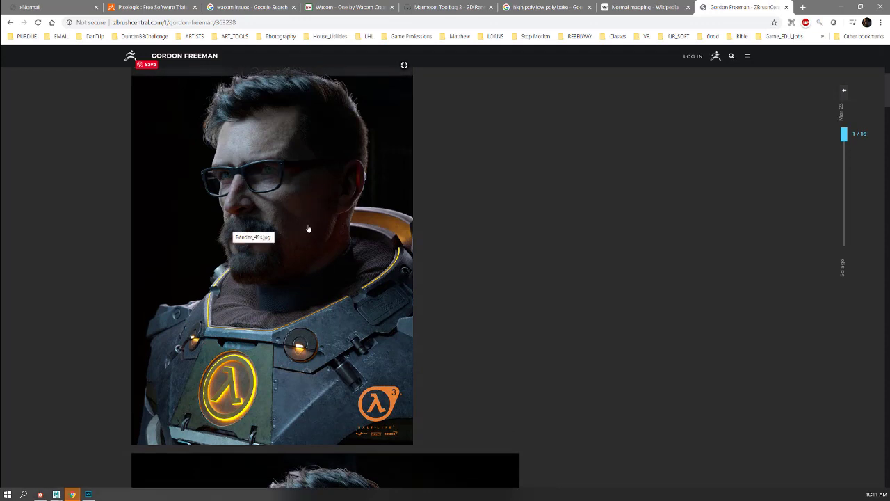
scroll(560, 238, up, 1)
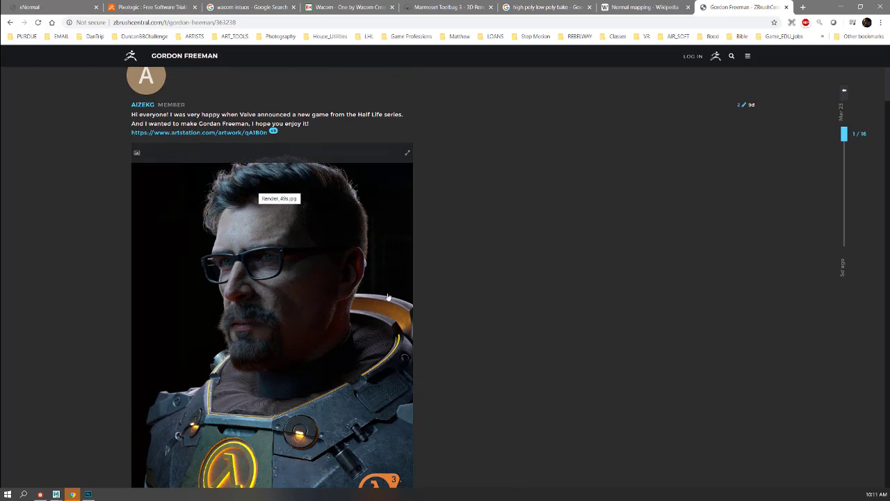
scroll(556, 276, down, 2)
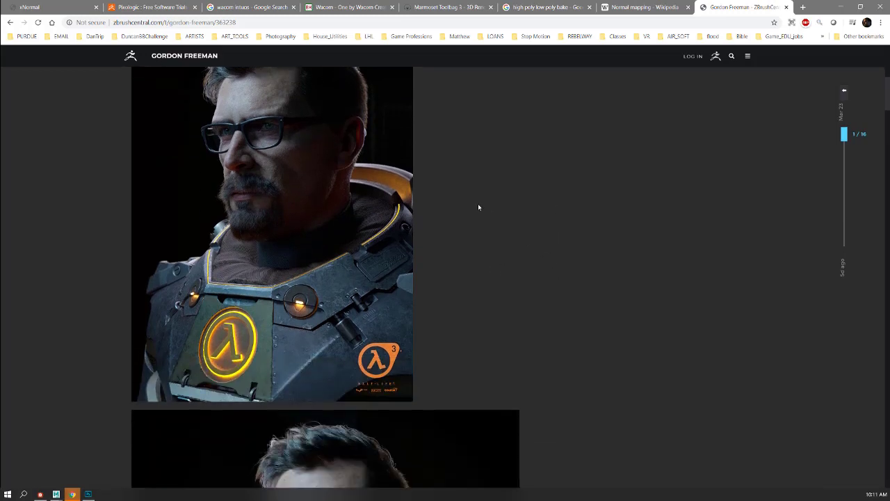
scroll(478, 207, up, 3)
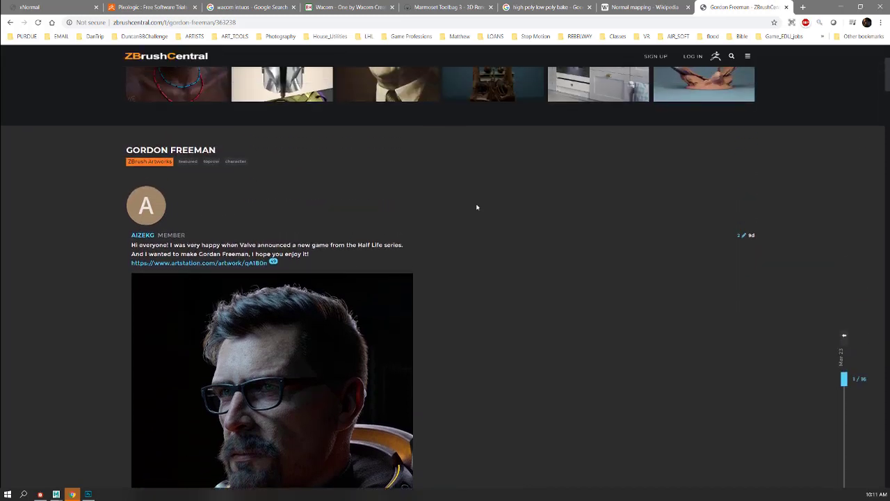
scroll(477, 207, down, 3)
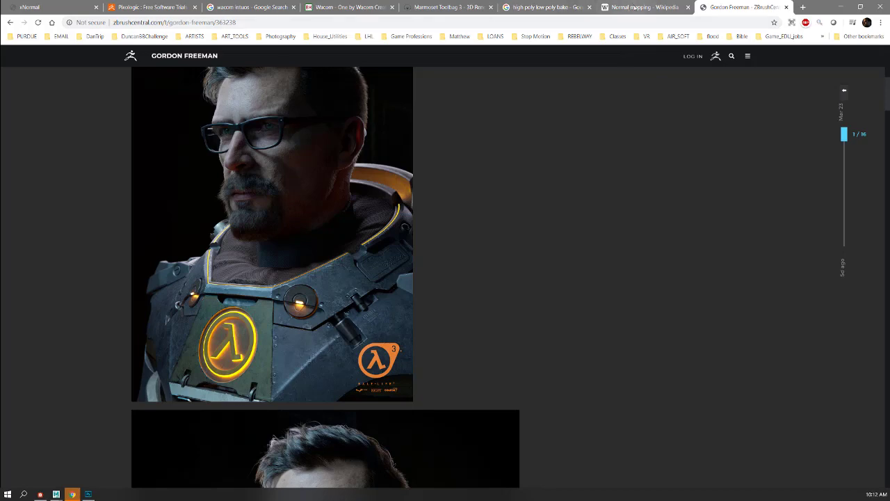
Review the Wikipedia article on normal mapping, from its example images to the tangent space sections and the rendering comparison.
click(627, 7)
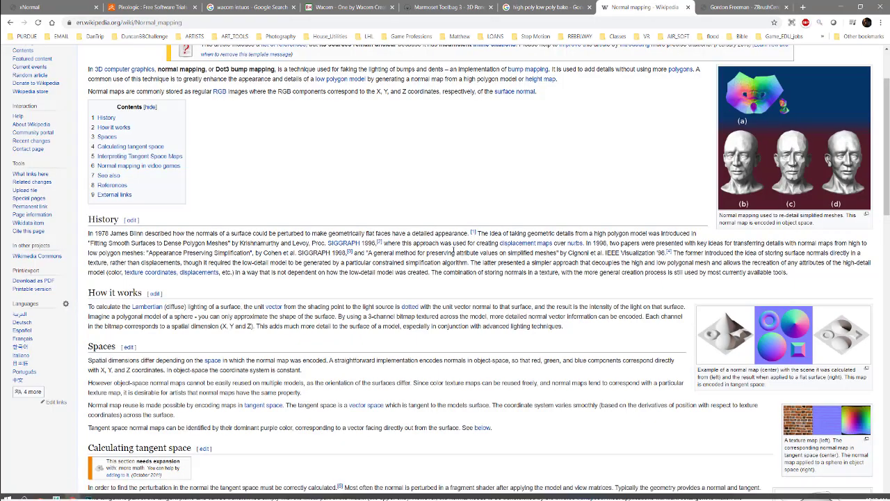
scroll(454, 248, down, 1)
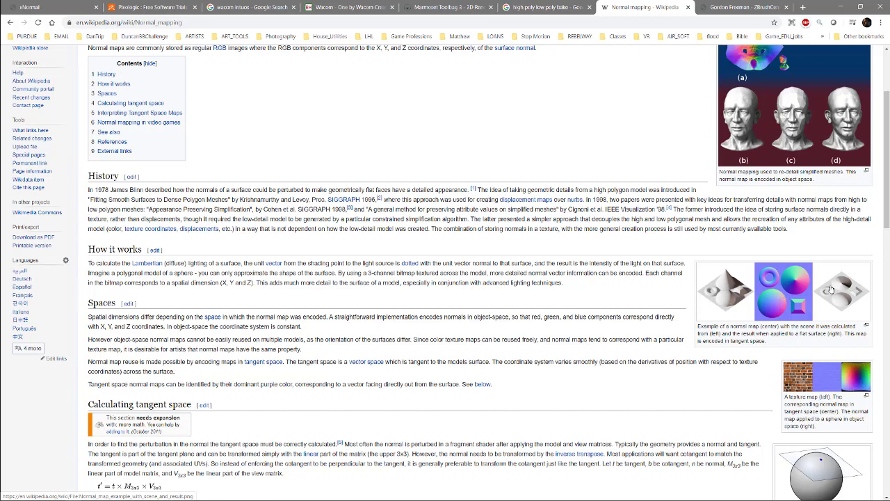
scroll(563, 308, down, 5)
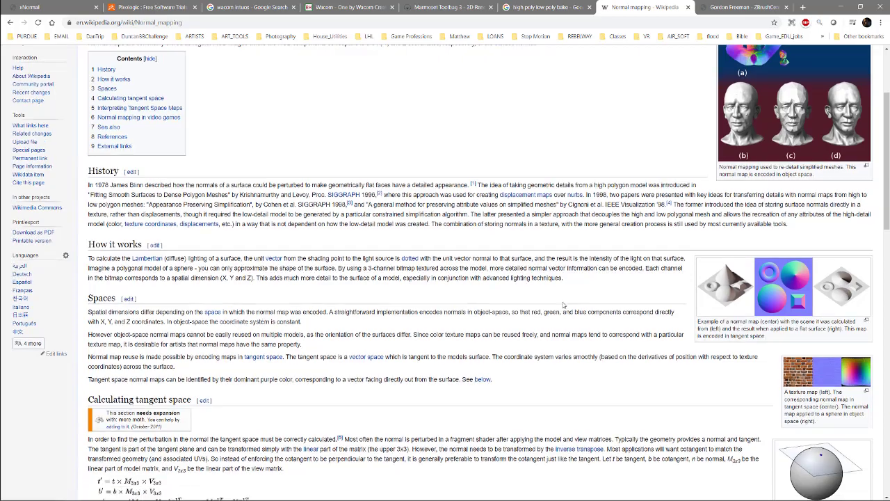
scroll(563, 304, down, 3)
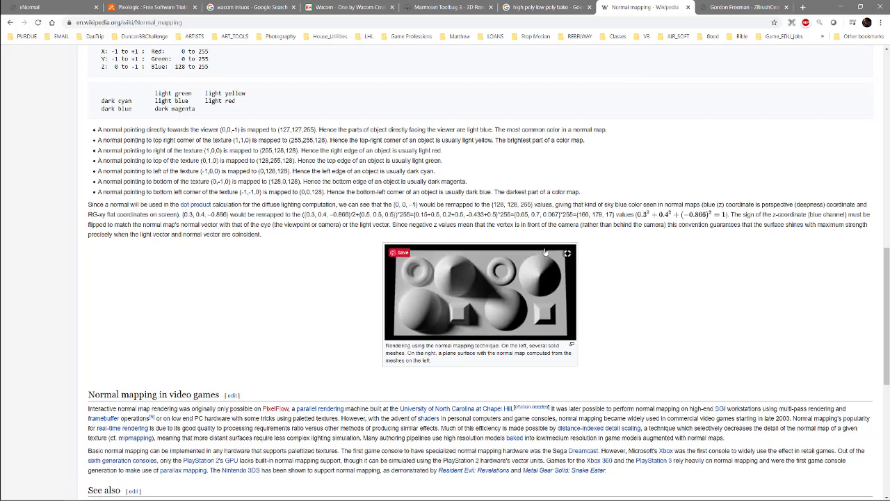
scroll(546, 251, up, 3)
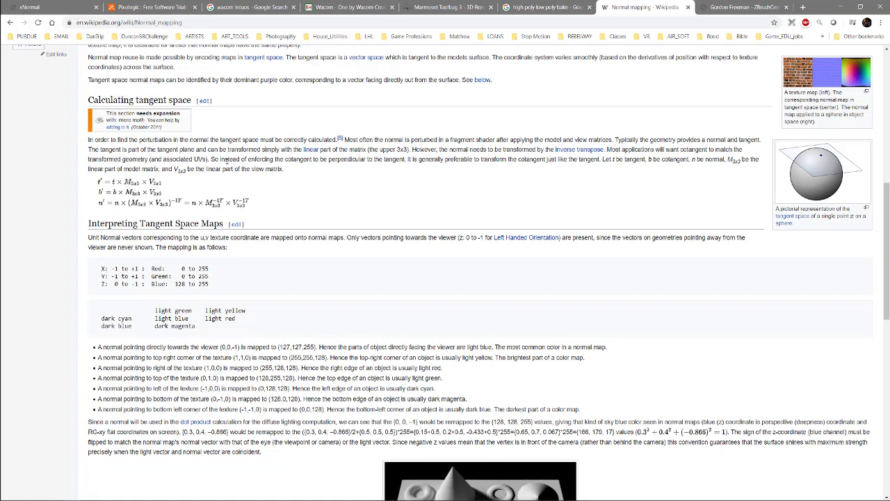
Review the ZBrush 2020 trial version page on the Pixologic site, including its trial terms and options.
click(159, 8)
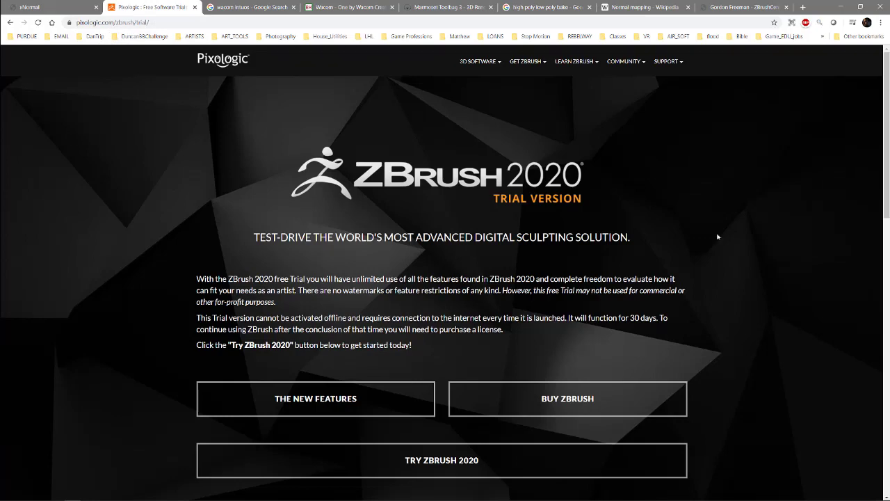
scroll(718, 236, down, 2)
scroll(718, 236, down, 3)
scroll(717, 236, up, 2)
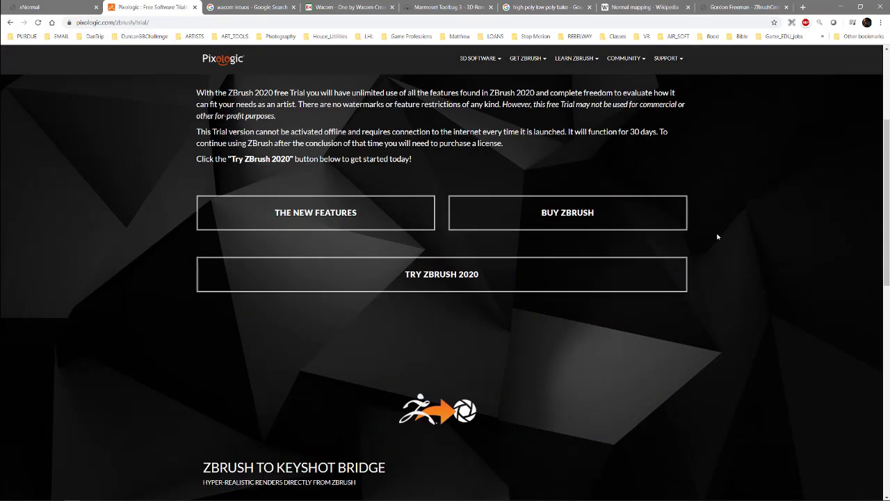
scroll(718, 236, up, 3)
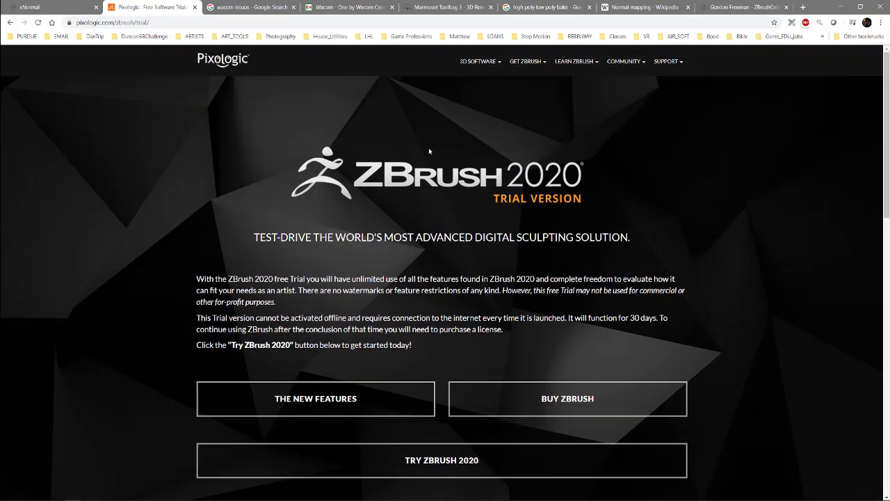
scroll(583, 255, down, 1)
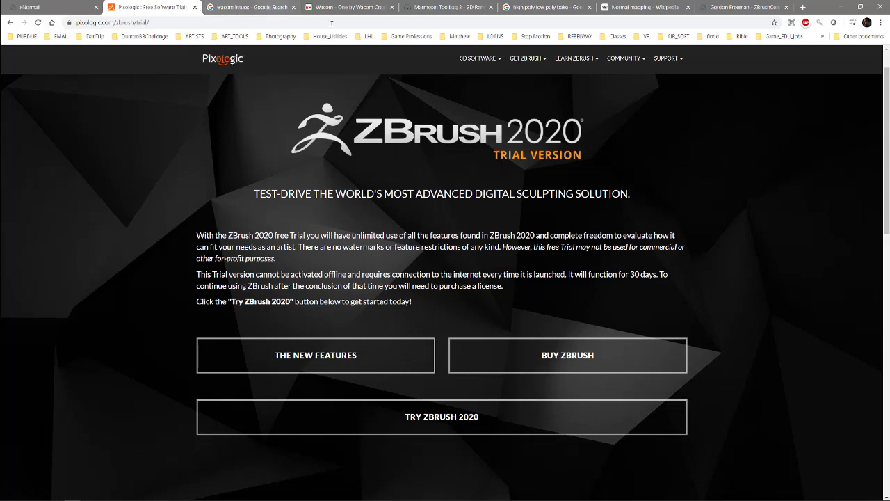
Check the Google results for "wacom intuos", and highlight the price on the One by Wacom small tablet's product page.
click(257, 7)
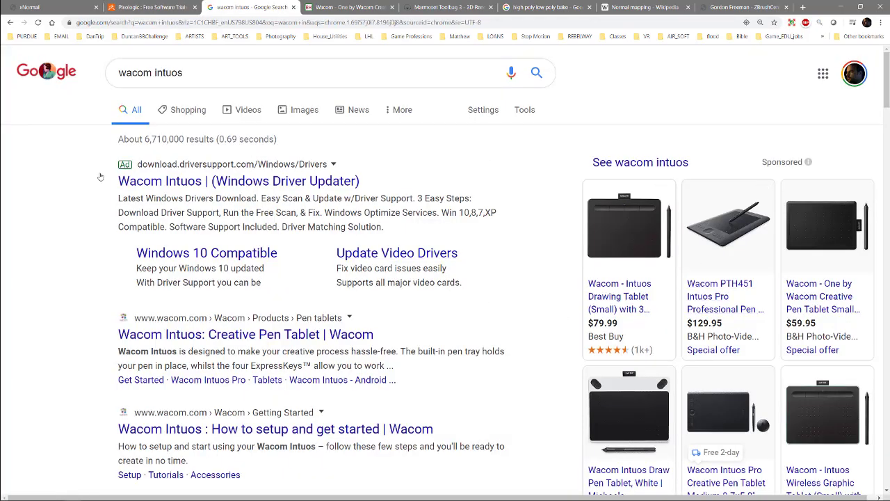
click(192, 75)
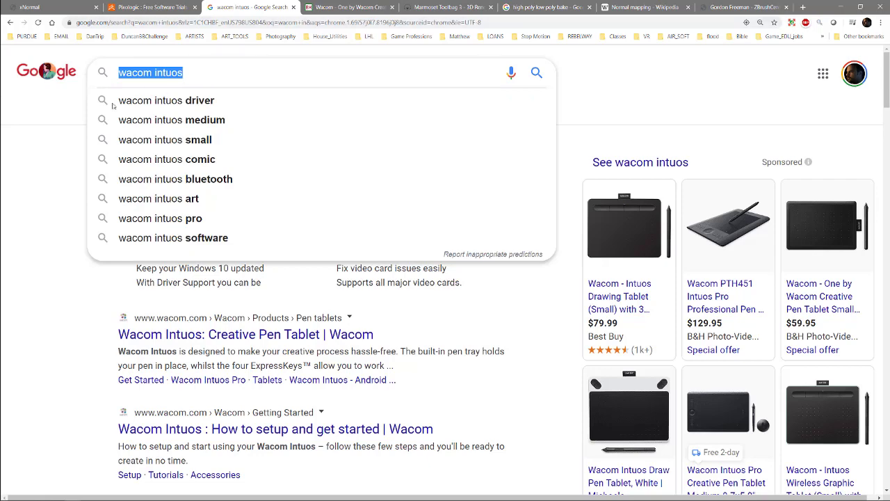
click(347, 7)
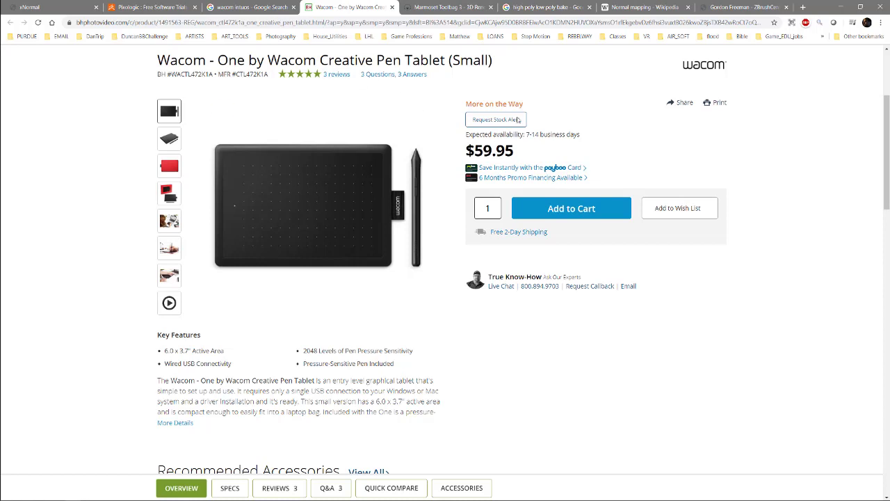
double_click(513, 148)
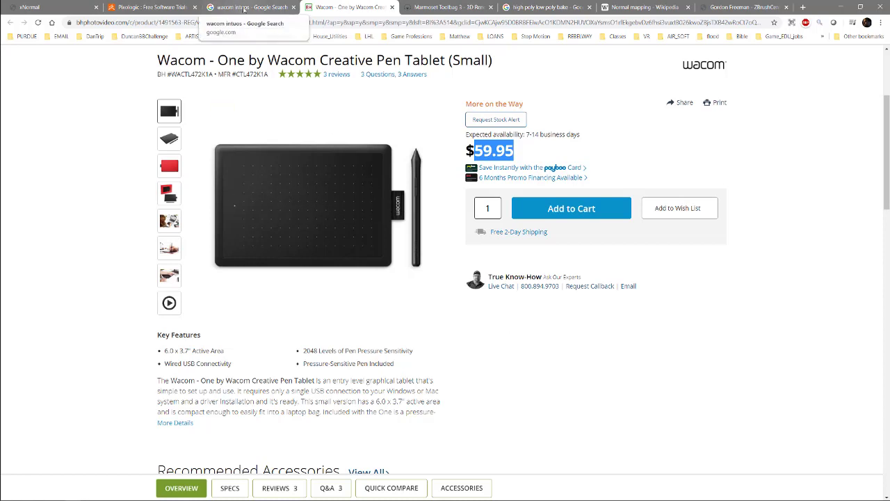
View the One by Wacom tablet's product photos, ending on the one of a person drawing beside a laptop.
click(174, 275)
click(178, 258)
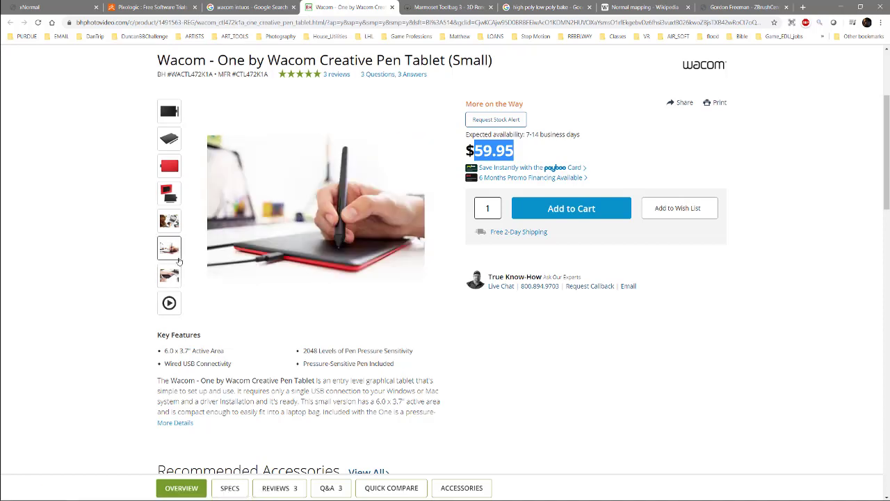
click(171, 215)
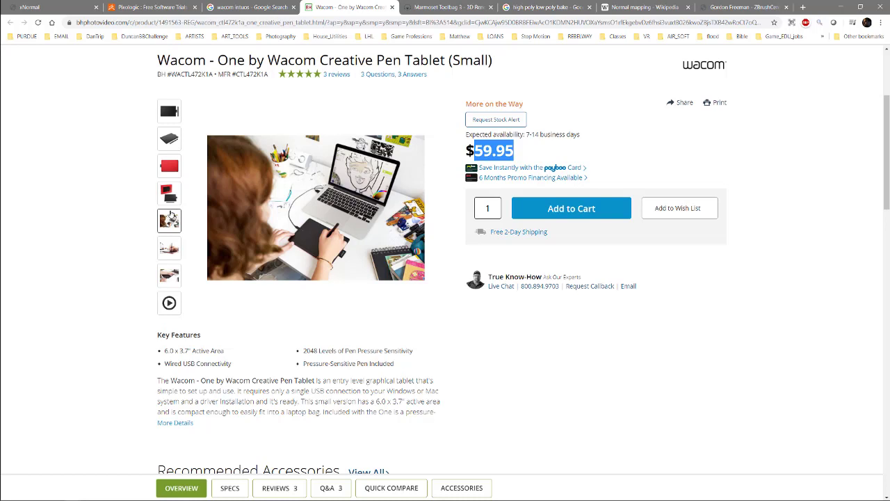
click(169, 197)
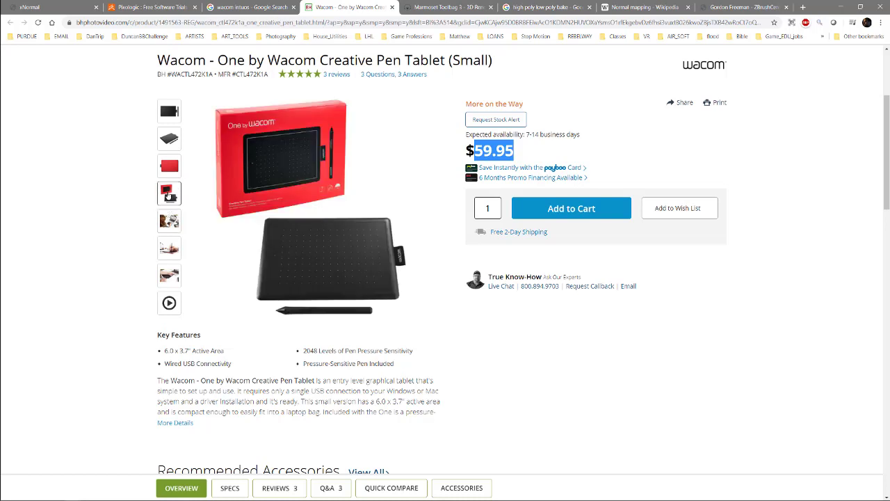
click(174, 164)
click(182, 146)
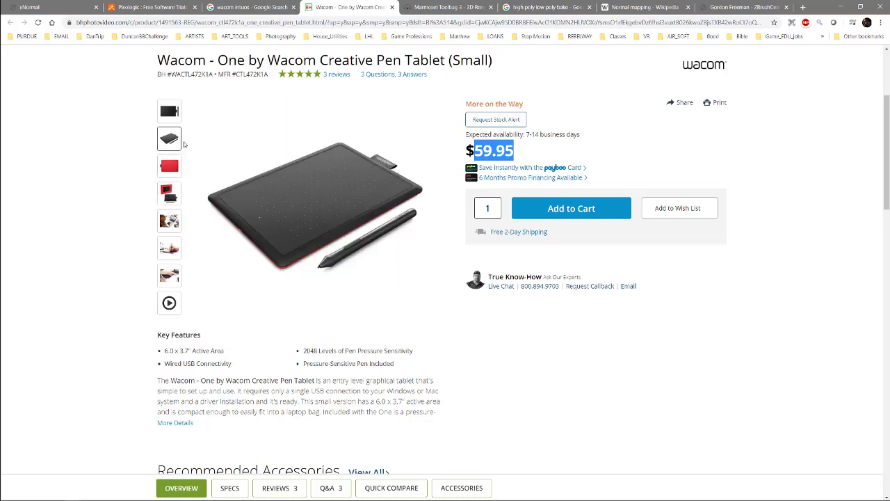
click(170, 113)
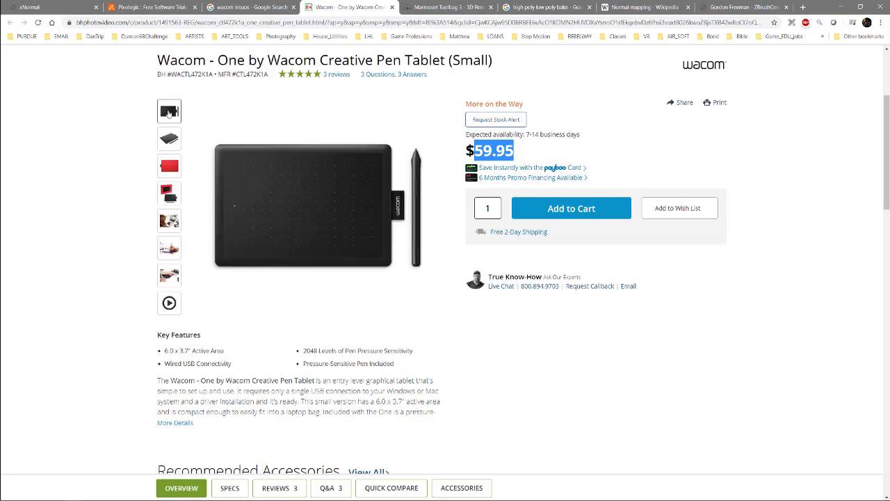
click(169, 221)
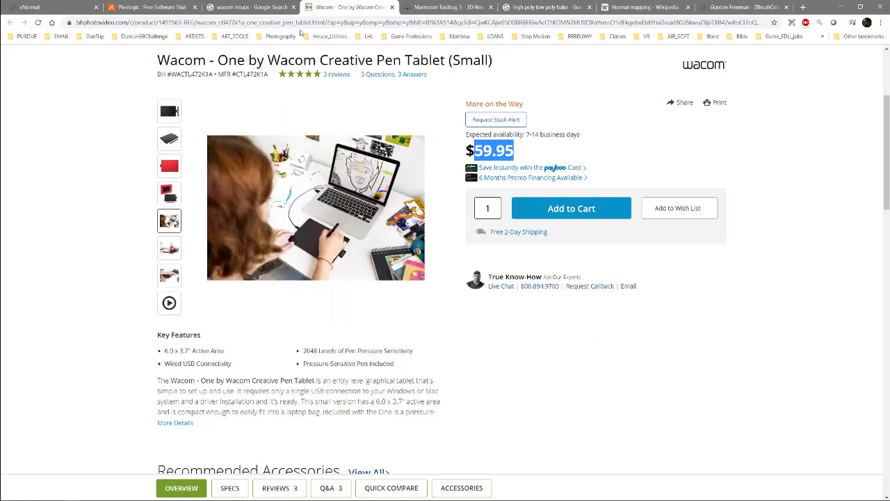
Return to the "wacom intuos" search results and compare the tablet models and prices in the sponsored listings.
click(270, 8)
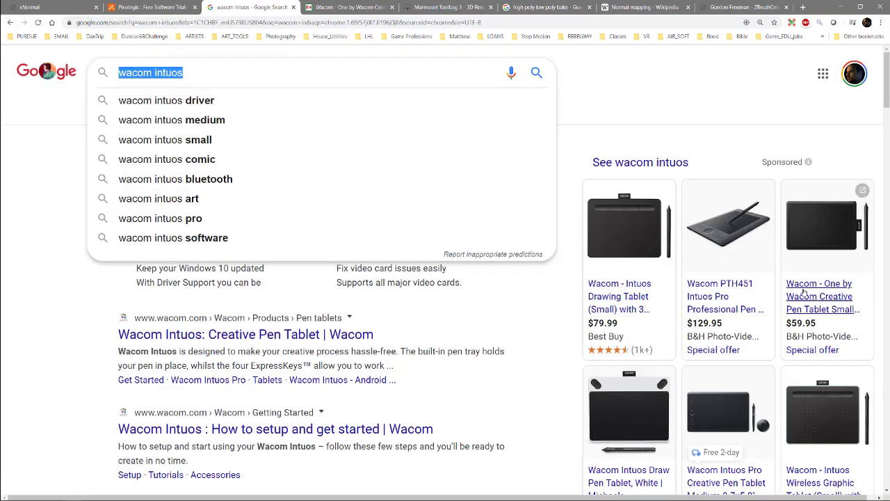
scroll(804, 292, down, 2)
scroll(676, 358, down, 1)
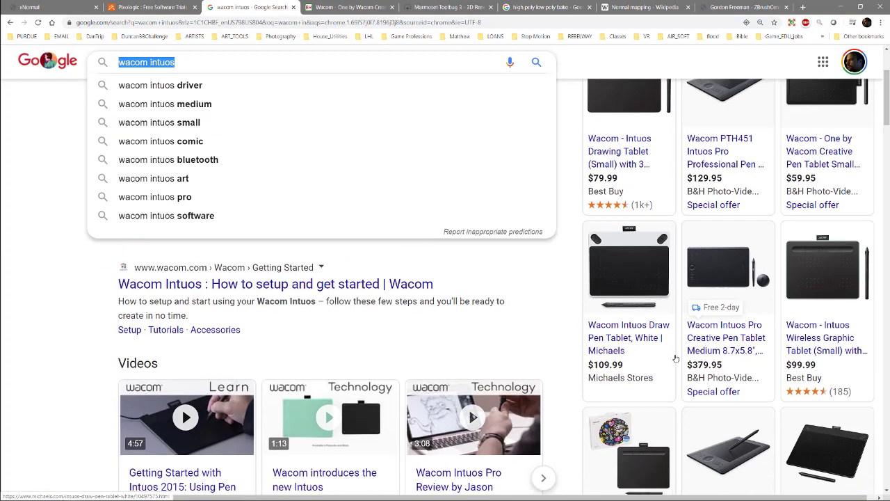
scroll(675, 358, down, 2)
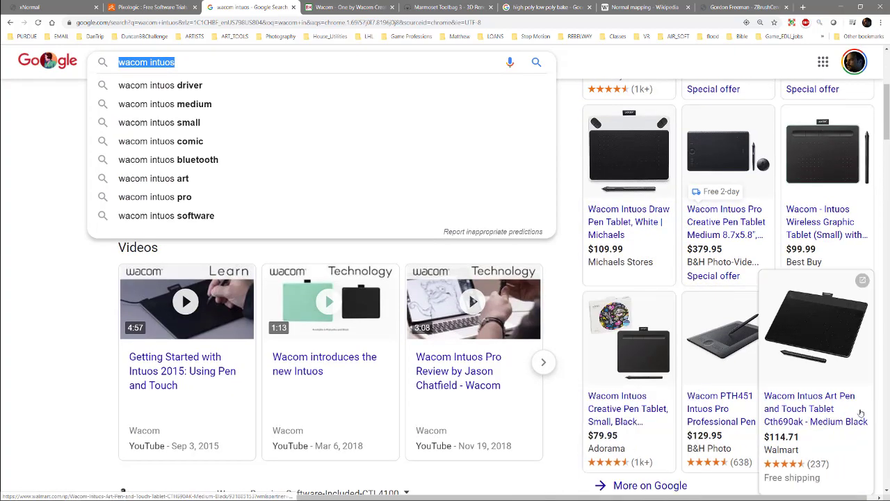
Browse the Wacom company information and preview the Intuos Pro Medium and PTH451 Intuos Pro listings in the "wacom intuos" results.
scroll(861, 413, down, 3)
scroll(757, 396, down, 3)
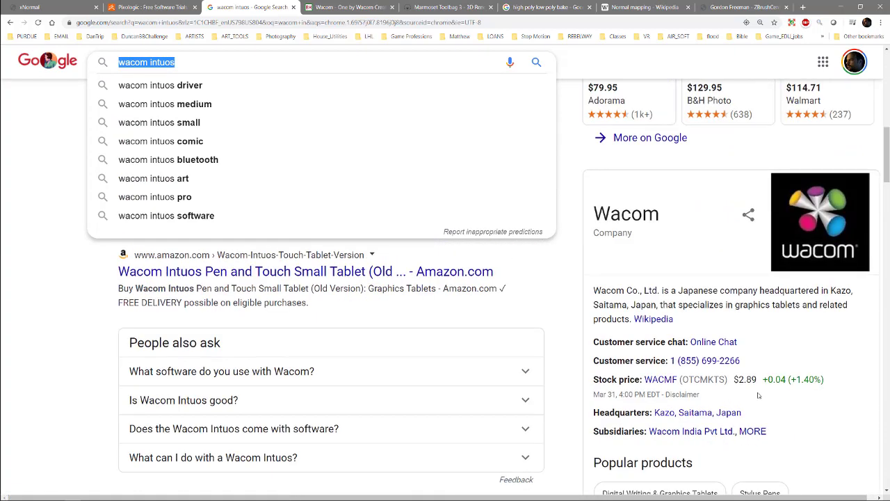
scroll(758, 395, down, 3)
scroll(665, 260, up, 6)
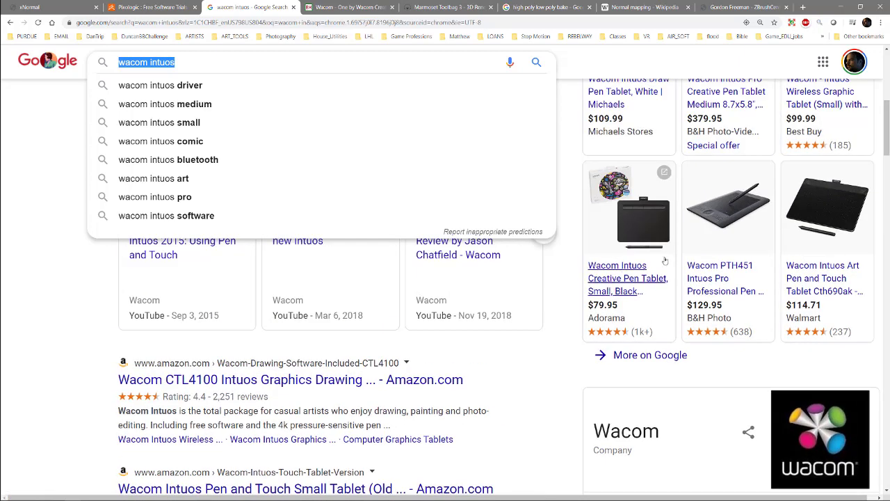
scroll(665, 260, up, 3)
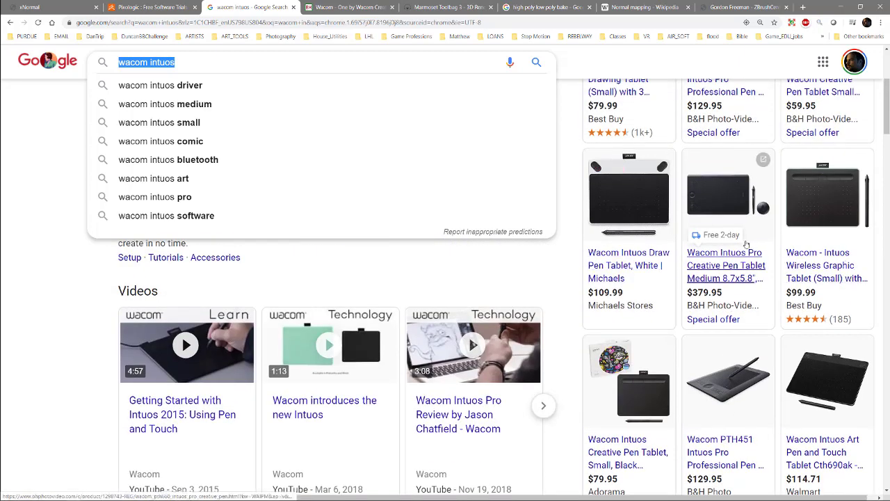
mouse_move(728, 246)
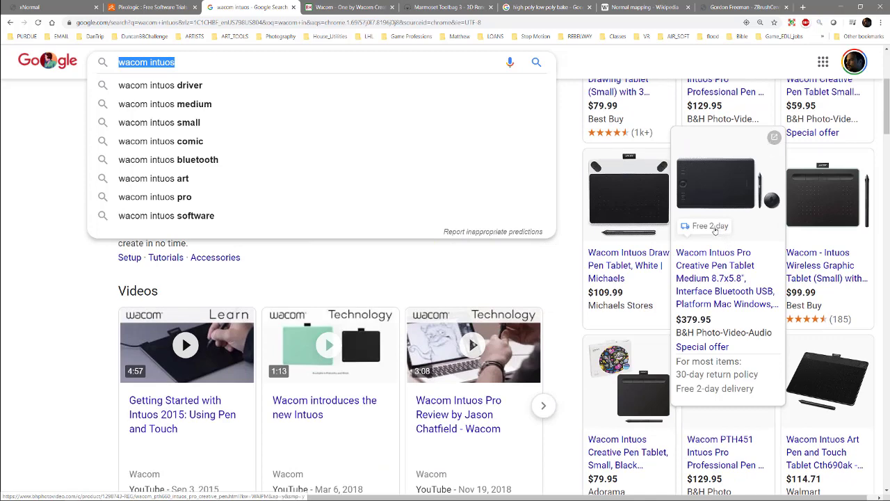
scroll(728, 244, up, 5)
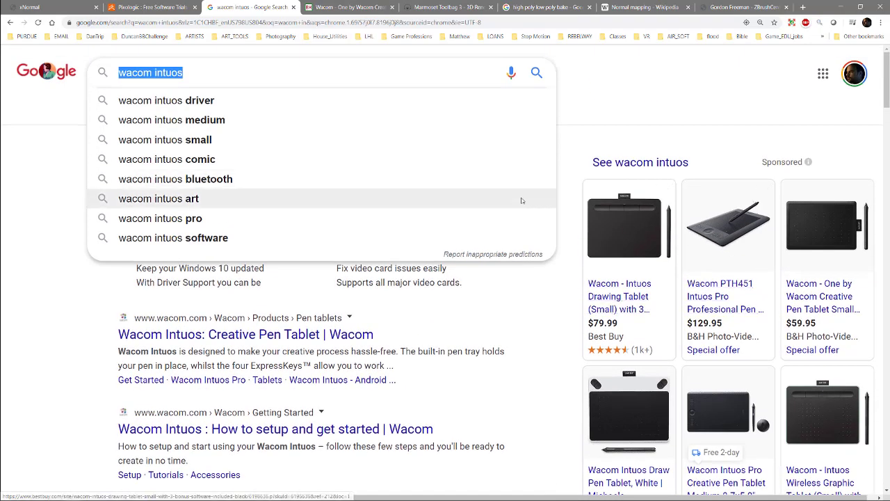
click(667, 109)
mouse_move(723, 233)
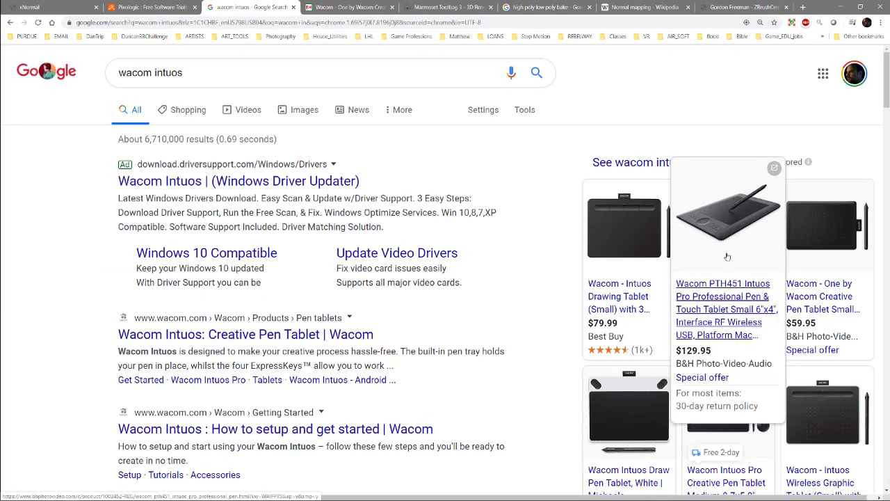
scroll(731, 292, down, 5)
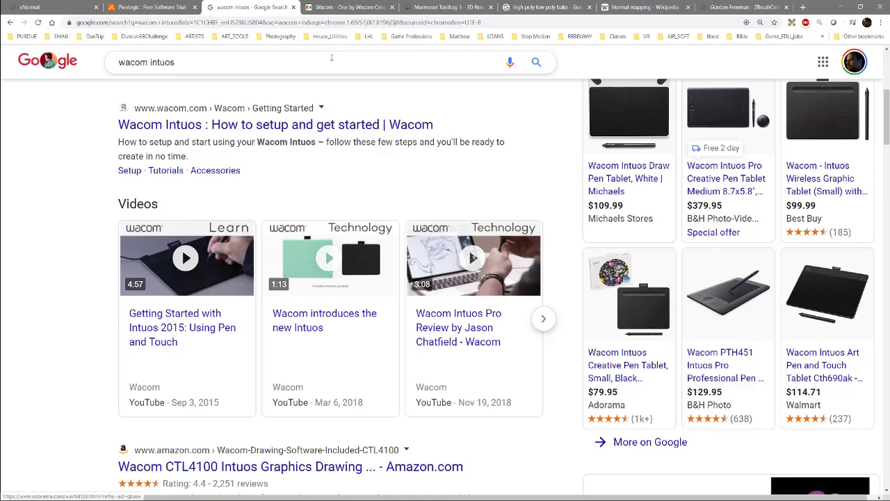
Search Google for "wacom cintiq" and check the sponsored pen display listings, including the Cintiq 16.
triple_click(181, 63)
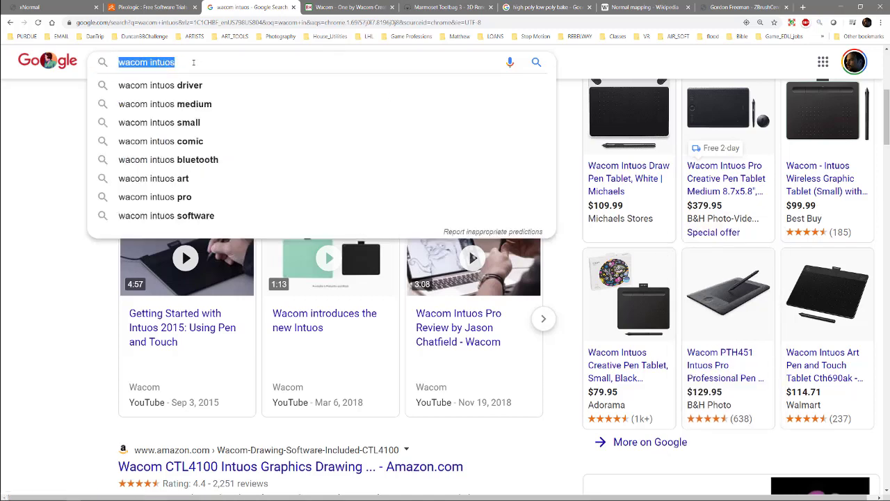
drag(194, 63, 150, 63)
text(cin)
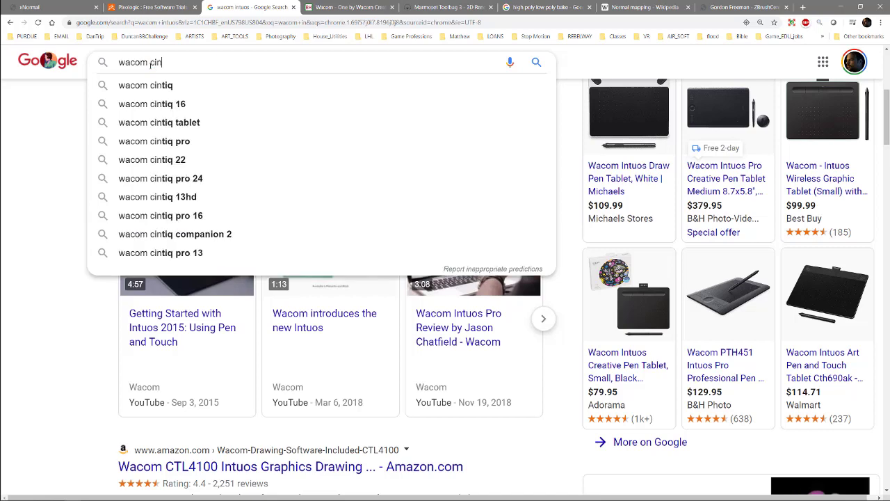
text(tiq)
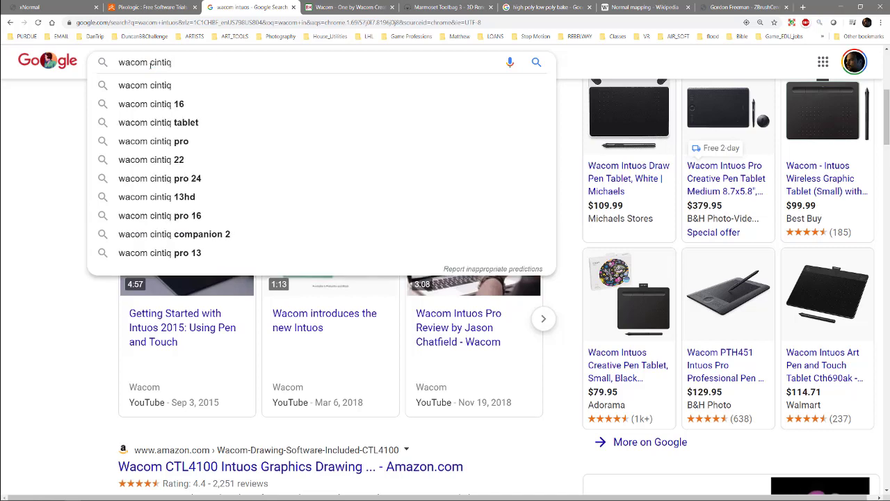
key(Return)
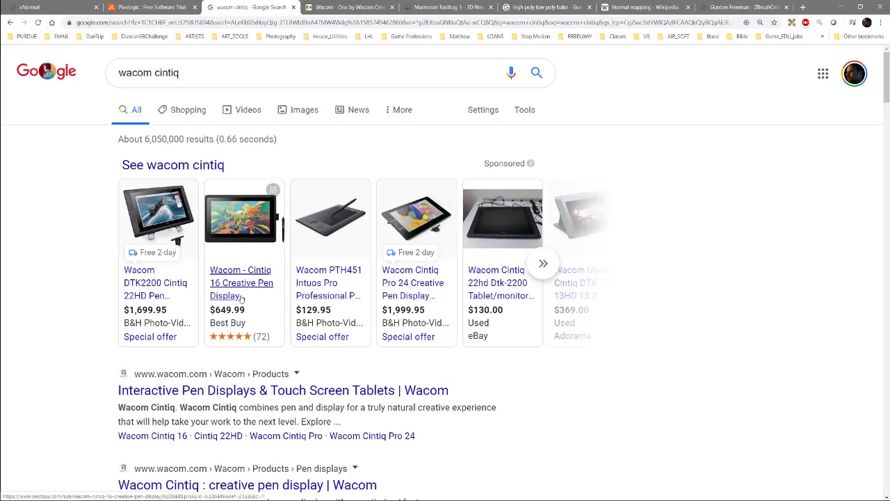
mouse_move(227, 284)
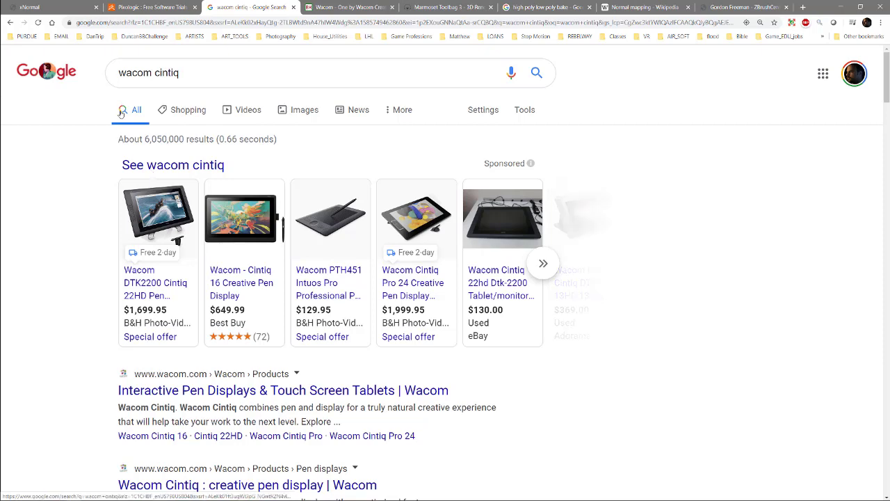
Go back to the "wacom intuos" results and review the small Intuos and PTH451 Intuos Pro listings again.
click(12, 23)
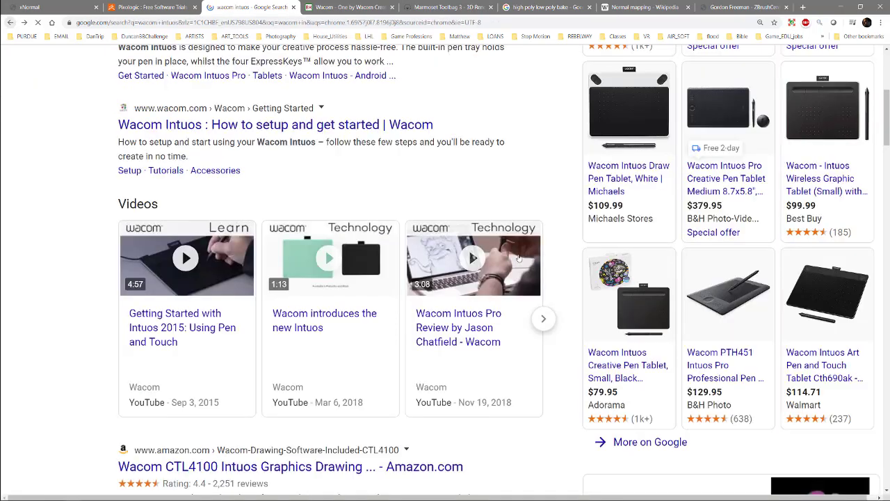
scroll(724, 301, up, 3)
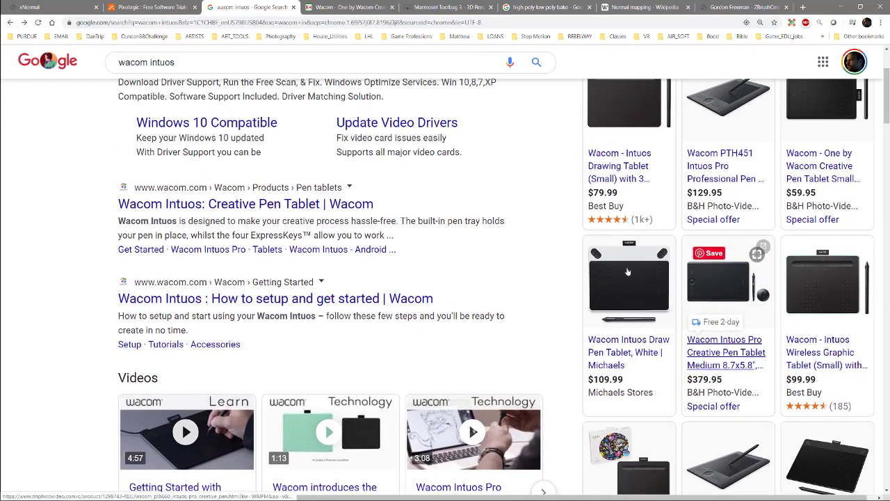
click(670, 249)
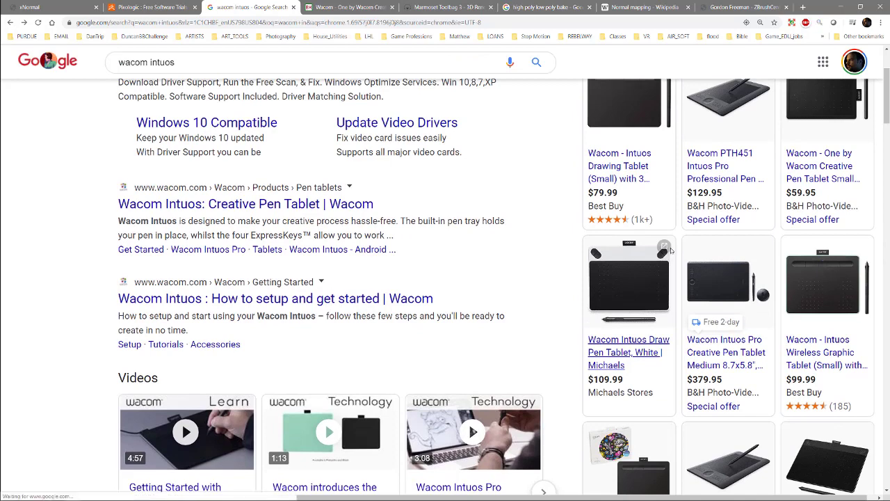
scroll(671, 250, up, 2)
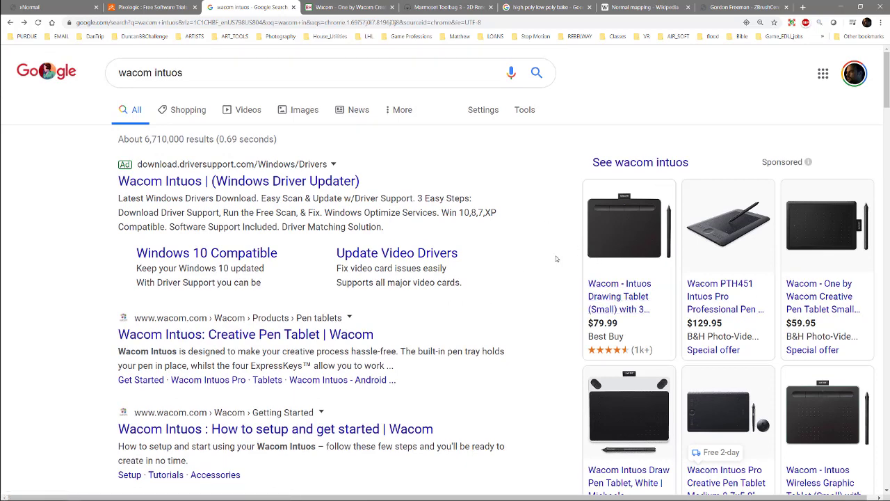
mouse_move(727, 233)
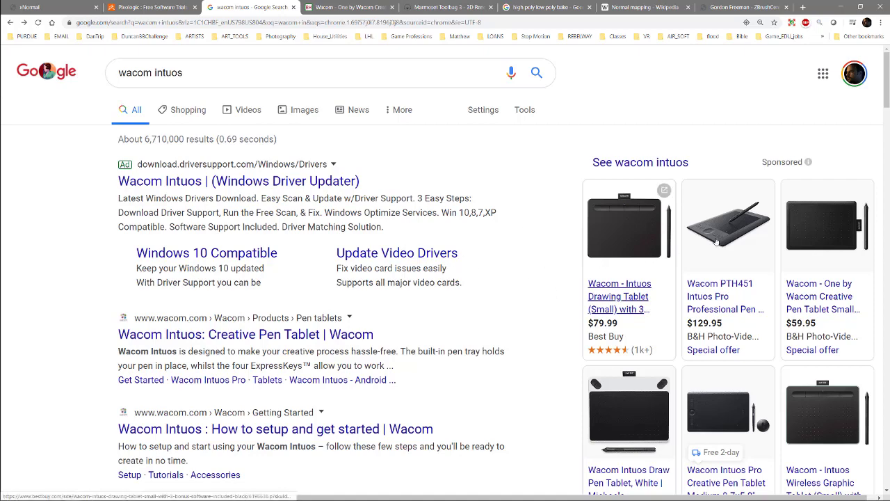
mouse_move(748, 212)
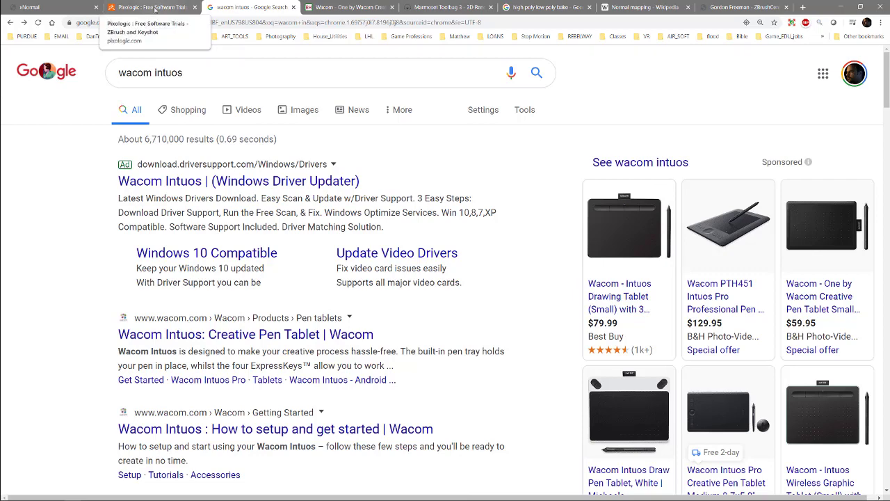
Revisit the ZBrush trial and One by Wacom pages, ending on the Humvee tire example in the "high poly low poly bake" image results.
click(151, 9)
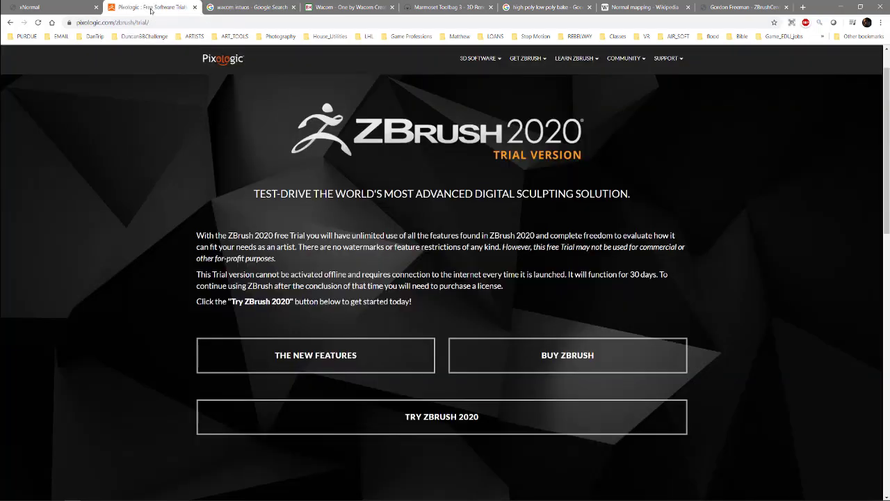
click(328, 8)
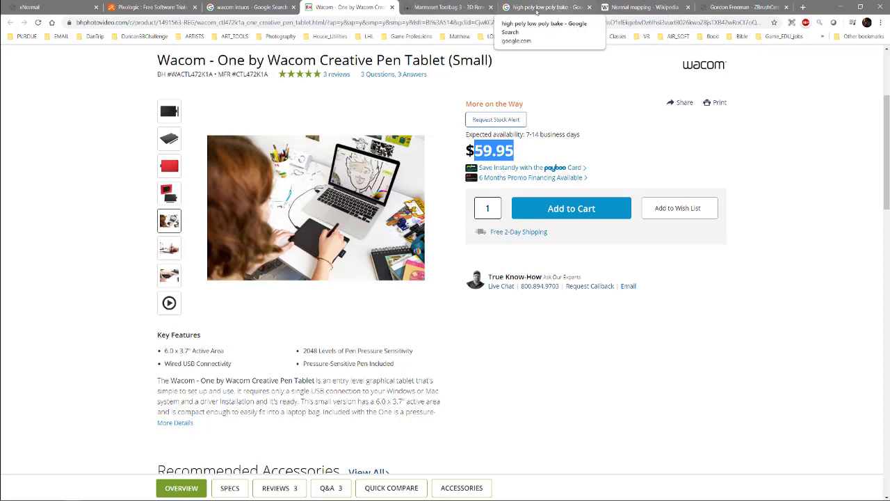
click(557, 9)
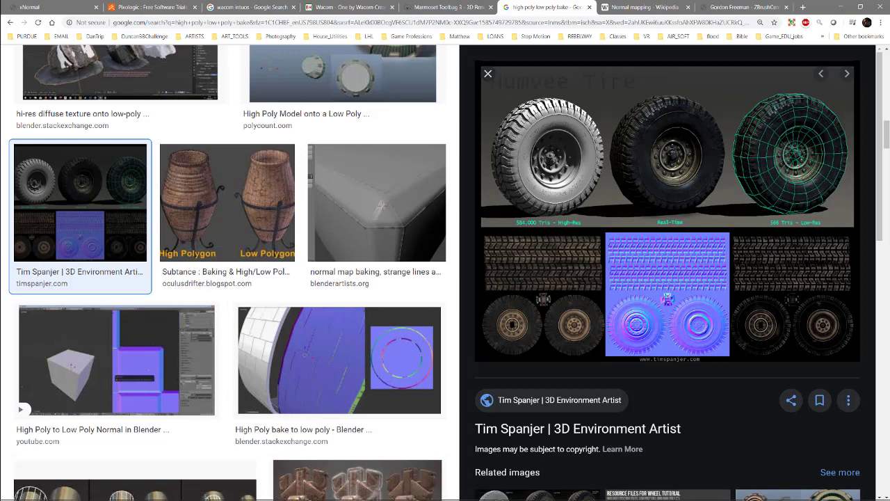
Switch to Maya and show the plane with four hemispheres in the perspective view from an oblique angle.
mouse_move(60, 494)
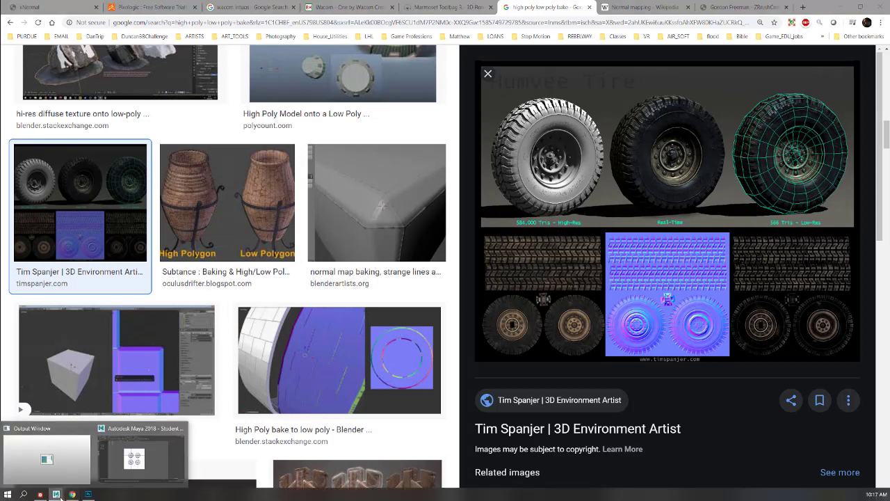
click(157, 462)
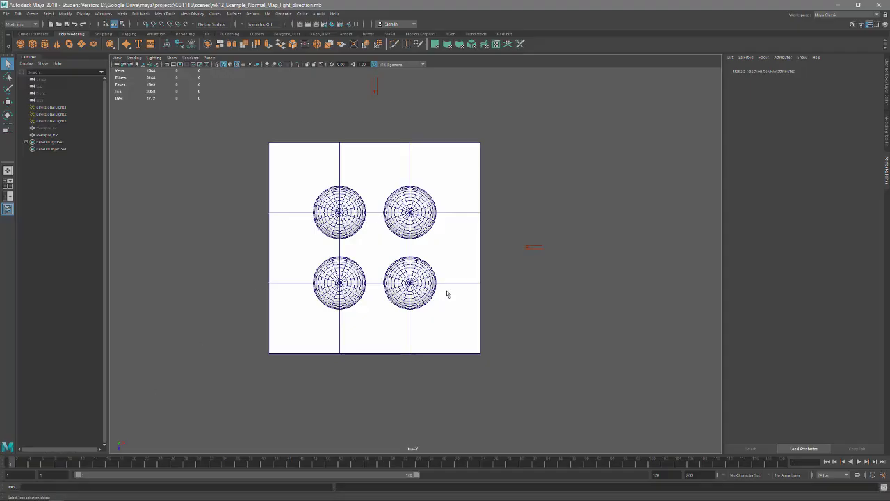
key(space)
drag(442, 257, 442, 238)
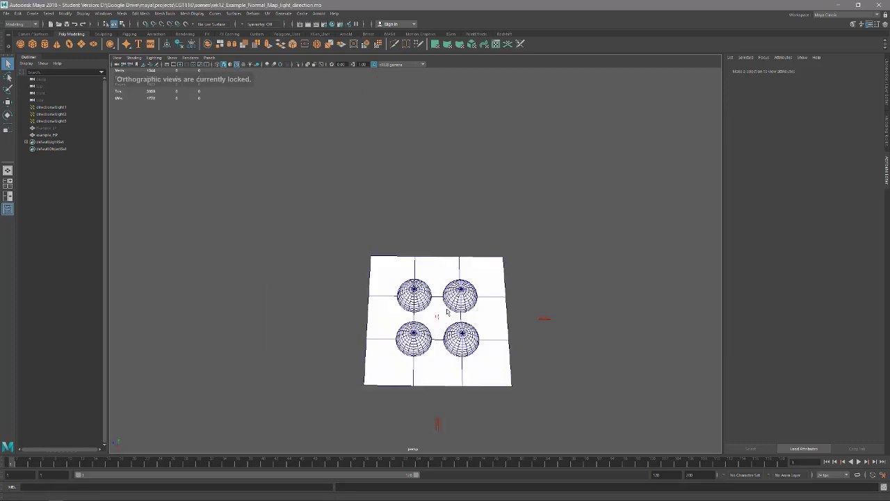
mouse_move(447, 312)
alt+mouse_down()
mouse_move(447, 275)
mouse_move(438, 268)
mouse_move(423, 345)
mouse_move(426, 299)
mouse_move(423, 327)
mouse_move(435, 316)
alt+mouse_up()
scroll(424, 329, up, 2)
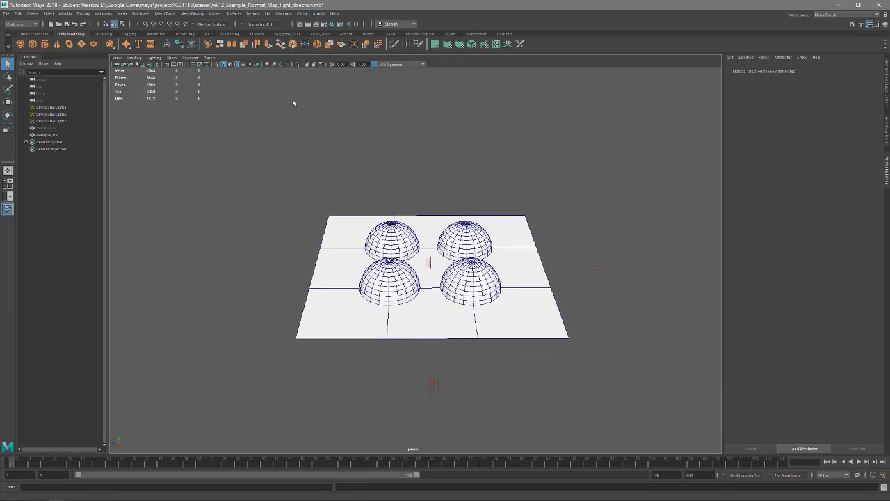
Select the scene's directional lights in turn to inspect their colors, ending with the red light directionalLight2 selected.
click(602, 265)
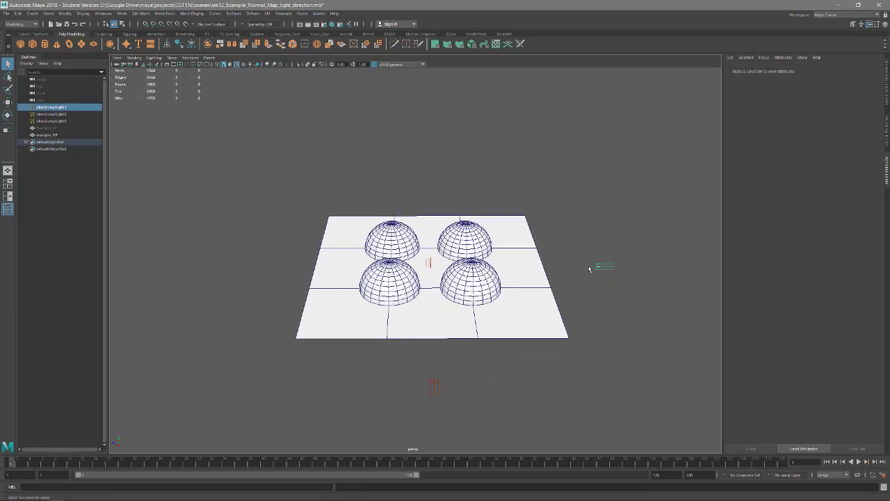
click(430, 268)
click(434, 387)
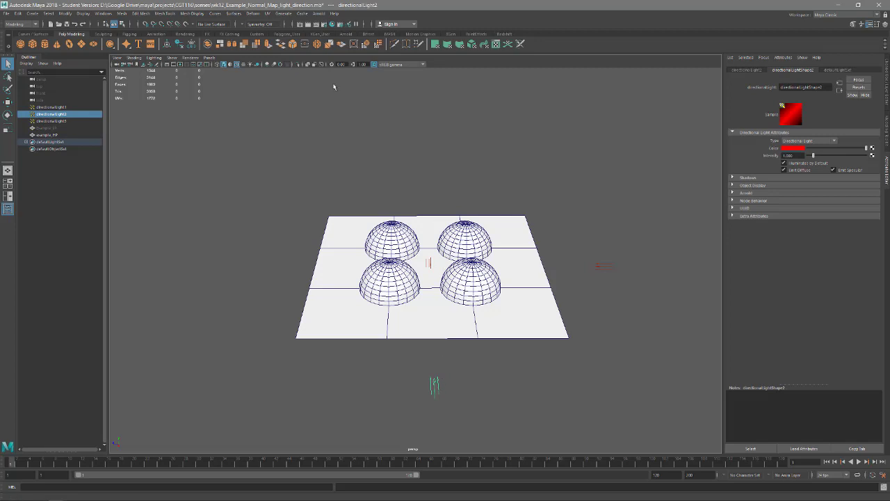
click(602, 266)
click(426, 263)
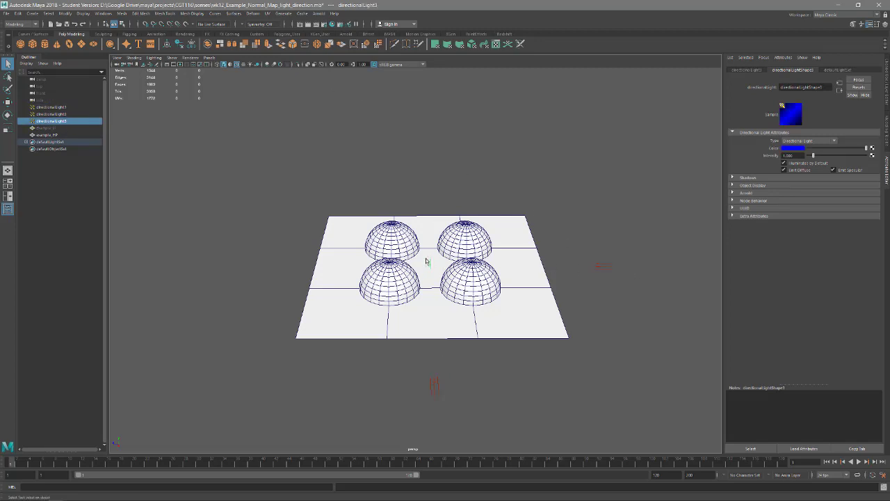
click(434, 393)
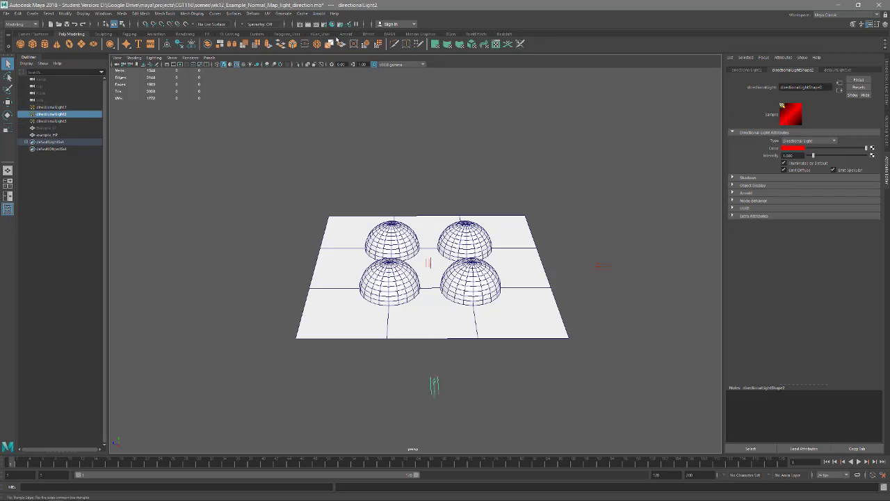
Render the lit hemispheres from the oblique angle and again from directly above, and close the render window.
click(309, 23)
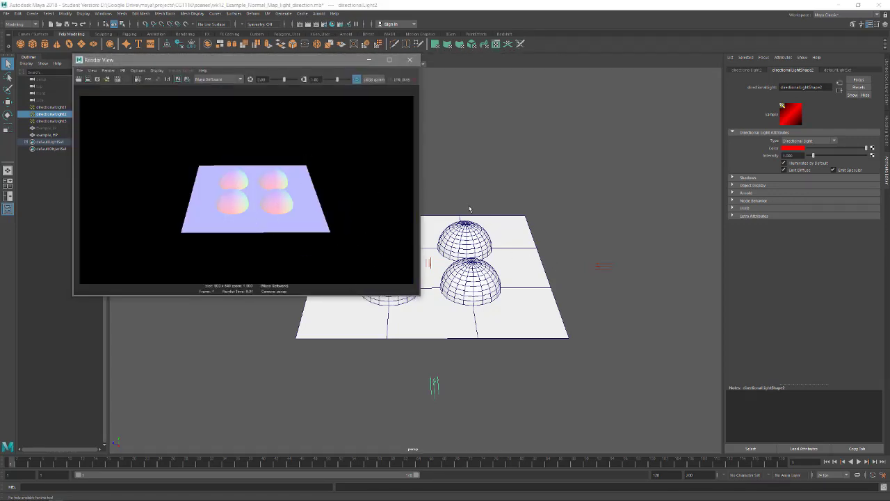
alt+drag(470, 209, 502, 239)
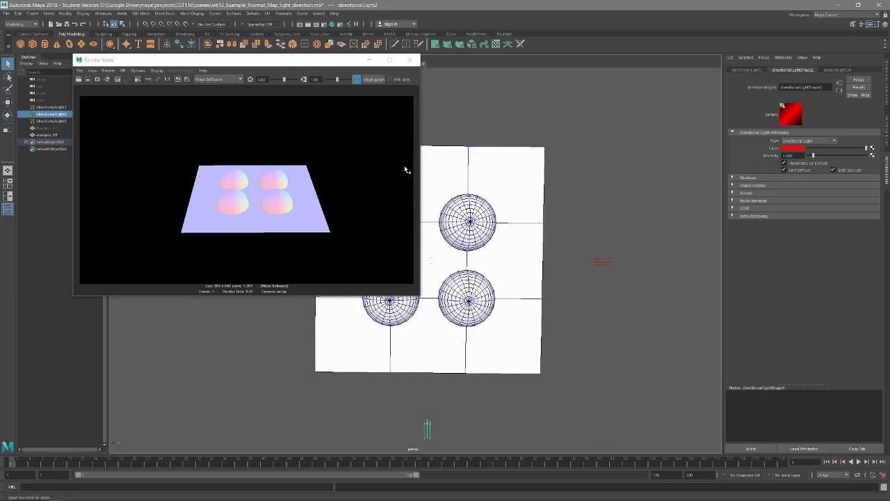
click(98, 79)
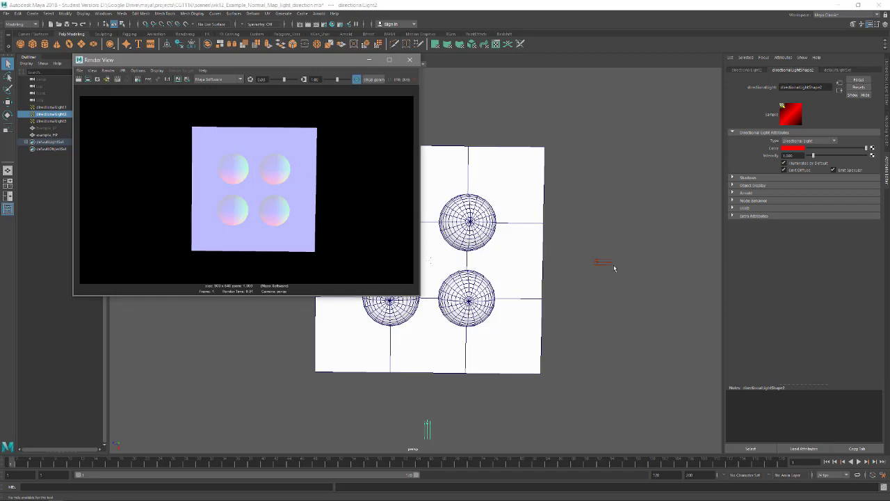
click(412, 61)
Examine the hemispheres and surrounding directional lights from oblique and nearly overhead angles.
alt+drag(487, 264, 542, 227)
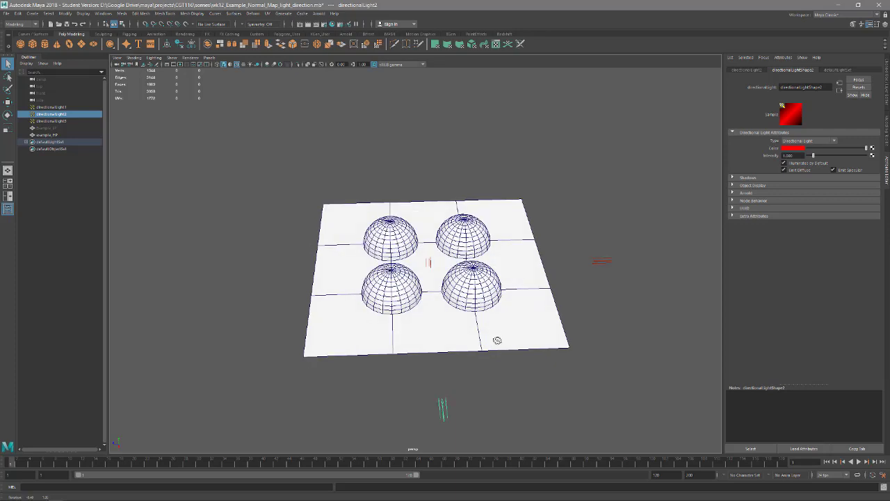
alt+drag(496, 338, 459, 227)
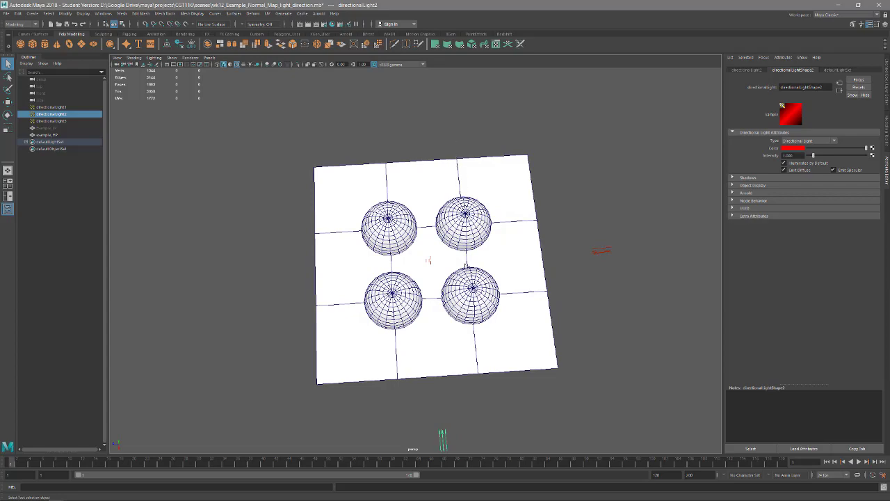
mouse_move(465, 265)
alt+mouse_down()
mouse_move(467, 282)
mouse_move(463, 262)
mouse_move(433, 258)
mouse_move(467, 277)
mouse_move(424, 264)
mouse_move(431, 259)
mouse_move(467, 280)
alt+mouse_up()
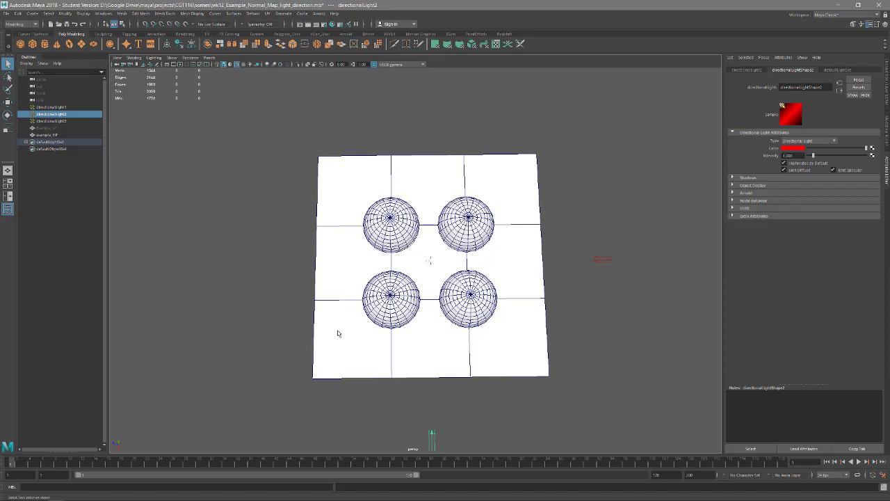
Inspect the colors of the blue directionalLight3 and the green directionalLight1 in turn while viewing the hemispheres from above.
alt+drag(338, 332, 424, 354)
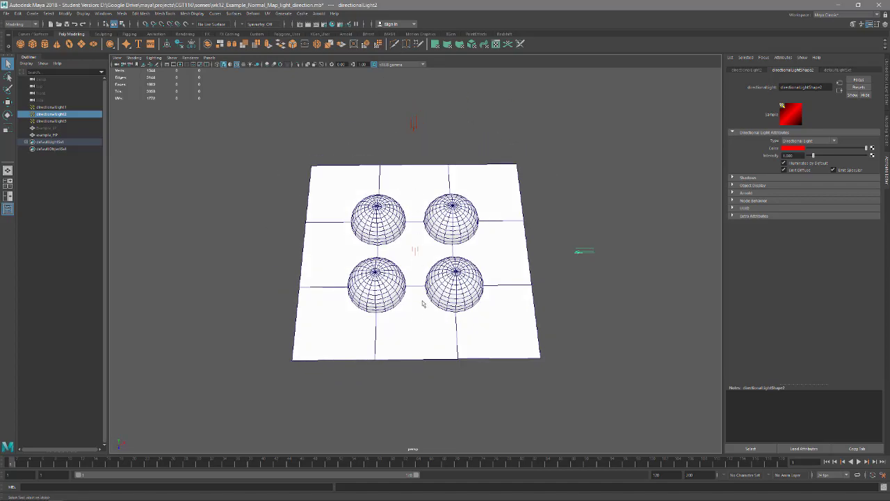
alt+drag(433, 304, 431, 291)
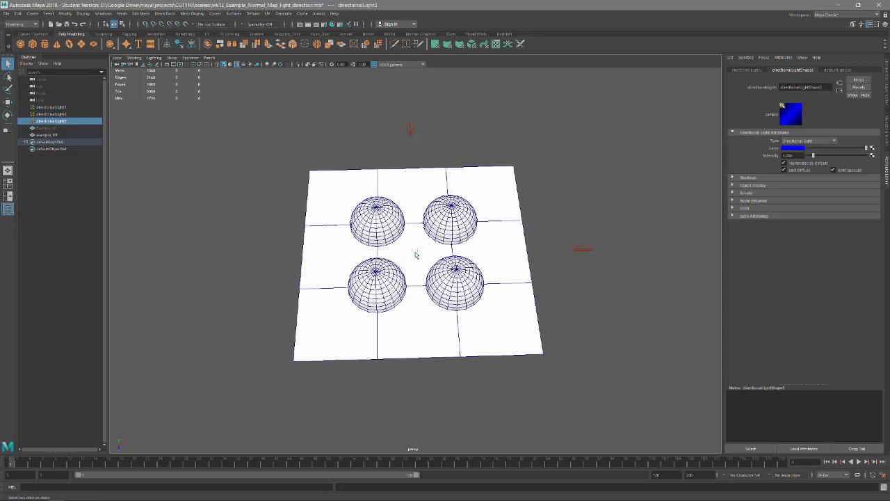
click(416, 252)
click(411, 132)
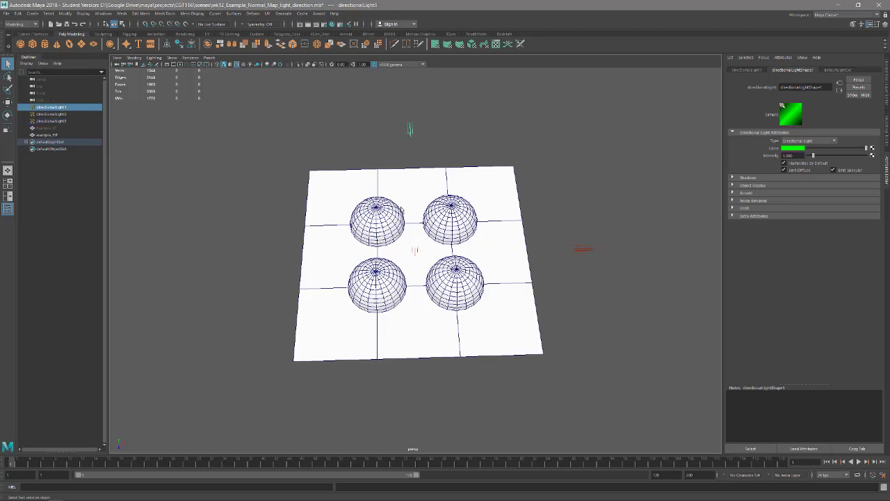
alt+drag(429, 278, 426, 287)
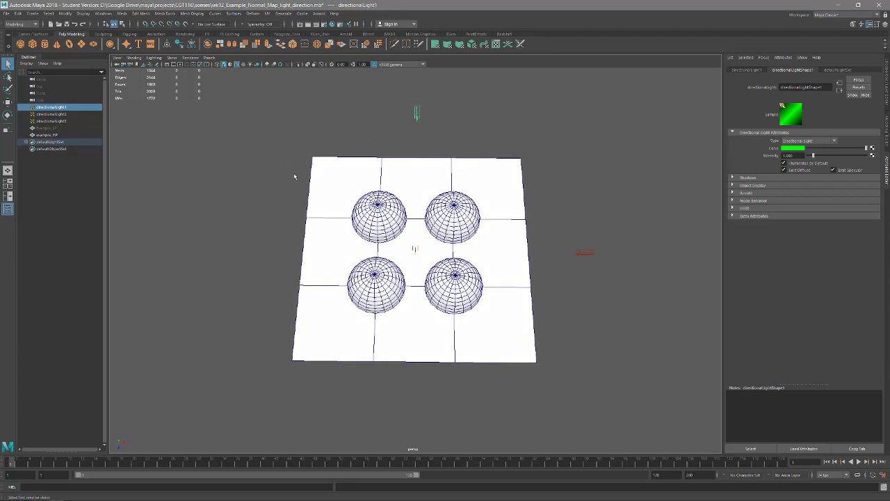
Unhide the low-poly plane Example_LP above the high-poly hemisphere mesh.
click(47, 134)
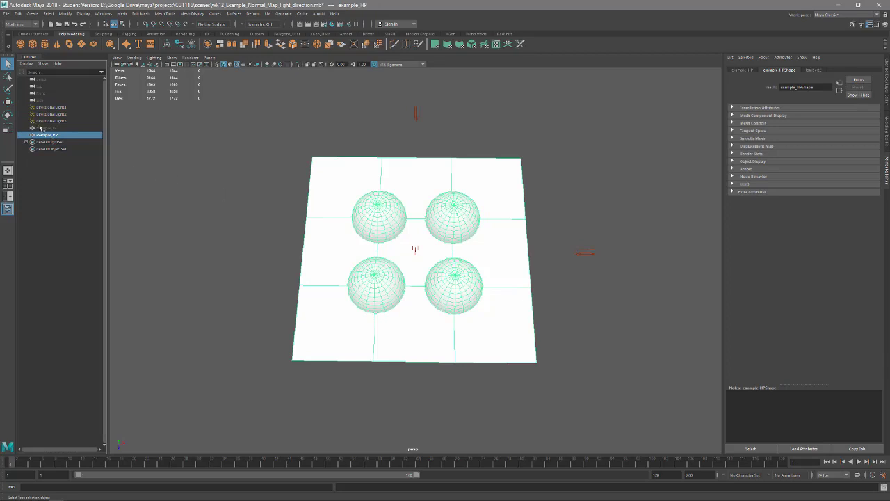
click(41, 129)
key(shift+h)
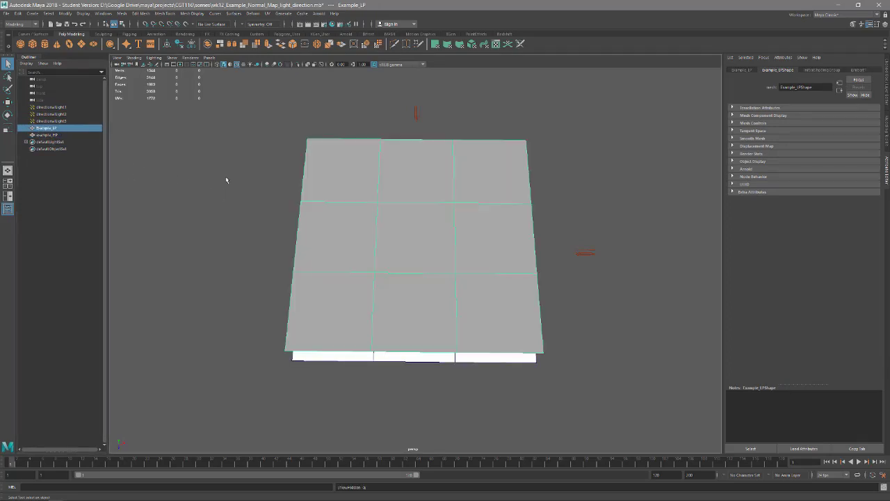
Examine the low-poly plane's position over the hemispheres from the side and from oblique angles above.
mouse_move(407, 244)
alt+mouse_down()
mouse_move(409, 205)
mouse_move(406, 236)
alt+mouse_up()
mouse_move(402, 270)
alt+mouse_down()
mouse_move(421, 287)
mouse_move(419, 274)
mouse_move(398, 274)
alt+mouse_up()
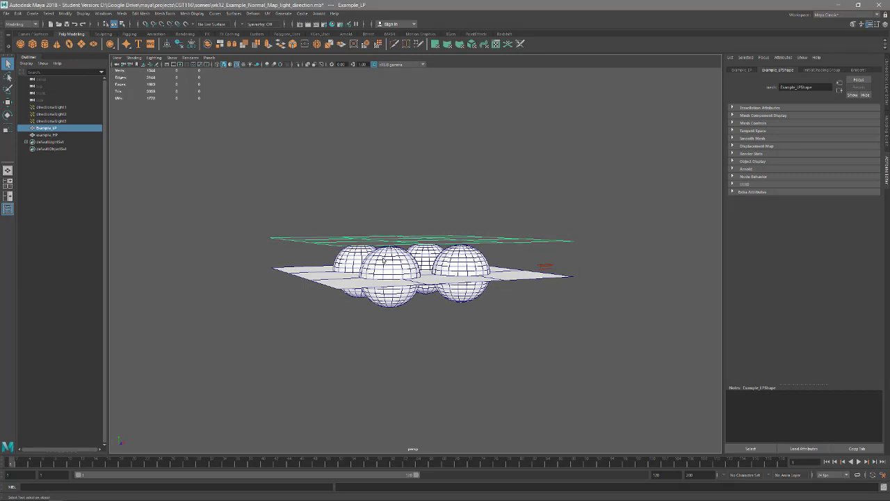
alt+drag(399, 278, 389, 276)
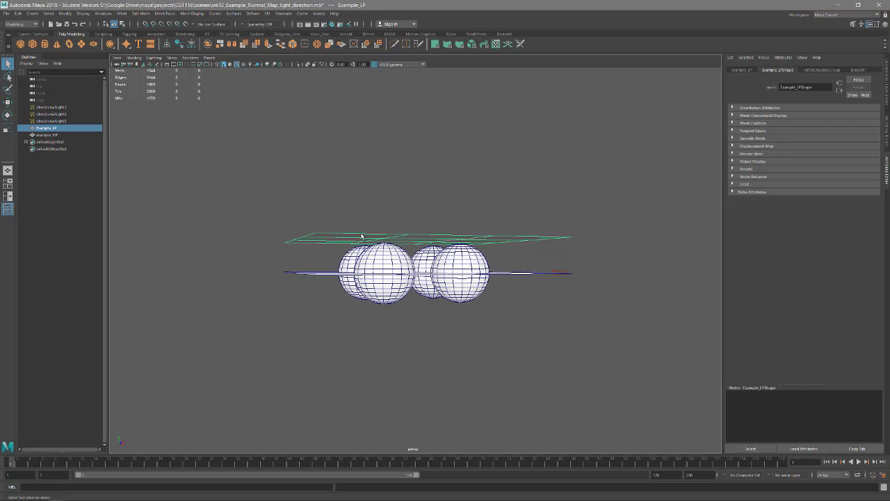
alt+drag(362, 237, 380, 277)
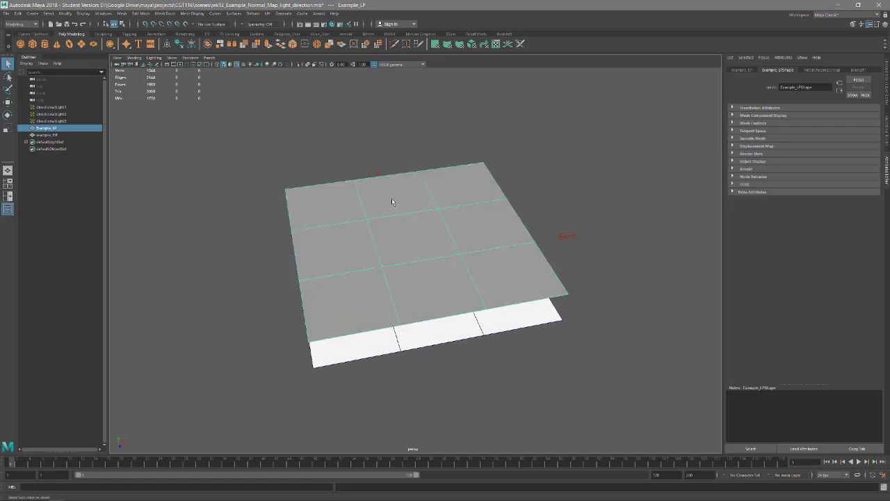
alt+drag(503, 276, 473, 265)
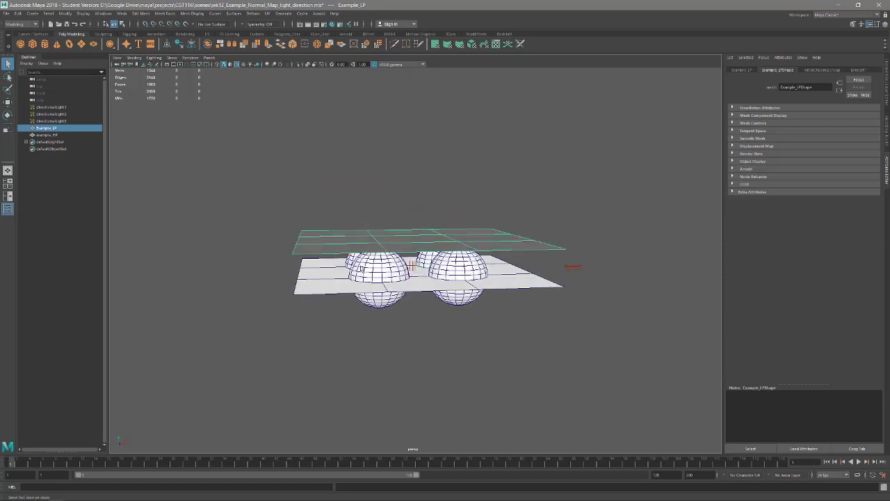
alt+drag(359, 246, 453, 239)
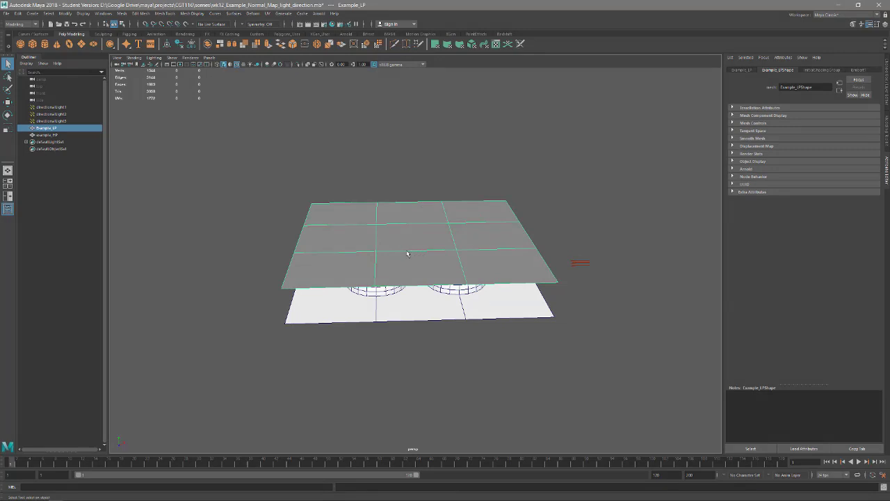
alt+drag(407, 254, 412, 271)
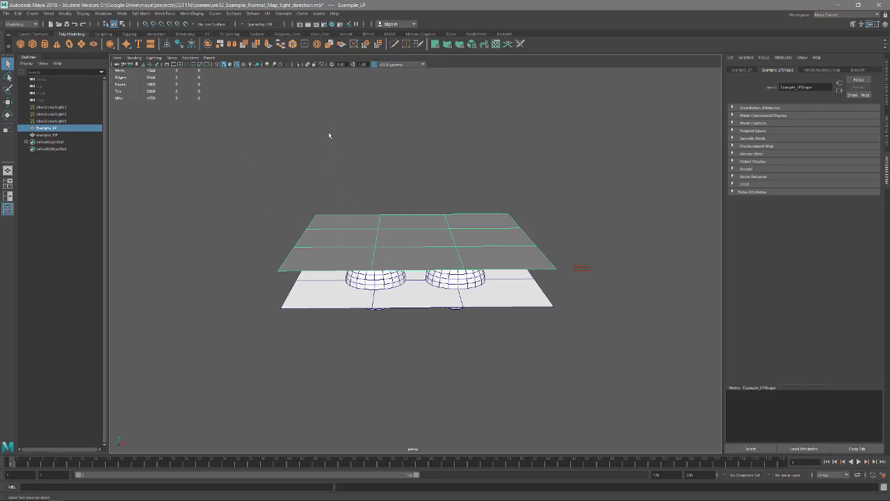
alt+drag(469, 187, 445, 230)
Compare the high-poly mesh example_HP with the low-poly plane Example_LP, leaving the low-poly plane selected.
click(385, 291)
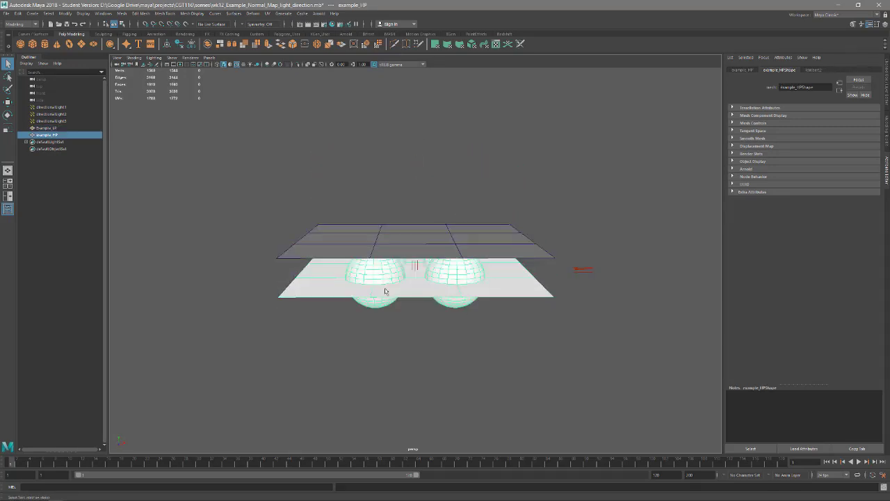
alt+drag(377, 290, 355, 247)
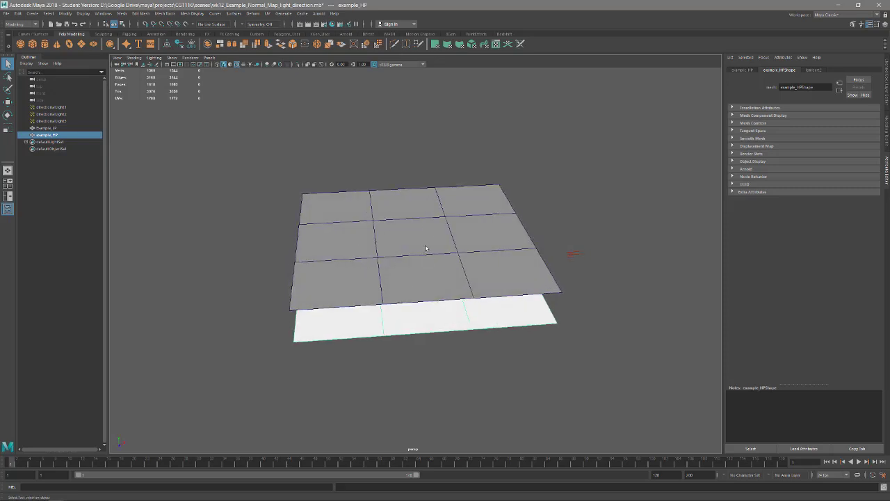
alt+drag(425, 249, 395, 266)
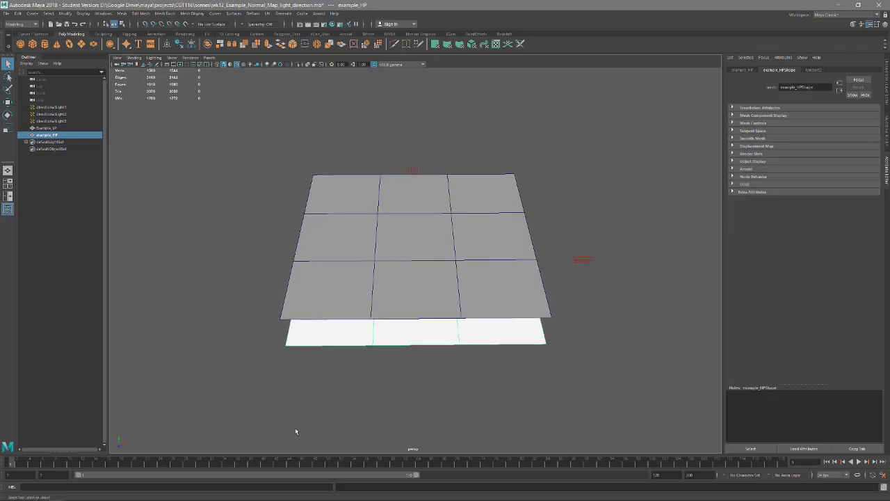
click(373, 302)
alt+drag(367, 363, 365, 350)
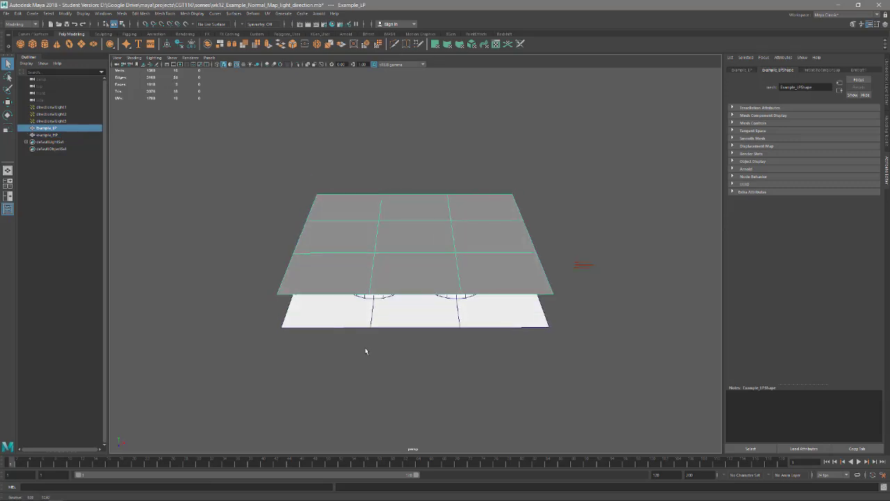
Switch to the Rendering menu set and open Transfer Maps, placing its window beside the meshes with nothing selected.
click(9, 24)
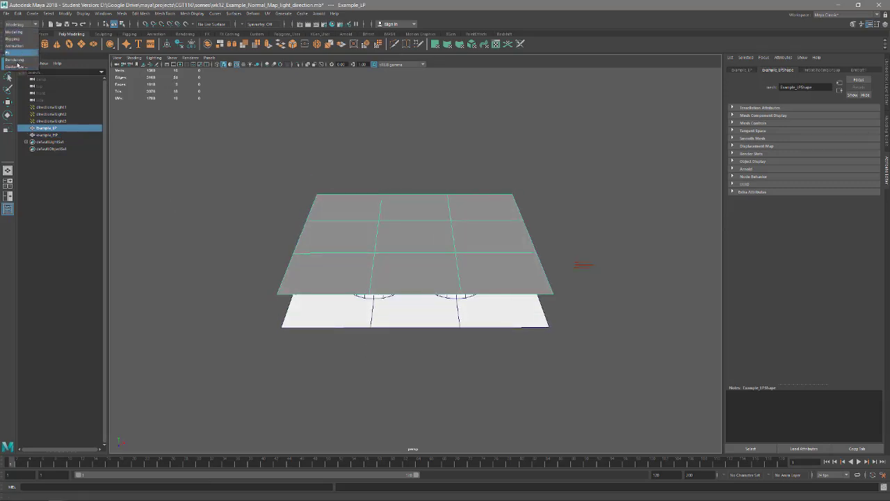
click(20, 60)
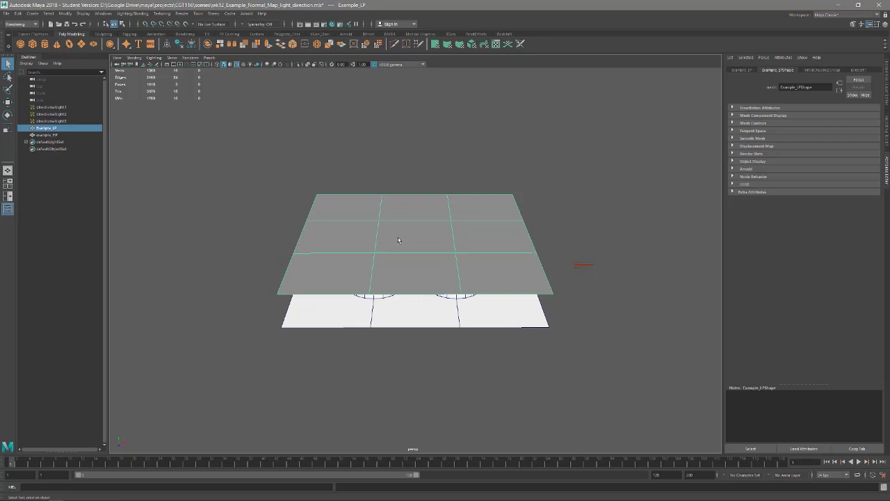
key(space)
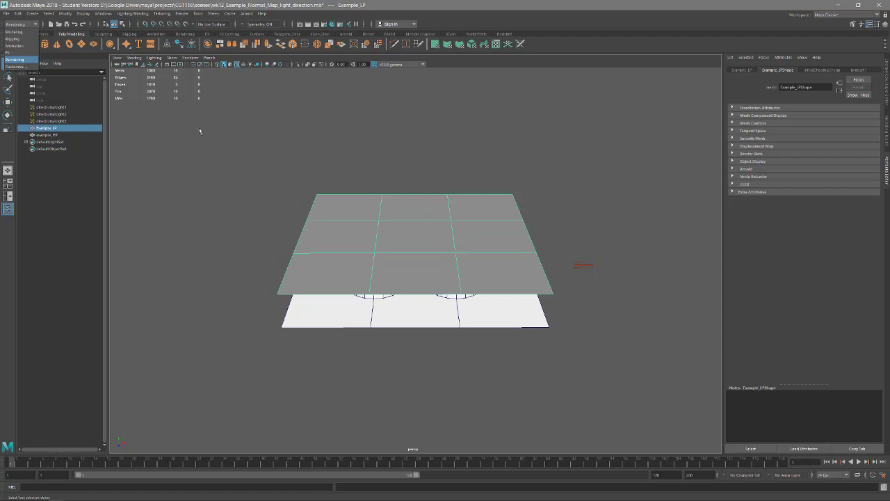
click(210, 150)
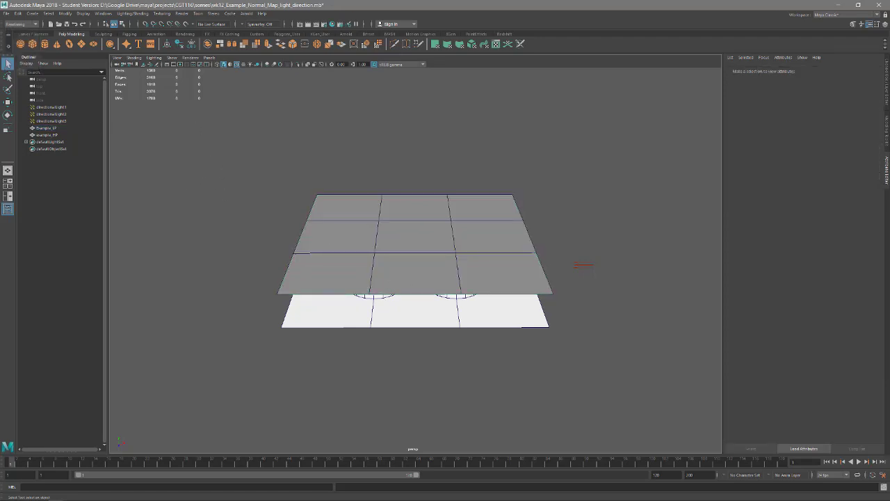
key(alt+Tab)
drag(760, 103, 645, 85)
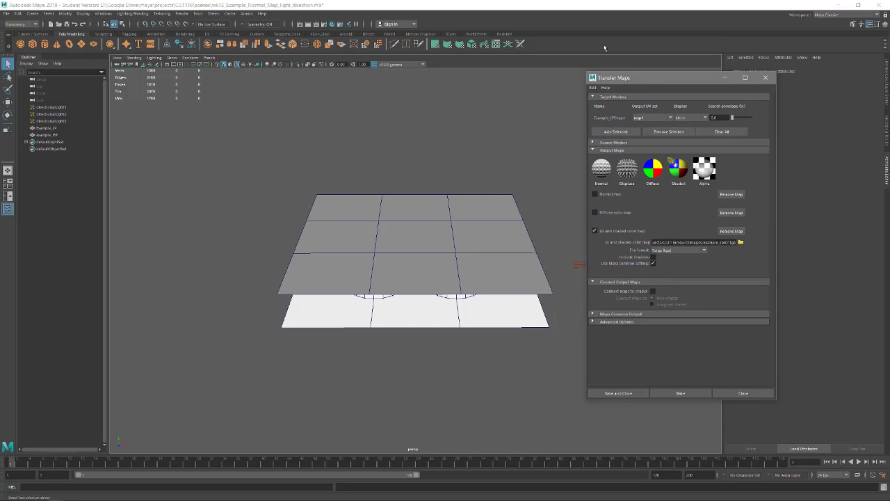
click(132, 14)
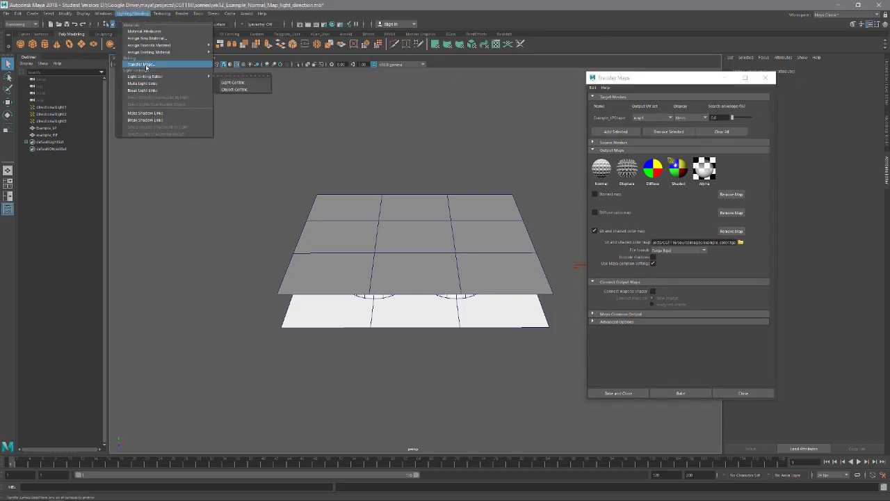
click(142, 64)
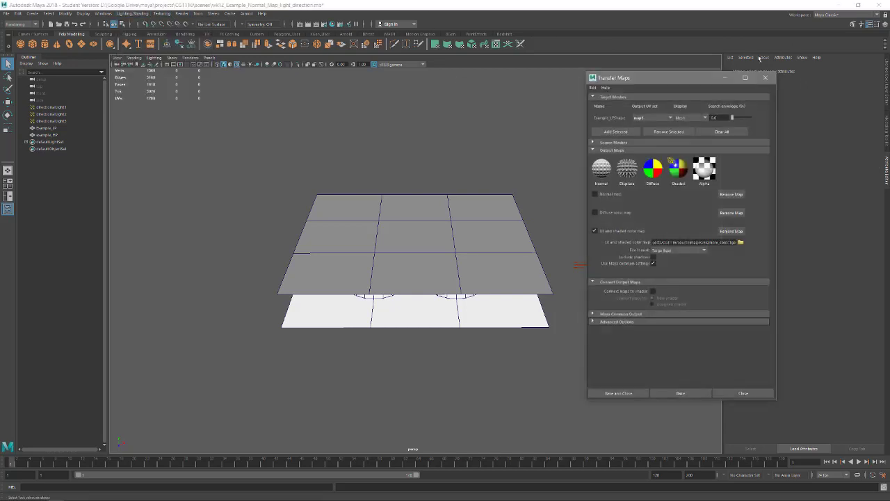
drag(648, 81, 644, 79)
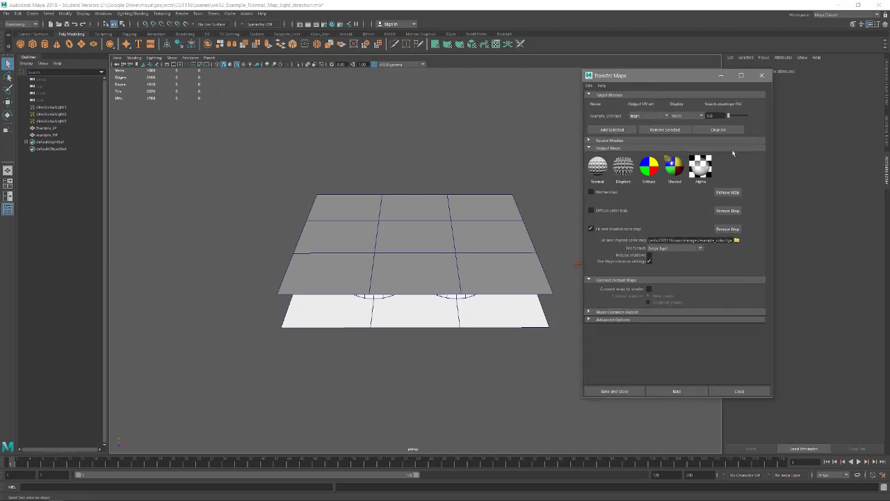
Review the two meshes from above and the side, and remove the diffuse color map from the transfer outputs.
alt+drag(455, 272, 466, 292)
alt+drag(445, 205, 449, 212)
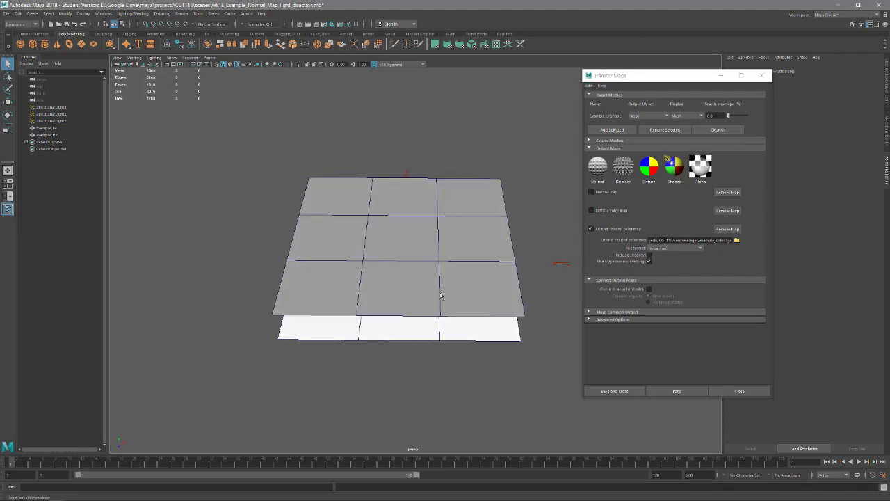
alt+drag(440, 296, 440, 274)
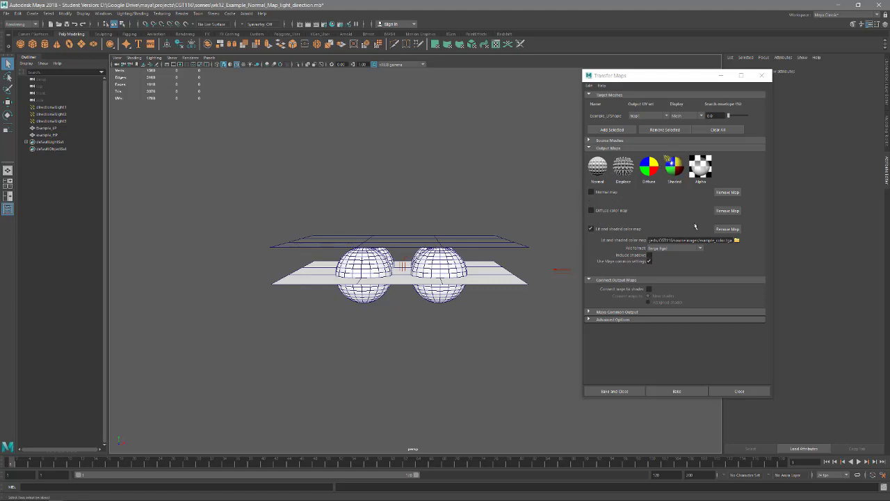
click(727, 210)
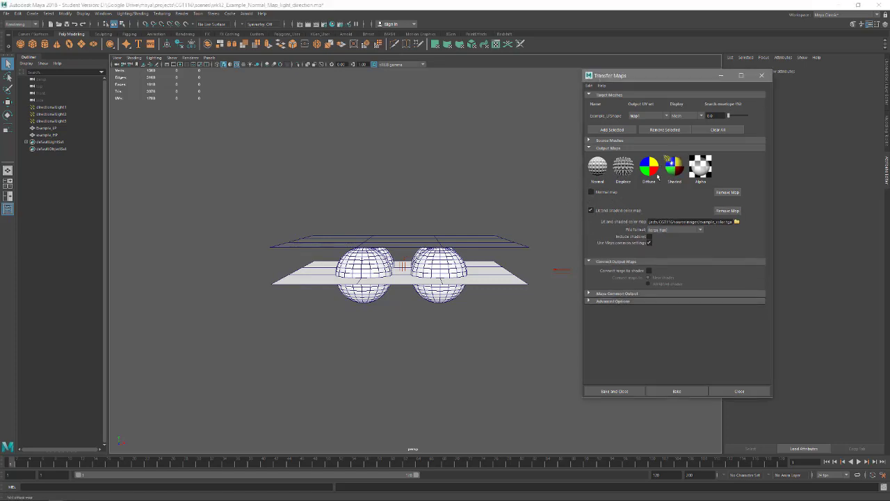
Remove Example_LP from the target meshes and add the selected low-poly plane back as the target.
alt+drag(450, 194, 428, 201)
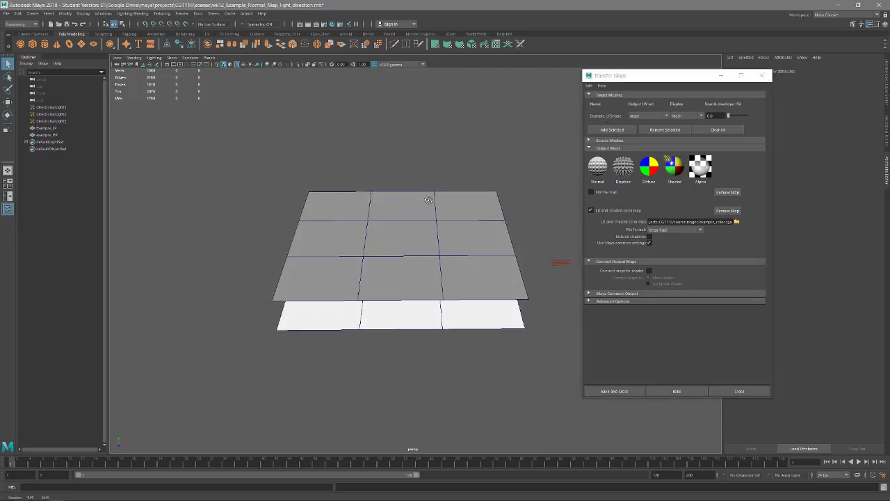
click(466, 196)
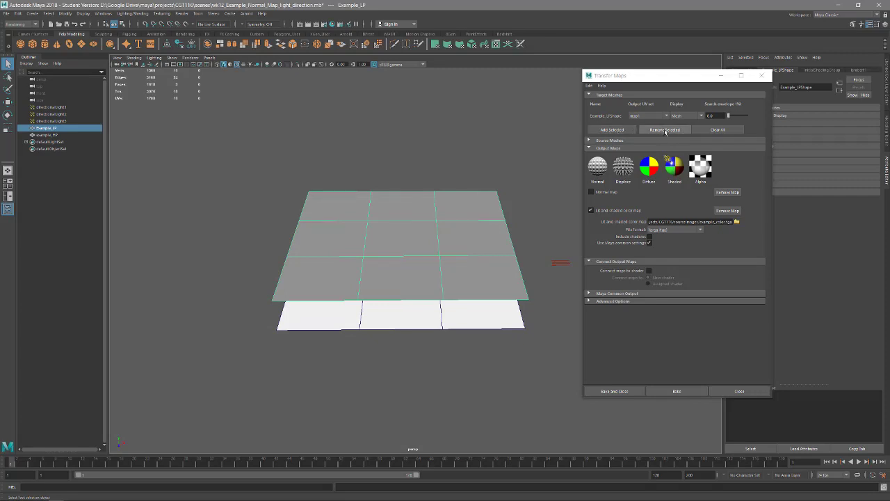
click(661, 130)
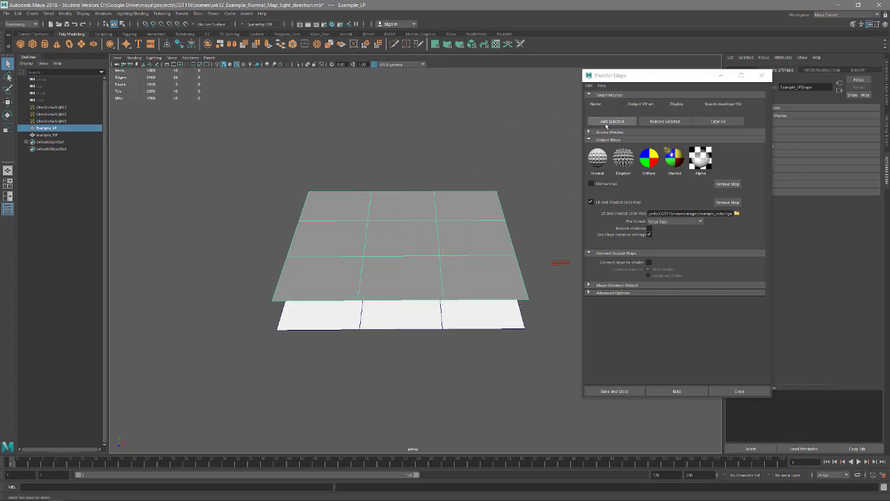
click(613, 121)
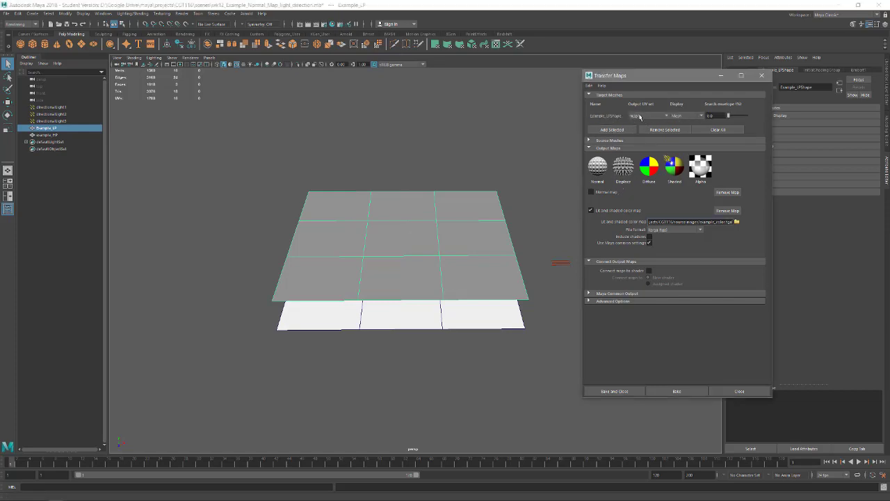
Expand the source mesh settings and add the selected high-poly mesh example_HP as the transfer source.
click(589, 141)
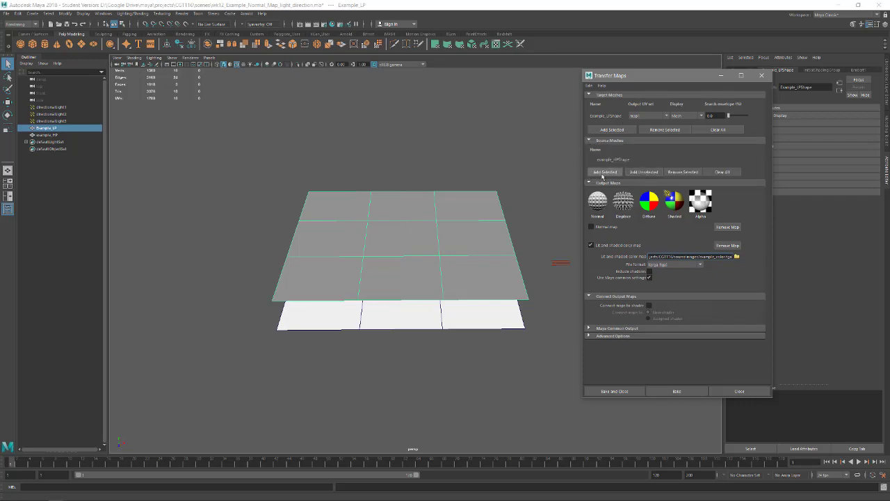
click(393, 328)
alt+drag(393, 329, 402, 296)
alt+drag(423, 341, 534, 249)
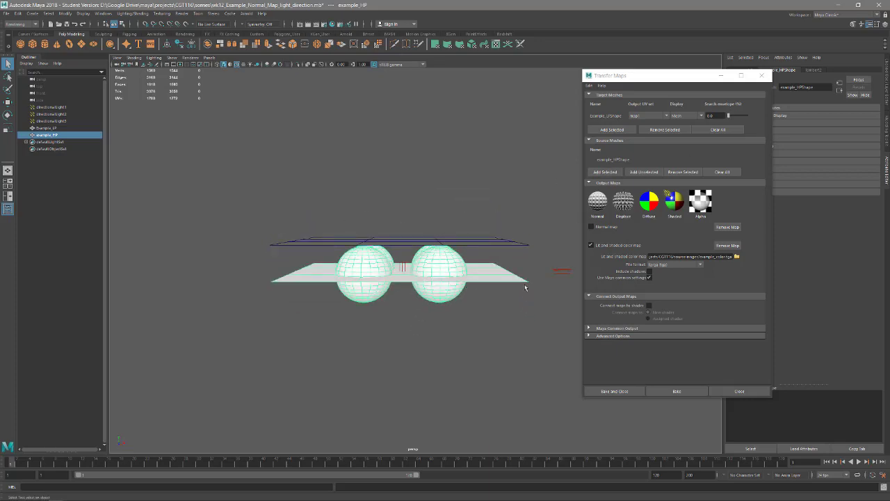
click(606, 173)
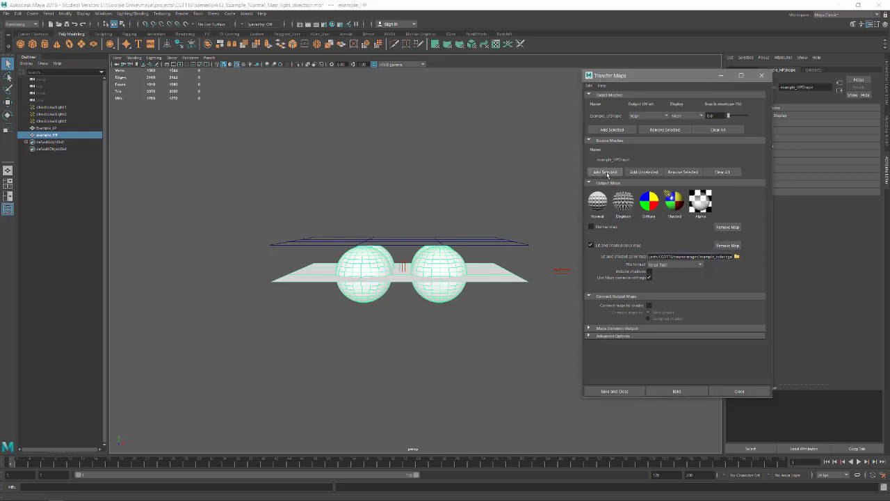
mouse_move(402, 213)
alt+mouse_down()
mouse_move(403, 238)
mouse_move(401, 229)
alt+mouse_up()
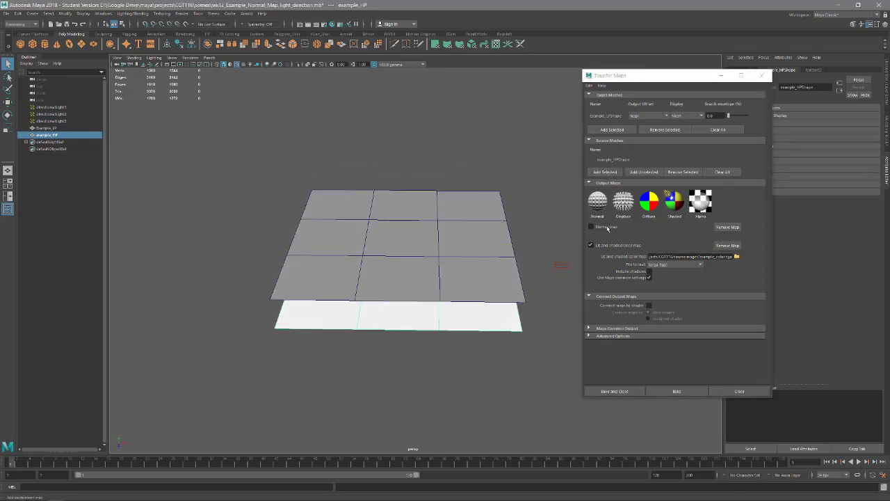
Remove the existing normal and shaded color maps from the transfer outputs and add a fresh normal map output.
click(727, 227)
click(728, 227)
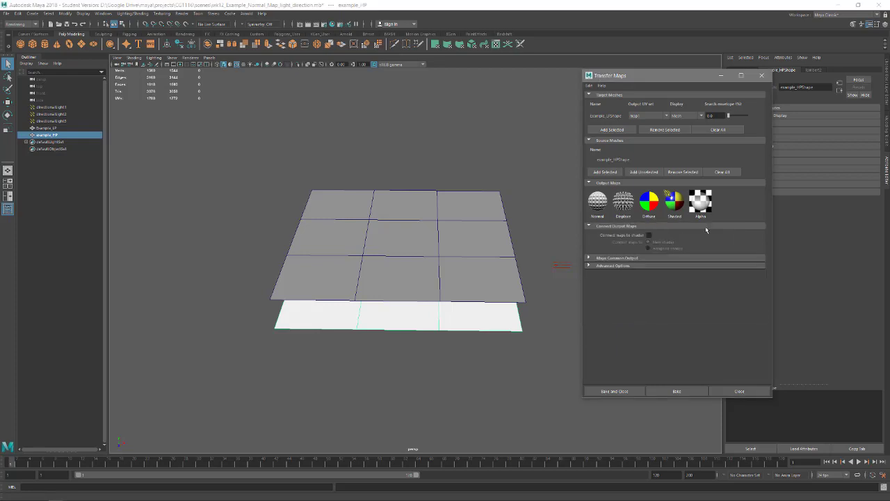
click(597, 201)
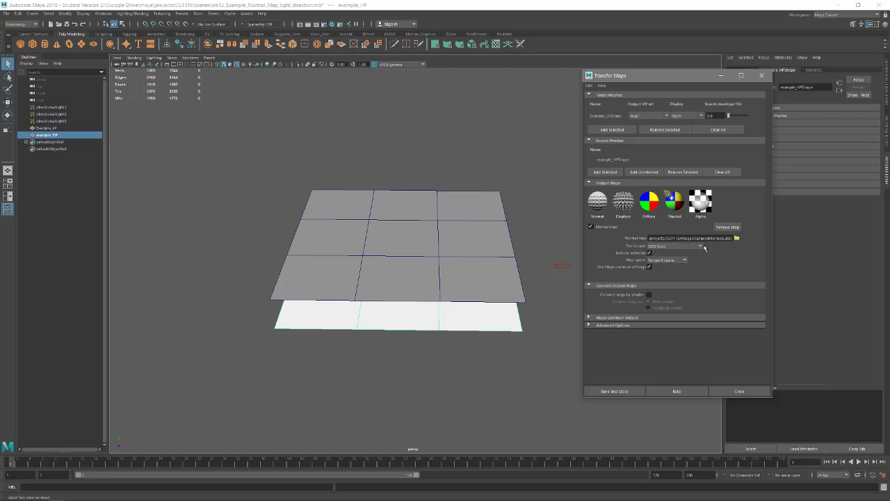
Set the normal map output to the Targa file example_normals.tga in the project's sourceimages folder, replacing the existing file.
click(737, 239)
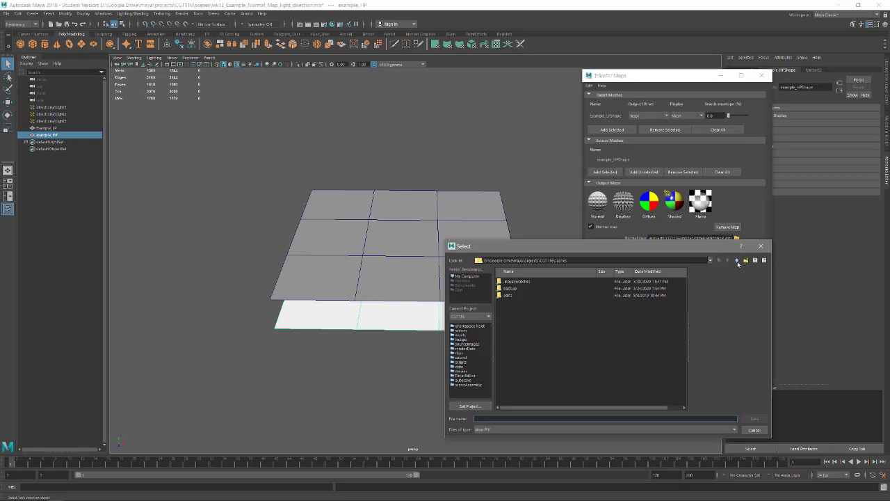
click(745, 260)
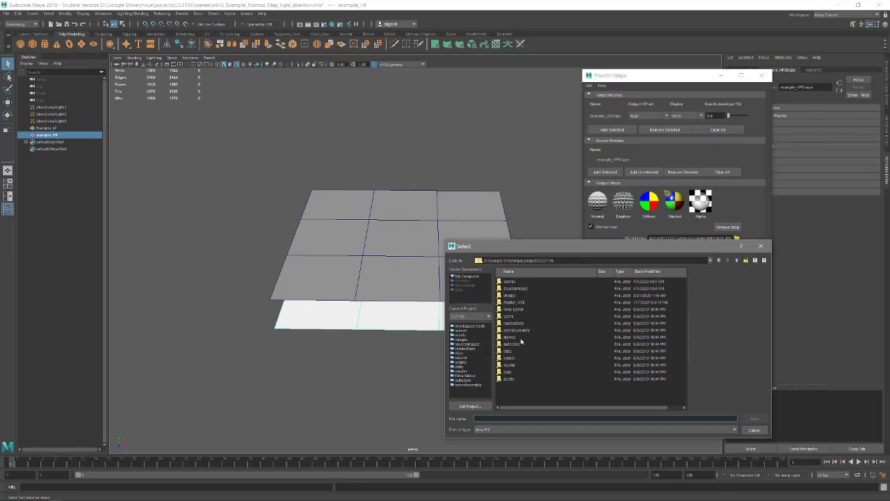
double_click(515, 287)
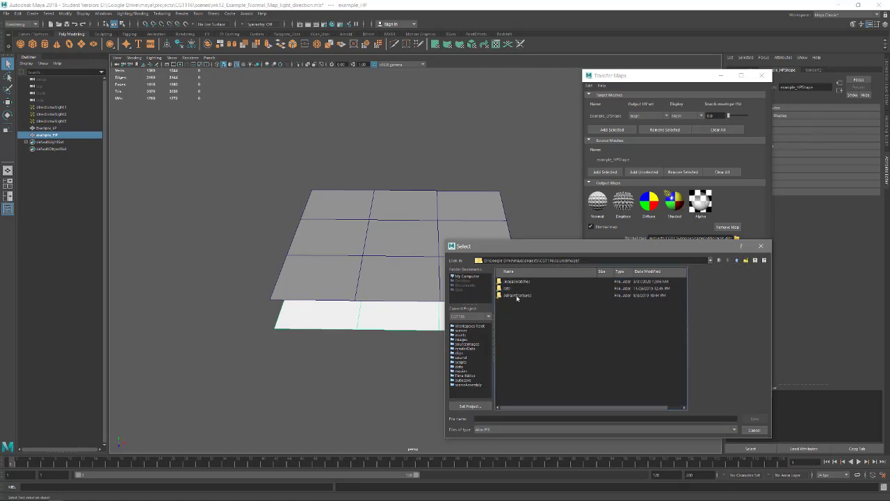
click(481, 432)
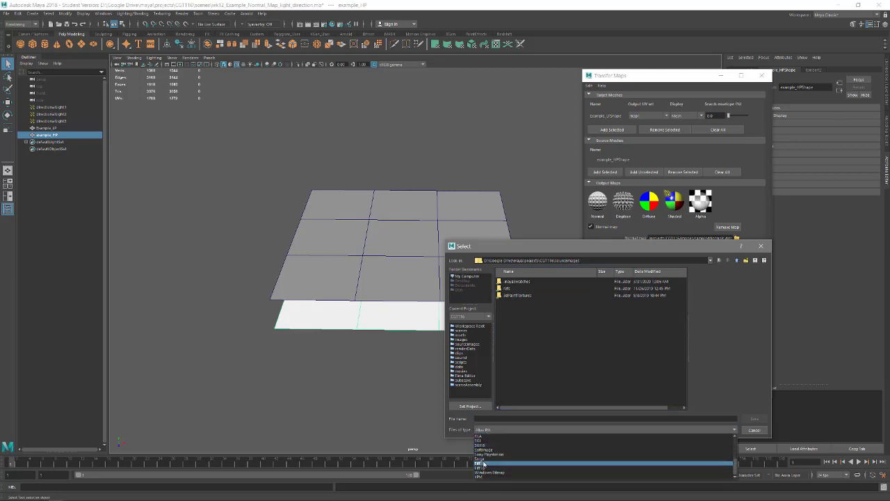
click(480, 459)
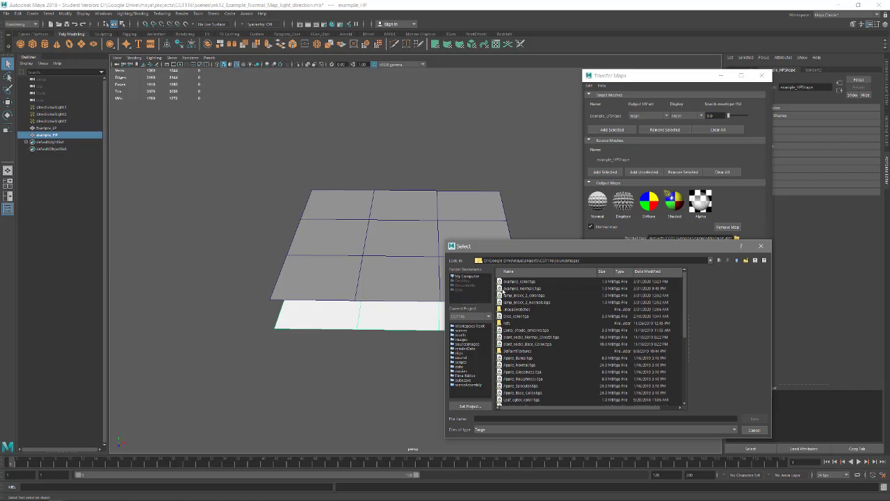
click(523, 288)
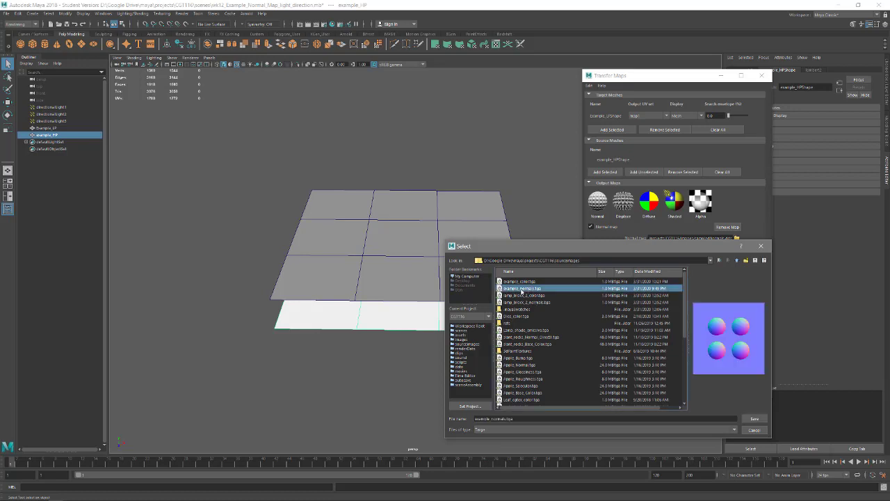
click(754, 419)
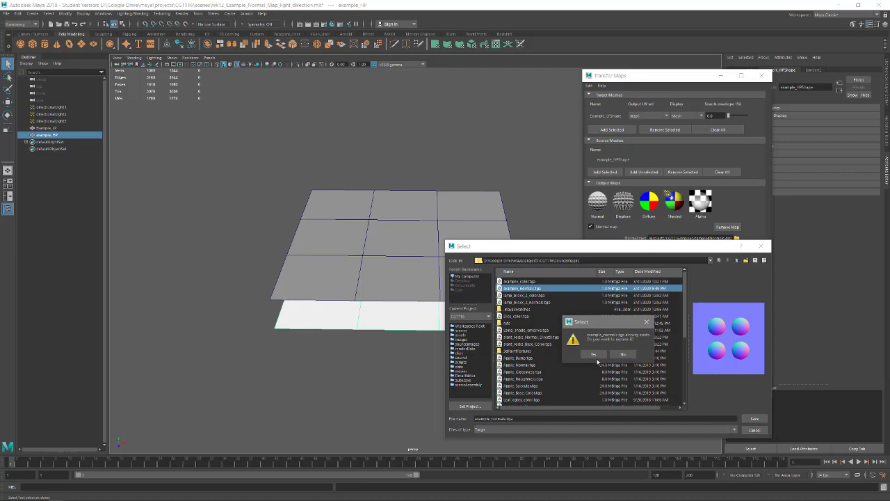
click(593, 354)
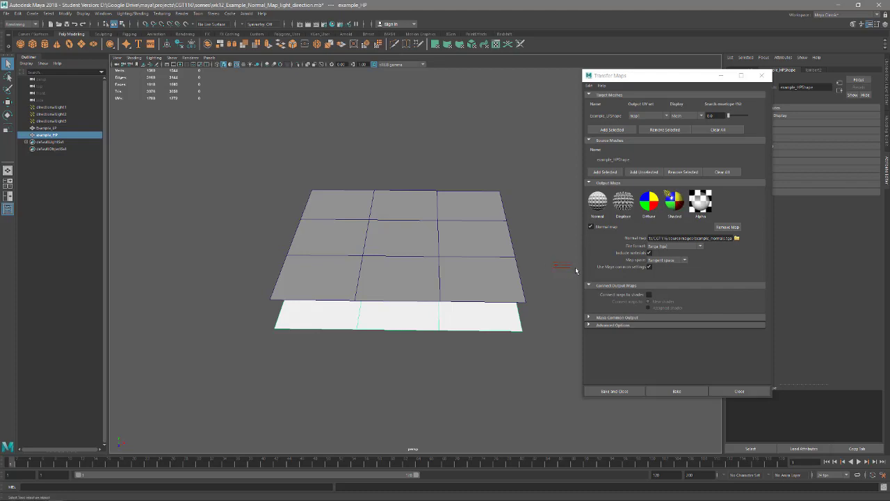
Add a lit and shaded color map output and save it as Targa over example_color.tga in the sourceimages folder.
click(675, 202)
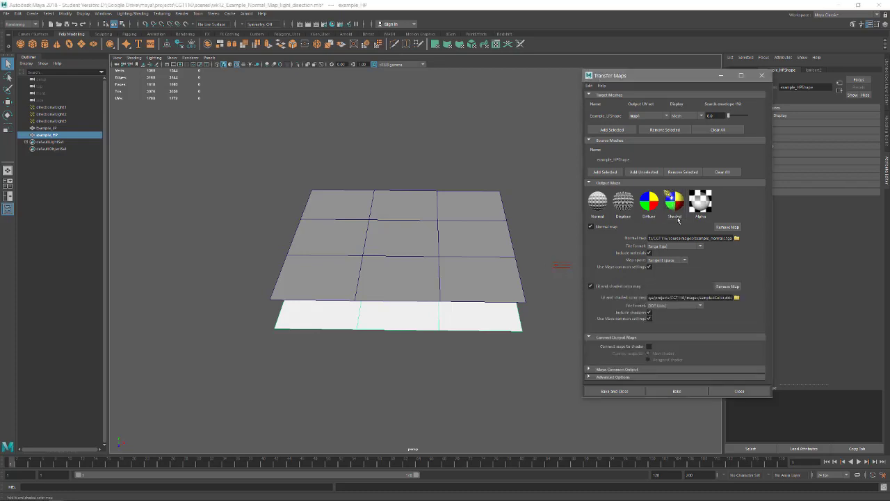
click(736, 298)
click(484, 429)
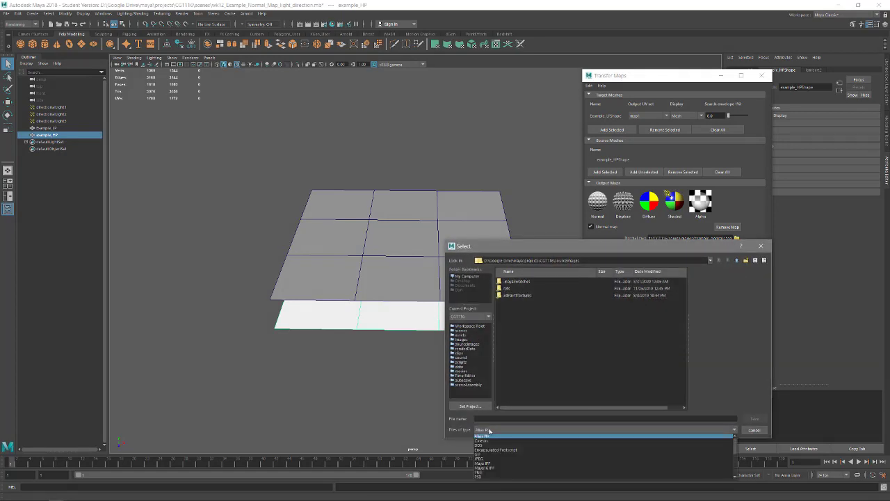
click(480, 460)
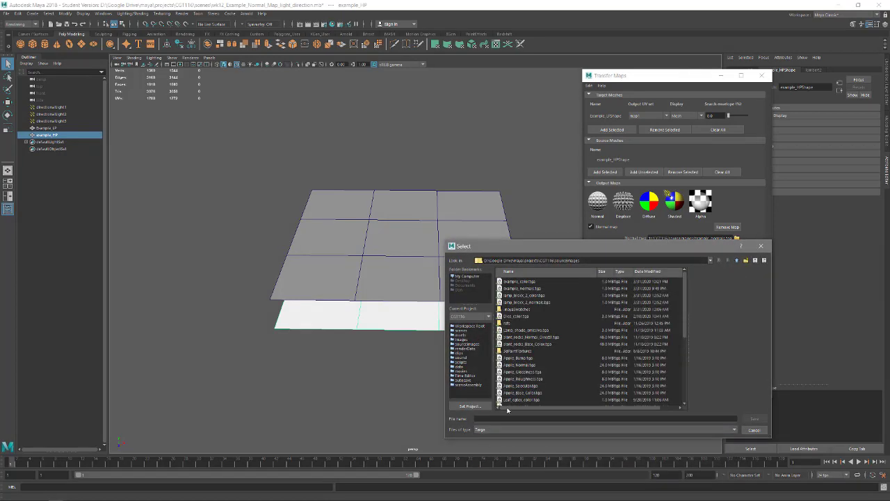
click(516, 282)
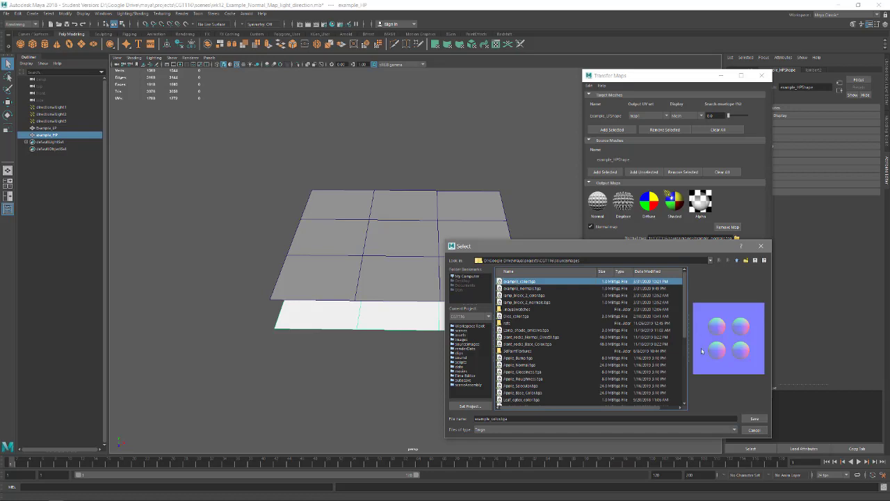
click(754, 417)
click(593, 355)
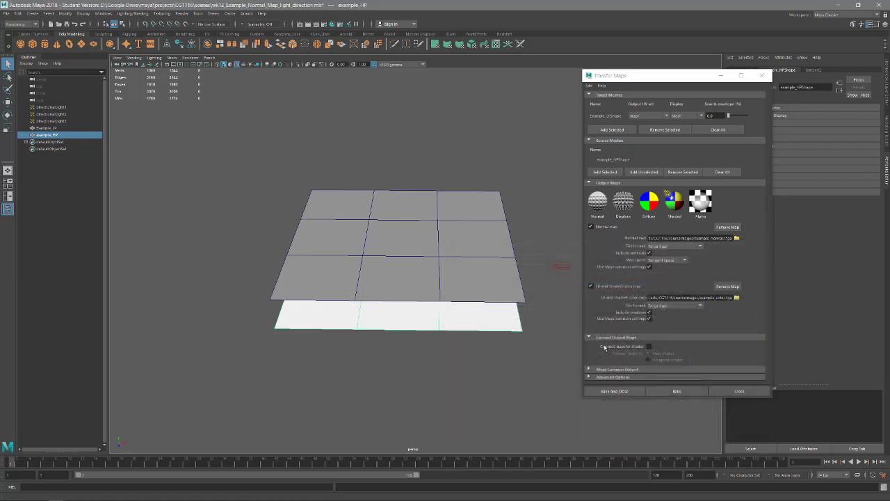
Check the spheres between the high-poly and low-poly planes from the side, and bake the normal and shaded color maps.
alt+drag(422, 277, 417, 253)
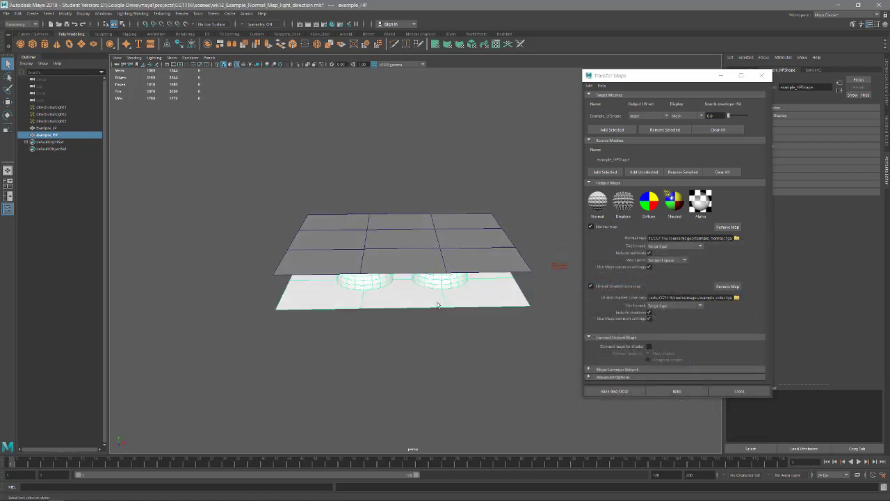
alt+drag(438, 305, 444, 282)
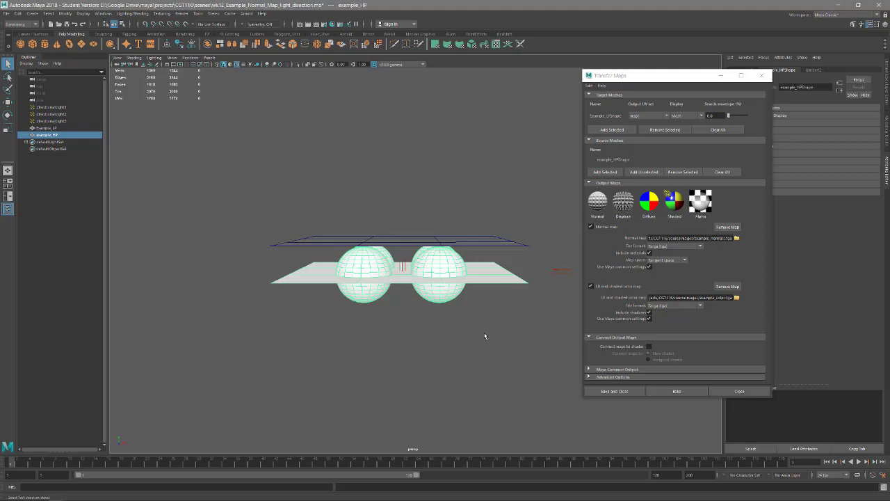
alt+drag(436, 306, 445, 284)
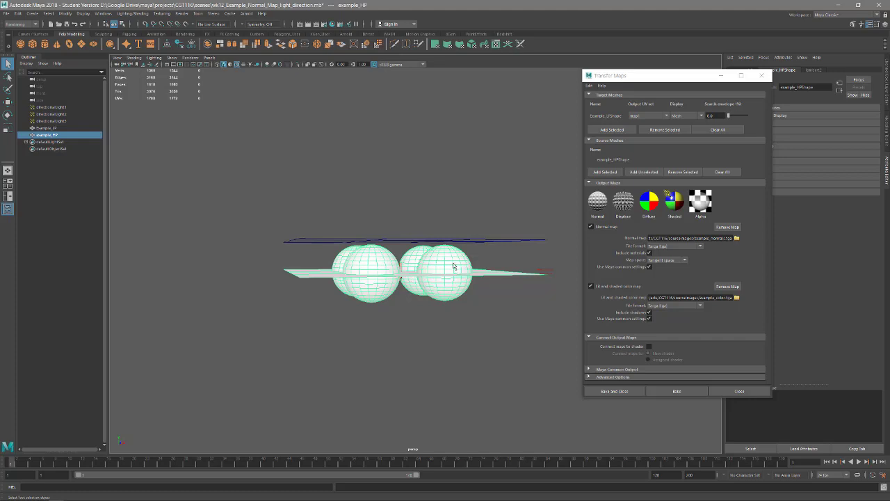
alt+drag(520, 283, 522, 272)
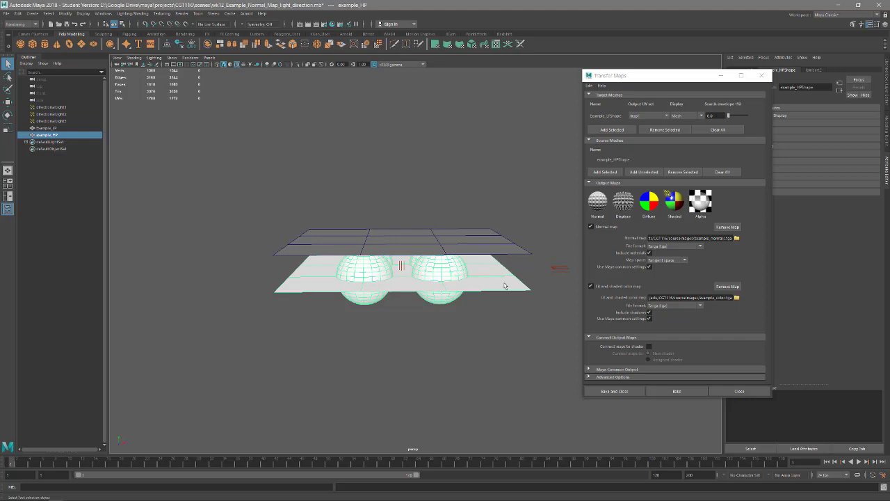
alt+drag(478, 279, 474, 290)
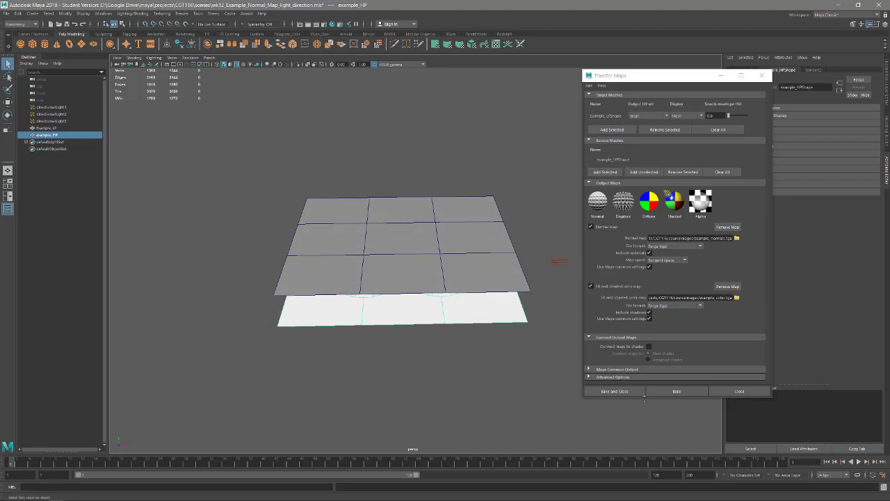
click(678, 391)
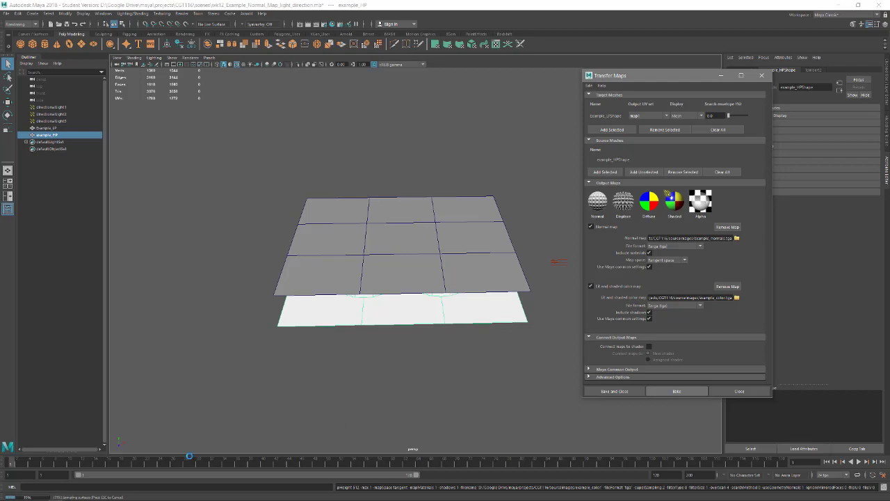
Switch to Photoshop and examine the baked spheres in wk12_example_Normal_color.psd at 200% zoom.
mouse_move(56, 498)
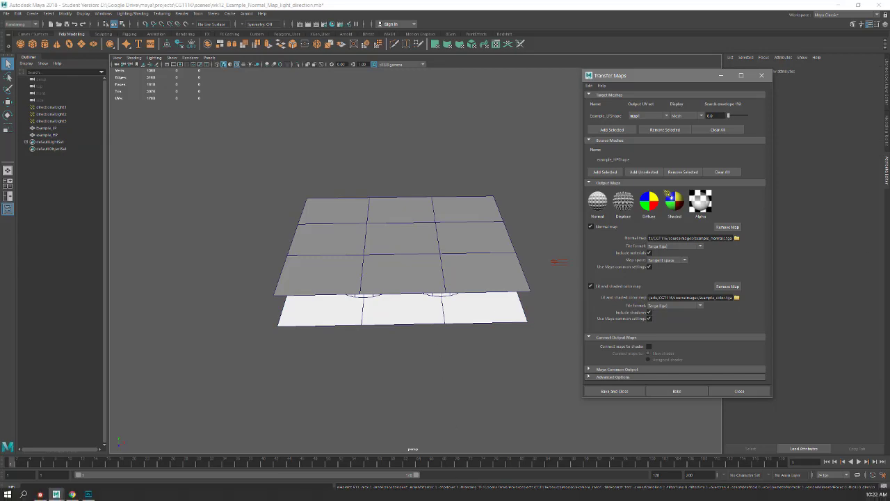
click(84, 495)
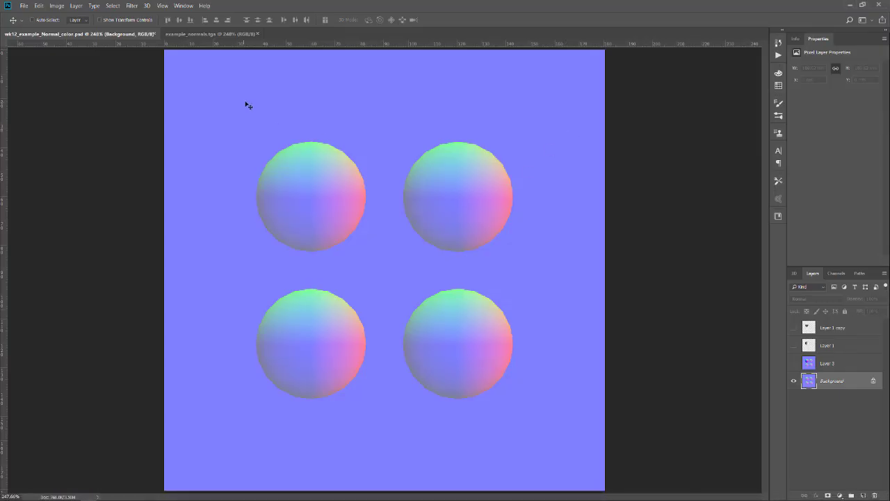
key(z)
alt+click(432, 200)
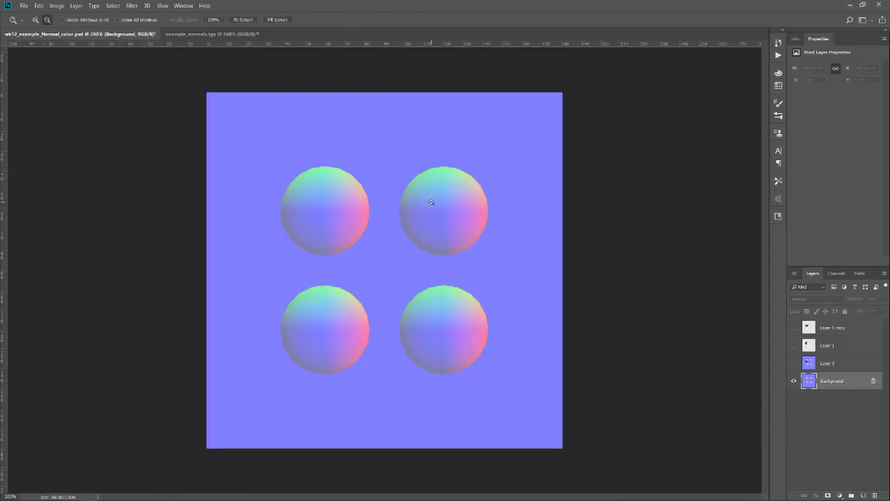
alt+click(423, 201)
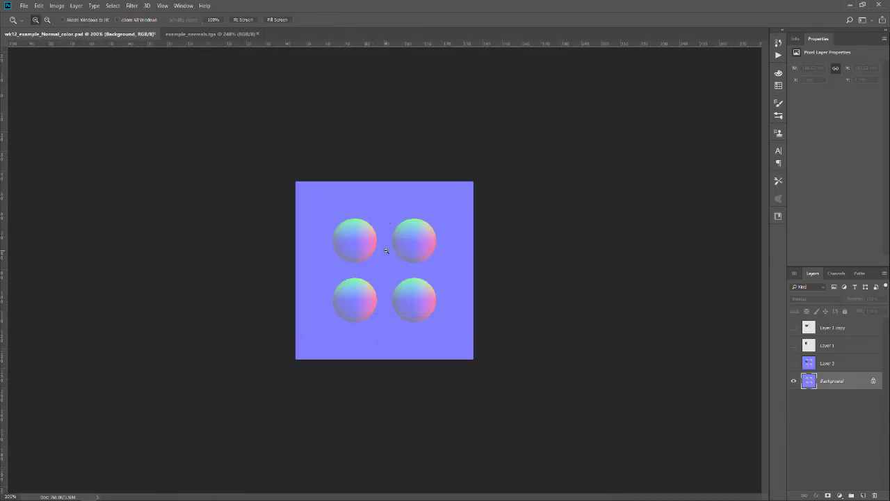
click(385, 252)
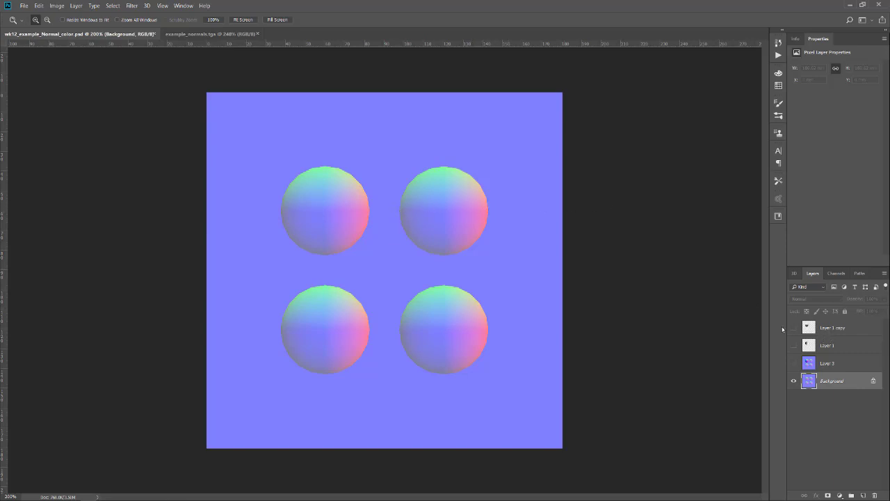
Inspect the Red, Green and Blue channels of the baked color image one at a time.
click(837, 273)
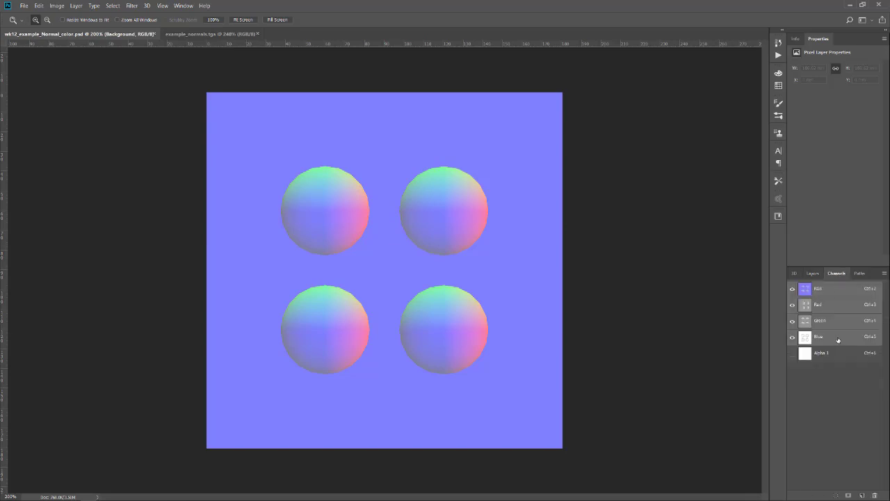
click(839, 310)
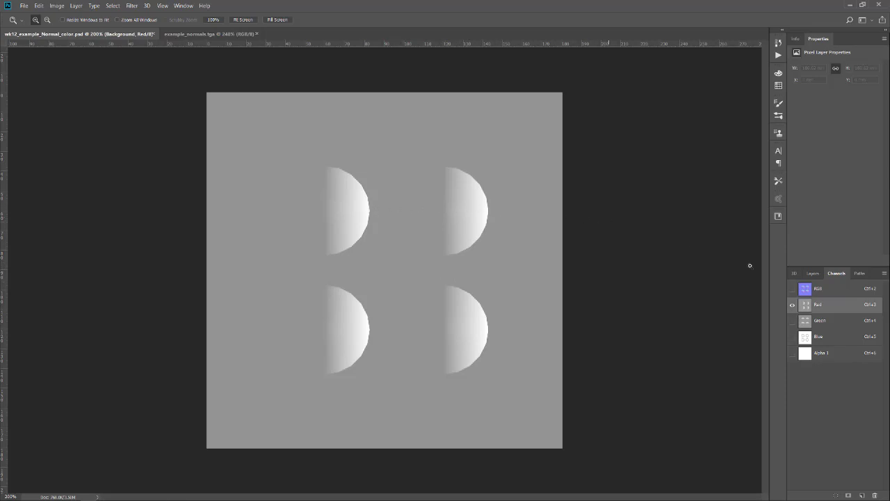
click(835, 326)
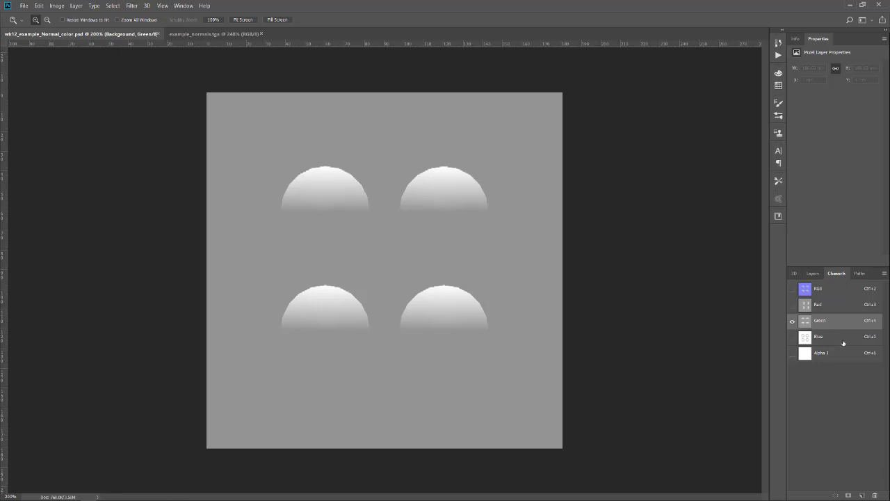
click(827, 337)
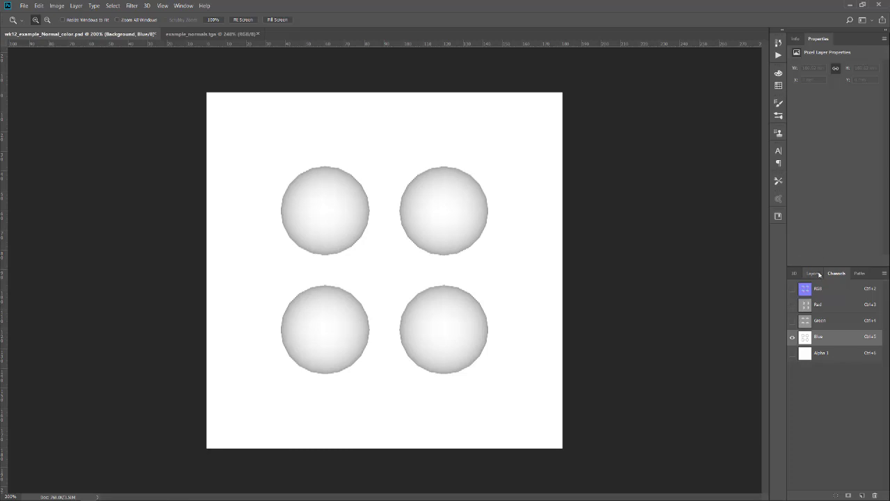
Return to the layers and toggle the visibility of Layer 1 copy and Layer 1 to compare their gradient circles.
click(810, 273)
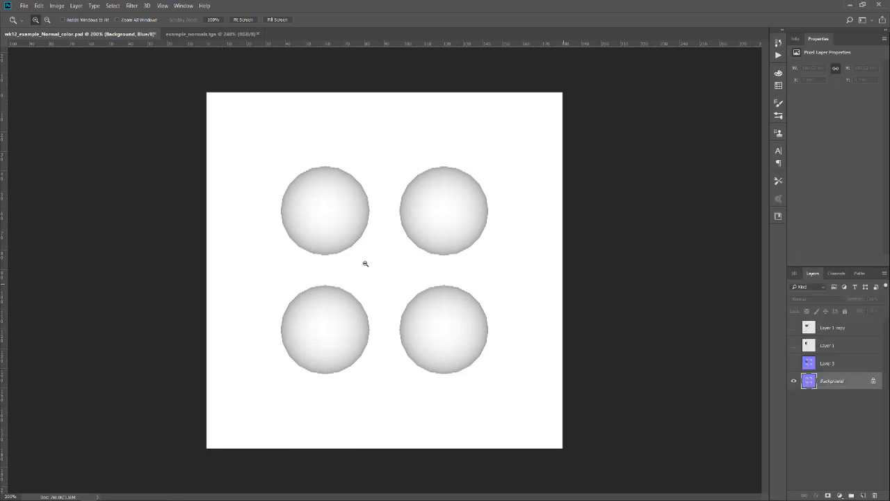
click(793, 327)
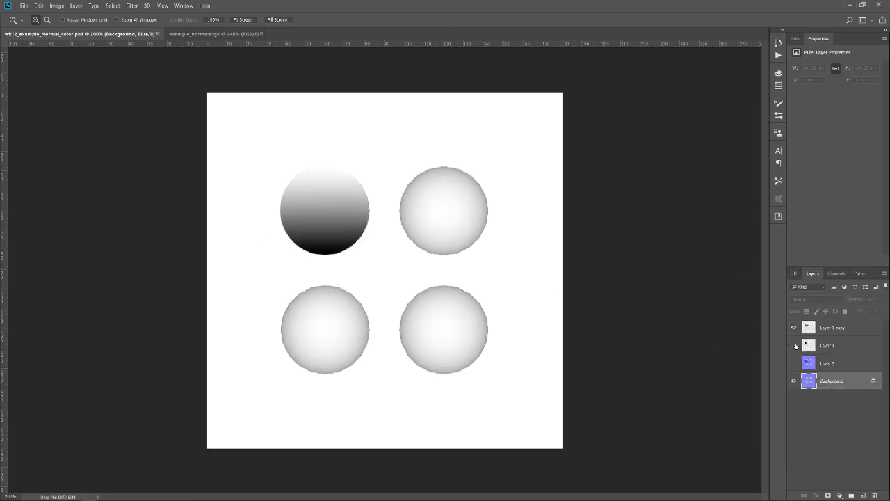
click(793, 345)
click(794, 327)
click(793, 326)
Load Layer 1 copy's circle as a selection, hide both gradient layers, and add a new empty layer at the top of the stack.
ctrl+click(809, 329)
click(793, 327)
click(793, 345)
click(862, 495)
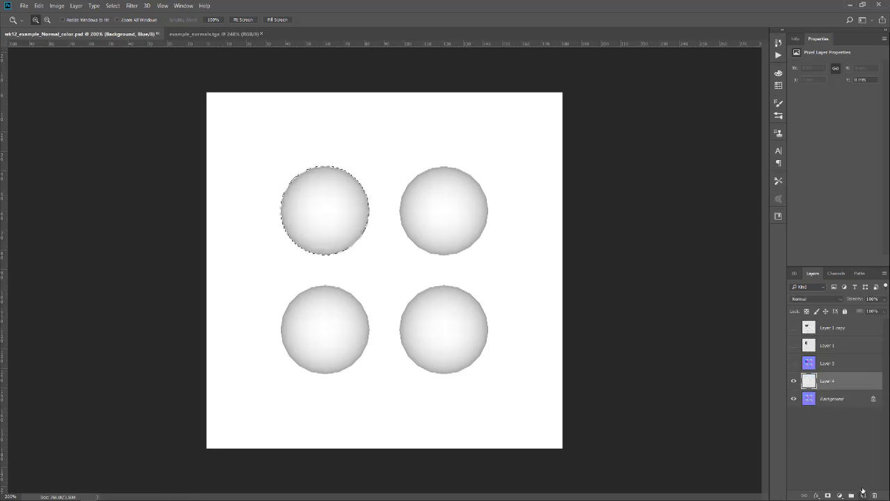
drag(832, 320, 832, 321)
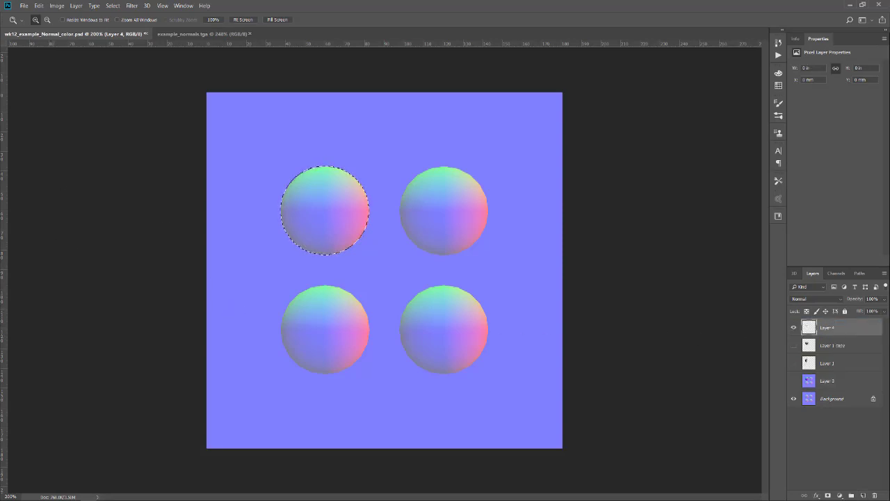
Move the floating toolbox into the empty workspace beside the canvas.
drag(889, 104, 680, 102)
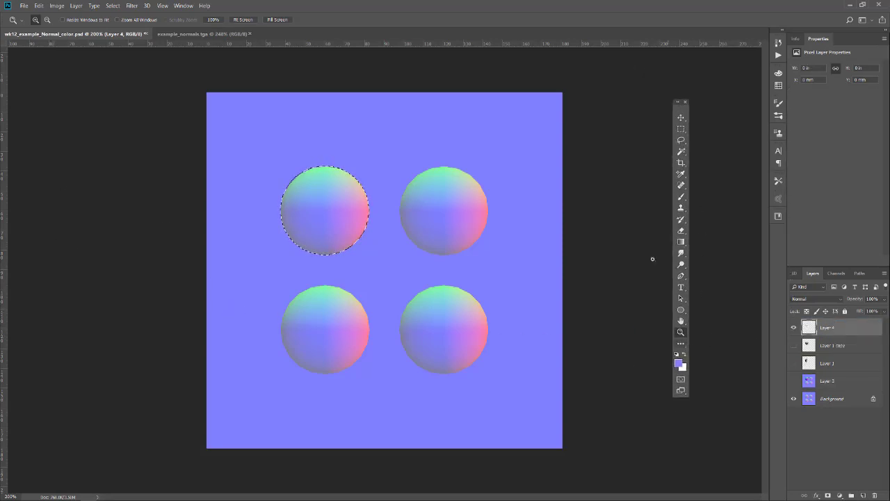
Fill the circular selection on the new layer with a horizontal linear gradient running from black at its left edge to white at its right.
click(681, 241)
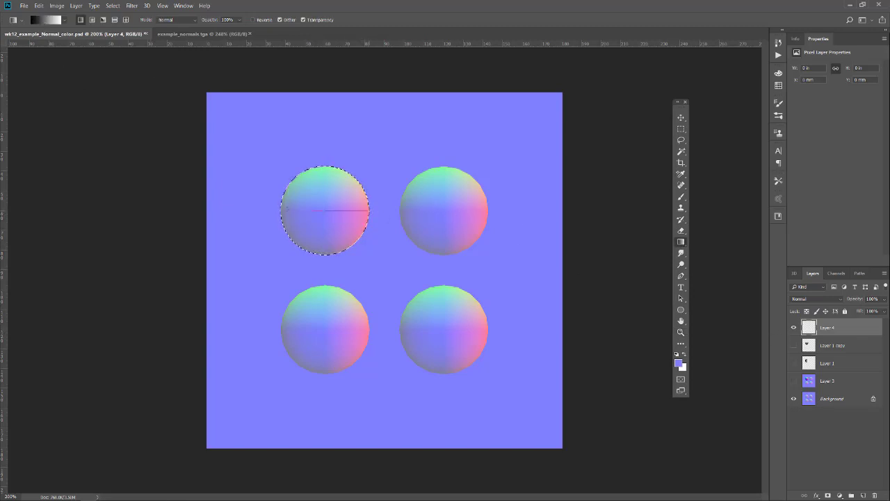
drag(280, 210, 282, 208)
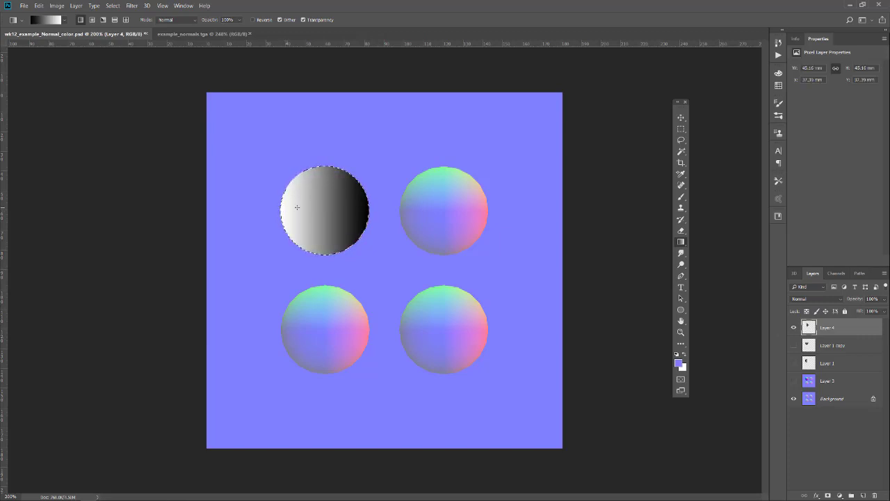
key(ctrl+z)
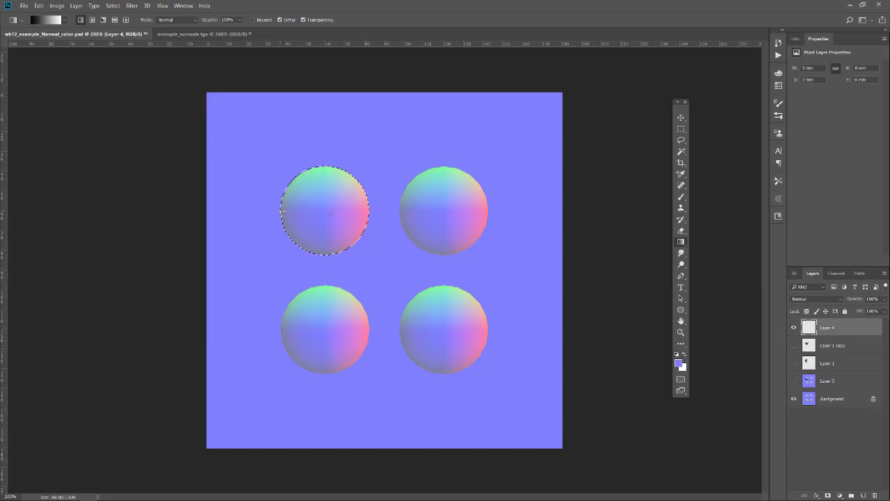
drag(367, 211, 368, 211)
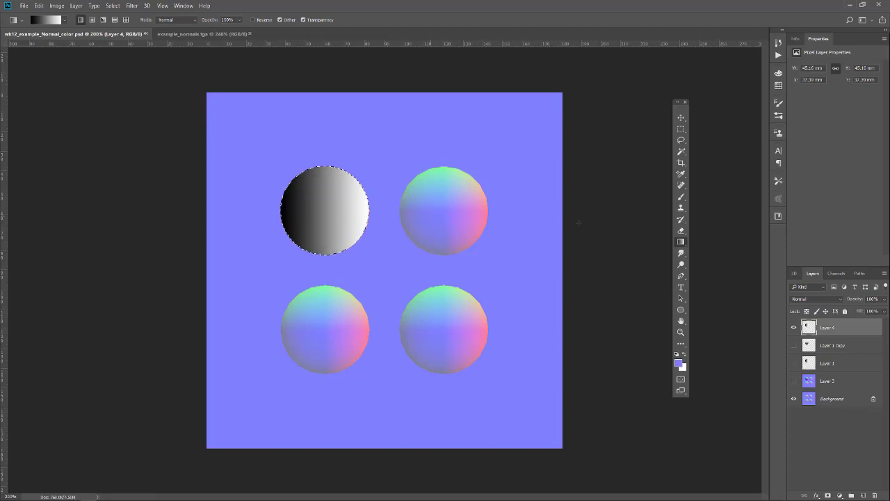
Compare the gradient circle with the baked circles in the Red channel, then return to the layers.
click(837, 273)
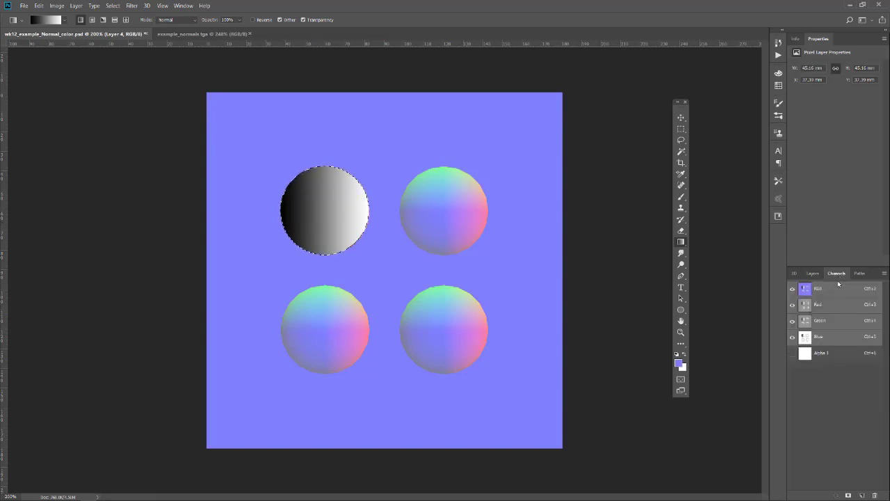
click(829, 306)
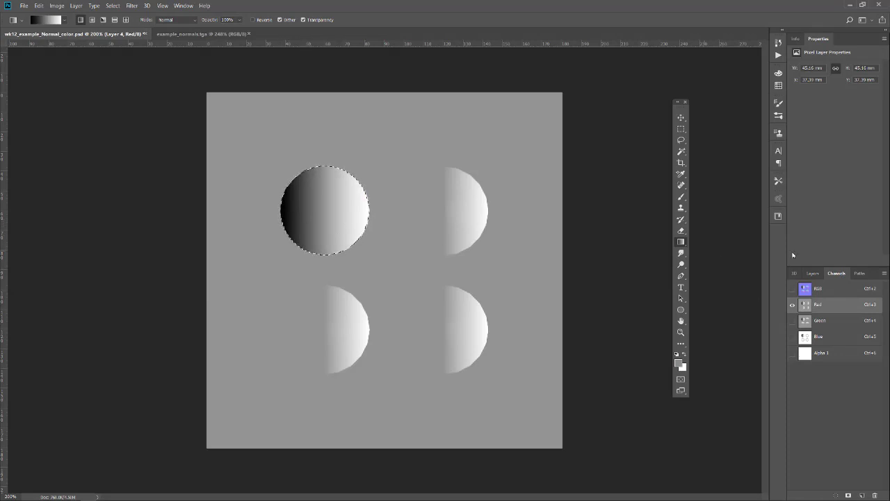
click(812, 273)
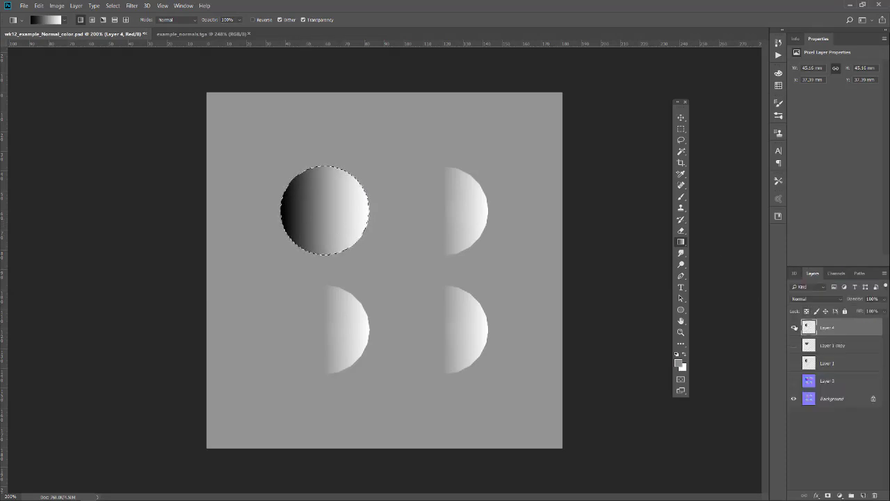
Hide Layer 4, then make Layer 3 visible and select it.
click(794, 327)
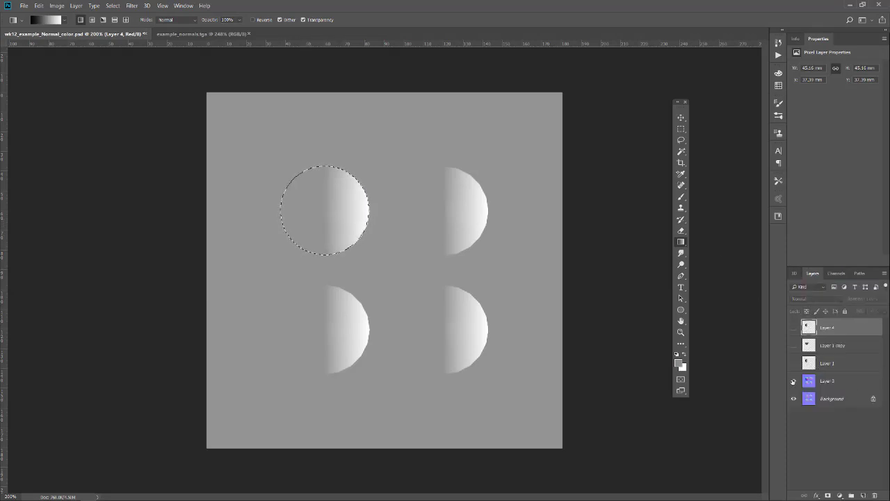
click(793, 381)
click(837, 380)
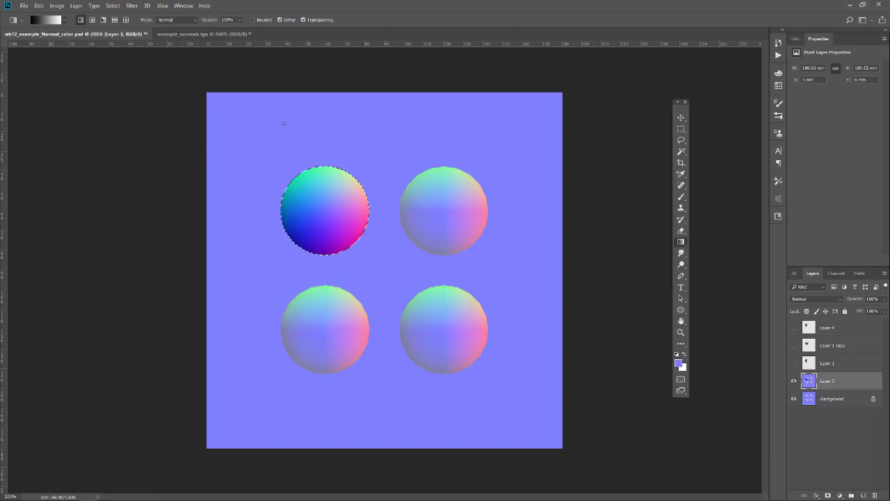
Float example_normals.tga in its own window, try to copy its Background layer into the color document, and undo the copy.
click(202, 33)
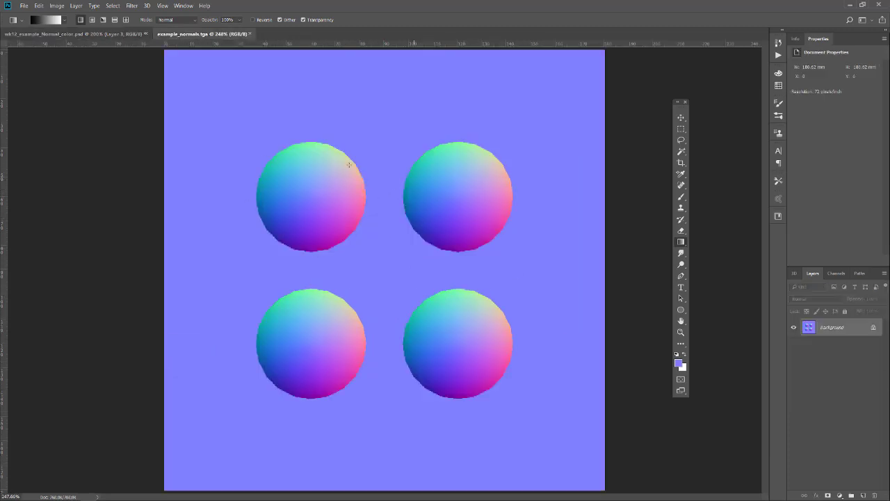
drag(200, 33, 391, 252)
drag(850, 324, 415, 155)
key(ctrl+z)
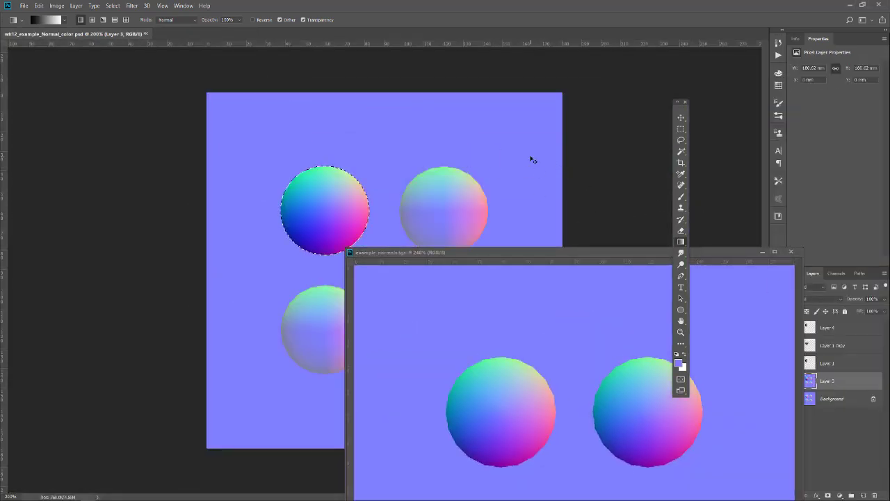
Clear the selection and copy the Background layer of example_normals.tga into the color document, then close the normals file.
key(ctrl+d)
click(614, 255)
drag(848, 330, 362, 157)
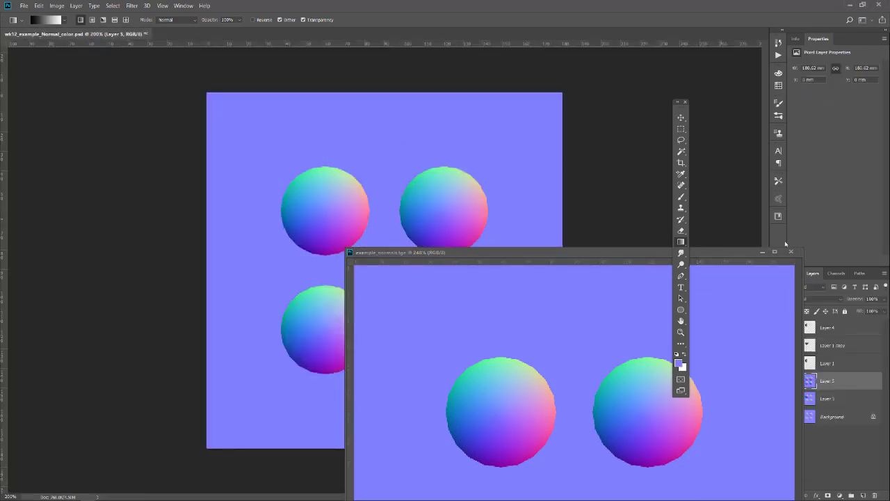
click(790, 252)
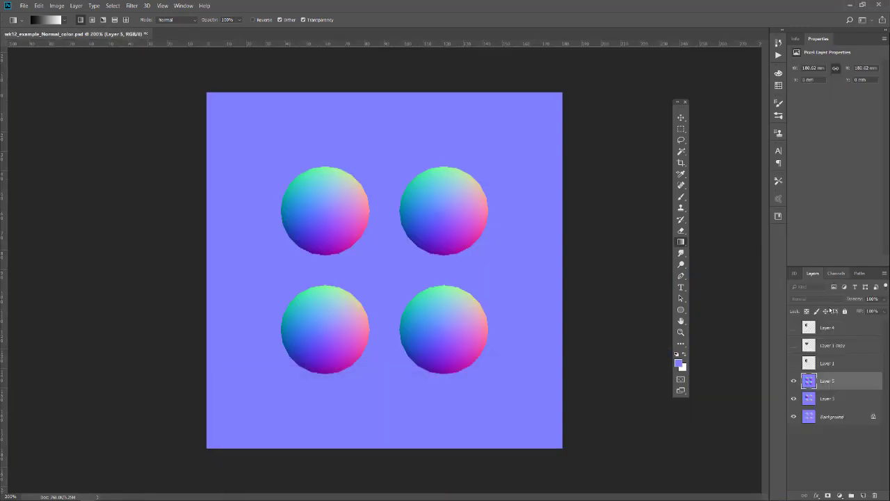
Move the copied normal map layer to the top of the stack and toggle its visibility to compare it with the colored-light bake.
drag(808, 370, 805, 327)
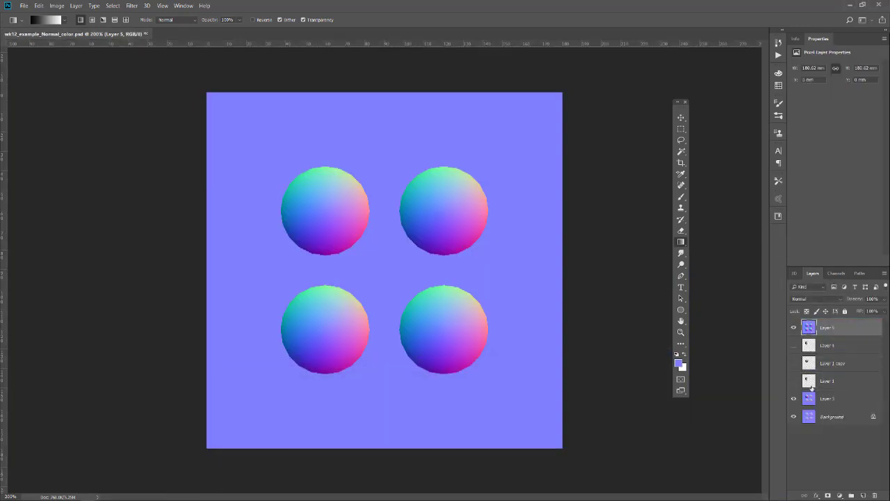
click(792, 328)
click(792, 328)
click(792, 328)
click(792, 328)
click(792, 328)
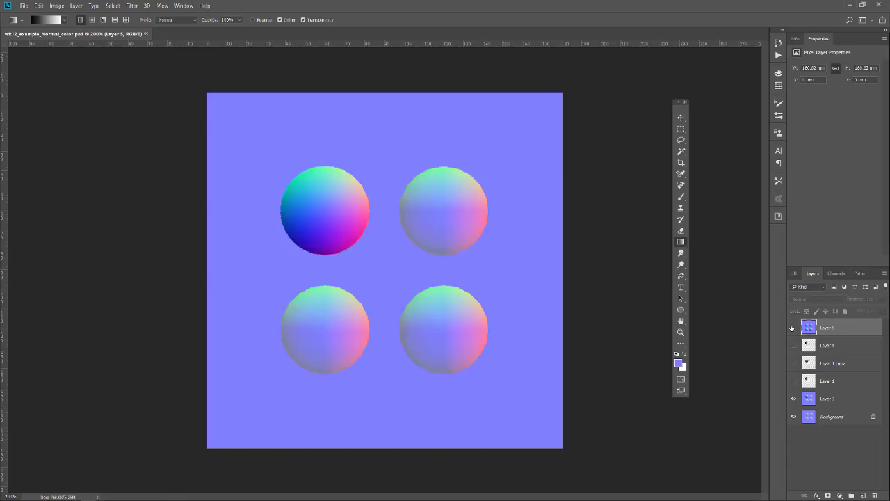
click(792, 328)
click(792, 328)
click(792, 328)
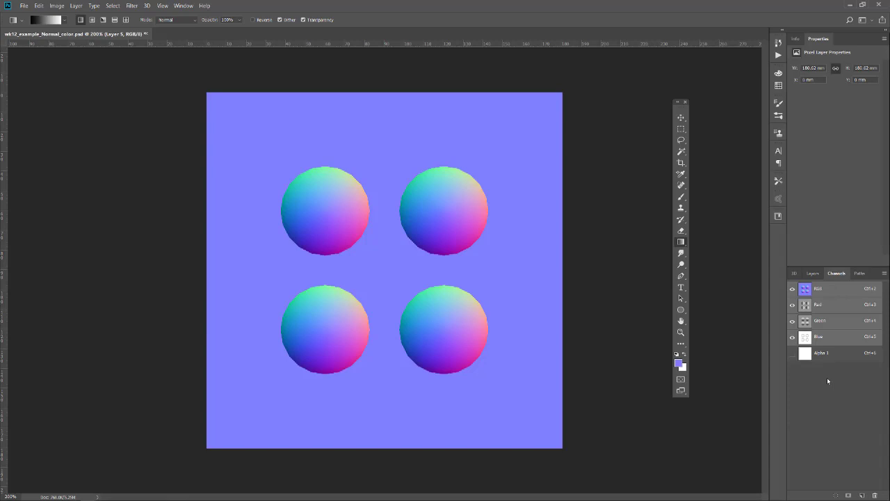
Inspect the Red, Green and Blue channels of the copied normal map one at a time.
click(829, 305)
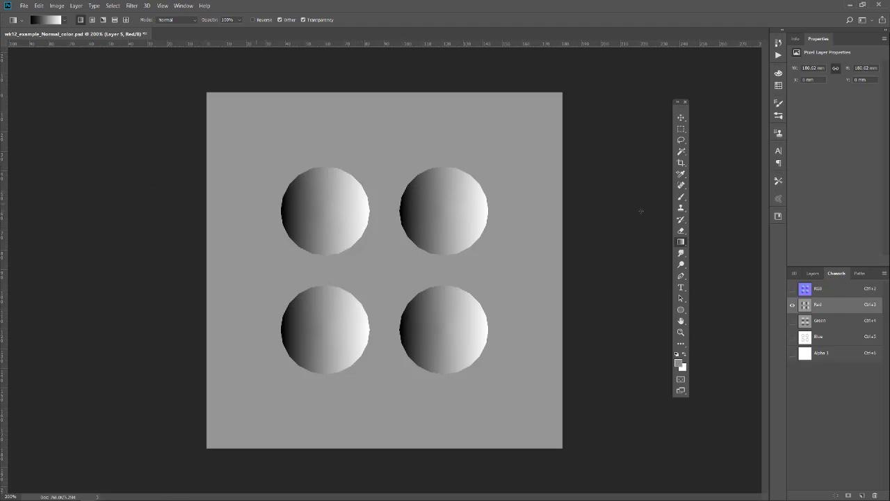
click(792, 321)
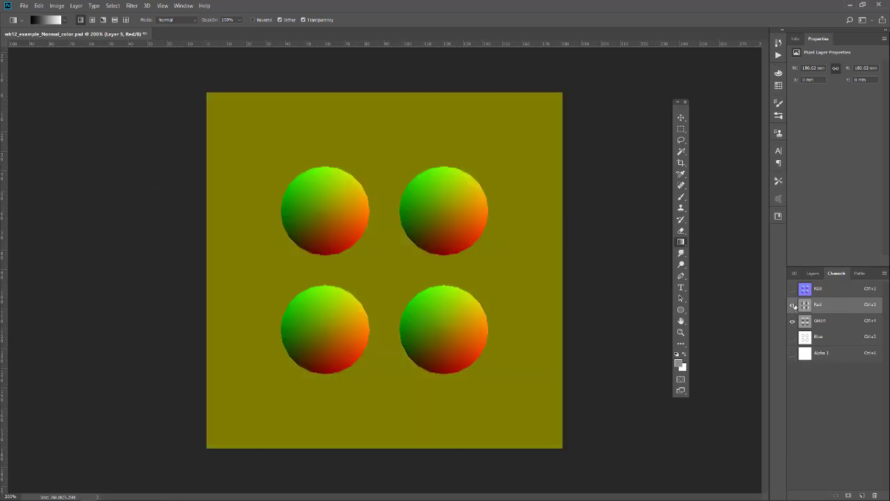
click(792, 305)
click(837, 325)
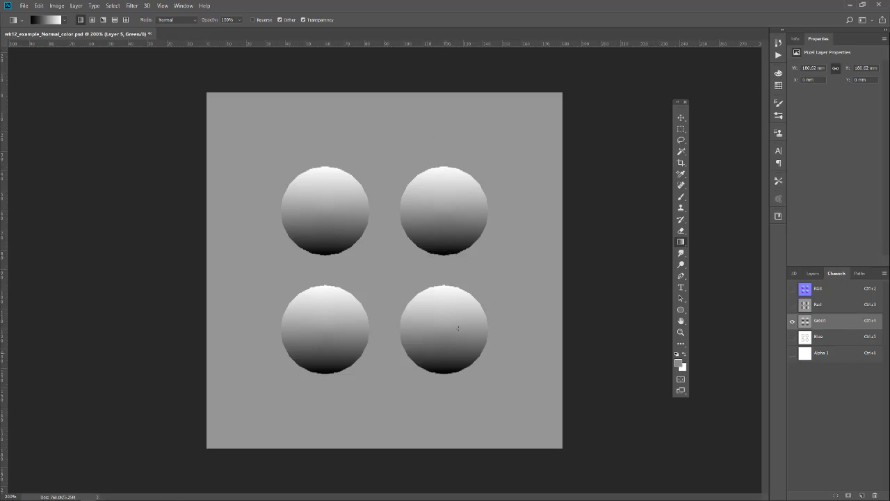
click(792, 337)
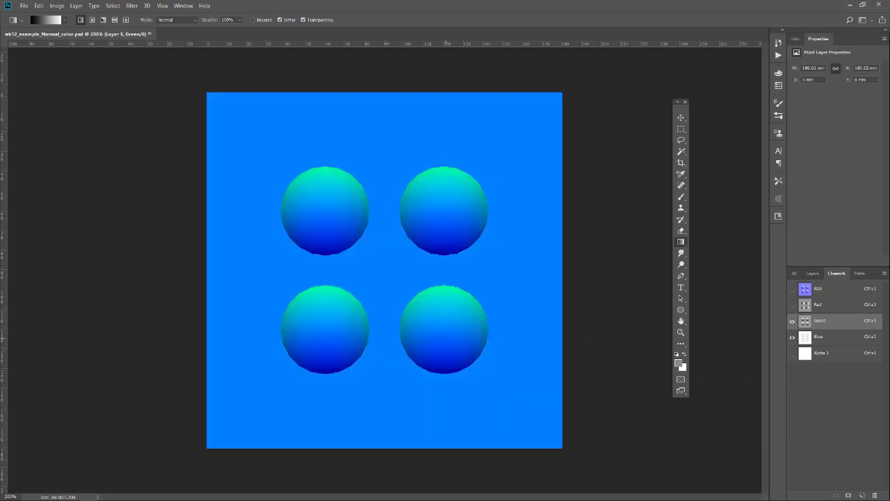
click(792, 322)
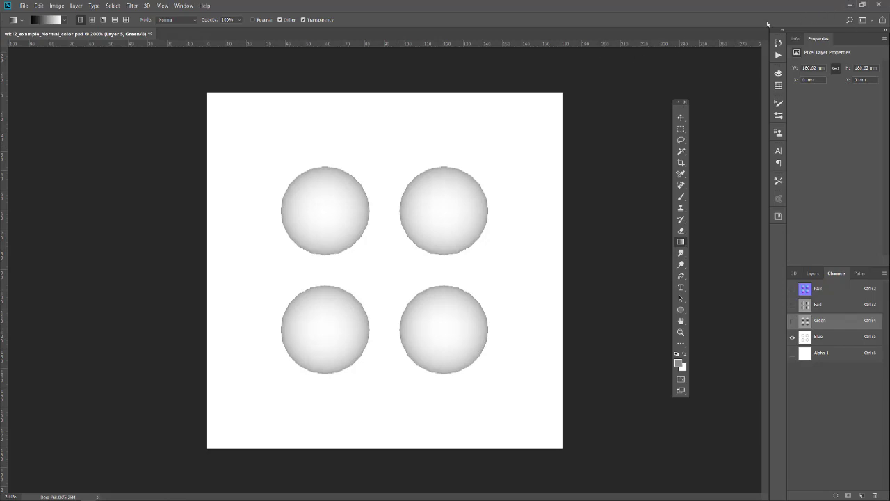
Switch to Chrome and read how tangent space maps are interpreted in Wikipedia's Normal mapping article, then minimize the browser.
click(72, 493)
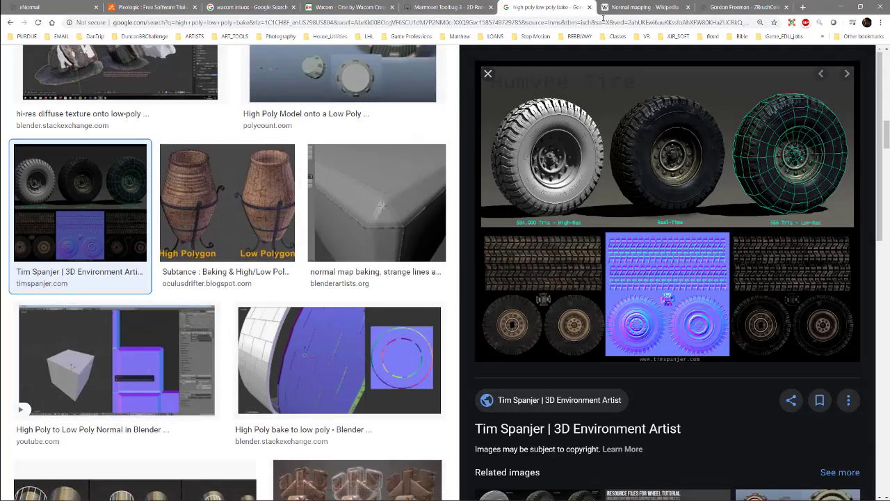
click(641, 8)
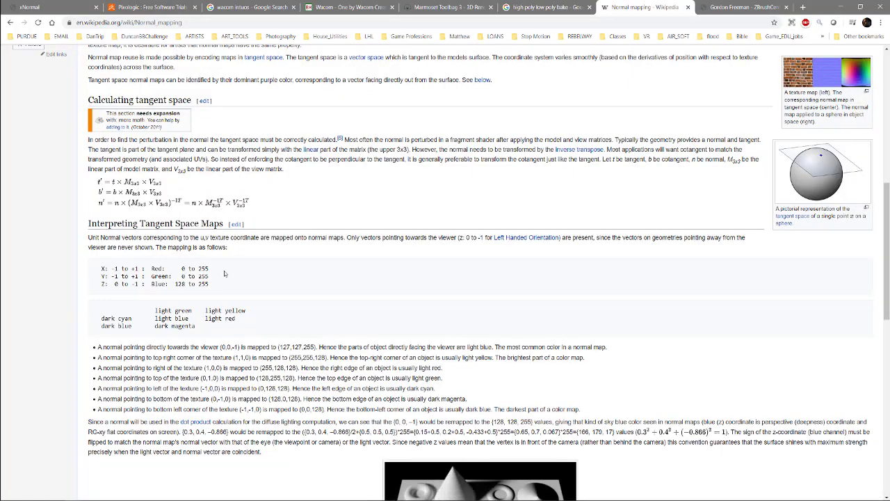
scroll(159, 251, down, 2)
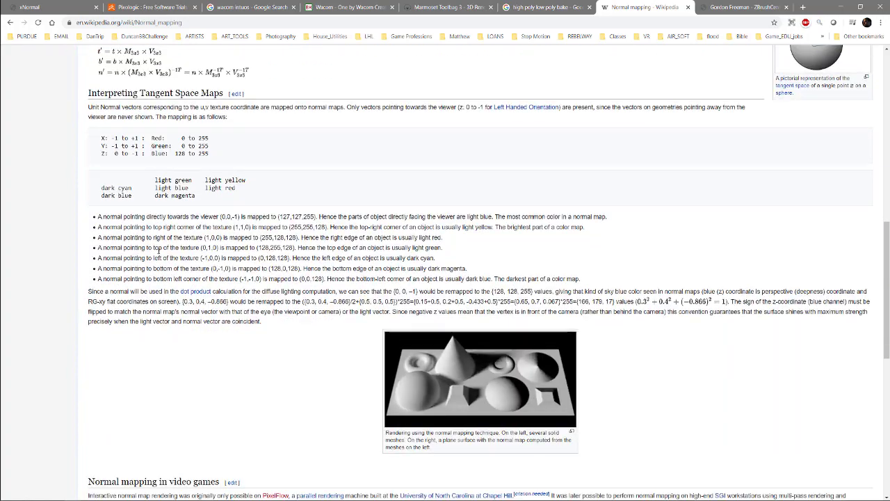
scroll(159, 252, up, 2)
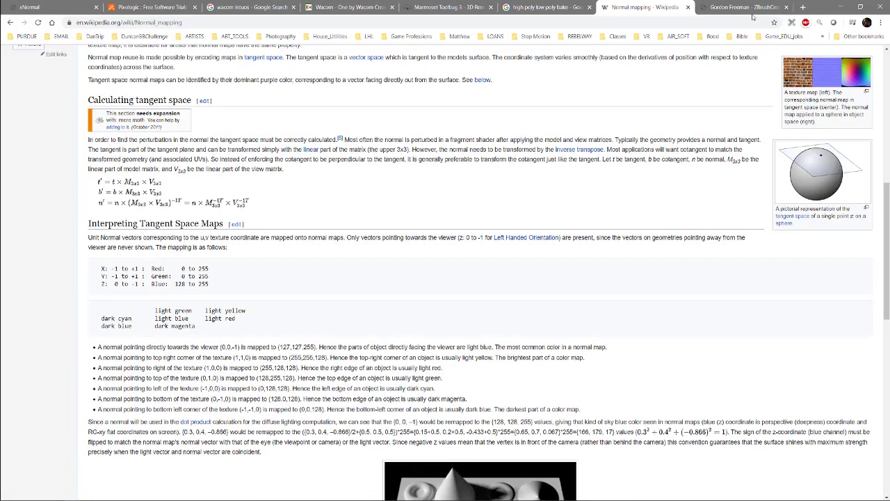
click(838, 7)
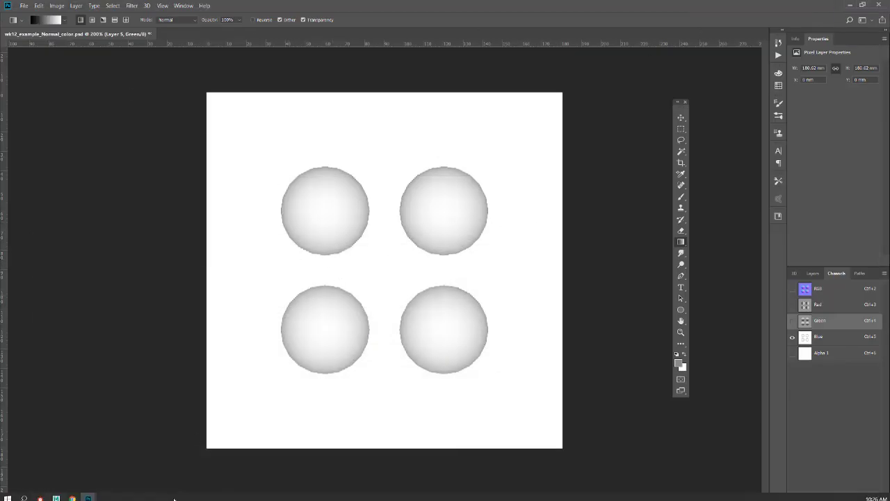
Switch to Maya, close the Transfer Maps window and start a new empty scene.
click(848, 5)
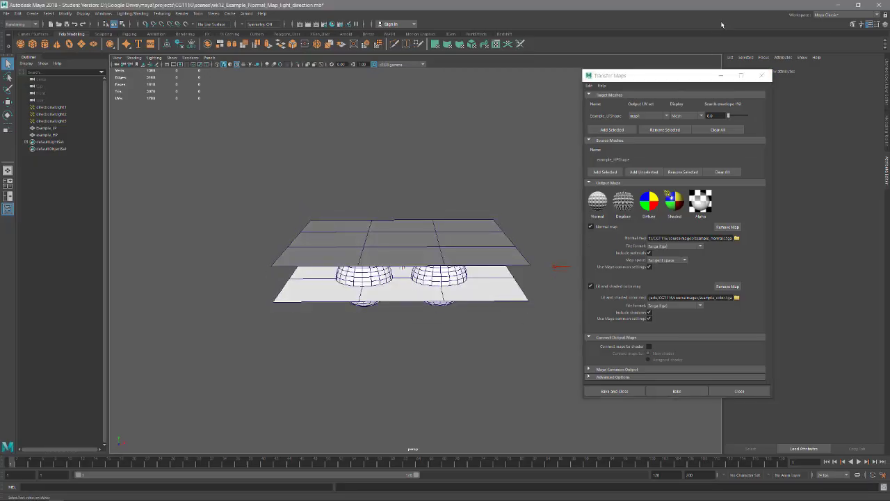
click(761, 75)
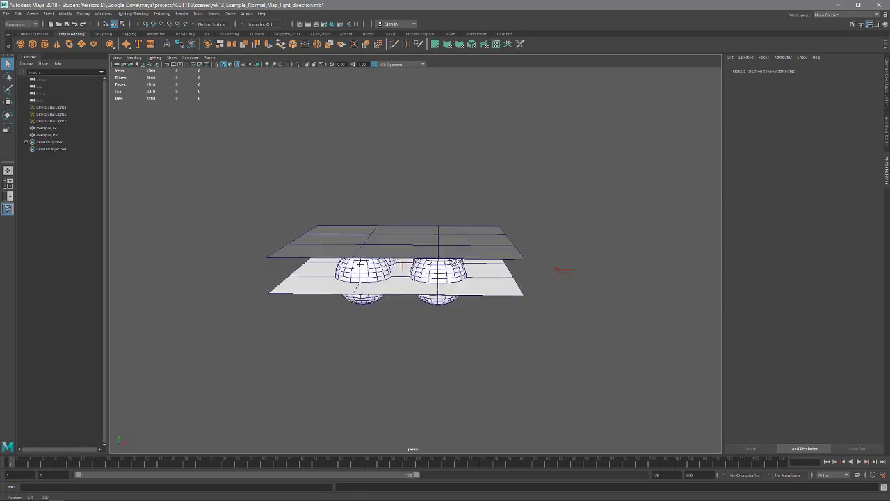
click(6, 13)
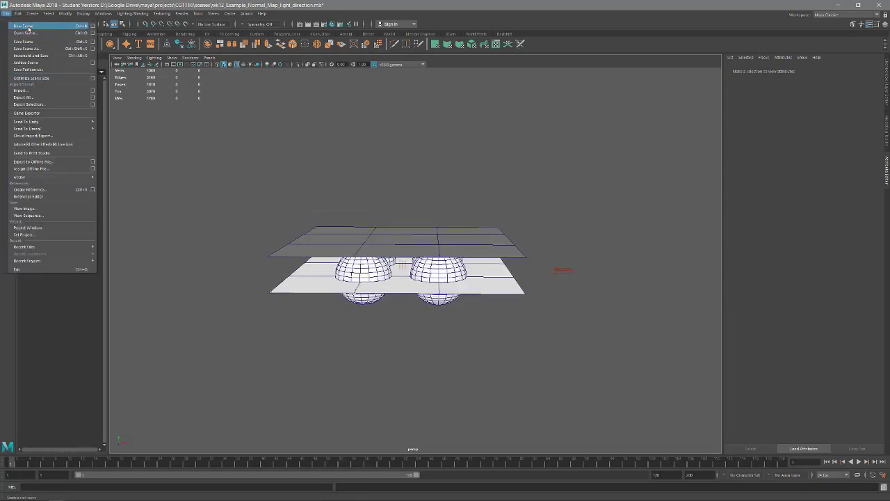
click(27, 27)
click(446, 258)
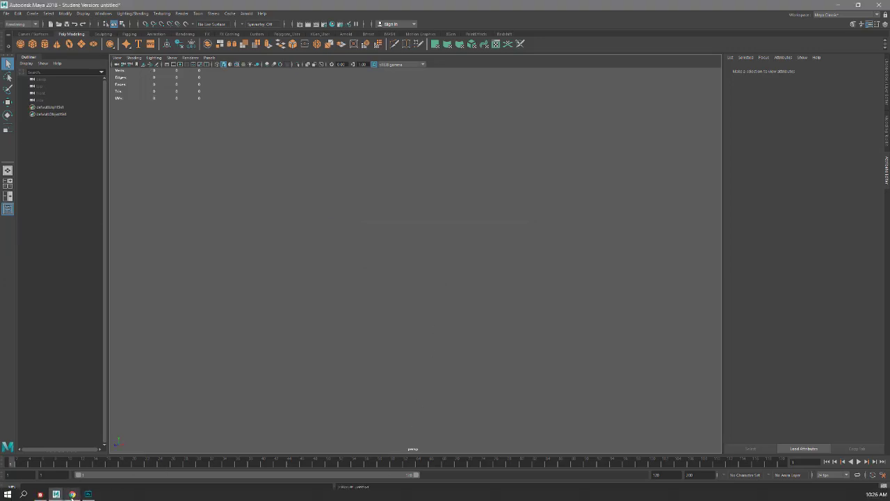
Switch to Chrome and search Google for "block wood letters" in a new tab.
click(72, 495)
click(744, 7)
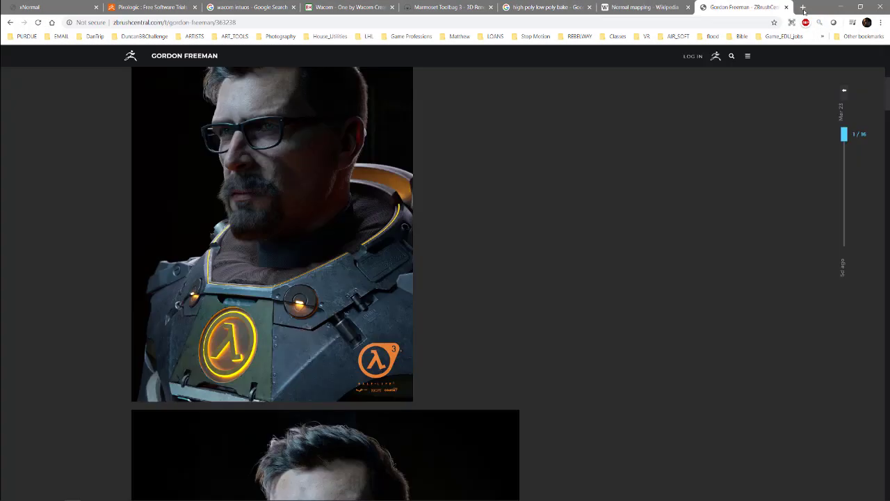
click(803, 8)
click(429, 183)
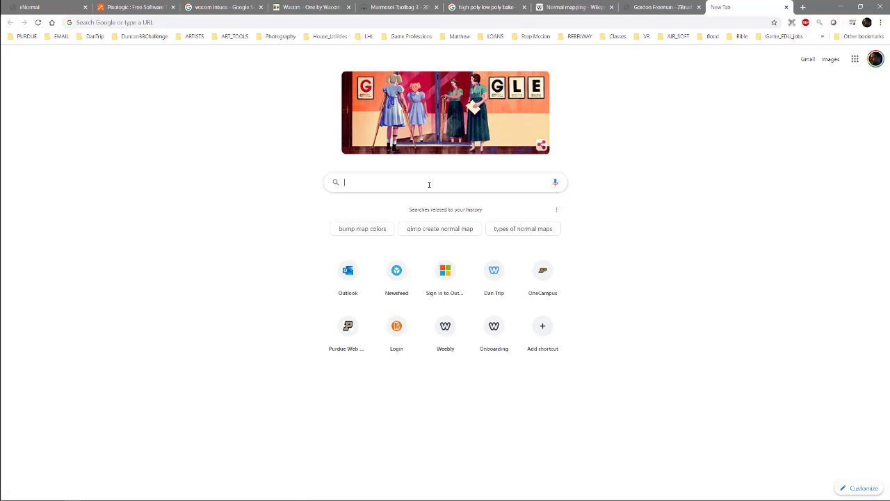
text(block)
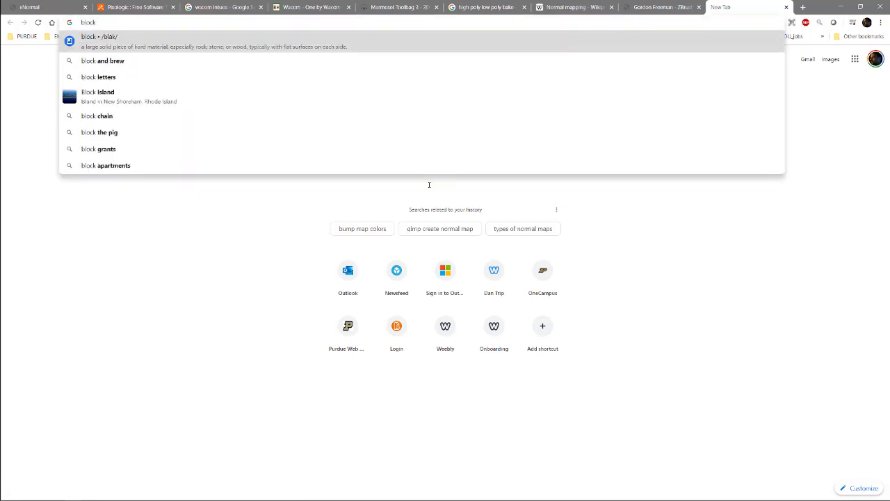
text( wood )
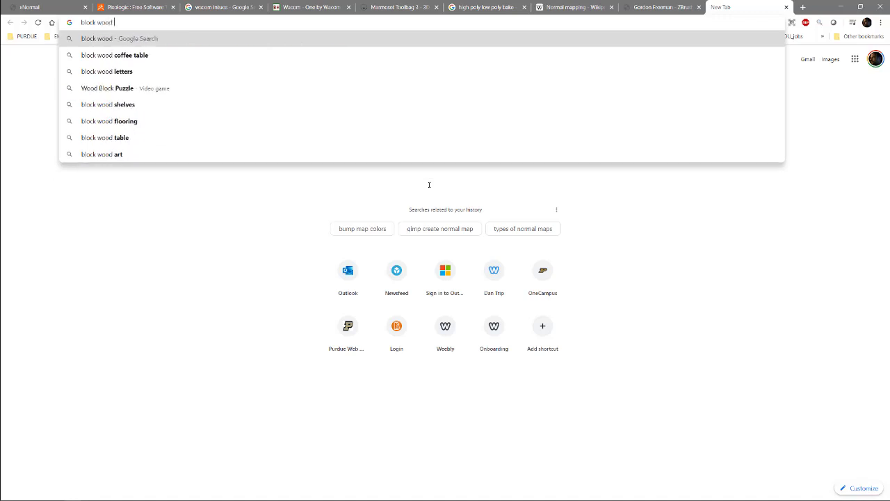
text(letters)
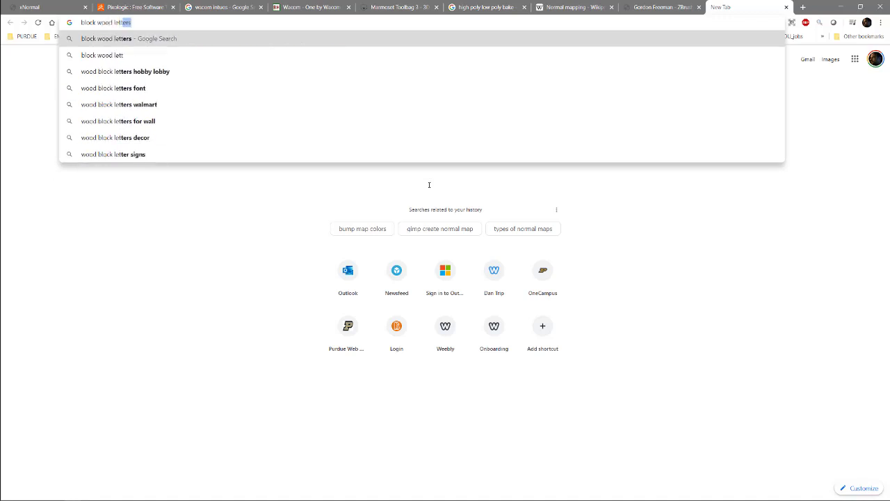
key(Return)
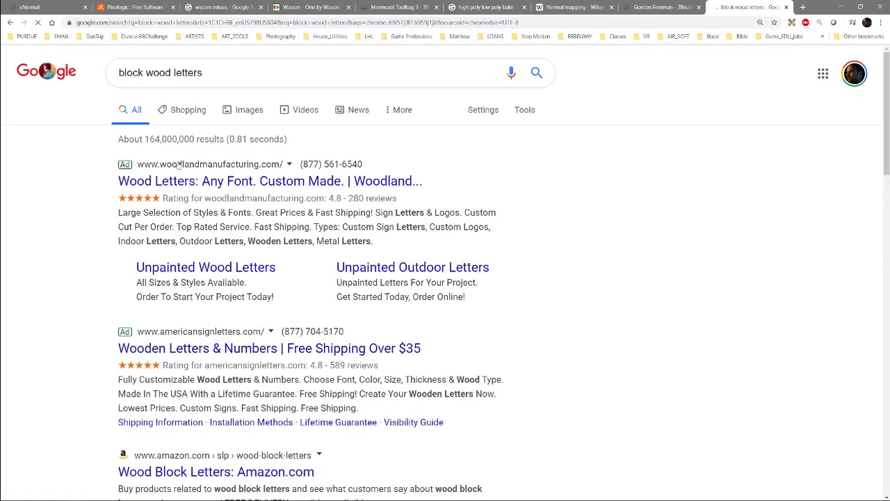
Browse the image results, enlarge the coloured wooden alphabet blocks picture as reference, and minimize the browser.
click(236, 109)
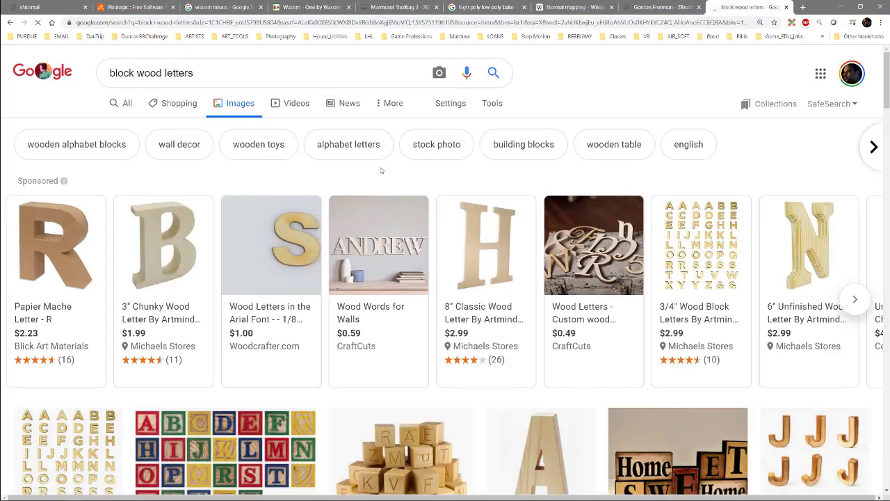
scroll(292, 264, down, 3)
click(291, 268)
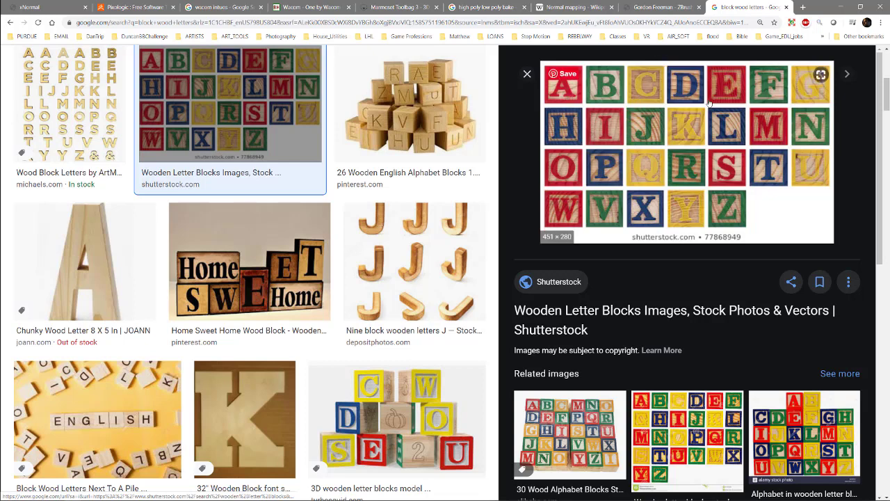
click(839, 7)
Return to Maya and display the grid in the perspective viewport.
click(392, 264)
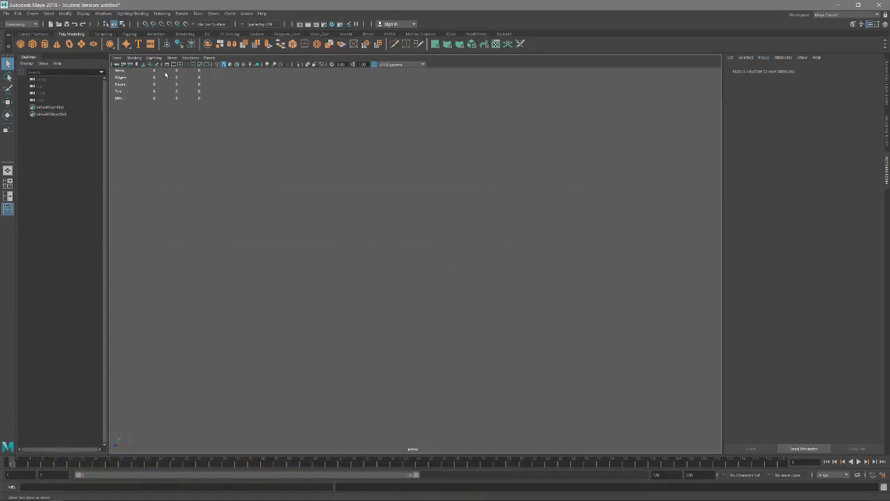
click(167, 65)
alt+drag(476, 314, 453, 264)
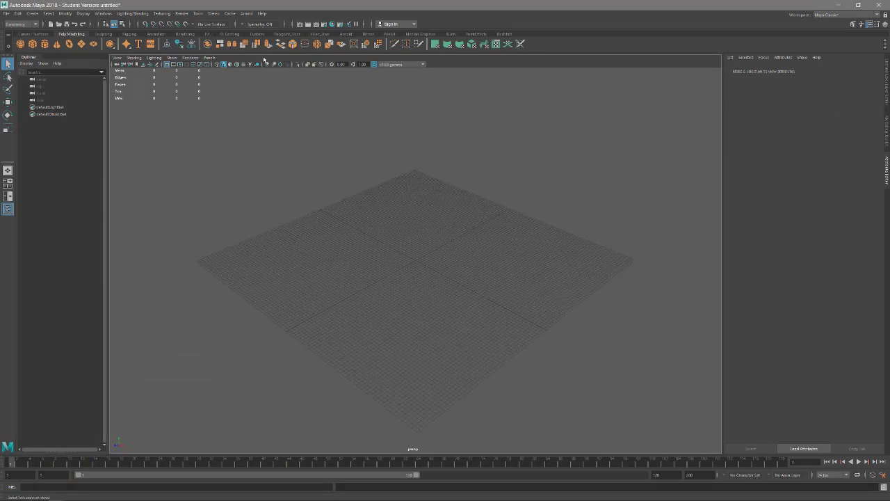
Create a polygon cube at the origin and set its width, height and depth to 5.
click(32, 44)
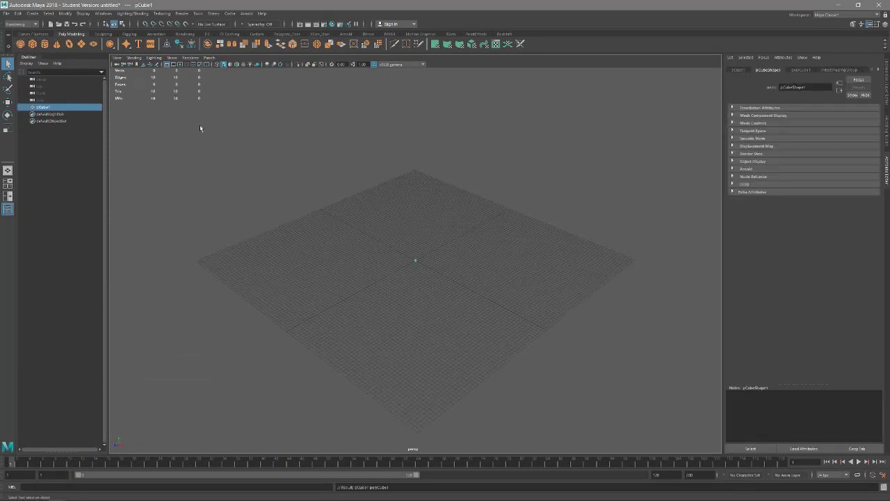
click(887, 83)
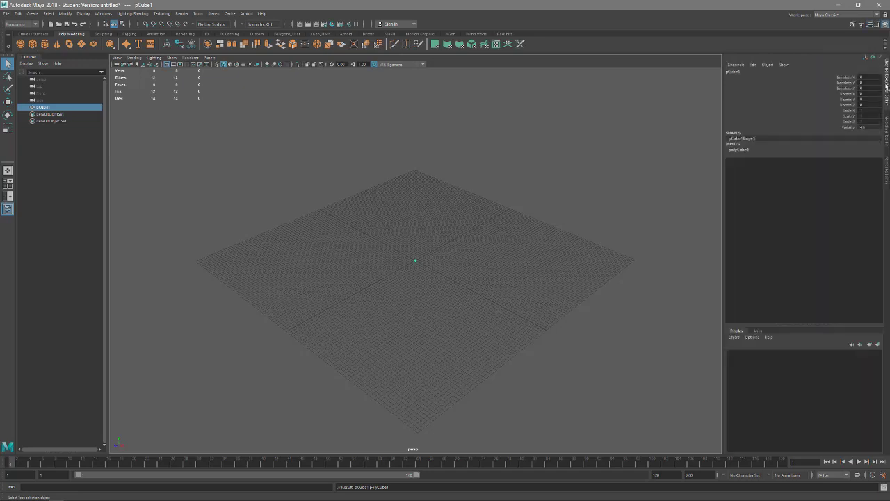
click(736, 151)
drag(864, 154, 864, 166)
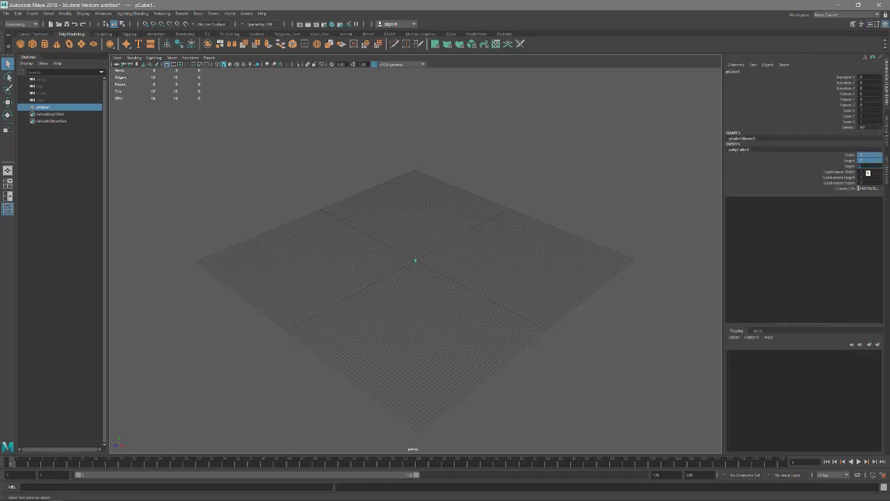
text(5)
key(Return)
scroll(434, 269, up, 8)
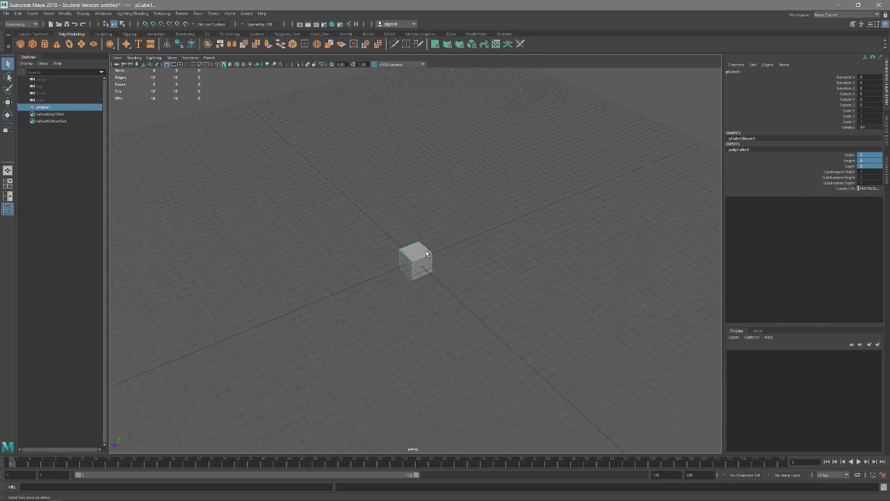
scroll(428, 255, up, 5)
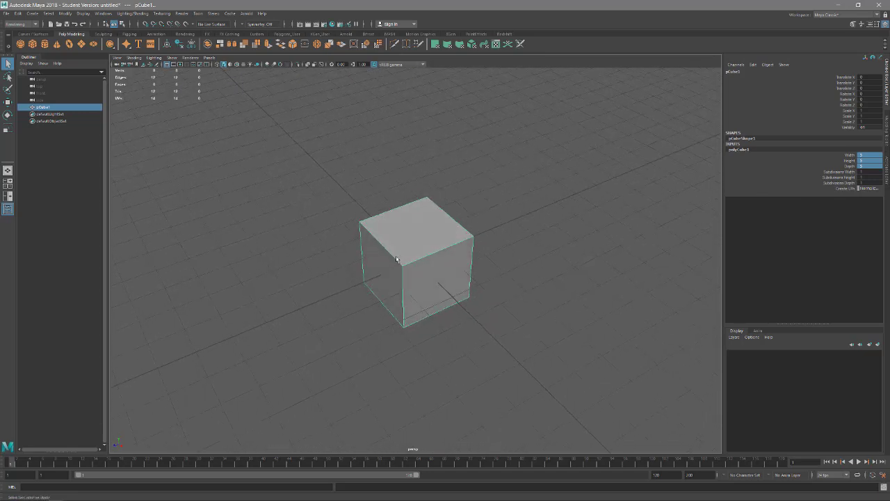
scroll(399, 258, up, 3)
alt+drag(399, 259, 397, 249)
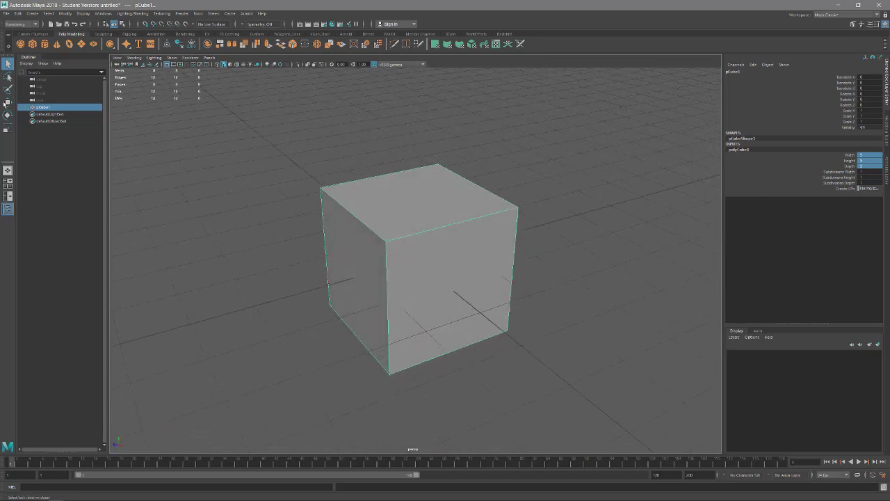
Rename the cube xblock_lp.
click(45, 109)
double_click(45, 109)
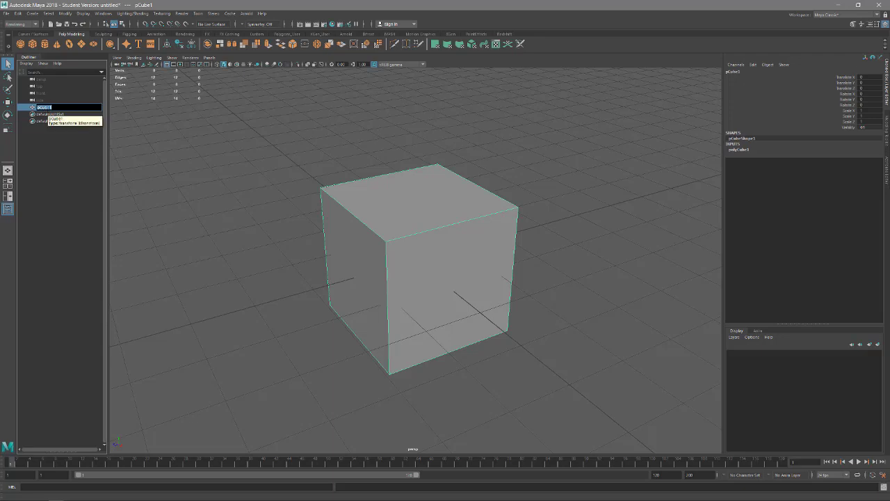
key(BackSpace)
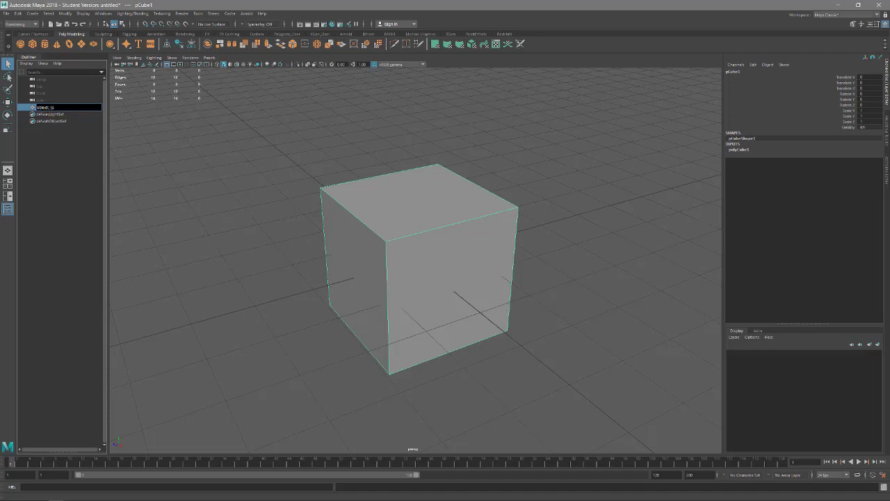
key(Return)
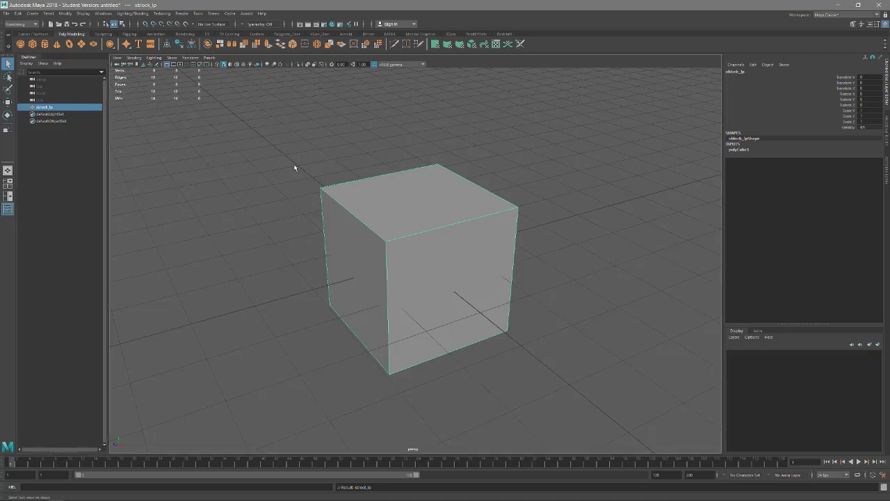
Duplicate the low-poly block and rename the copy xblock_hp.
key(ctrl+d)
double_click(47, 114)
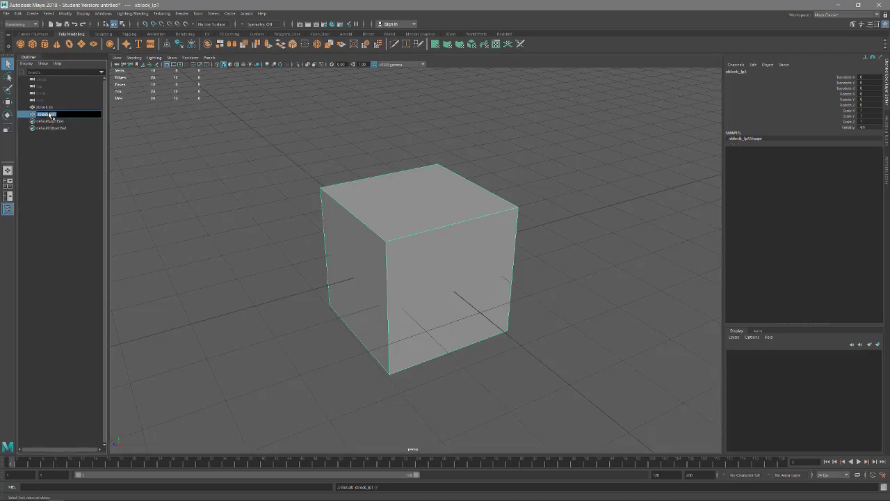
drag(57, 115, 51, 118)
text(high)
key(BackSpace)
key(BackSpace)
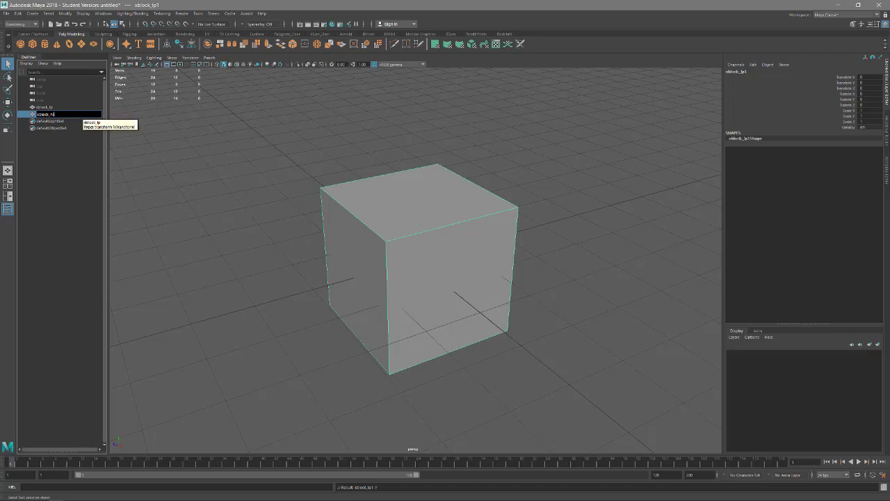
text(p)
key(Return)
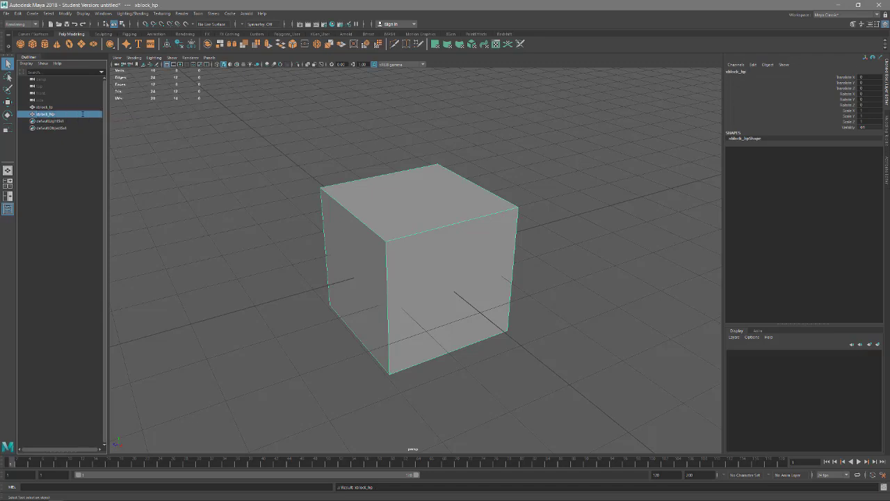
Hide the low-poly block xblock_lp so that only the high-poly copy is displayed.
alt+drag(505, 244, 480, 241)
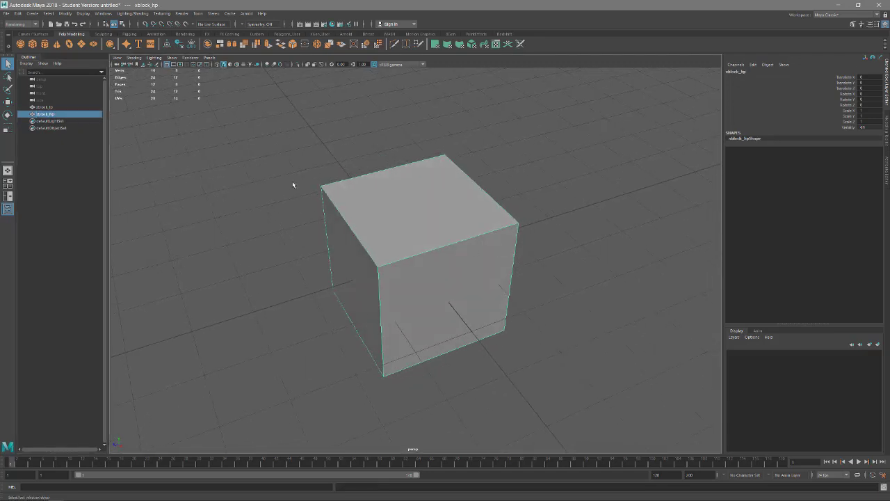
click(62, 107)
key(ctrl+h)
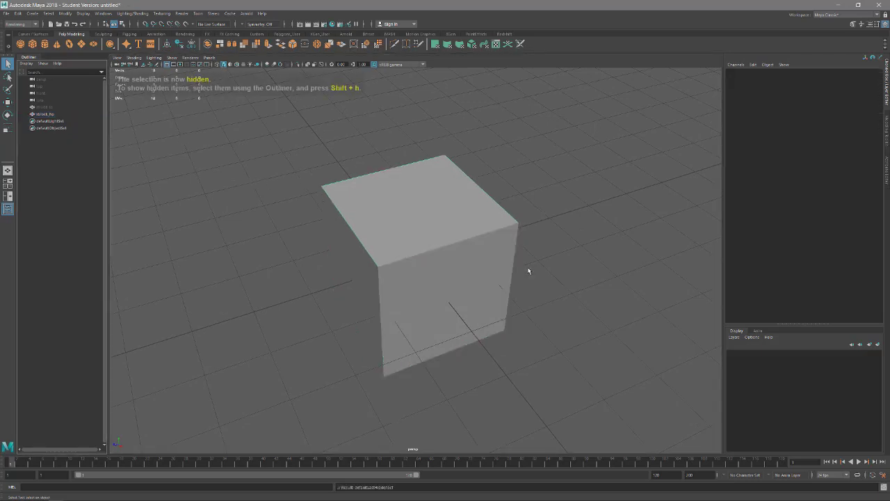
Select all edges of the high-poly block xblock_hp and bevel them with a fraction of 0.2.
click(456, 248)
alt+drag(456, 248, 413, 255)
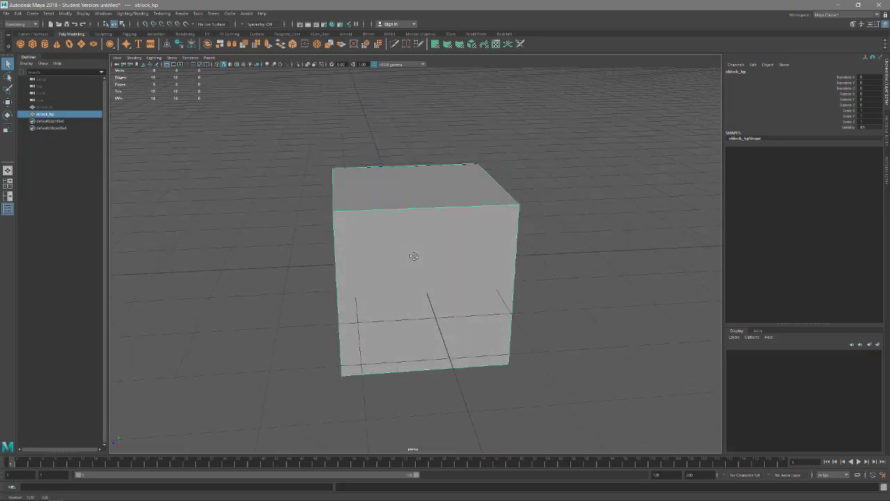
right_click(390, 200)
right_drag(391, 200, 390, 180)
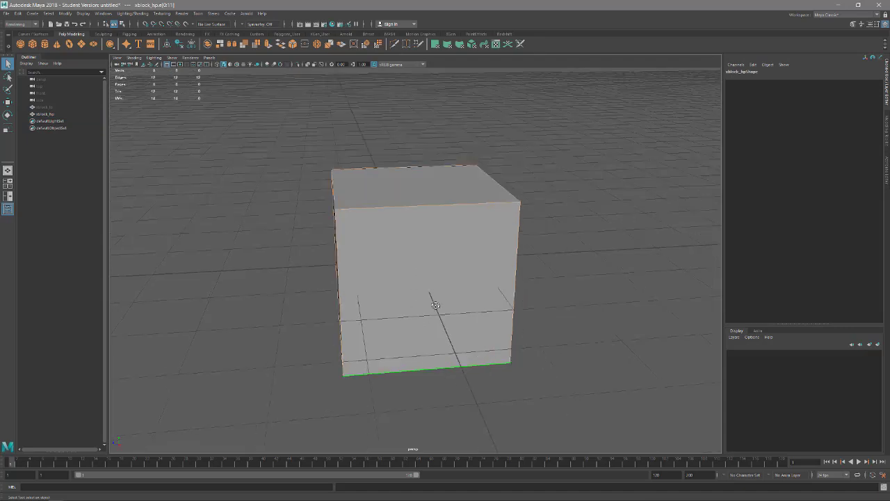
alt+drag(431, 367, 423, 326)
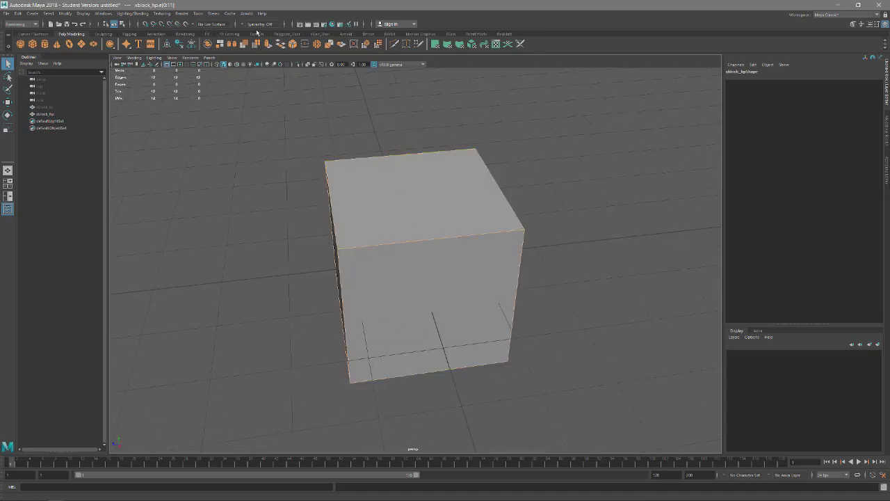
click(297, 43)
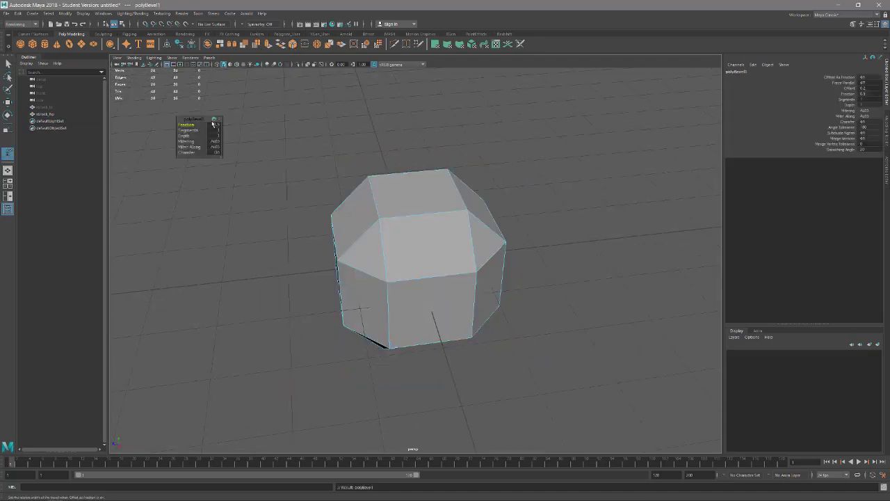
drag(187, 124, 186, 125)
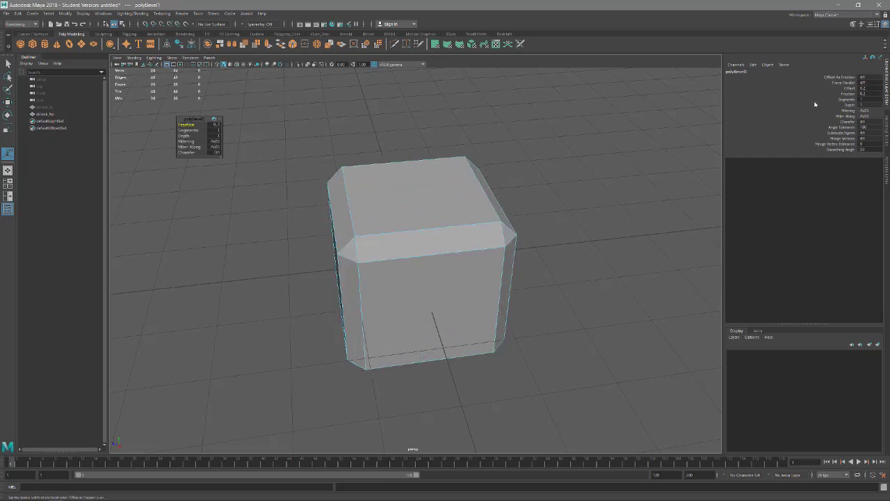
Set the bevel to 2 segments to round the block's edges.
alt+drag(393, 187, 403, 162)
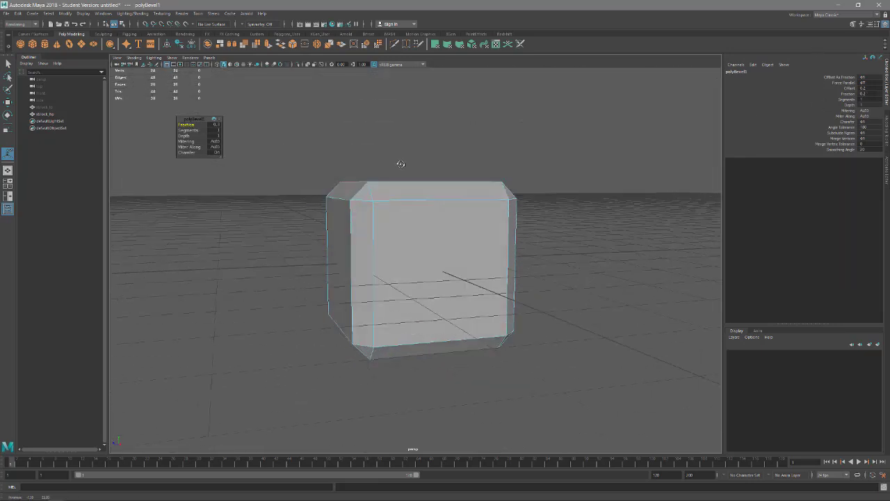
click(187, 130)
drag(187, 130, 199, 130)
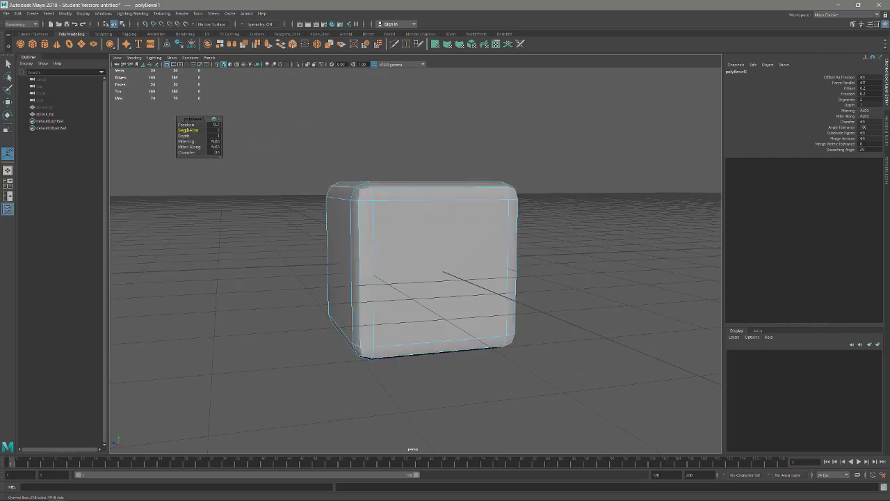
alt+drag(396, 171, 384, 174)
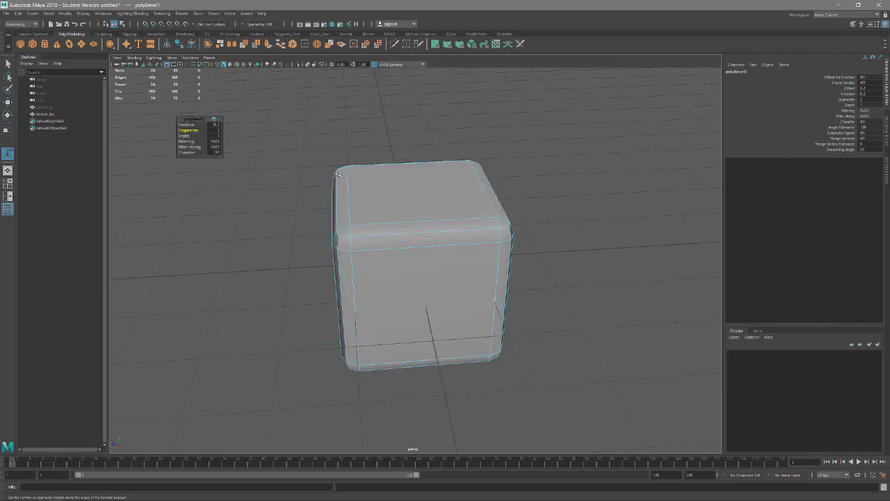
alt+drag(297, 153, 300, 139)
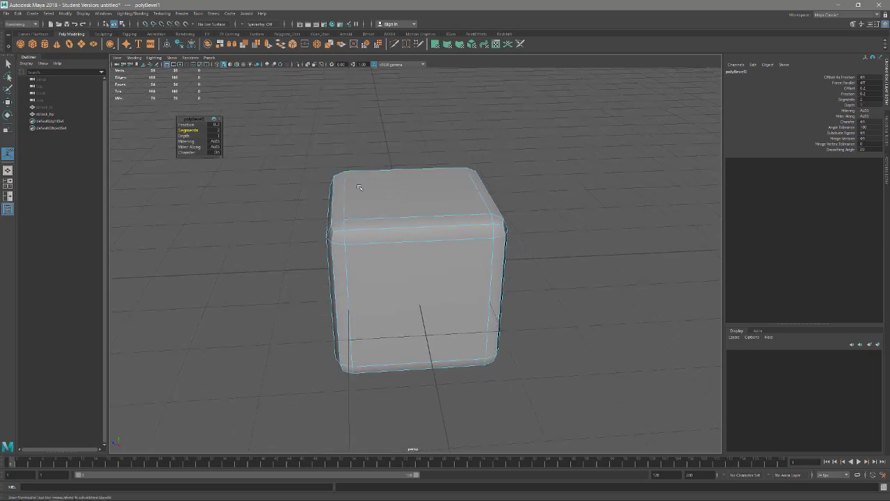
Insert edge loops through the middle of the high-poly block in all three directions with the Multi-Cut tool.
key(w)
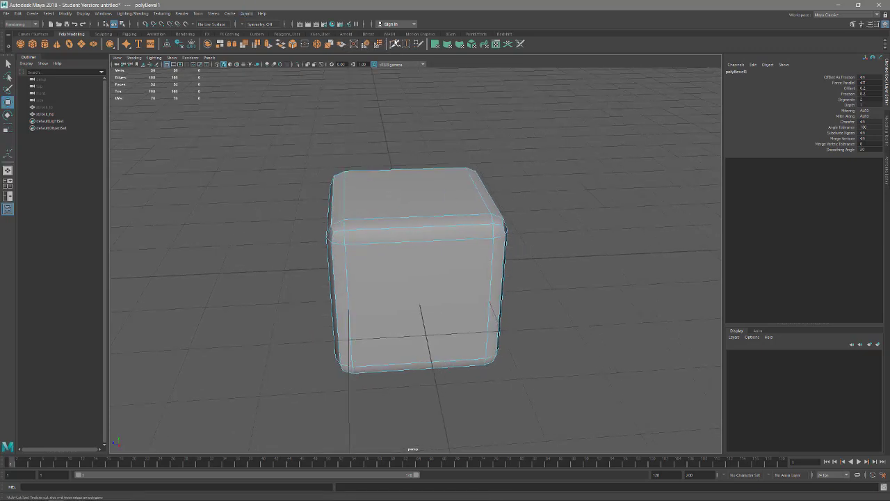
click(396, 43)
key(ctrl)
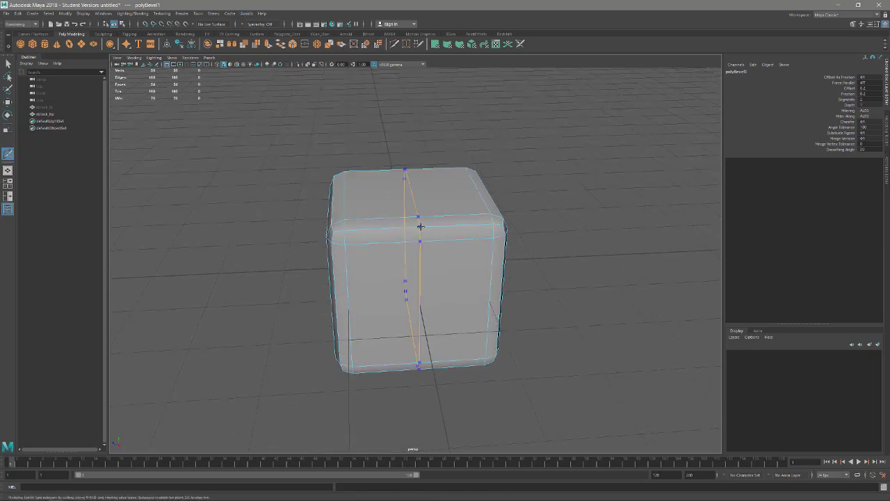
ctrl+click(421, 226)
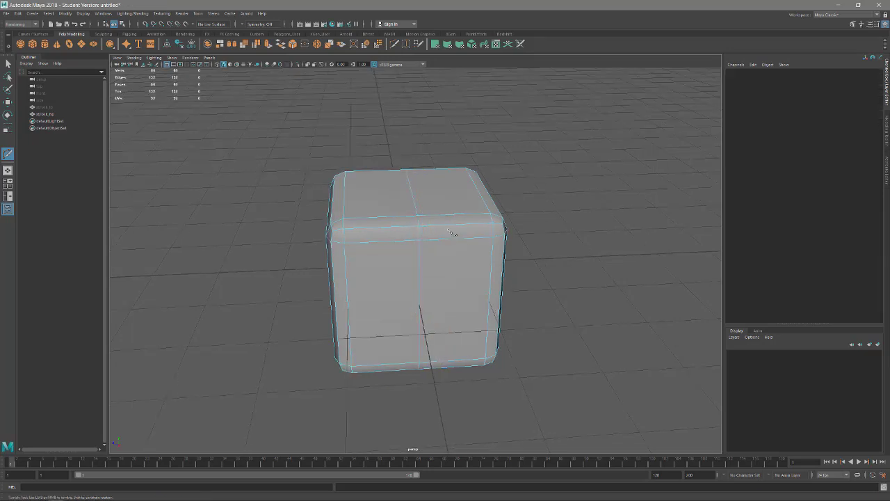
alt+drag(483, 241, 464, 261)
ctrl+middle_click(413, 272)
ctrl+middle_click(419, 241)
alt+drag(421, 242, 387, 262)
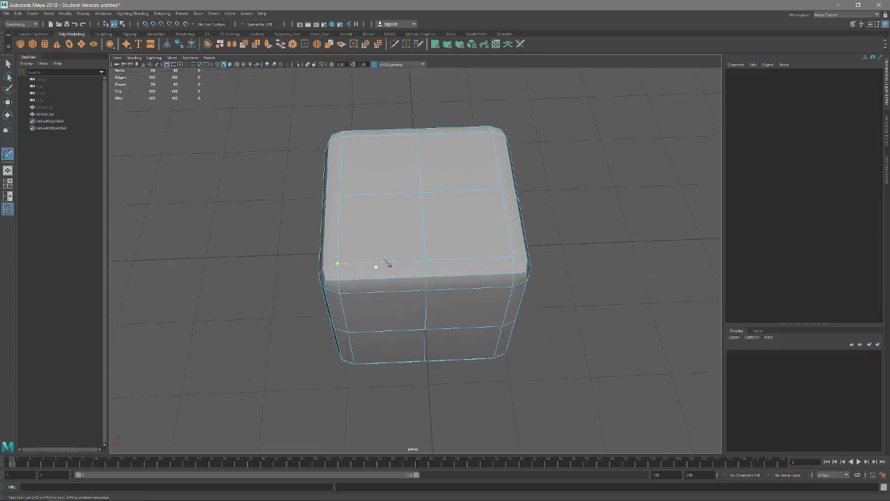
Preview the high-poly block smoothed, leave the Multi-Cut tool and return the block to its unsmoothed display.
key(3)
alt+drag(413, 239, 435, 264)
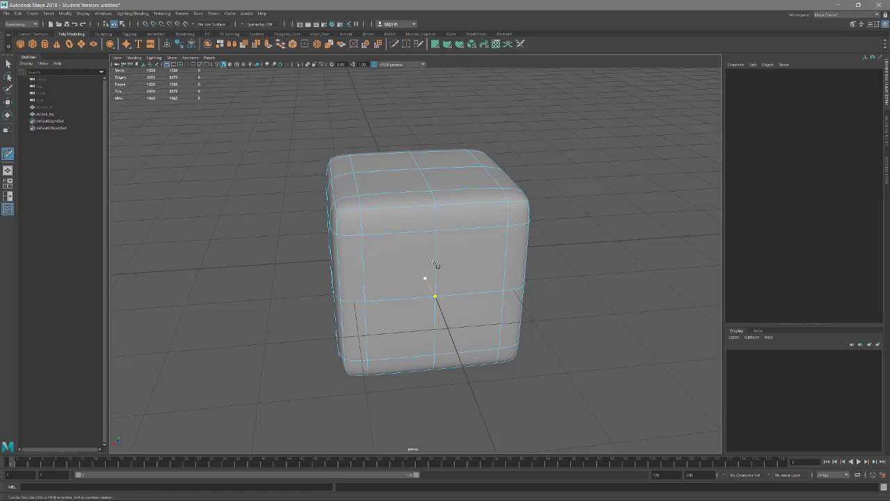
key(w)
right_drag(450, 249, 499, 242)
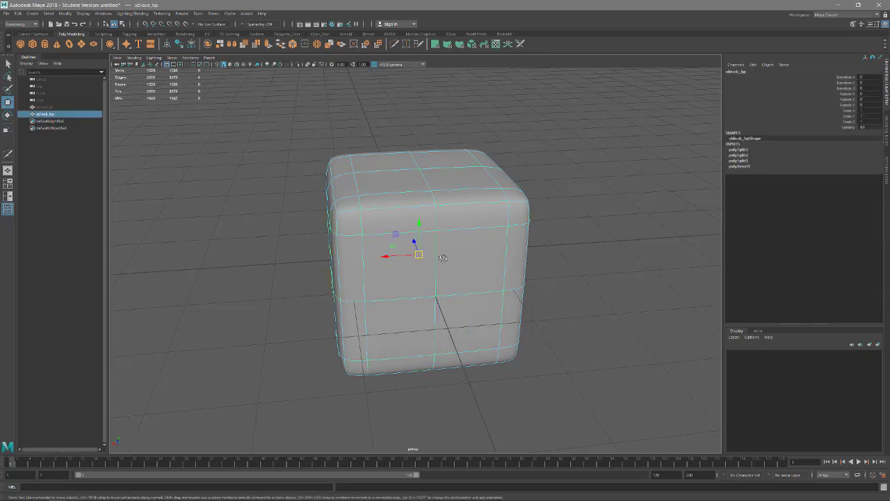
key(1)
Select the four flat inner faces on one side of the high-poly block.
right_drag(443, 258, 441, 269)
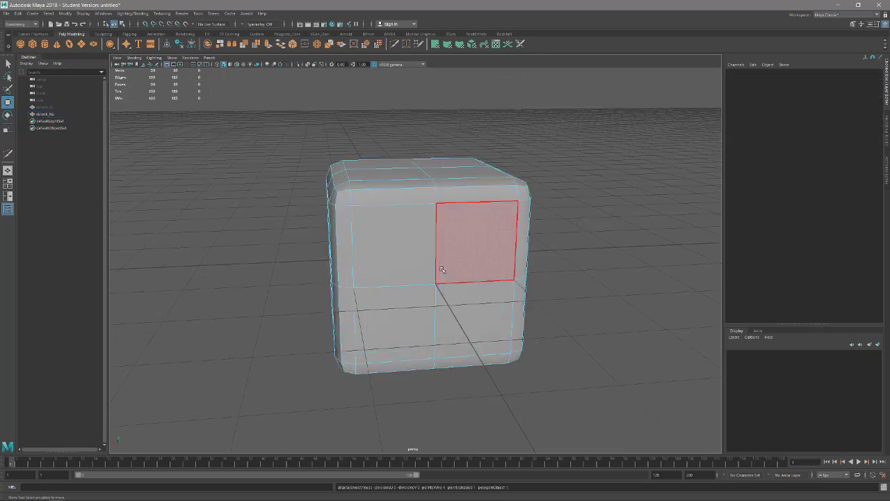
click(466, 247)
shift+click(468, 307)
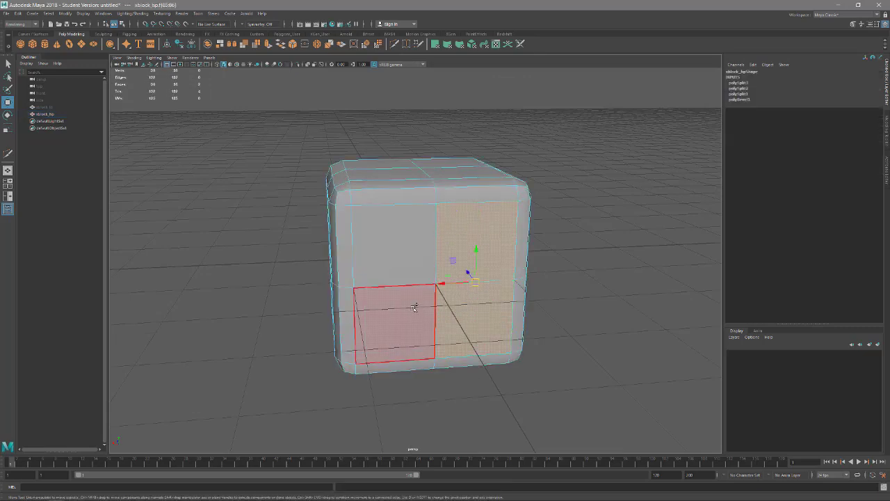
shift+click(415, 308)
shift+click(404, 252)
alt+drag(441, 191, 451, 230)
Add the flat inner faces of the remaining five sides to the selection using the orthographic views, undoing any accidental face move.
key(space)
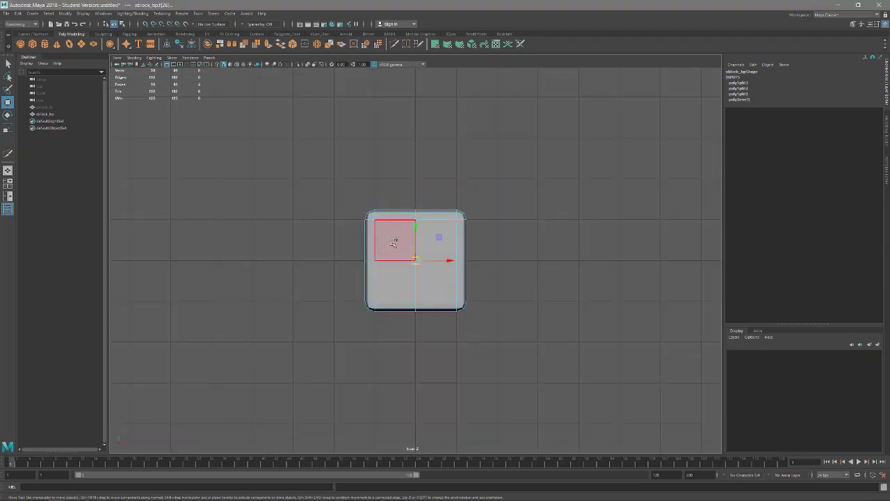
shift+drag(438, 274, 480, 262)
key(space)
drag(394, 240, 423, 270)
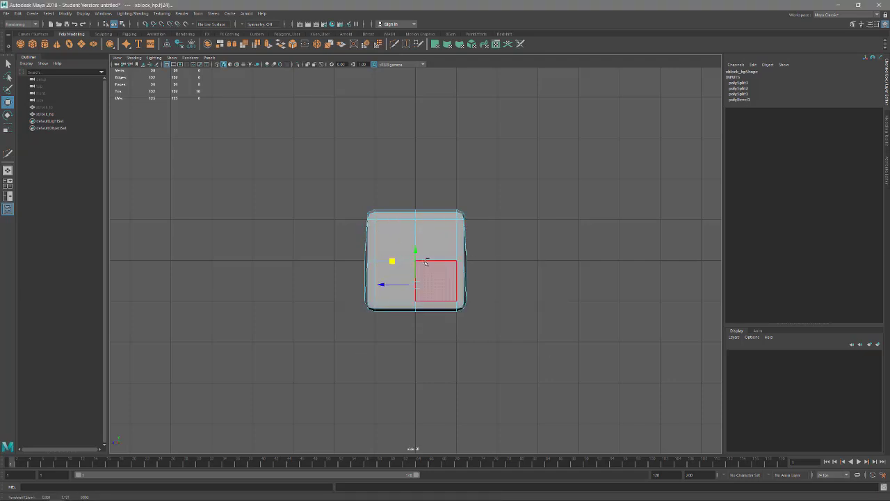
key(ctrl+z)
drag(380, 250, 448, 245)
key(space)
key(space)
alt+drag(510, 291, 507, 271)
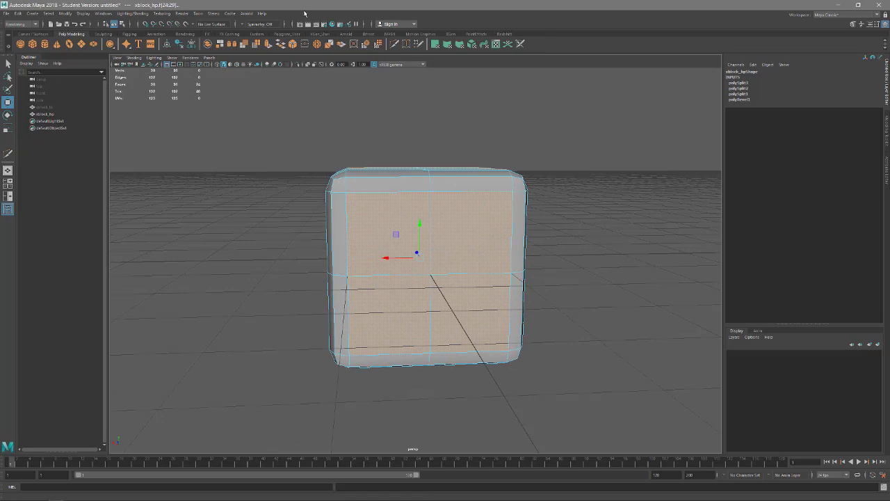
Extrude the selected faces inward along local Z and scale them down slightly to form a sunken panel on every side.
click(268, 44)
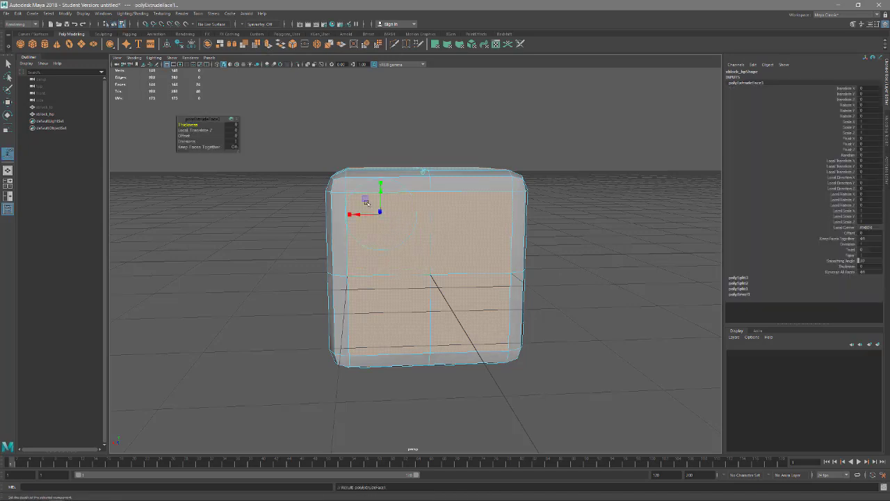
alt+drag(400, 251, 575, 261)
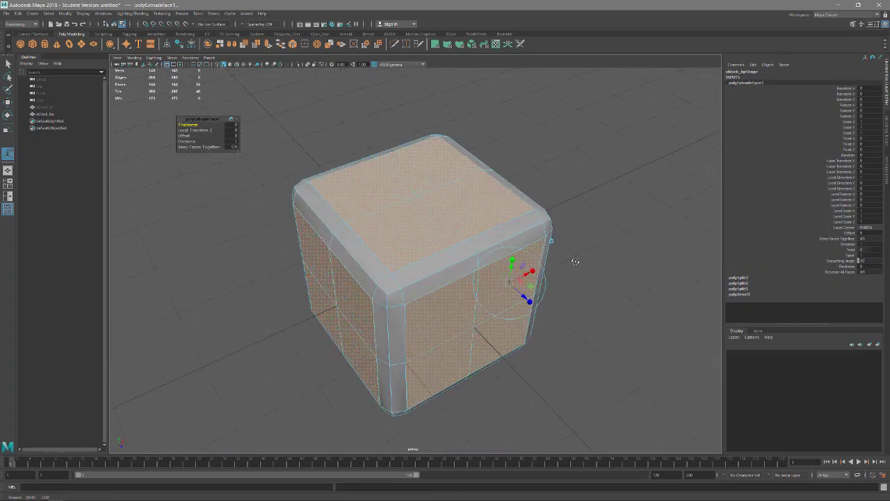
drag(523, 297, 503, 283)
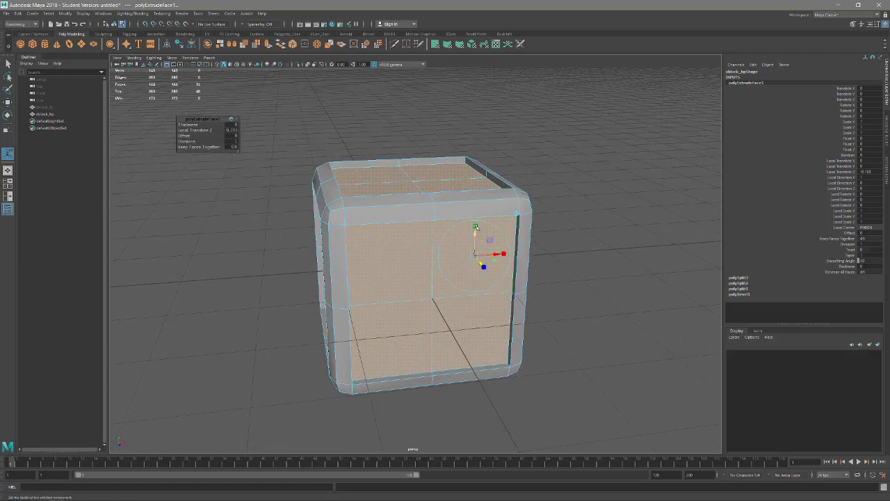
click(475, 226)
drag(473, 255, 287, 274)
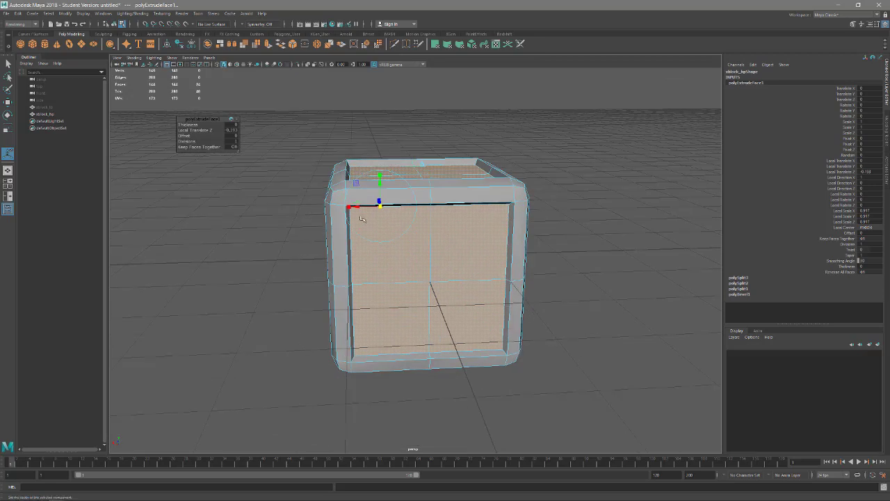
Examine the sunken panels and their slanted borders from several sides of the block.
alt+drag(525, 316, 211, 240)
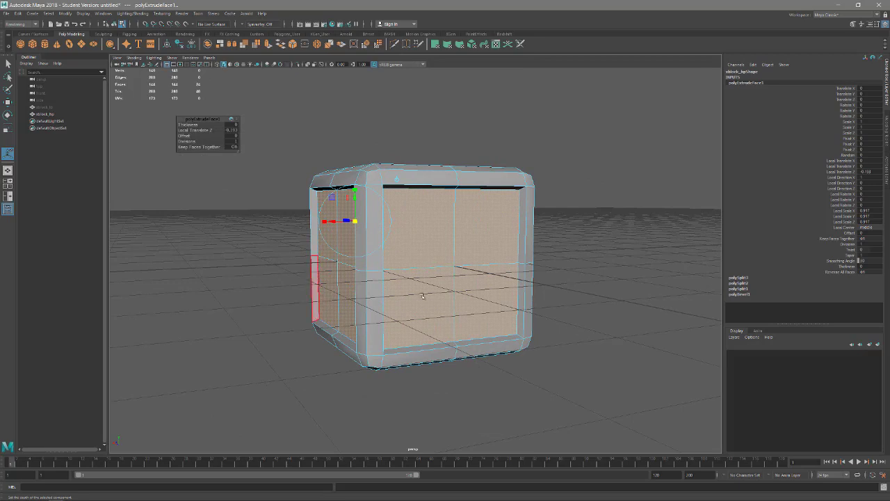
alt+drag(422, 296, 385, 252)
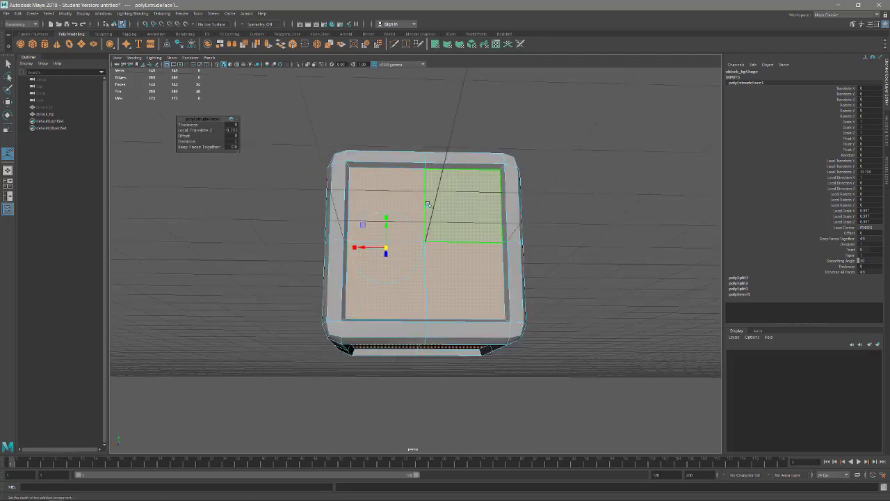
alt+drag(431, 292, 528, 360)
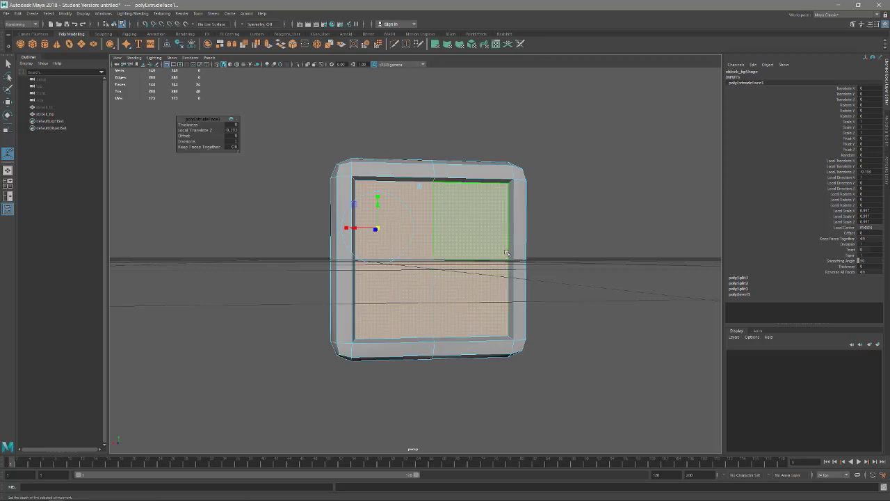
alt+drag(449, 234, 510, 309)
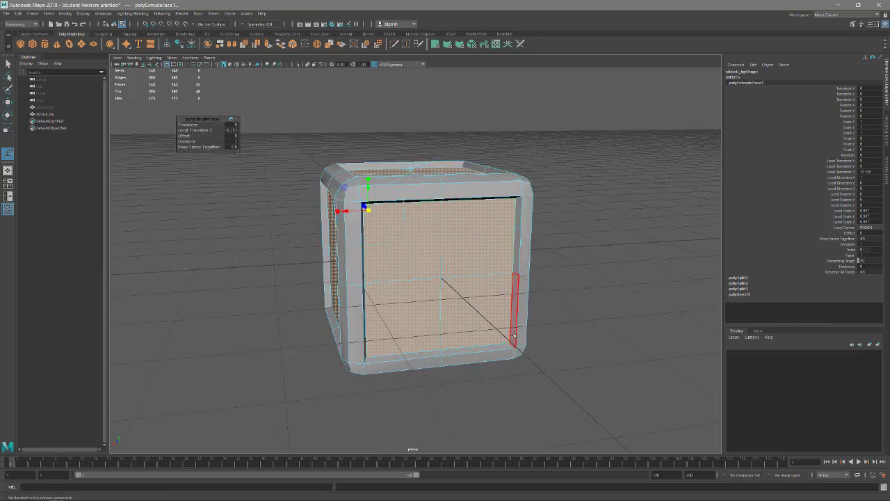
alt+drag(510, 327, 501, 306)
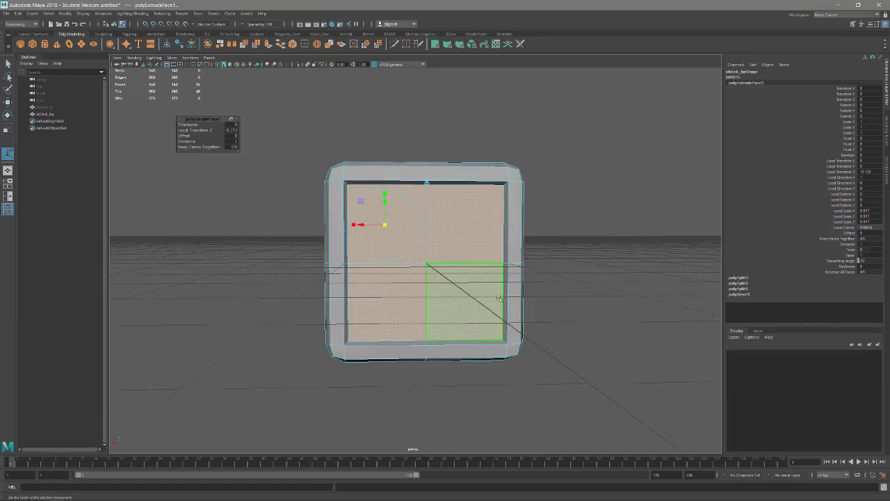
alt+drag(491, 288, 491, 290)
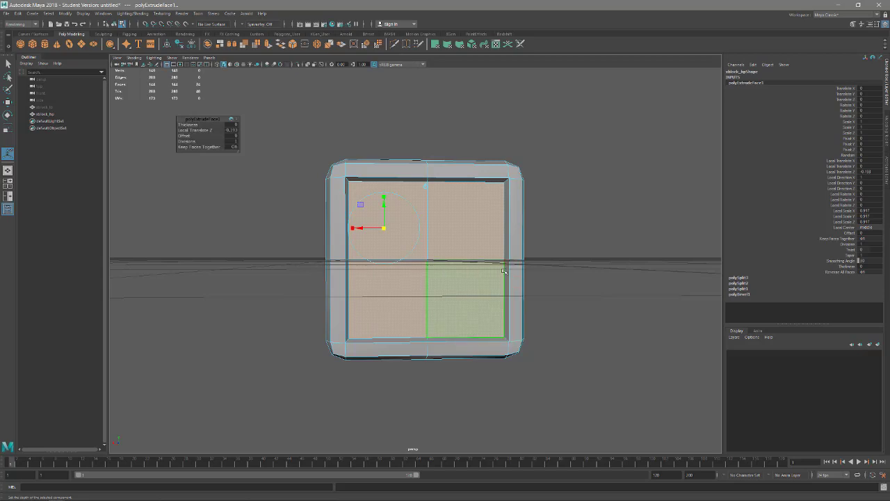
scroll(504, 271, up, 3)
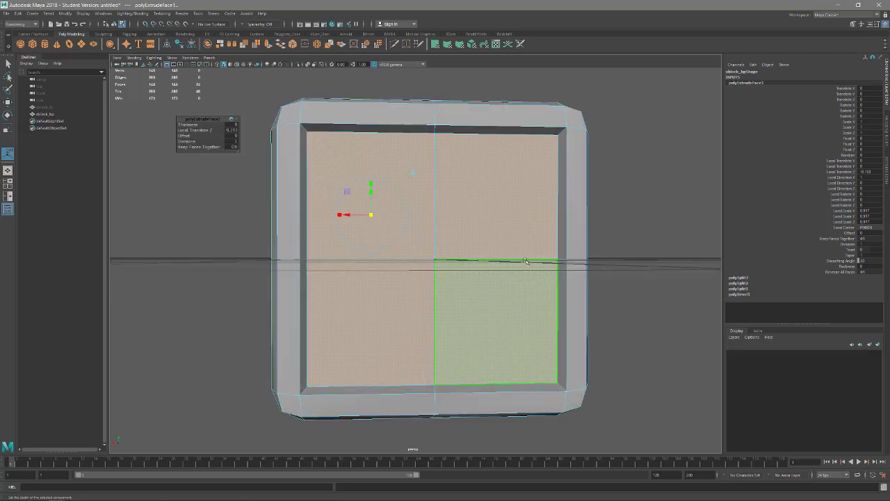
right_drag(566, 267, 563, 259)
click(558, 274)
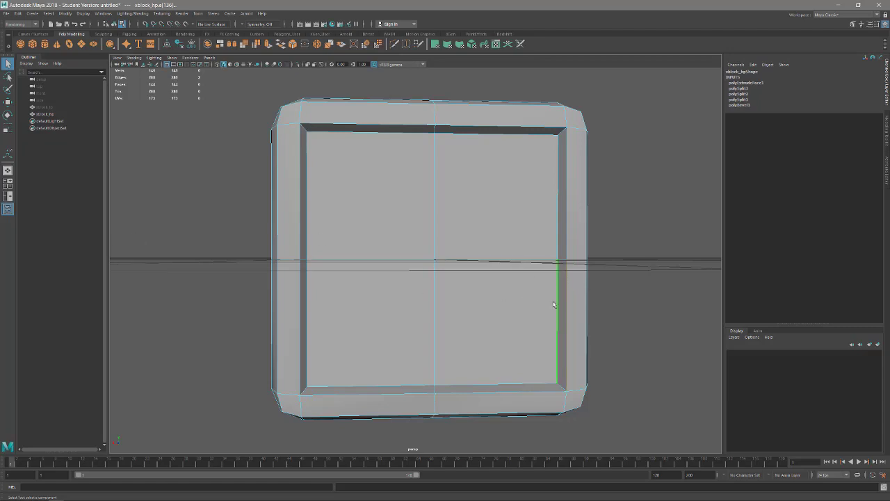
alt+drag(560, 300, 568, 269)
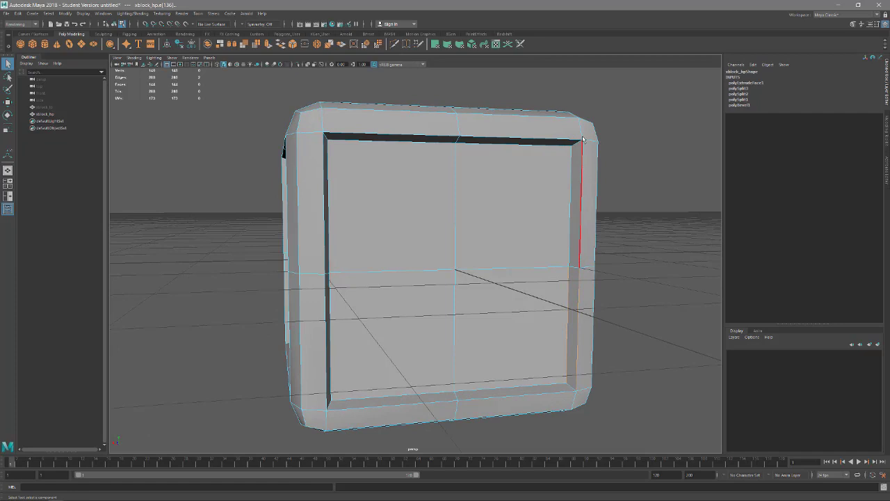
scroll(455, 354, down, 5)
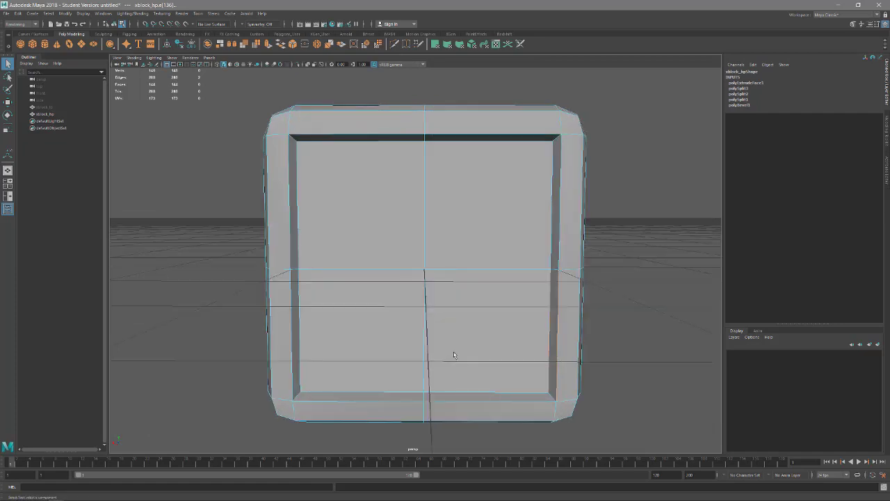
scroll(455, 327, up, 2)
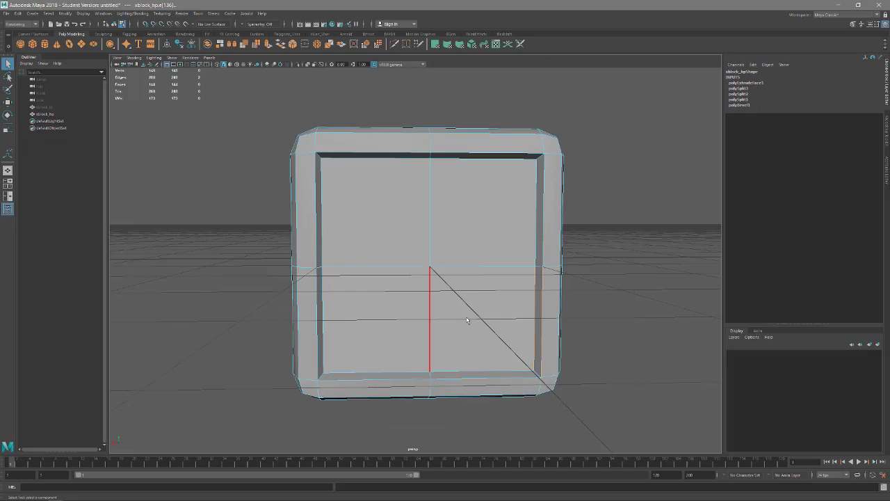
Return to the selection of sunken panel faces, extrude them again without depth and scale them slightly inward as an inset.
right_click(466, 320)
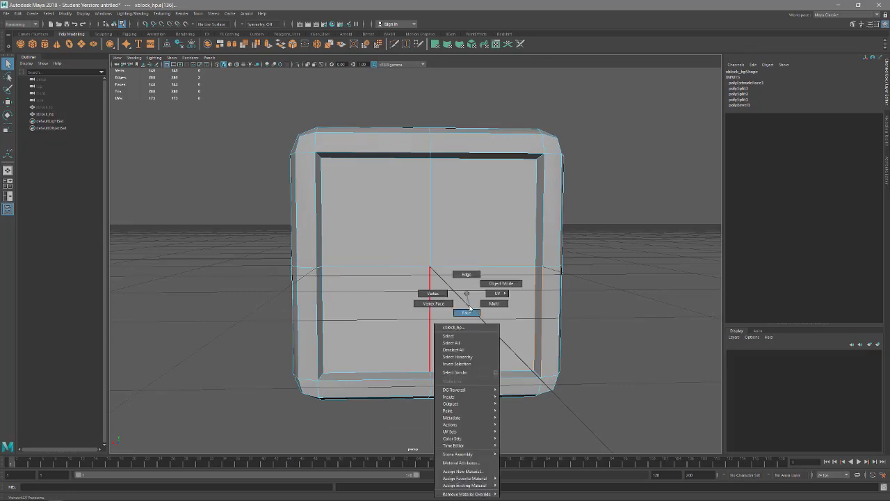
right_drag(470, 308, 471, 308)
mouse_move(459, 326)
alt+mouse_down()
mouse_move(449, 324)
mouse_move(457, 338)
mouse_move(452, 327)
alt+mouse_up()
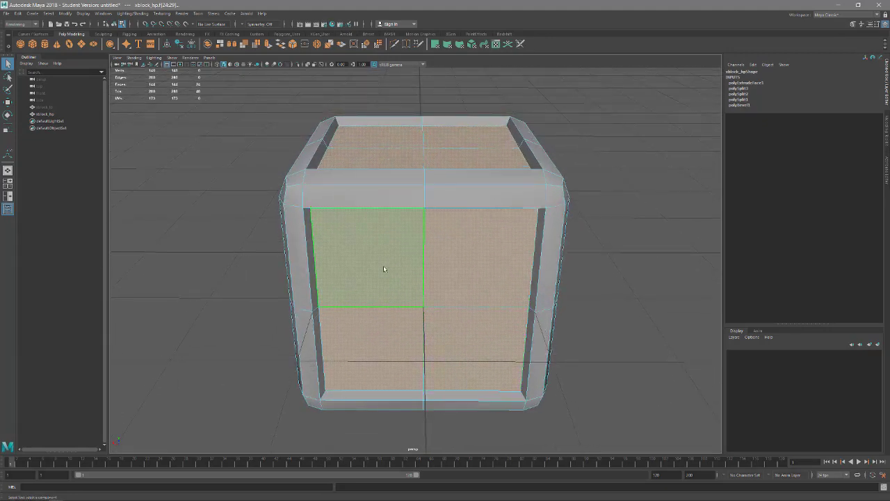
click(375, 240)
alt+drag(421, 306, 419, 294)
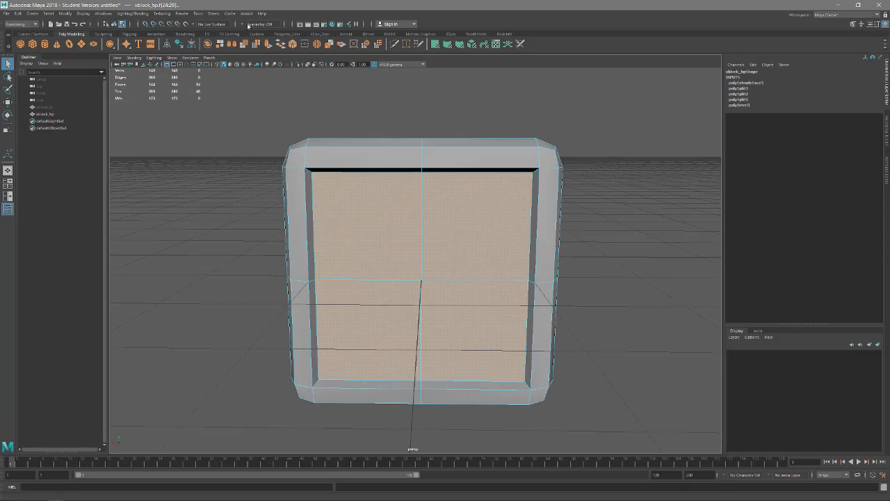
click(268, 45)
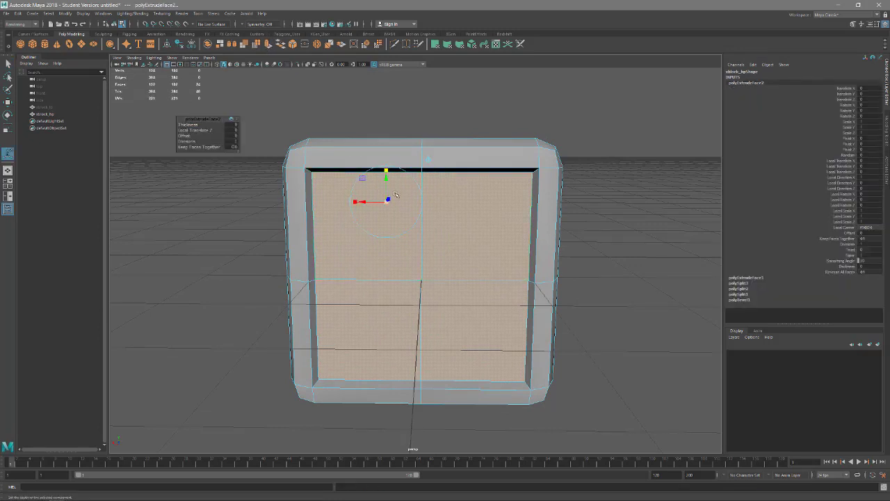
drag(387, 202, 387, 202)
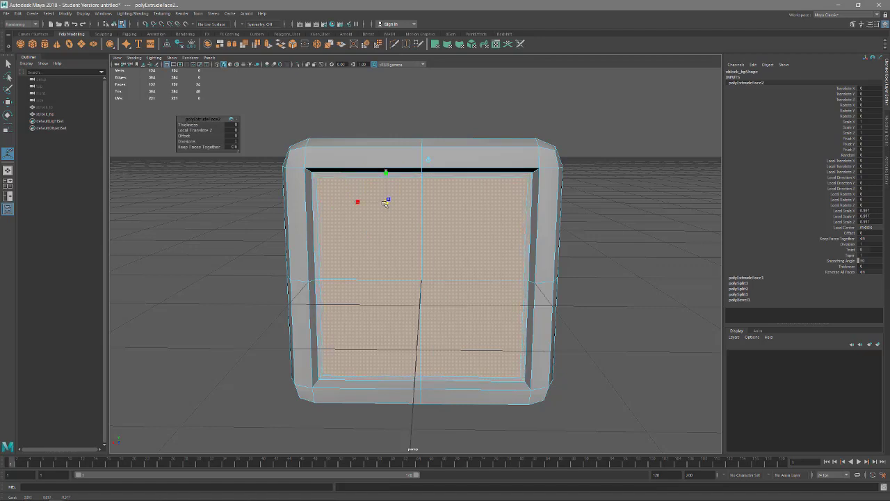
alt+drag(360, 235, 341, 240)
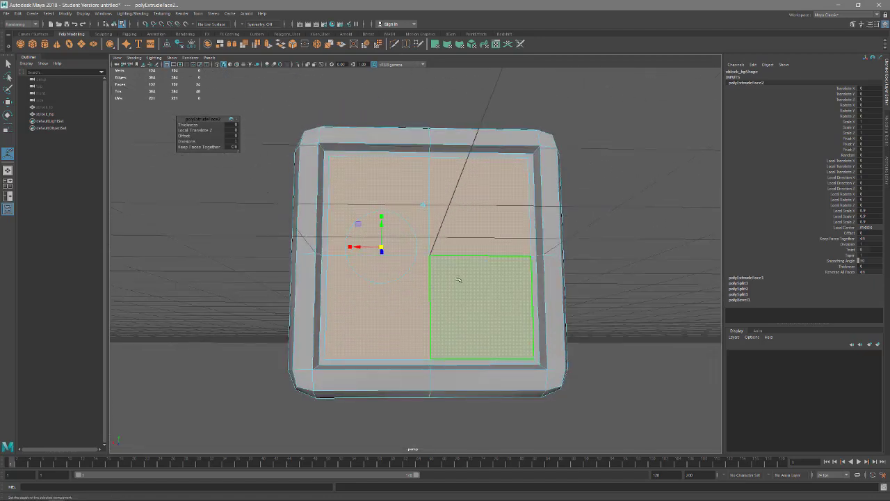
Preview the block smoothed and examine the rounding of the sunken panels' corners.
key(3)
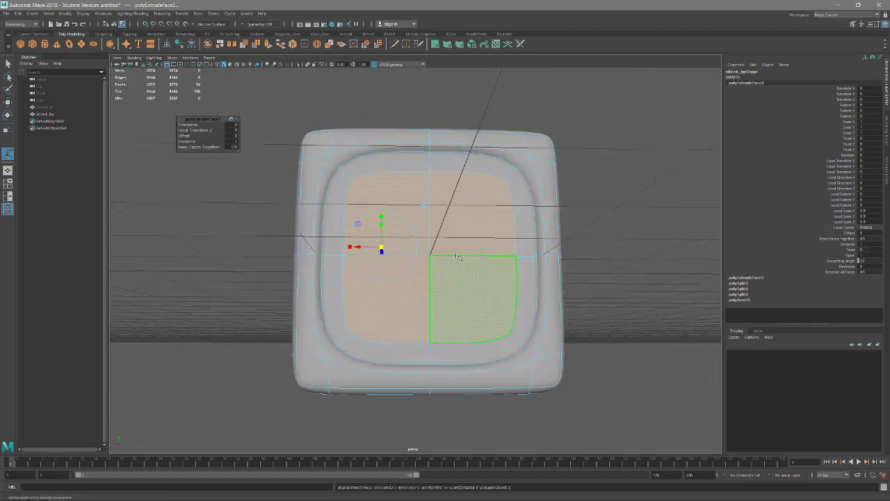
alt+drag(457, 257, 491, 288)
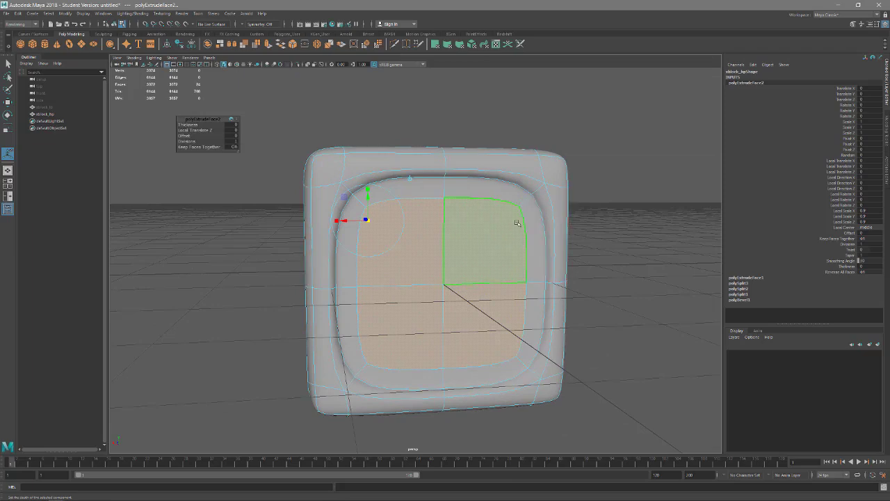
mouse_move(516, 222)
alt+mouse_down()
mouse_move(586, 244)
mouse_move(578, 227)
mouse_move(510, 233)
alt+mouse_up()
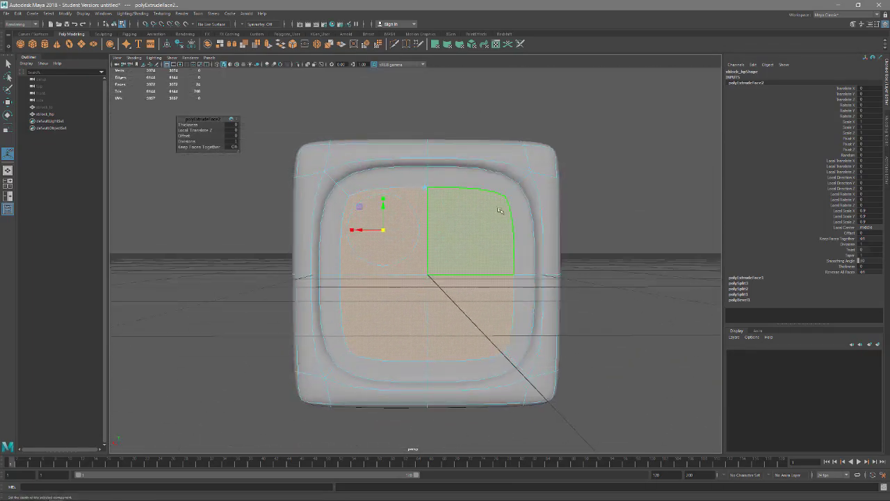
Turn off the smoothed preview and undo the inward scaling of the sunken panels' inset.
key(1)
alt+drag(510, 208, 532, 216)
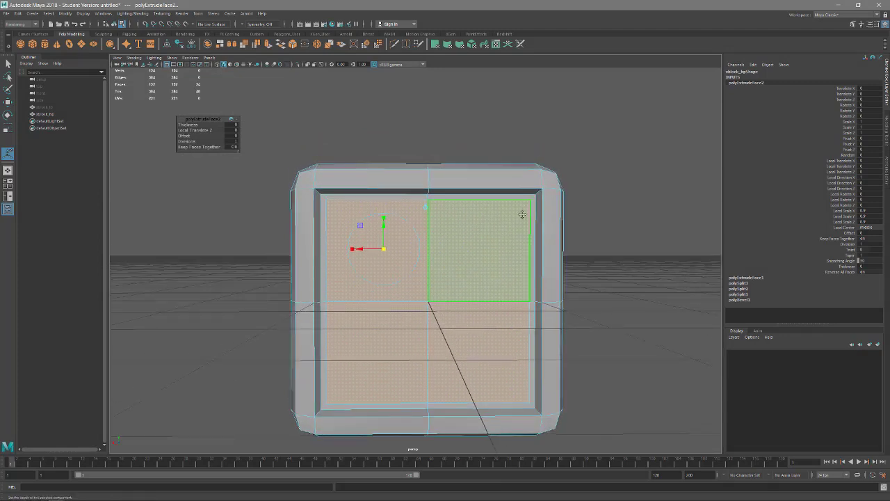
alt+middle_drag(522, 214, 465, 237)
alt+right_drag(464, 224, 488, 215)
alt+drag(490, 214, 388, 238)
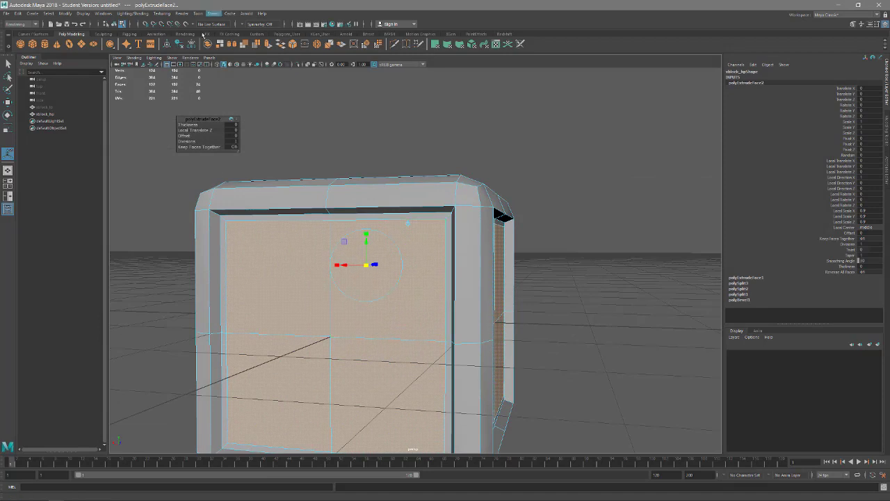
click(394, 44)
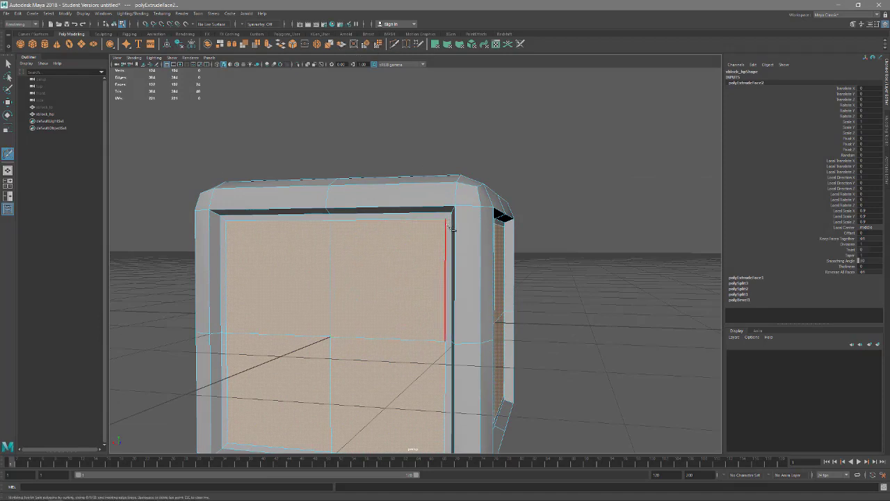
alt+middle_drag(548, 228, 573, 210)
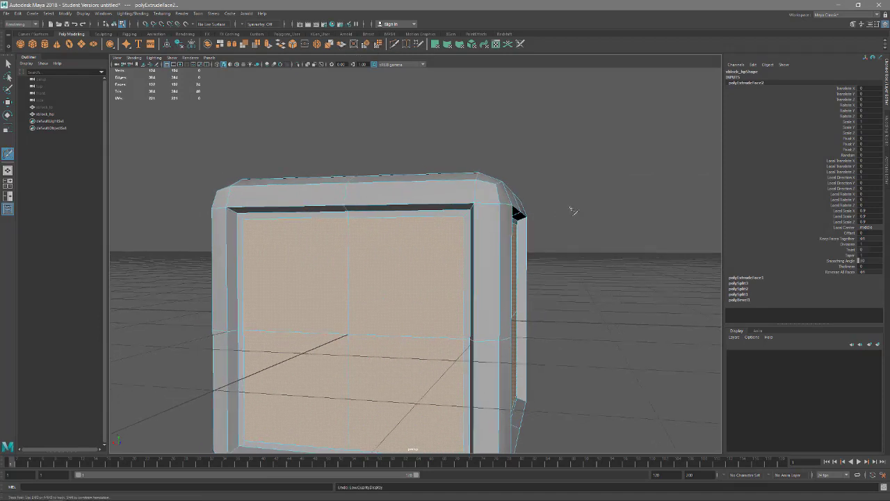
key(ctrl+z)
key(ctrl+z)
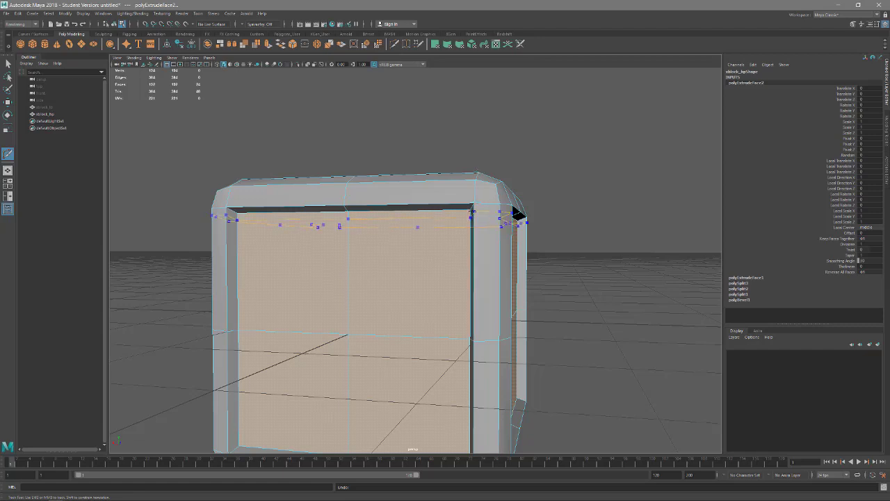
Try to insert edge loops with Multi-Cut close to the upper corner of the front panel and undo them.
ctrl+click(472, 211)
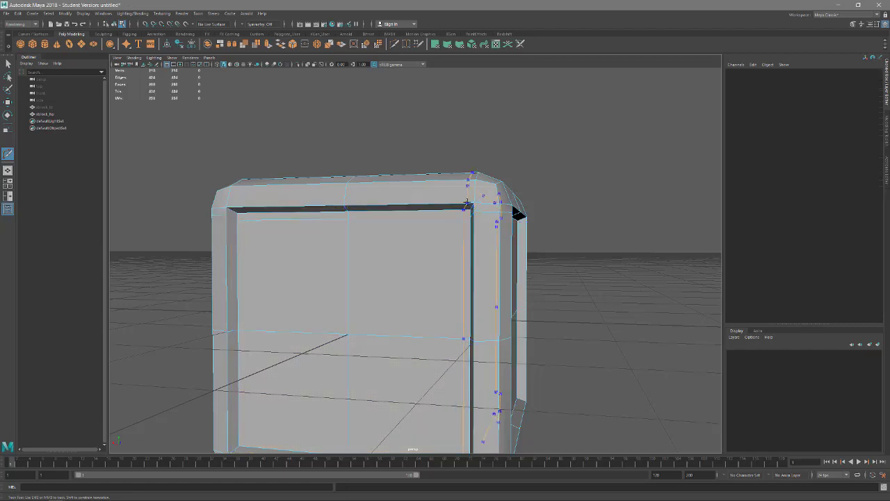
ctrl+click(464, 200)
alt+drag(464, 200, 432, 199)
key(ctrl+z)
key(ctrl+z)
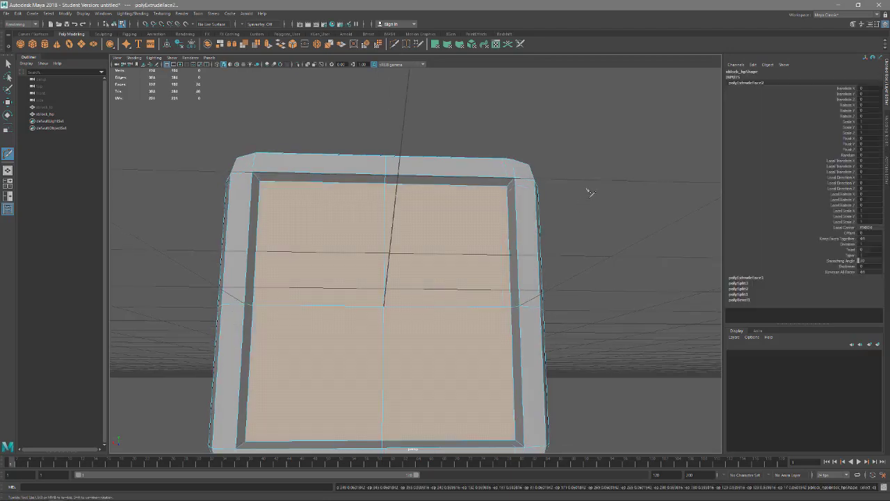
key(q)
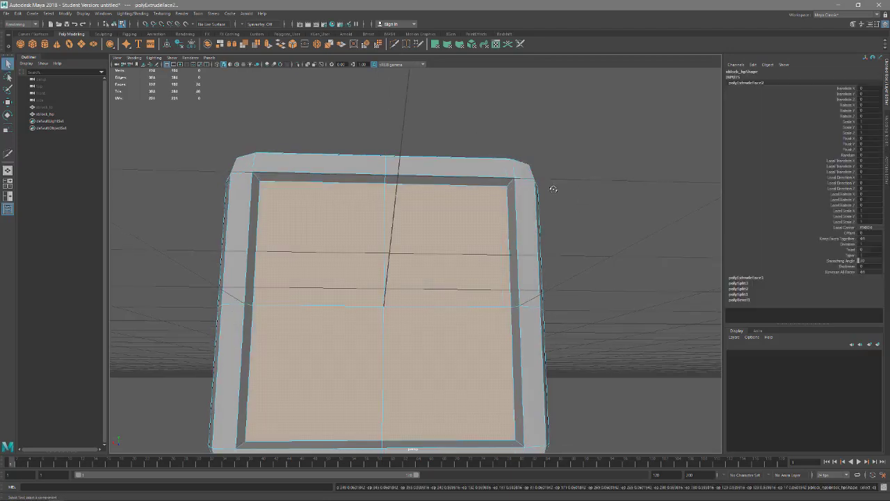
alt+drag(552, 189, 532, 170)
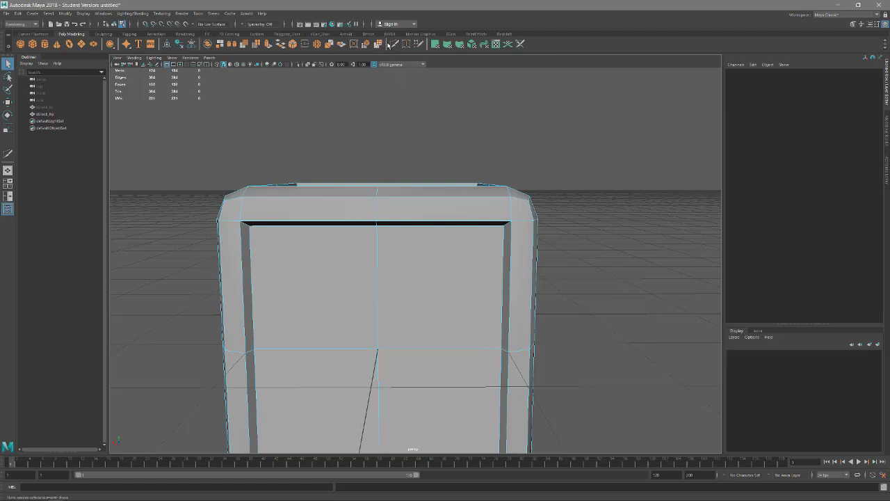
click(393, 44)
alt+drag(463, 167, 462, 157)
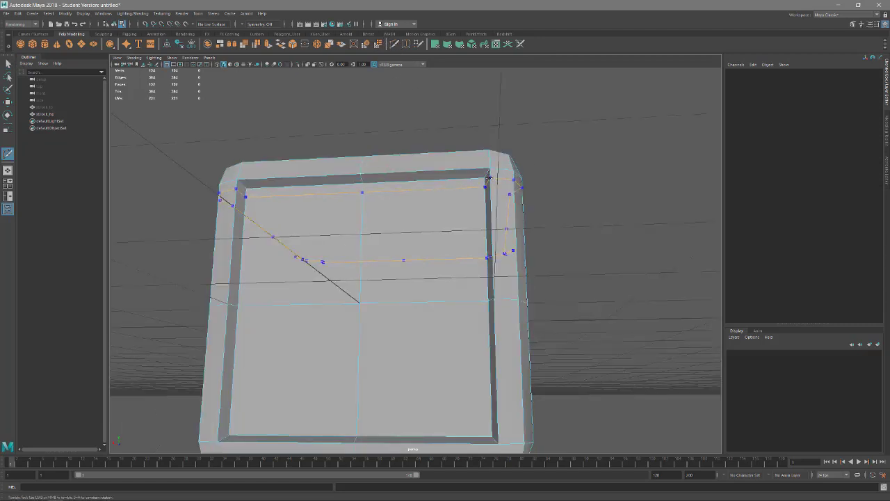
ctrl+click(481, 208)
alt+drag(481, 208, 494, 175)
key(ctrl+z)
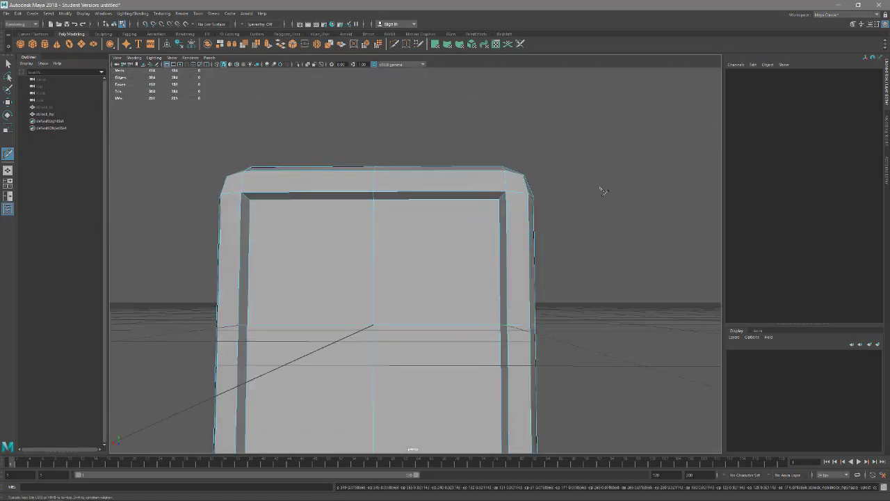
Undo the panel inset and the sunken panel extrusion, going back to the flat side faces still selected.
key(ctrl+z)
key(ctrl+z)
key(ctrl+z)
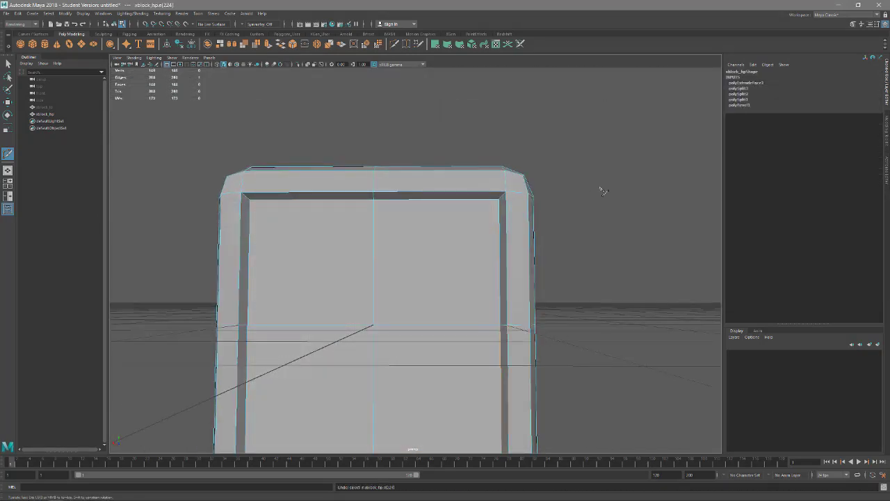
key(ctrl+z)
key(ctrl+z)
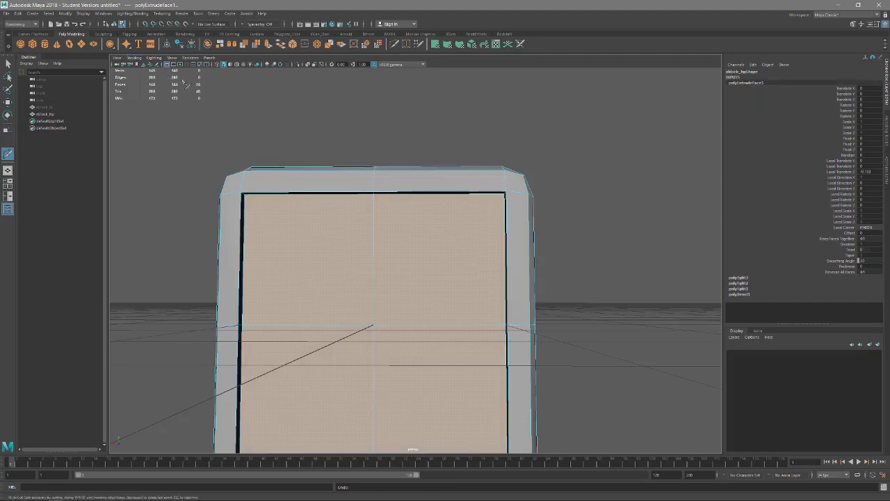
scroll(310, 184, down, 4)
alt+drag(310, 178, 318, 192)
key(ctrl+z)
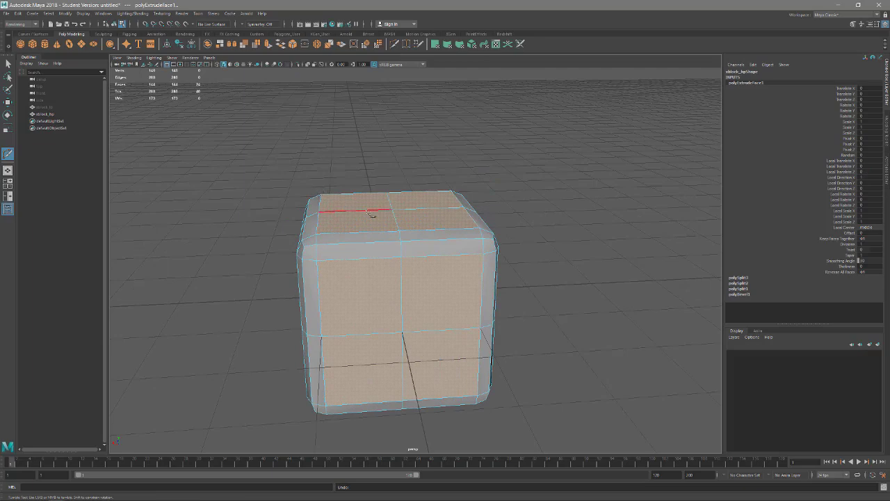
alt+drag(371, 212, 410, 209)
key(ctrl+z)
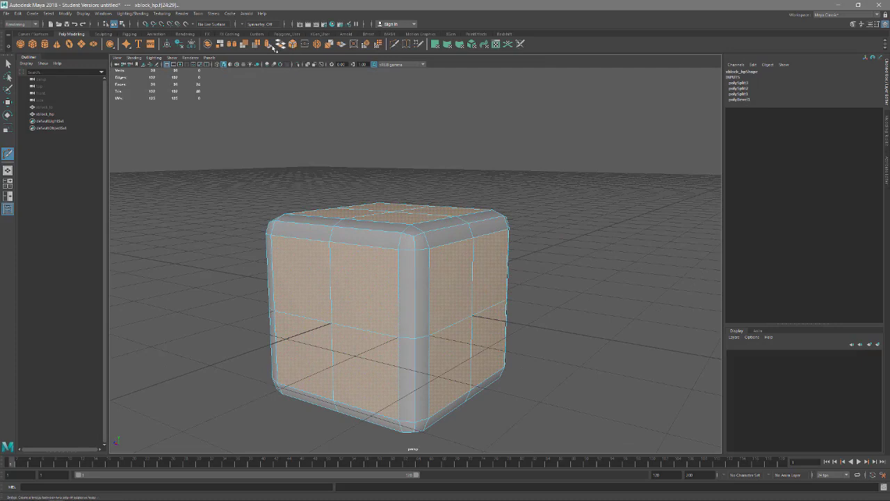
Extrude the selected side faces inward and scale them down slightly to form sunken panels with slanted borders.
click(275, 48)
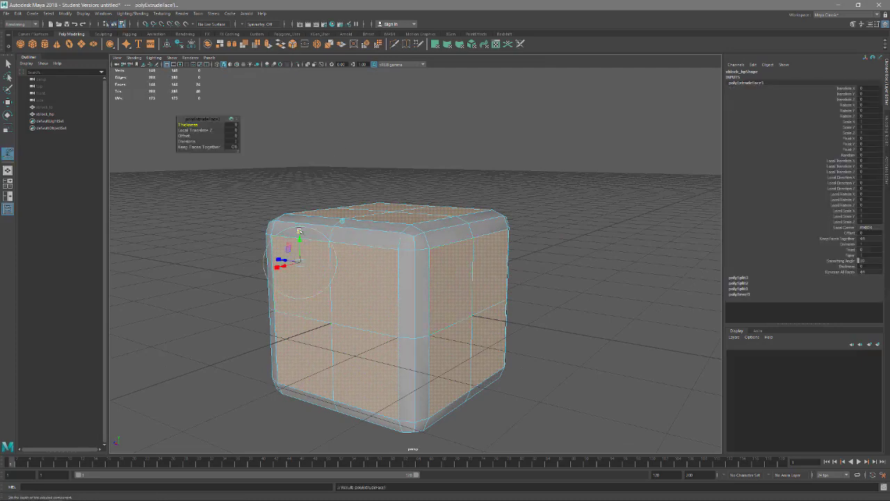
alt+drag(299, 233, 311, 272)
alt+drag(406, 282, 396, 260)
Return to object mode, select the whole block and delete its construction history.
key(w)
right_drag(490, 205, 548, 201)
click(548, 201)
click(488, 223)
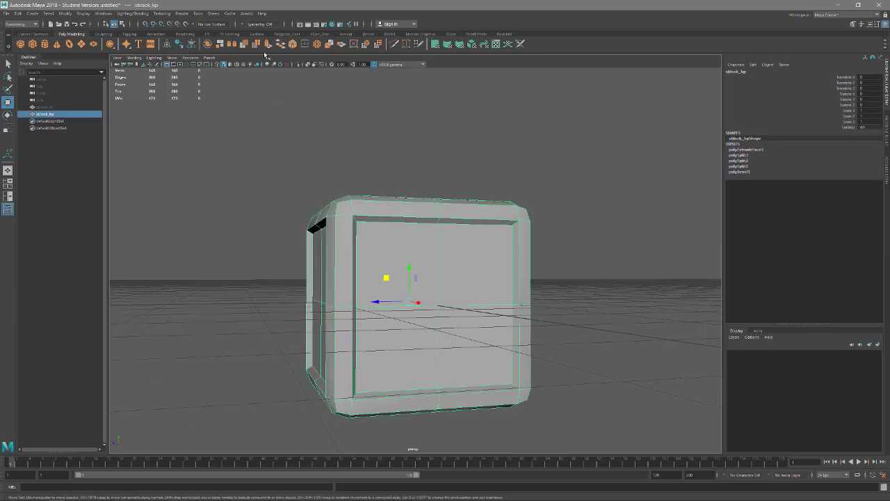
click(182, 47)
click(191, 47)
alt+drag(398, 190, 361, 176)
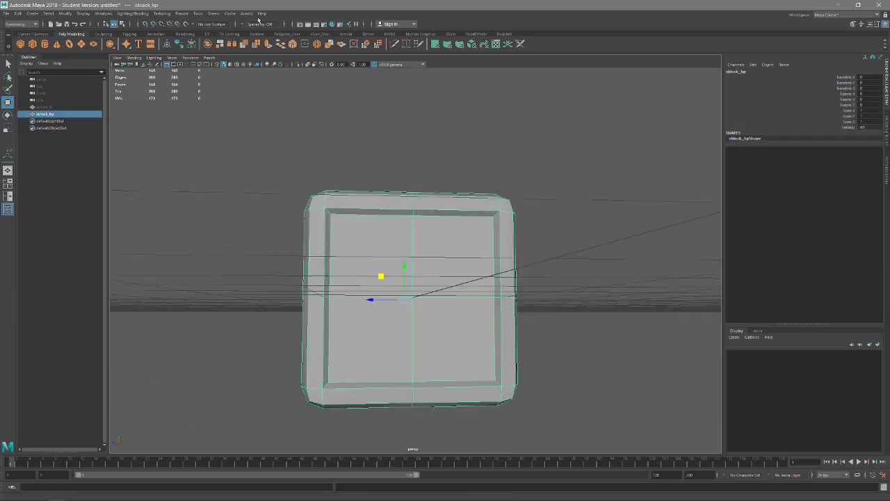
Insert edge loops with Multi-Cut close to the sunken panels' borders around the block in all directions.
click(393, 45)
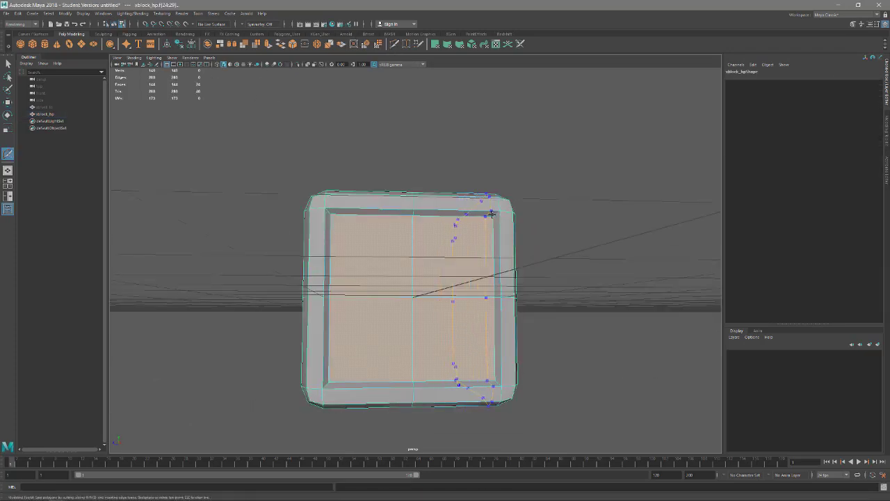
ctrl+click(488, 214)
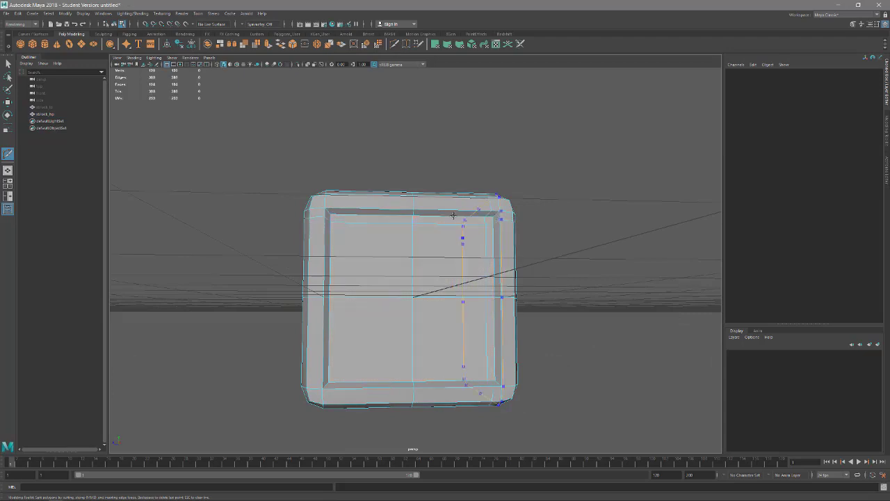
ctrl+click(340, 214)
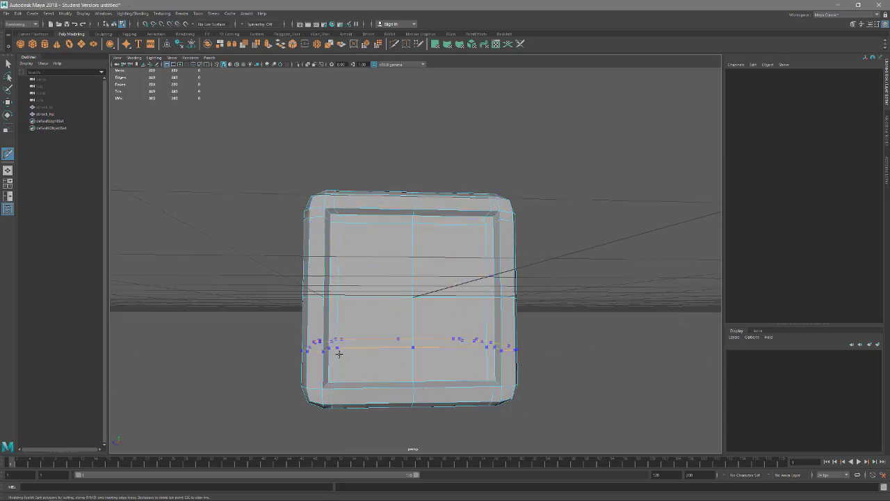
ctrl+click(325, 377)
alt+drag(358, 364, 393, 302)
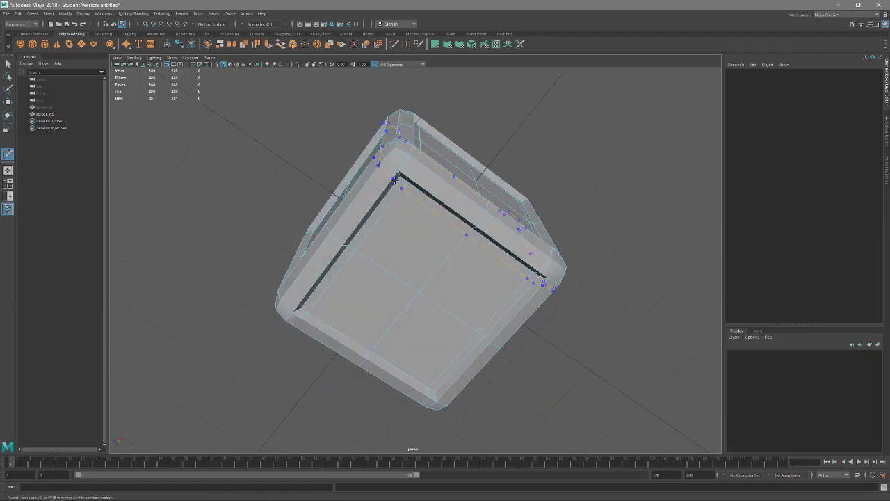
ctrl+click(394, 180)
ctrl+click(301, 310)
alt+drag(321, 273, 327, 178)
alt+drag(414, 208, 411, 255)
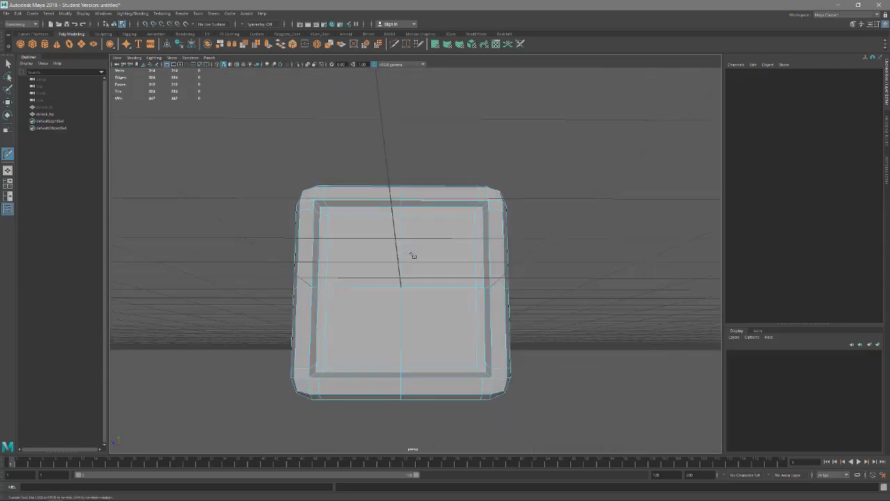
Preview the block smoothed and examine the tightened panel corners and borders.
key(3)
mouse_move(510, 242)
alt+mouse_down()
mouse_move(517, 262)
mouse_move(530, 262)
mouse_move(499, 254)
alt+mouse_up()
scroll(516, 255, up, 3)
Select the sunken panel faces on every side and assign a new Lambert material to them.
key(w)
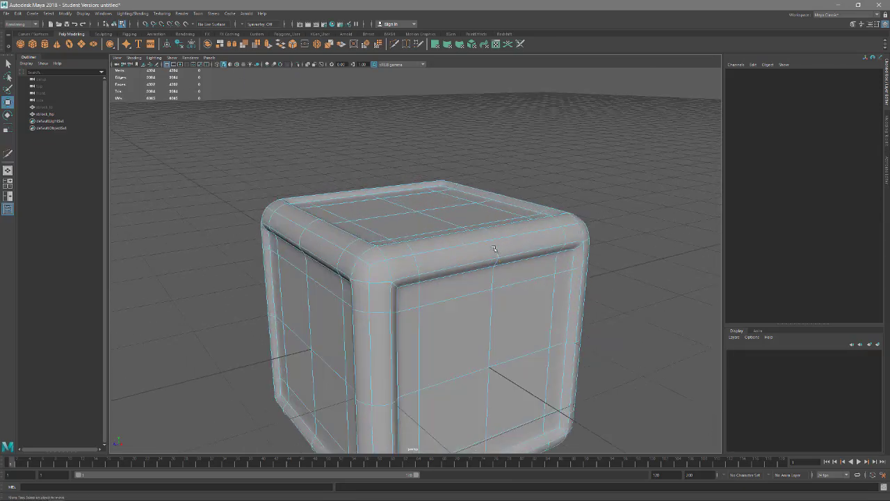
right_drag(463, 246, 465, 267)
alt+drag(488, 300, 452, 277)
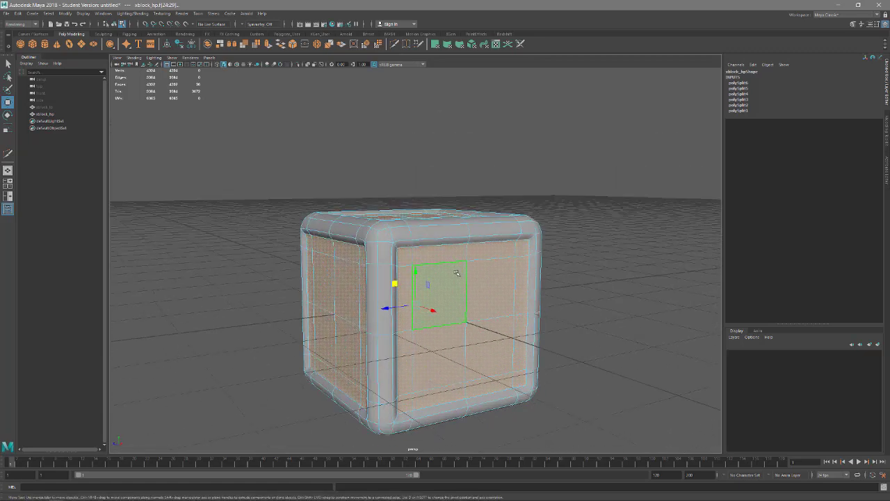
right_click(456, 272)
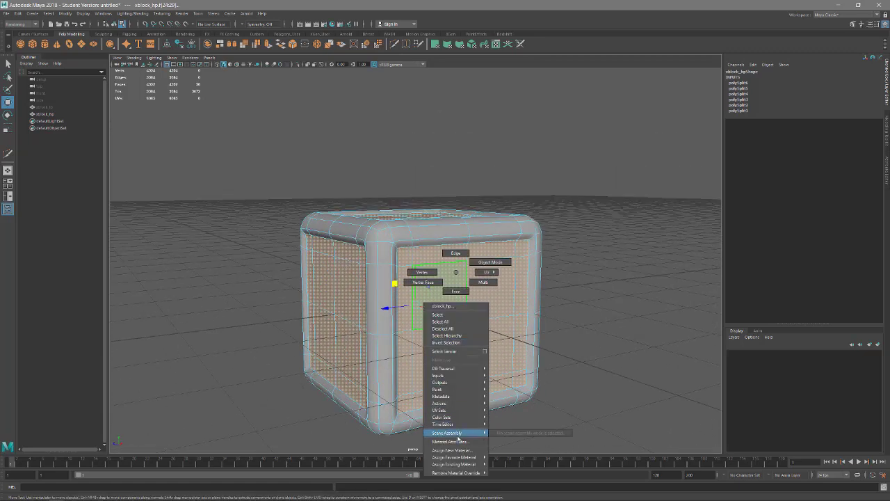
click(462, 450)
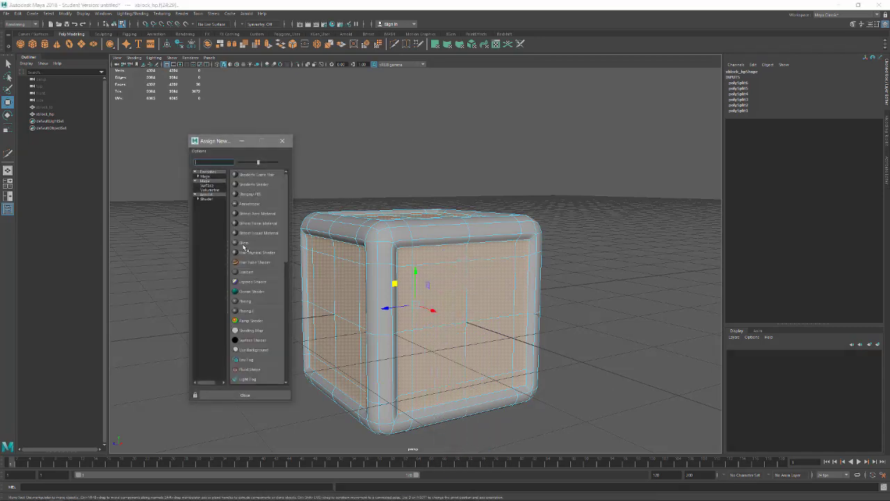
click(252, 273)
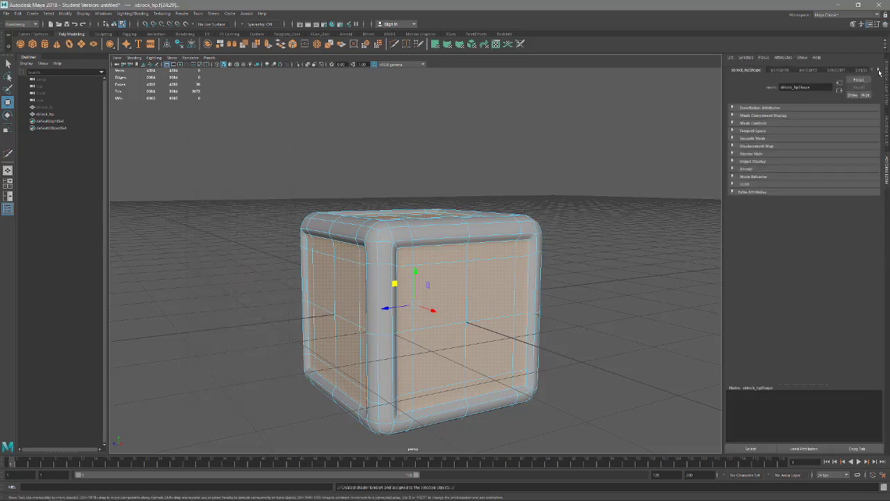
Set the panel material's color to a light tan and rename the material m_block_center.
click(879, 70)
click(879, 70)
click(879, 70)
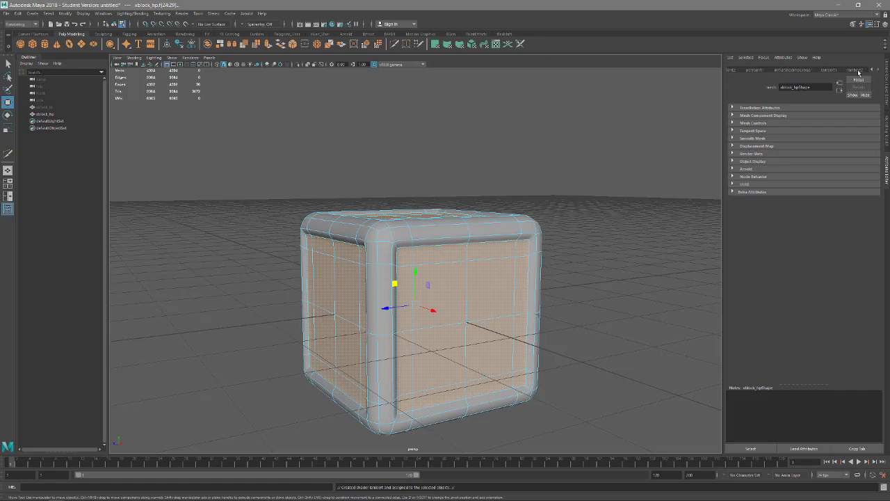
click(857, 70)
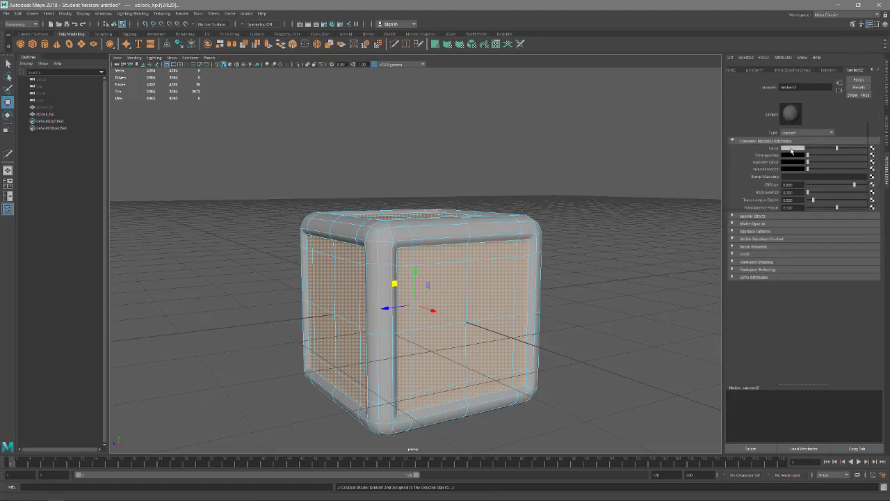
click(792, 149)
drag(762, 168, 787, 177)
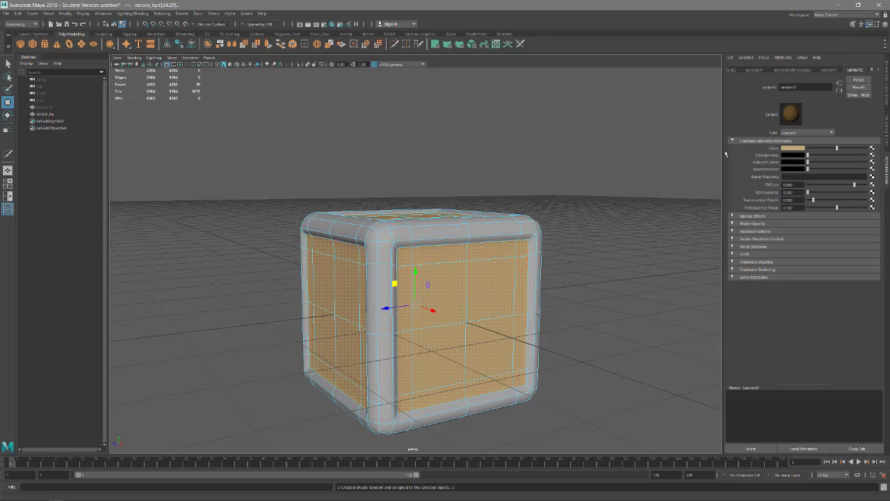
double_click(809, 87)
key(Return)
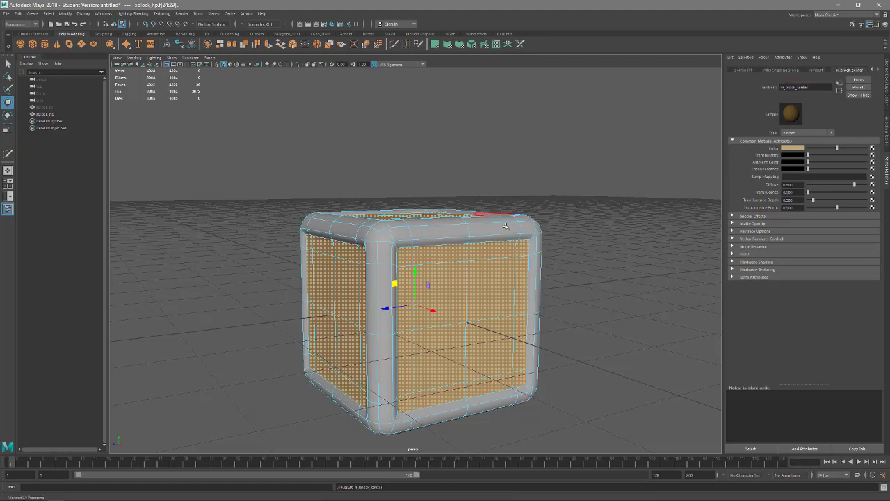
Invert the panel face selection to the block's frame faces and assign a new Lambert material to them.
alt+drag(486, 212, 510, 226)
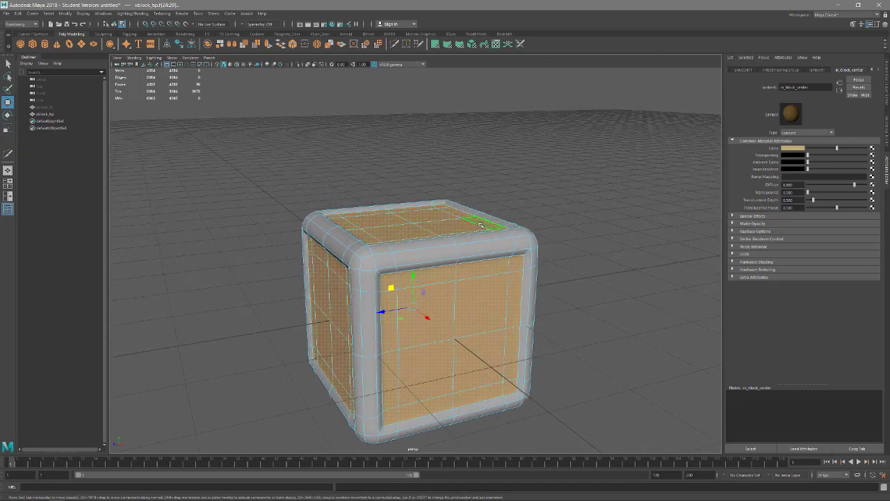
click(479, 225)
alt+drag(487, 214, 535, 269)
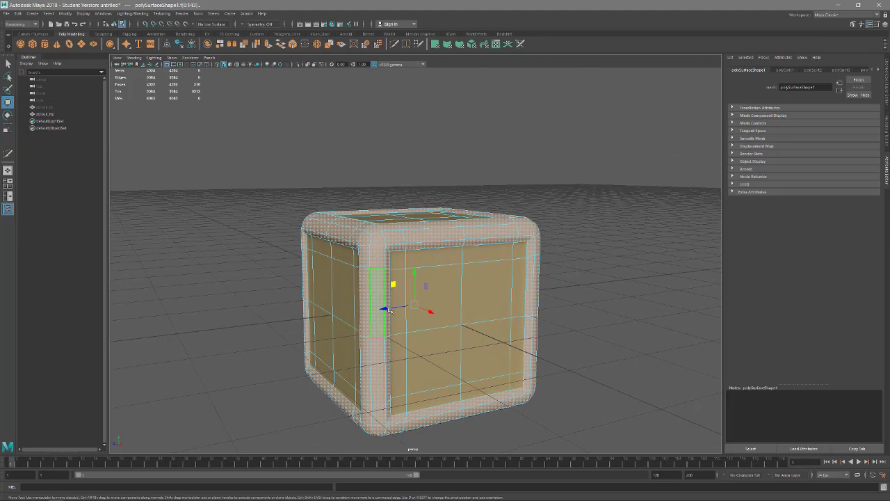
right_click(447, 236)
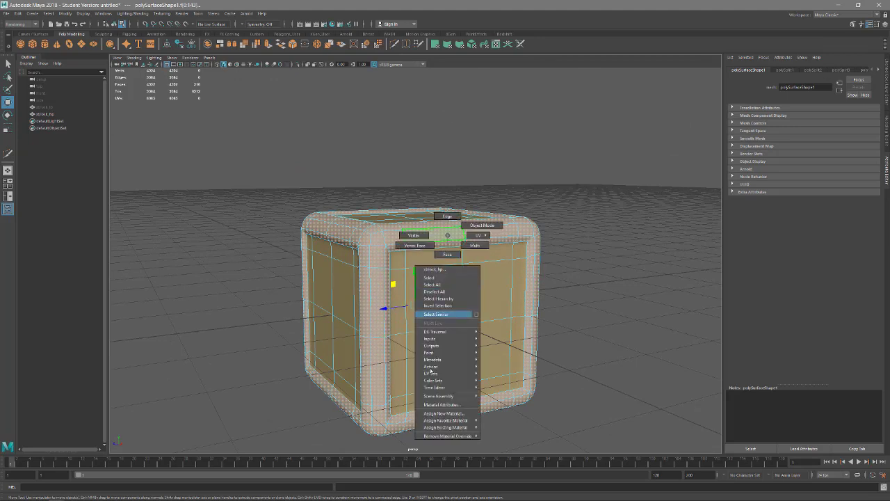
mouse_move(447, 421)
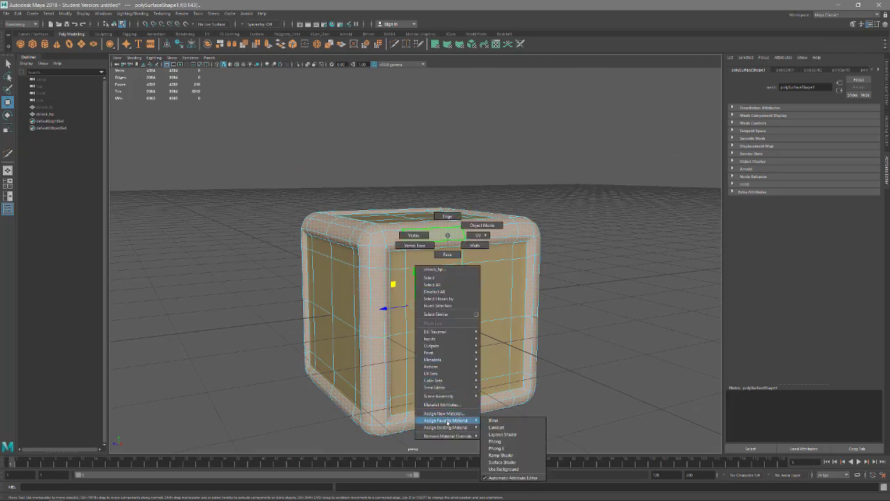
click(445, 413)
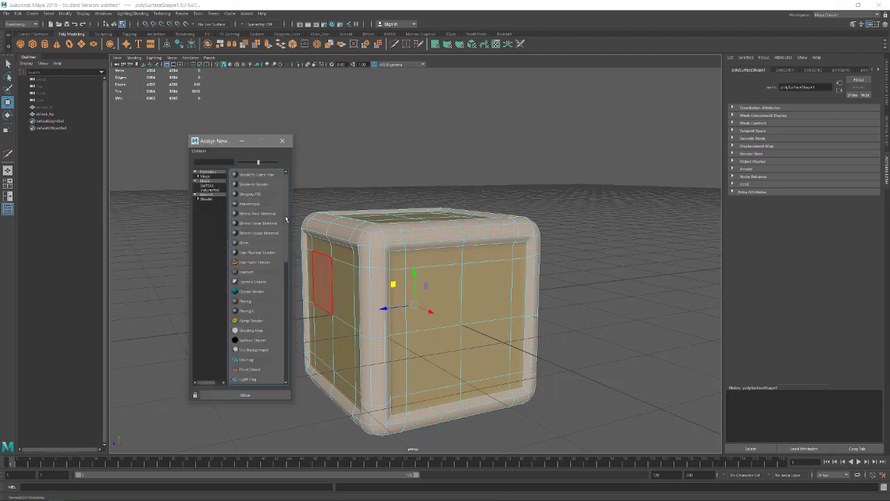
click(250, 272)
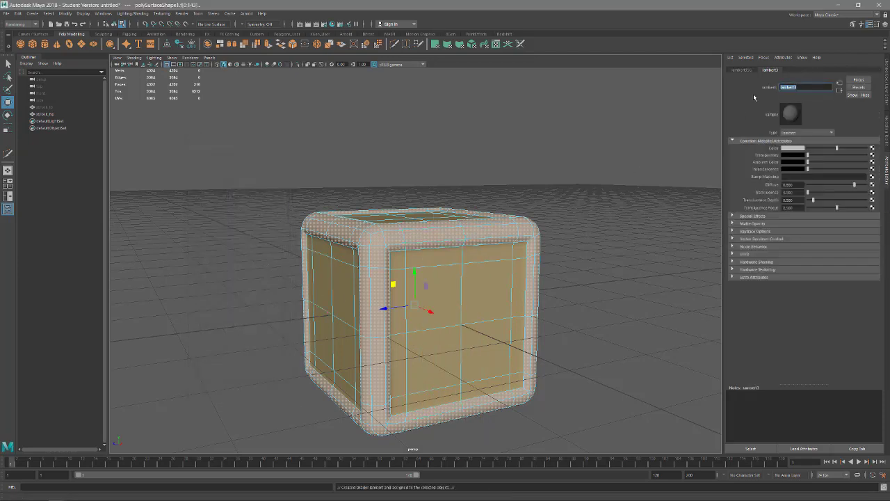
Rename the frame material m_block_edges and set its color to pure red.
text(m_block_edges)
key(Return)
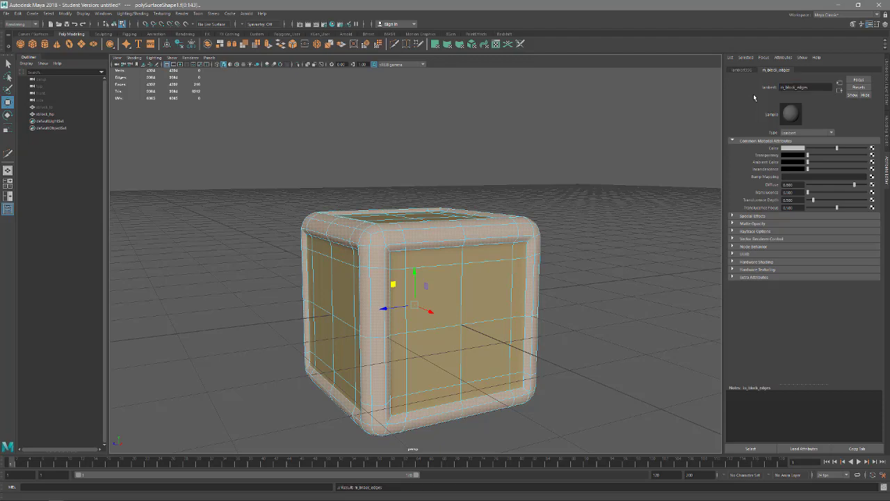
click(801, 148)
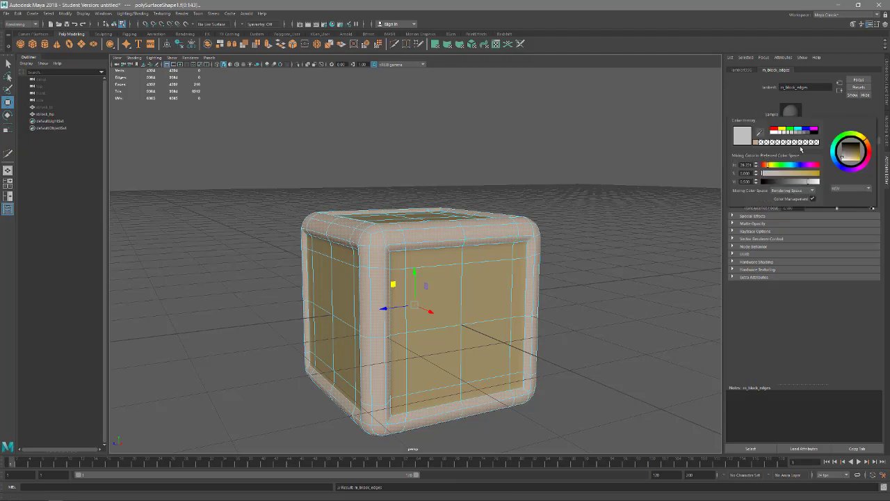
click(773, 130)
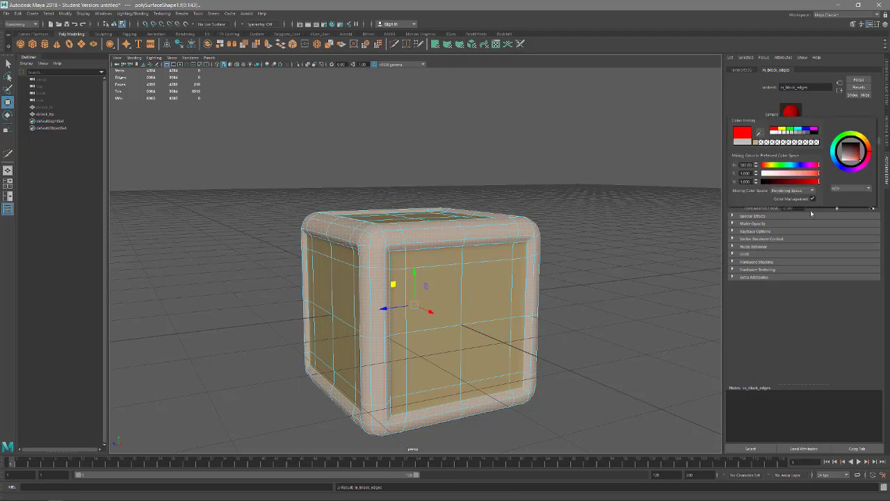
Turn on textured shaded display, return to object mode and inspect the block's frame and panel colors from several angles.
alt+drag(572, 260, 548, 267)
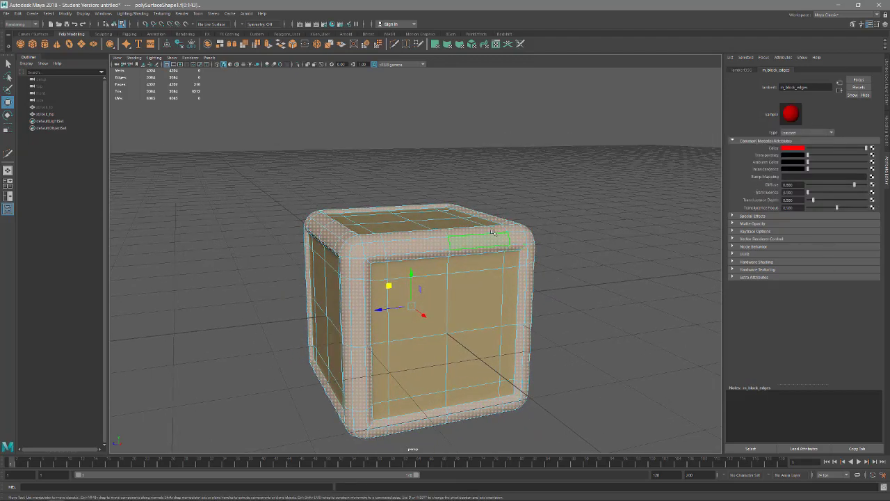
key(6)
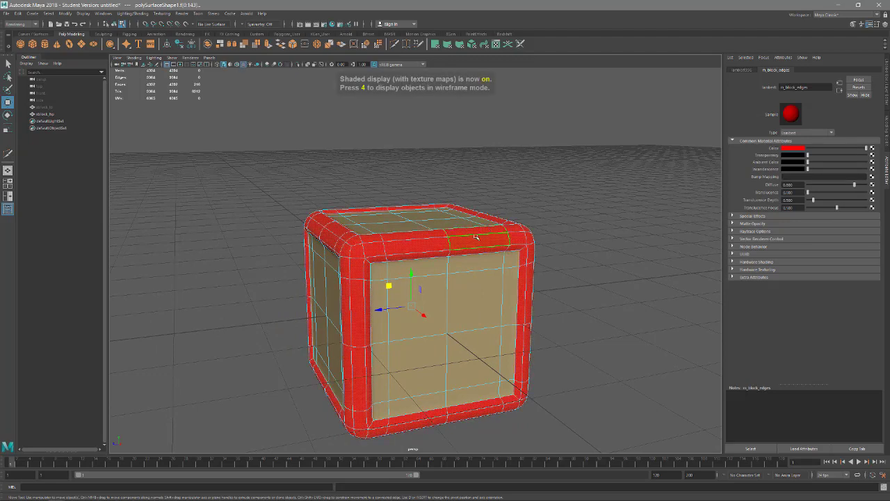
alt+drag(476, 237, 473, 222)
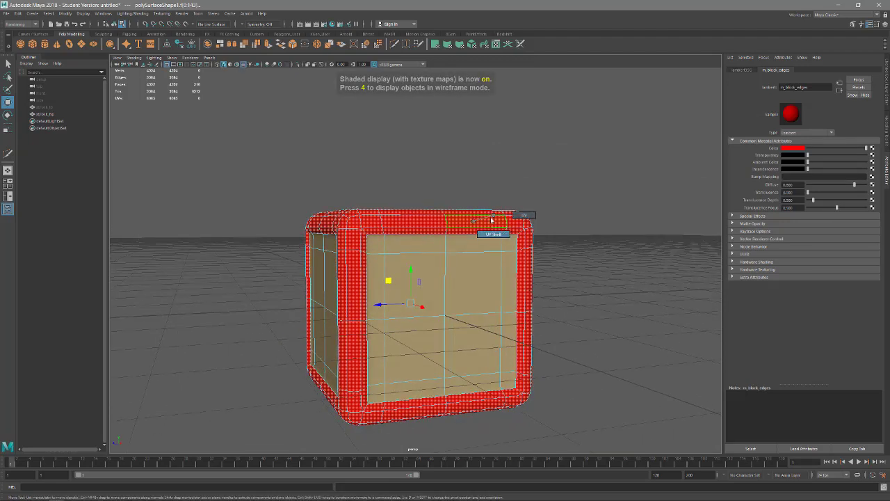
right_drag(492, 217, 525, 203)
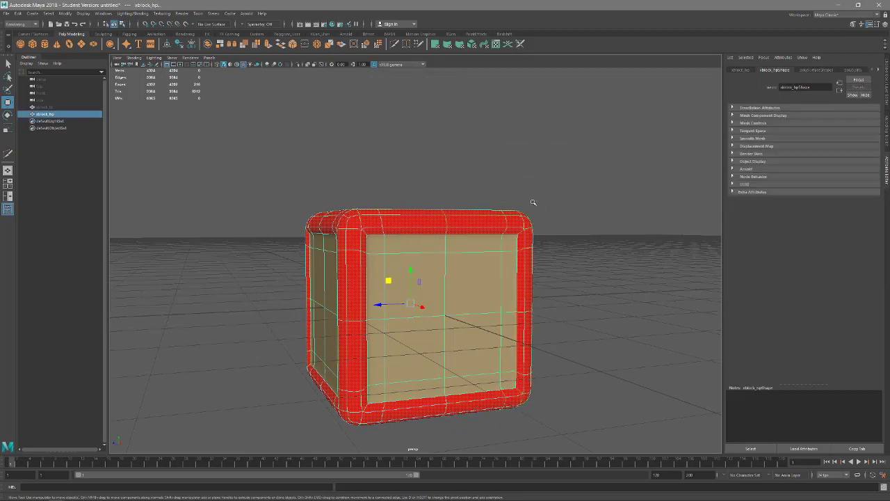
click(533, 202)
alt+drag(534, 220, 409, 262)
mouse_move(469, 253)
alt+mouse_down()
mouse_move(473, 243)
mouse_move(459, 239)
alt+mouse_up()
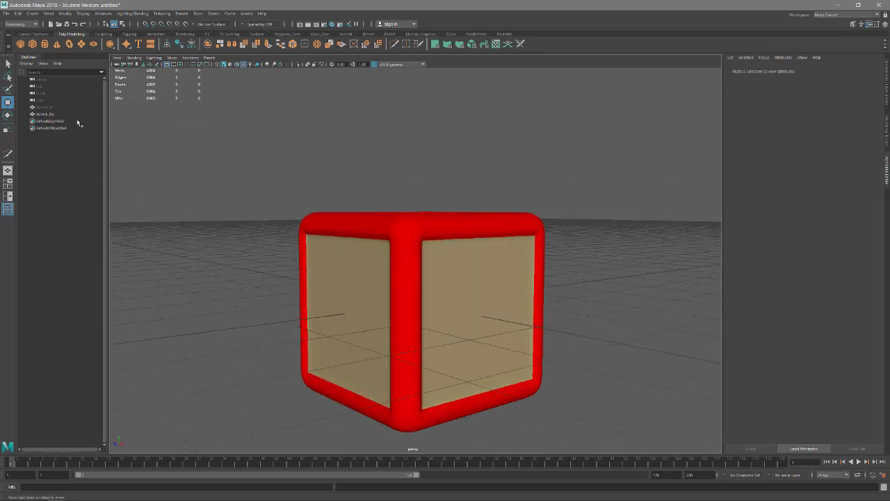
mouse_move(385, 235)
alt+mouse_down()
mouse_move(419, 268)
mouse_move(424, 249)
mouse_move(395, 229)
mouse_move(396, 240)
alt+mouse_up()
Select the block and turn off its smooth mesh preview.
click(412, 246)
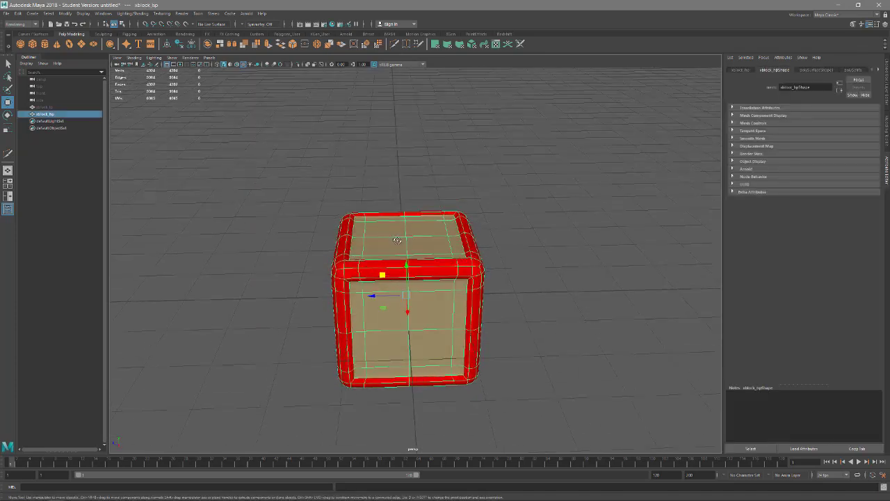
key(1)
alt+drag(468, 270, 460, 259)
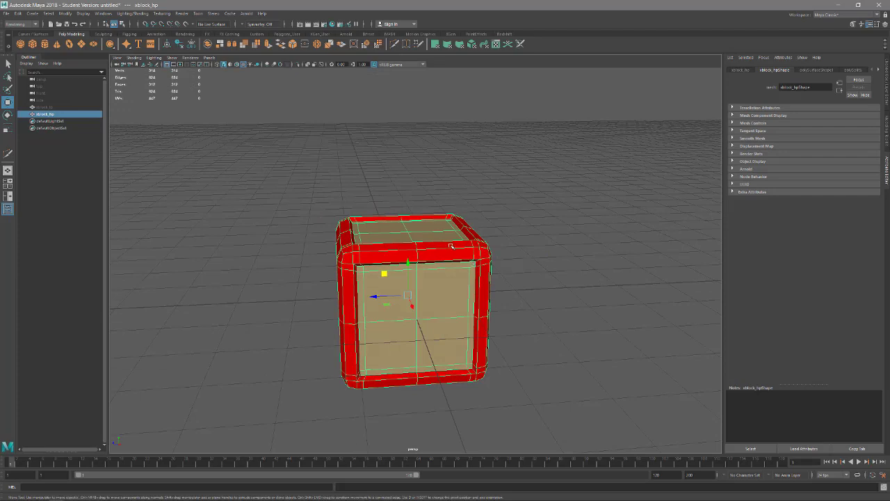
Select all faces of the unsmoothed block, apply Soften Edge from the Modeling menu set, and return to object mode.
right_click(452, 246)
click(450, 264)
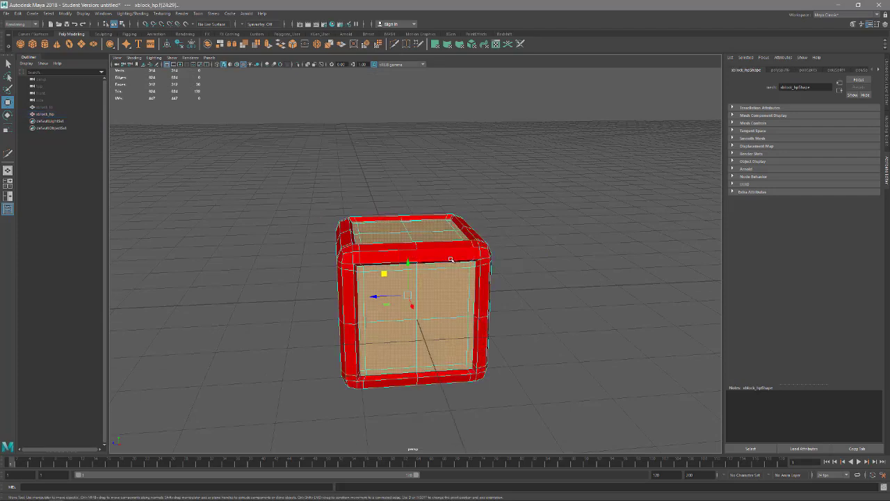
click(163, 14)
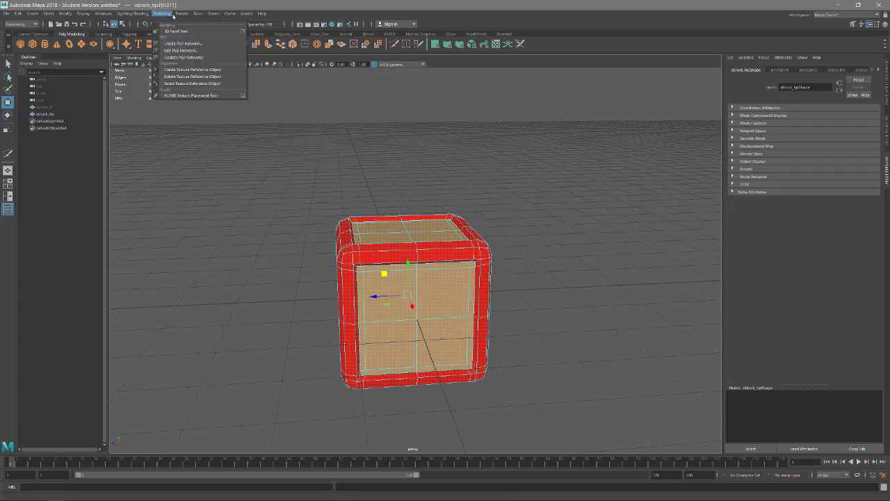
click(21, 23)
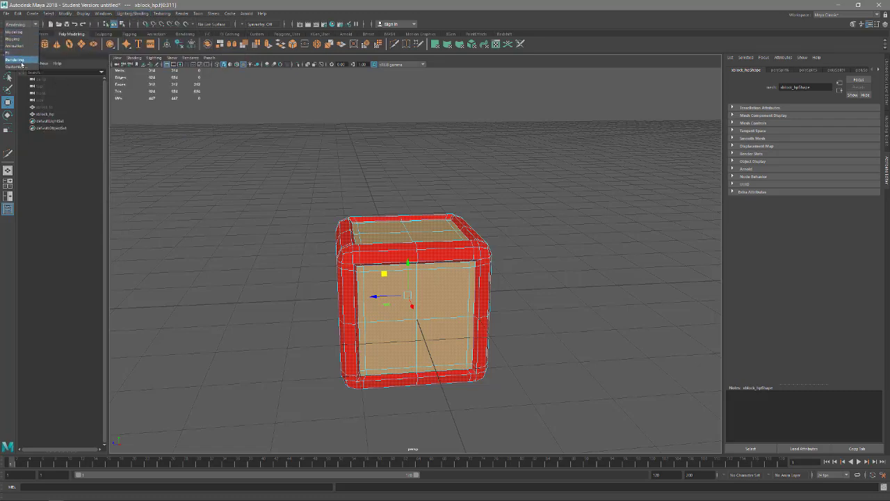
click(14, 31)
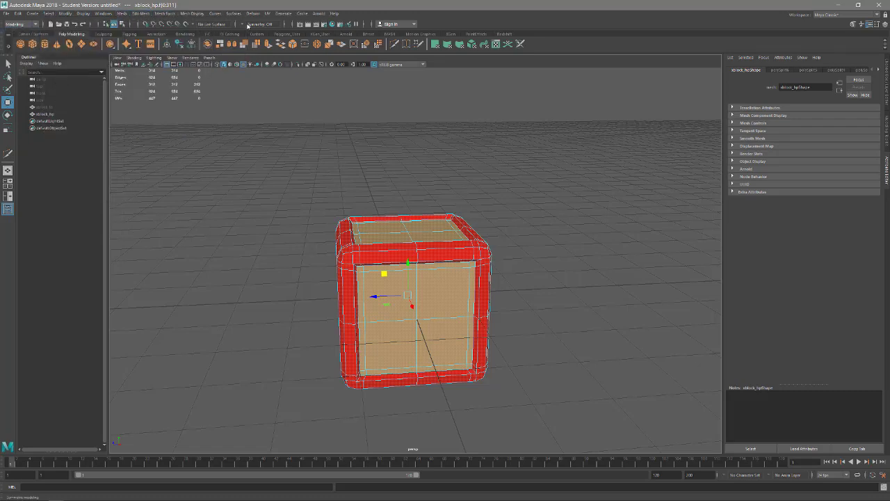
click(193, 13)
click(209, 75)
click(392, 143)
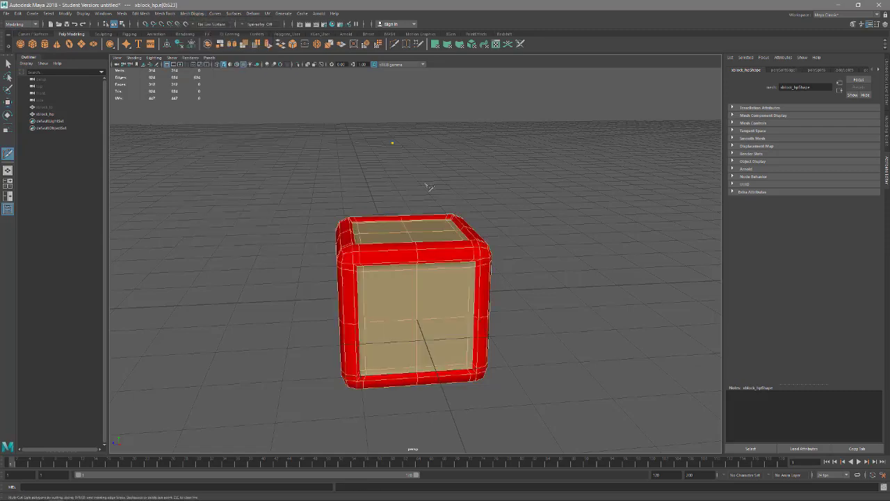
alt+drag(460, 229, 493, 209)
key(w)
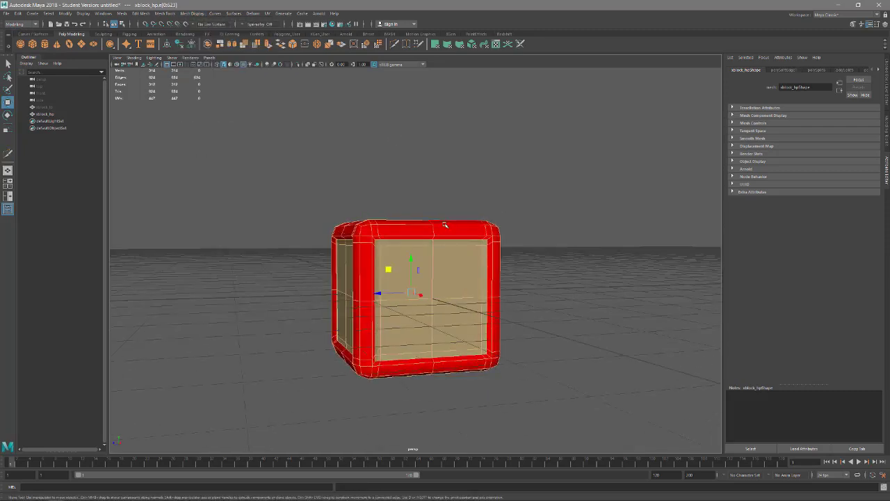
right_drag(490, 209, 495, 210)
click(536, 205)
Check the block's softened shading from several angles and switch to the front orthographic view.
alt+drag(533, 235, 422, 232)
click(423, 232)
alt+drag(487, 242, 452, 232)
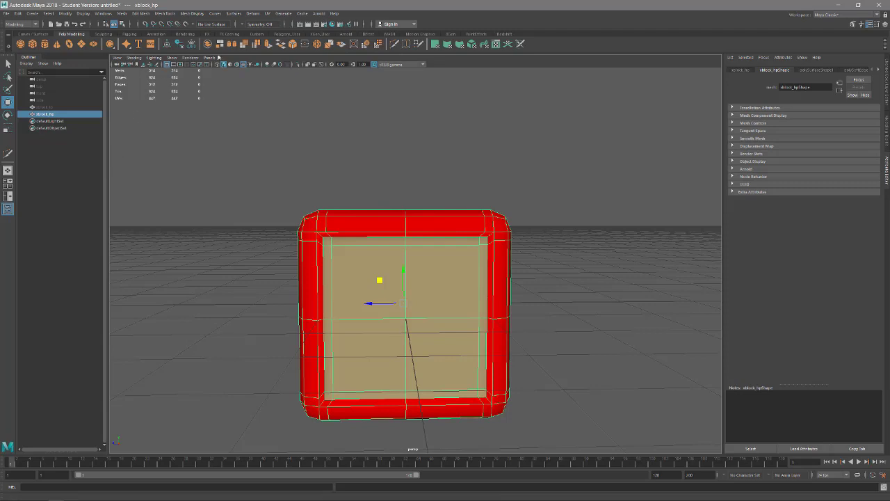
alt+drag(342, 167, 335, 205)
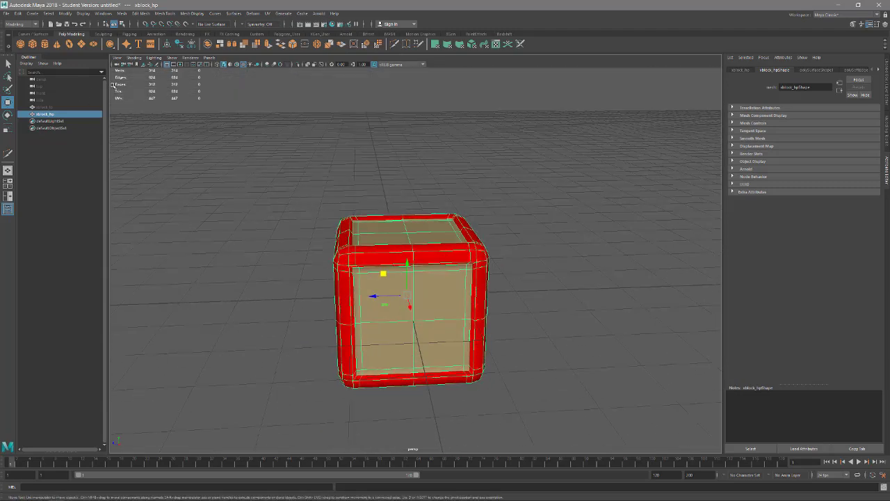
alt+drag(447, 189, 444, 174)
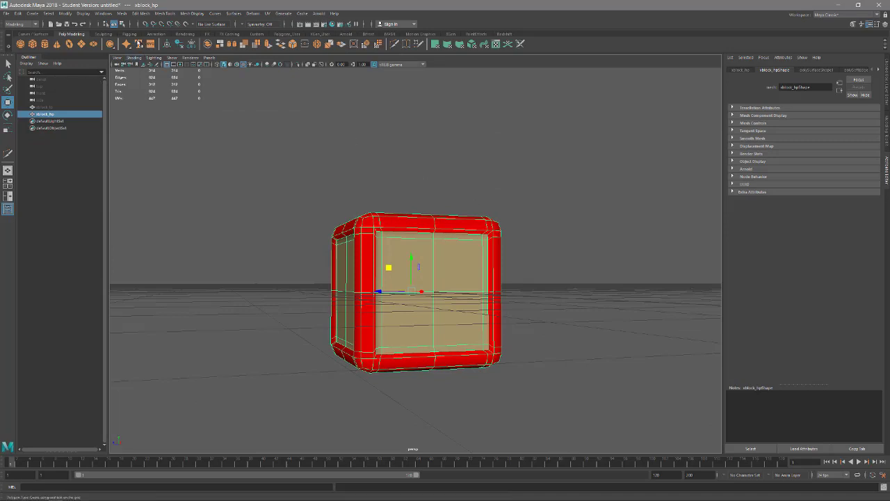
drag(342, 160, 340, 180)
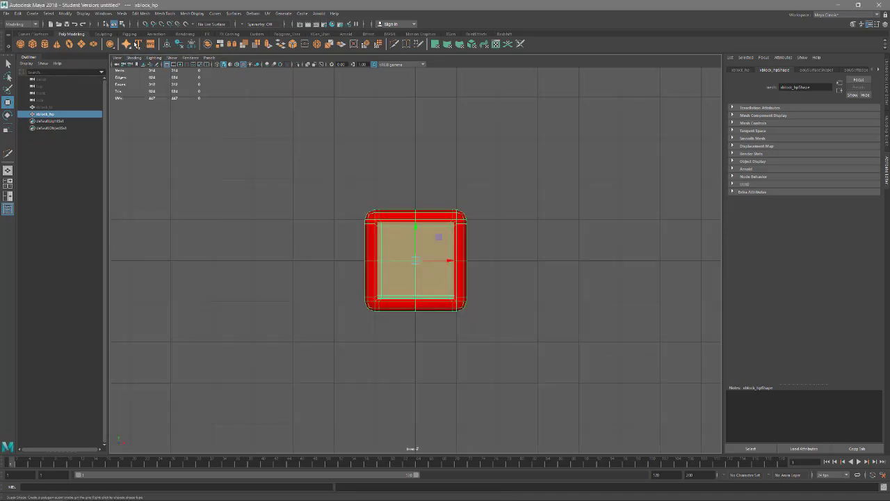
Create a 3D type object and replace its default text with the single character 3.
click(138, 44)
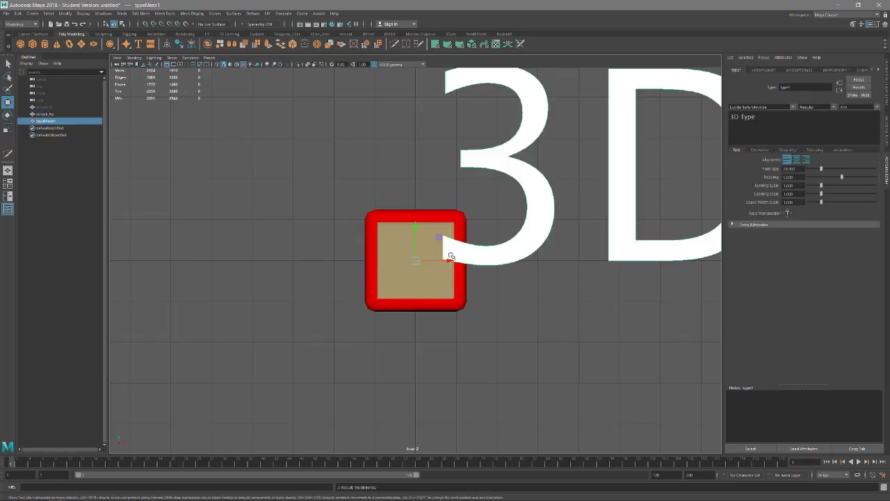
scroll(481, 379, down, 3)
scroll(491, 361, down, 8)
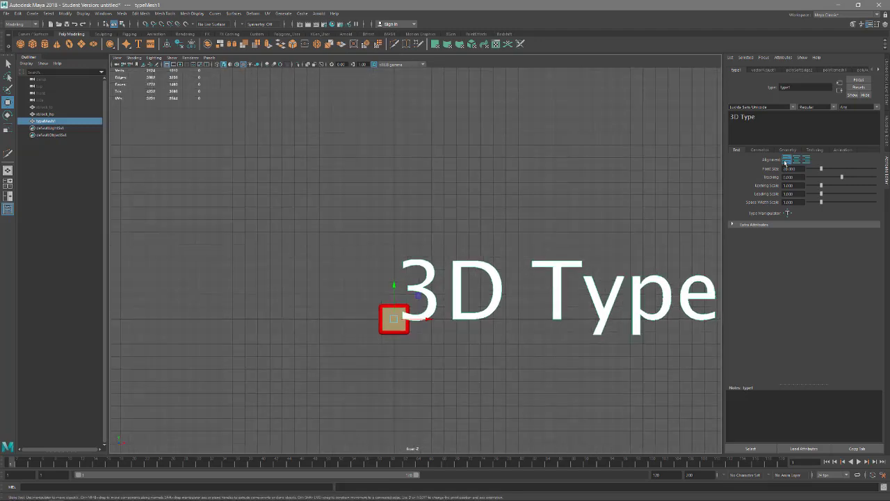
click(755, 117)
key(ctrl+a)
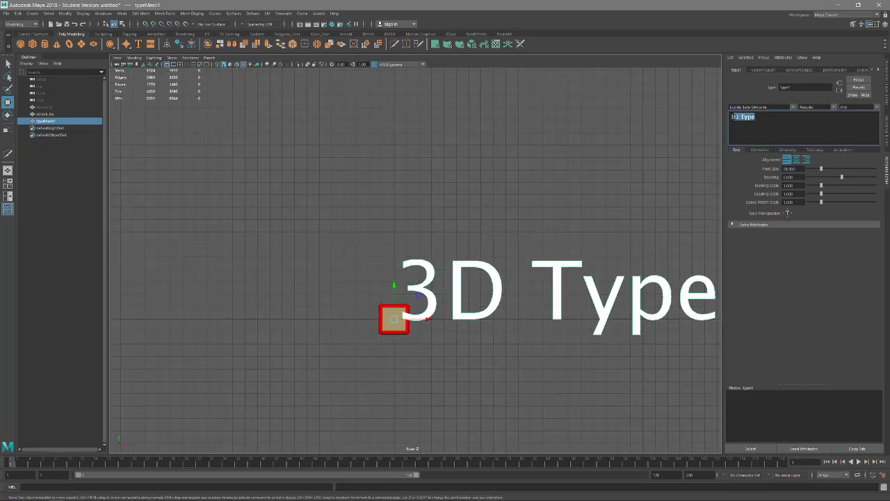
text(3)
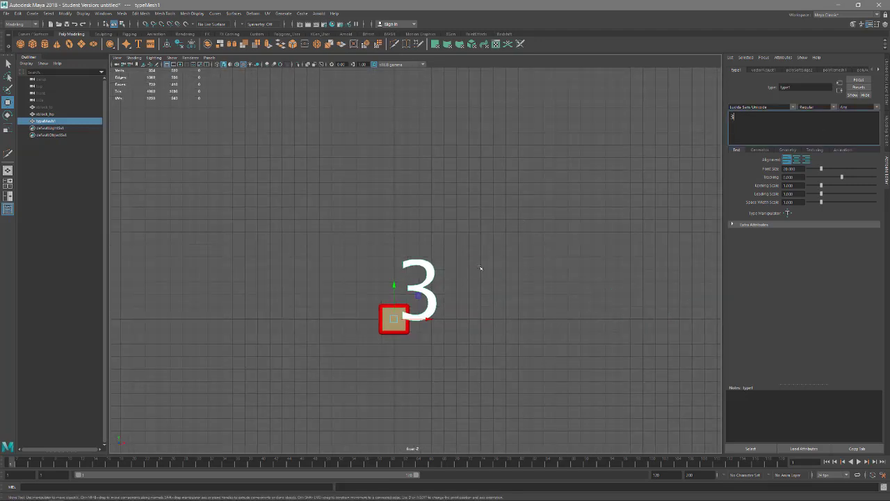
Try the Lucida Bright font on the numeral and change it to Lucida Fax.
scroll(479, 268, up, 3)
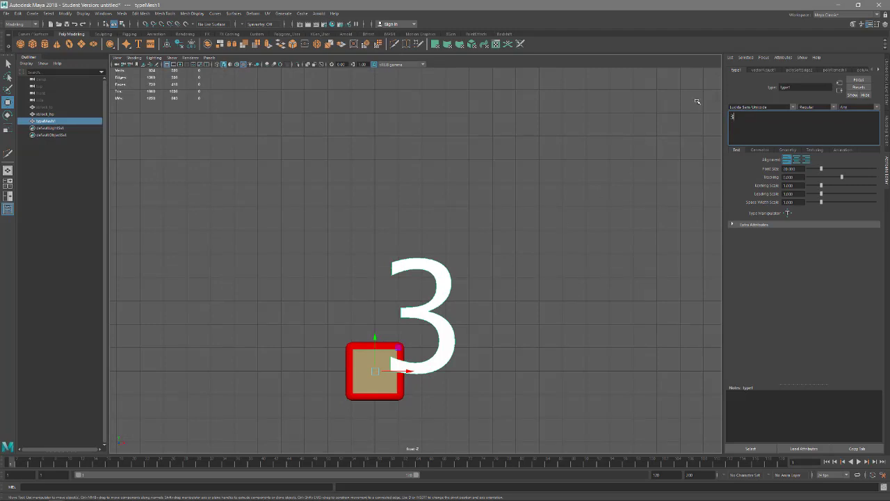
click(792, 108)
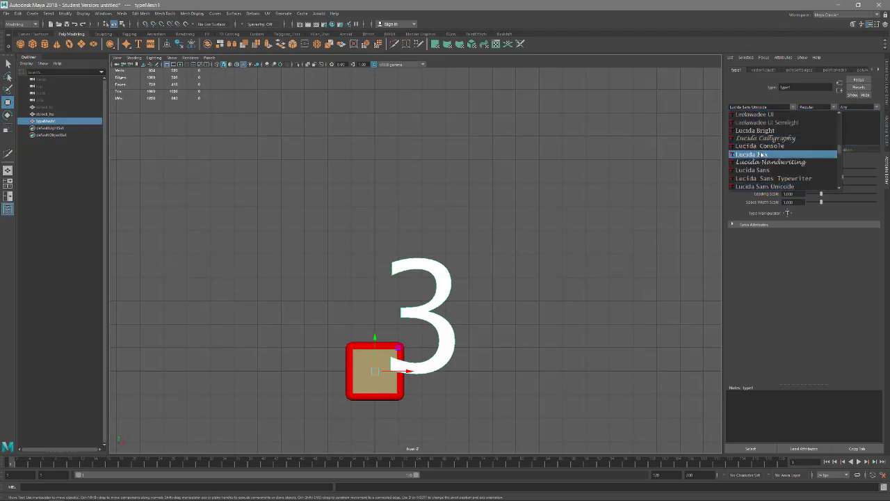
click(761, 131)
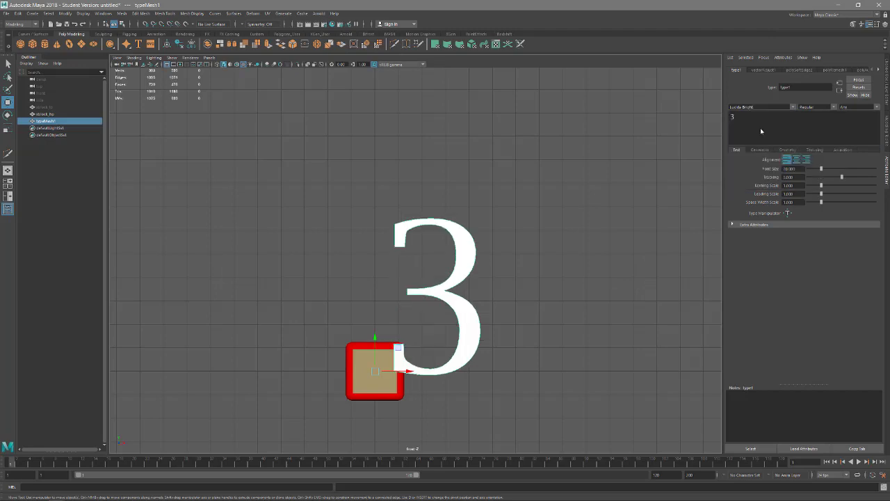
click(792, 108)
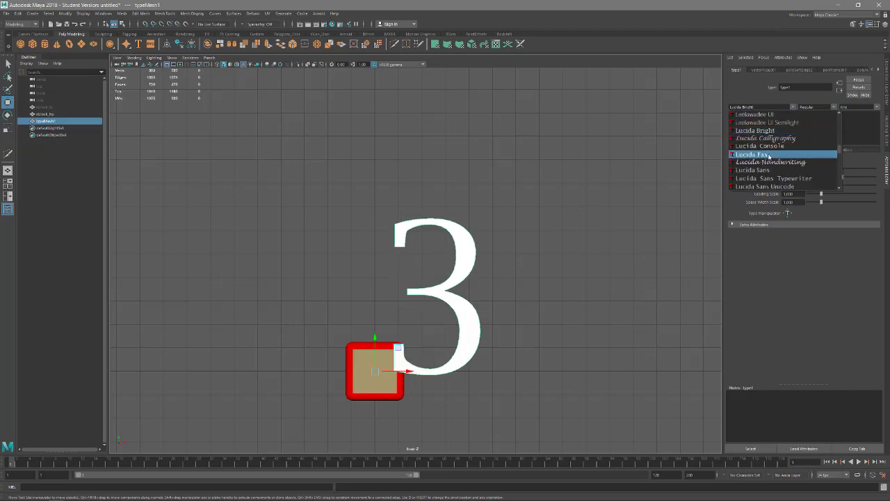
click(769, 154)
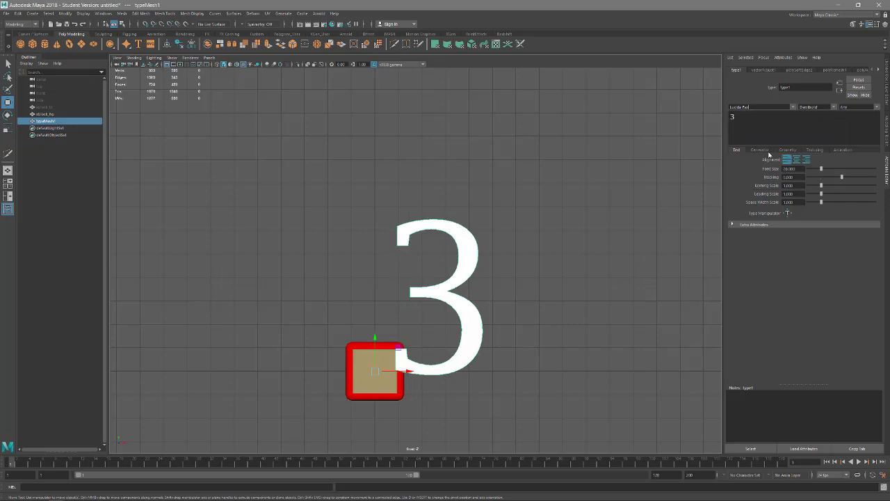
Enable the bevel in the geometry settings of the extruded numeral 3.
alt+middle_drag(594, 227, 664, 159)
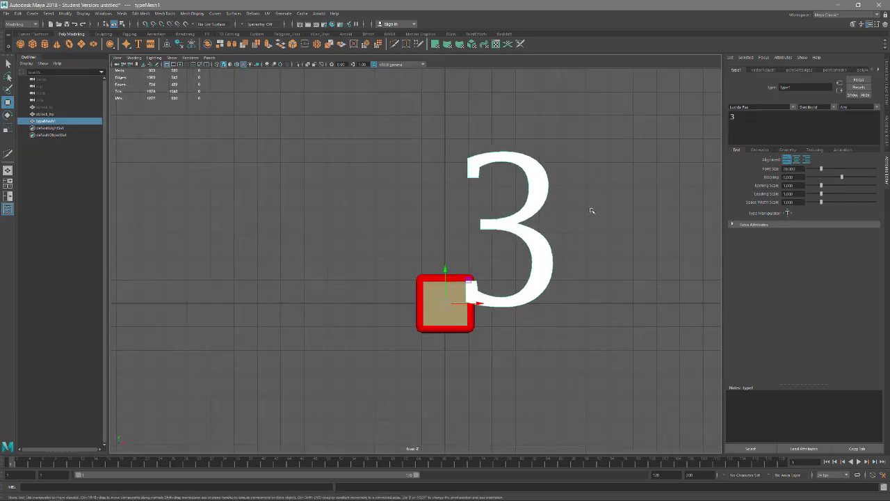
scroll(591, 209, up, 2)
alt+middle_drag(614, 211, 611, 238)
scroll(625, 223, up, 1)
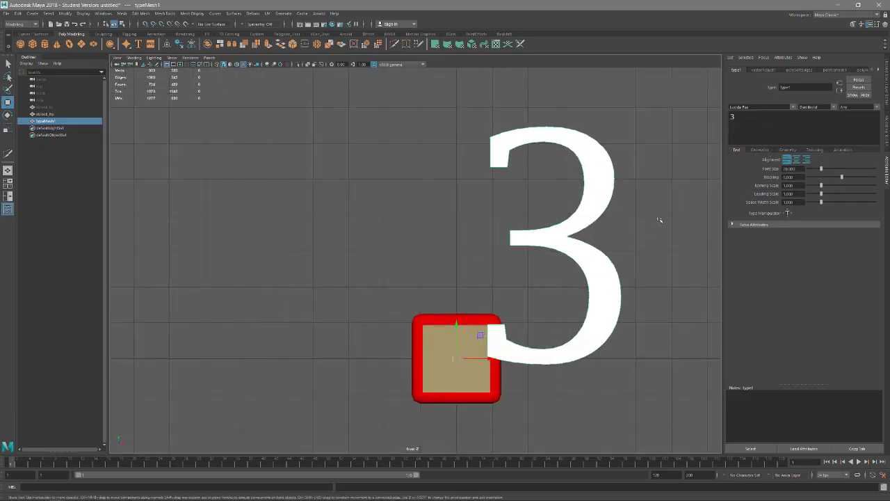
key(space)
drag(589, 216, 604, 232)
alt+middle_drag(604, 233, 584, 282)
alt+drag(569, 247, 588, 286)
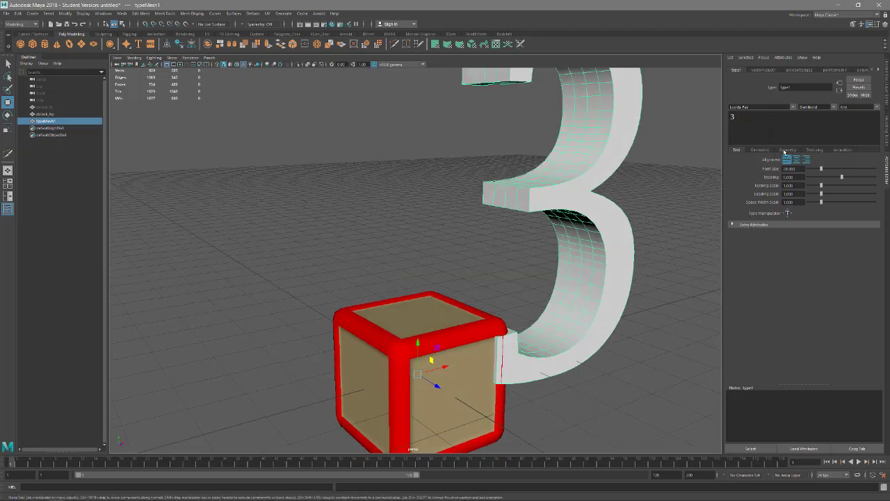
click(785, 149)
scroll(826, 309, down, 3)
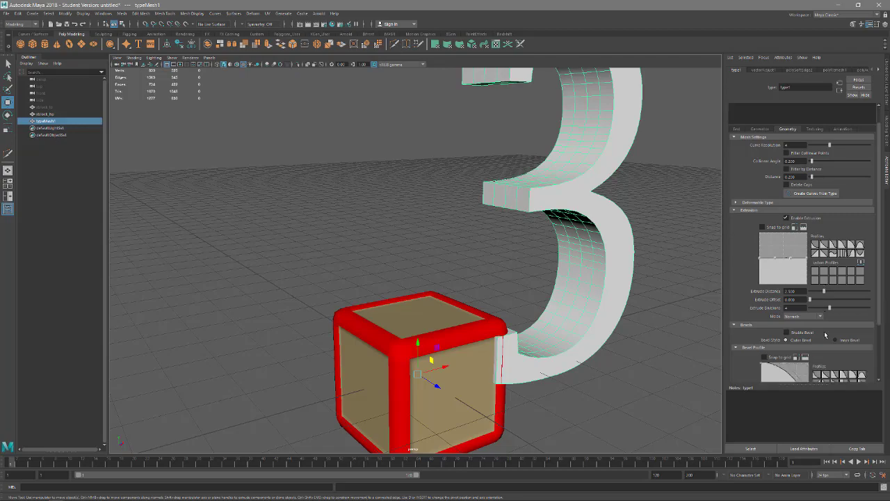
click(786, 312)
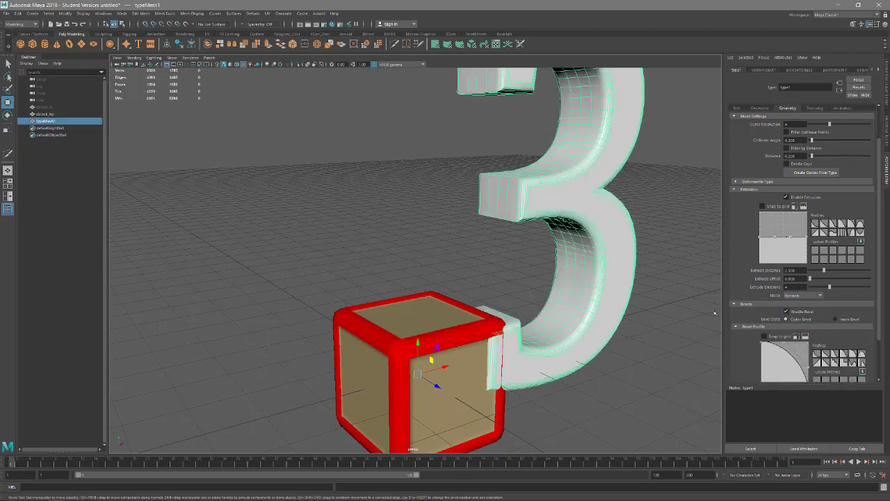
Scale the numeral down uniformly until it is small enough to fit on the block's front face.
alt+drag(657, 298, 635, 288)
key(r)
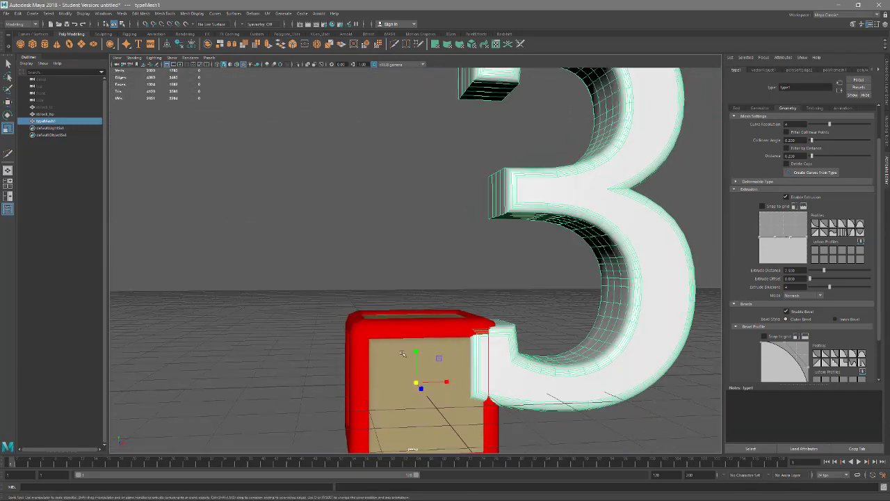
drag(415, 383, 60, 324)
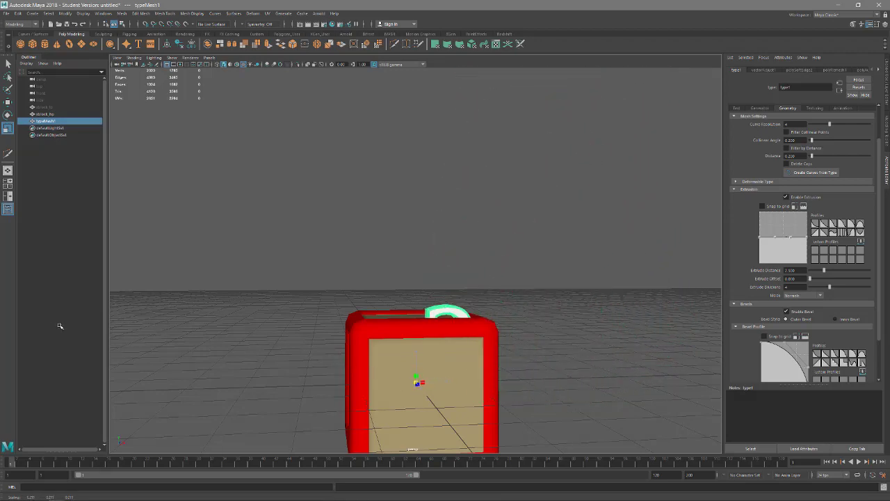
Centre the numeral within the block's front panel, positioning it in the front view with wireframe display.
alt+drag(209, 304, 344, 262)
key(space)
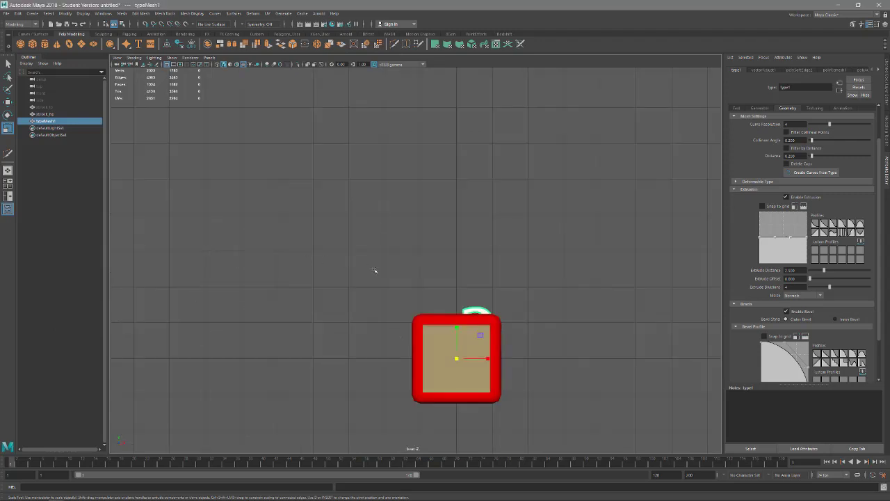
key(4)
alt+right_drag(374, 270, 411, 299)
alt+middle_drag(417, 352, 379, 244)
alt+right_drag(381, 247, 463, 262)
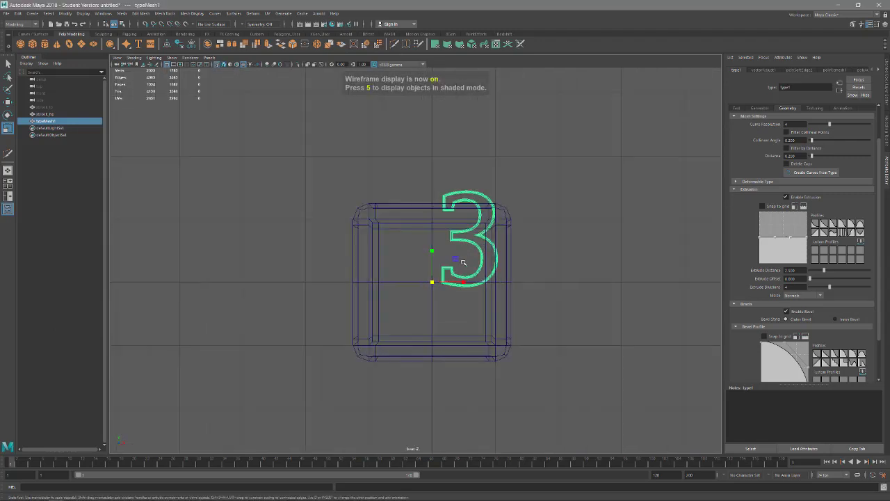
key(w)
drag(457, 258, 421, 305)
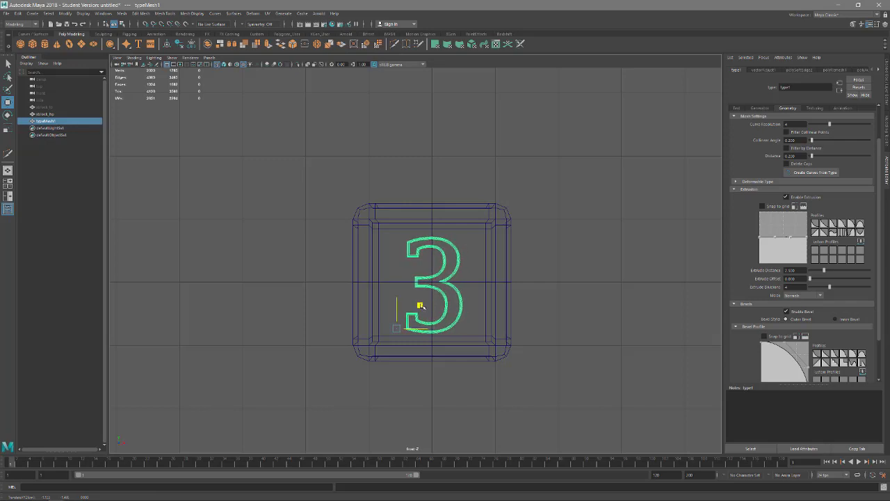
scroll(424, 303, up, 4)
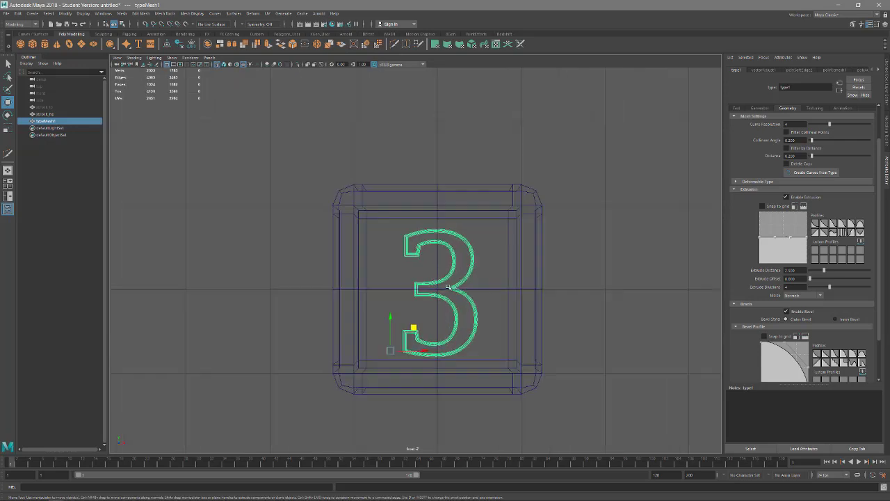
drag(387, 332, 388, 332)
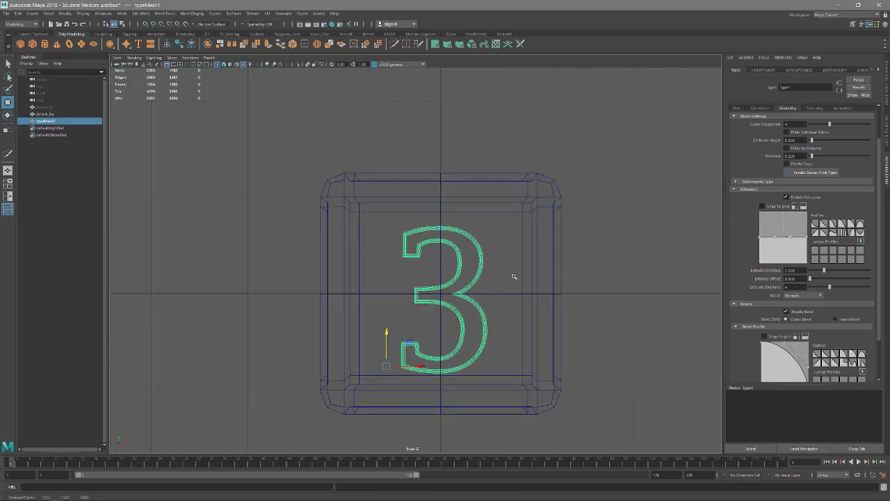
In the perspective view, move the numeral forward from the middle of the block toward its front face.
key(space)
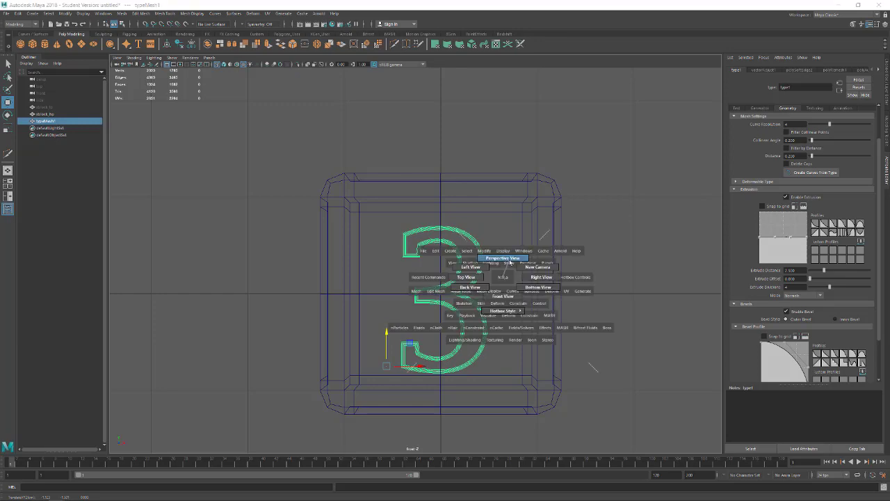
drag(509, 262, 510, 263)
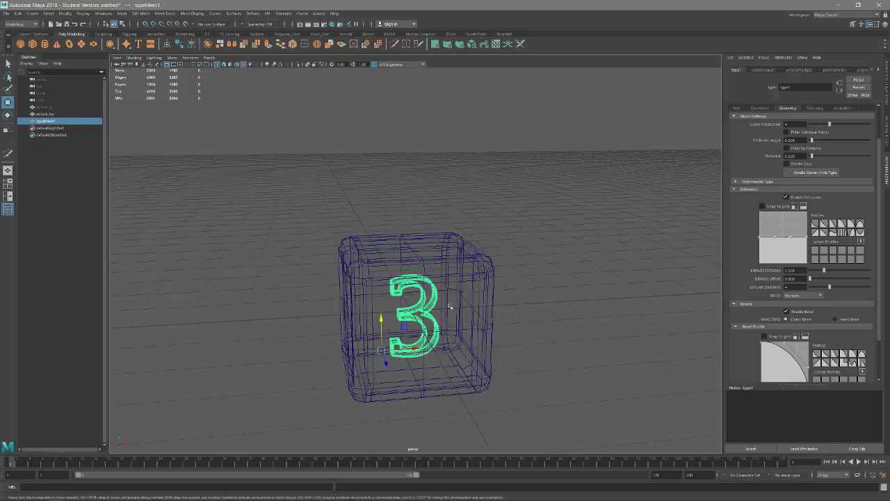
click(449, 304)
click(432, 300)
alt+drag(432, 300, 456, 326)
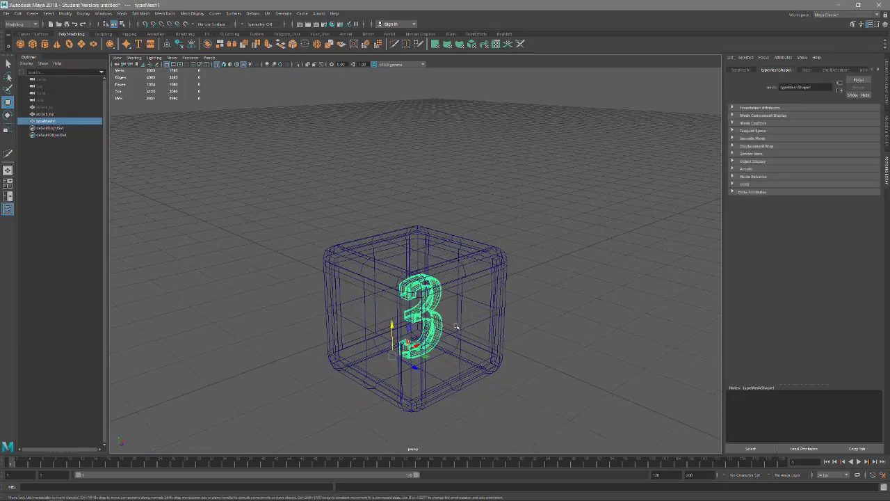
key(w)
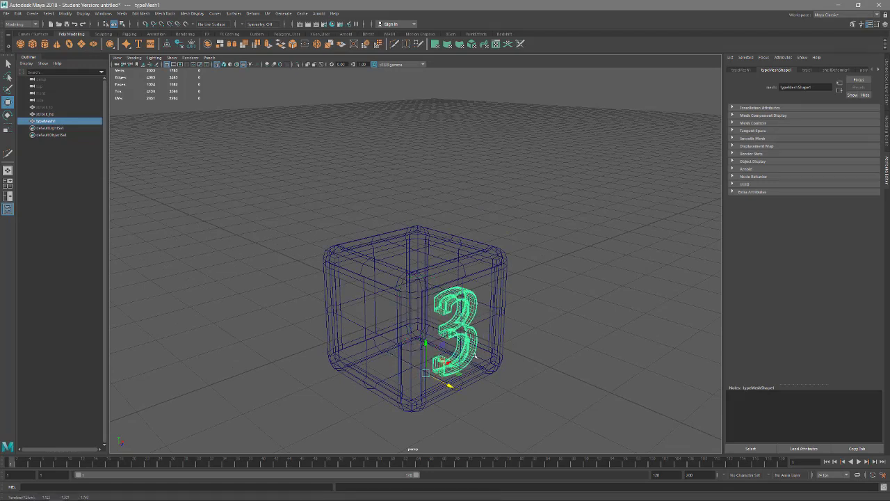
Fine-tune the numeral's depth in the side view so its front sits slightly proud of the recessed panel.
key(space)
click(513, 356)
scroll(313, 252, up, 4)
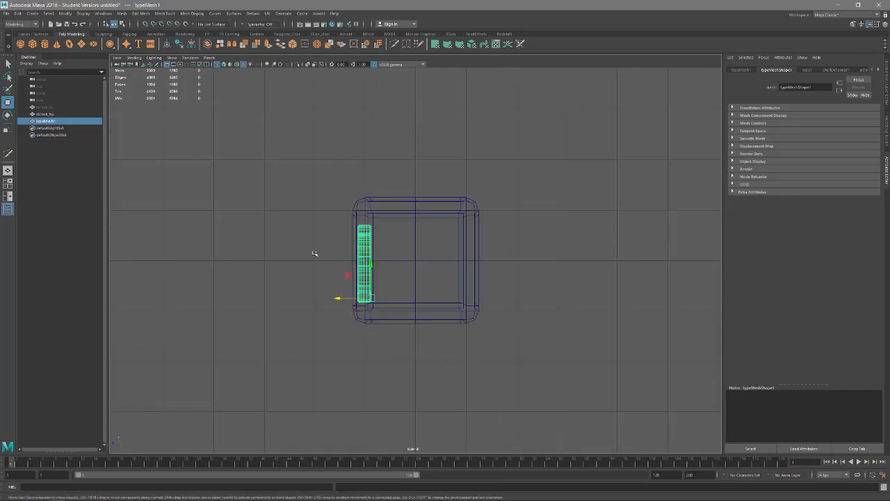
scroll(471, 292, up, 5)
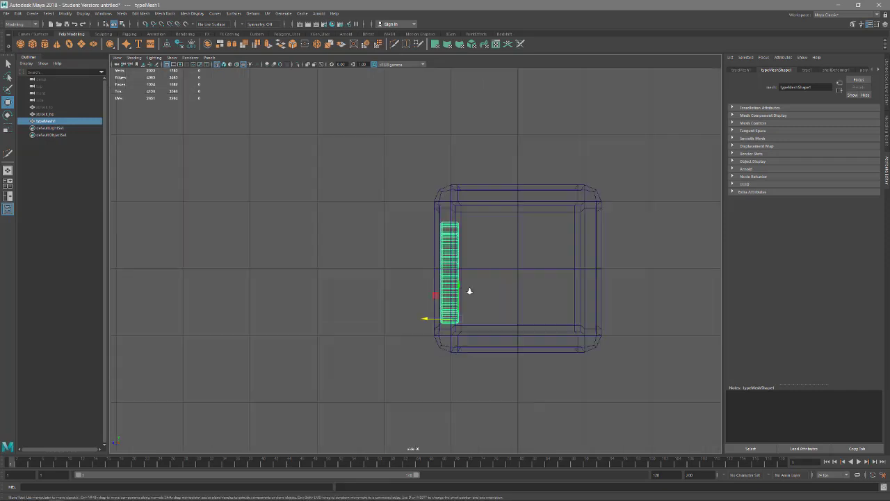
mouse_move(453, 357)
mouse_down()
mouse_move(429, 357)
mouse_move(446, 356)
mouse_up()
Return to the perspective view and examine the wireframe numeral's depth and placement in the block from several angles.
key(space)
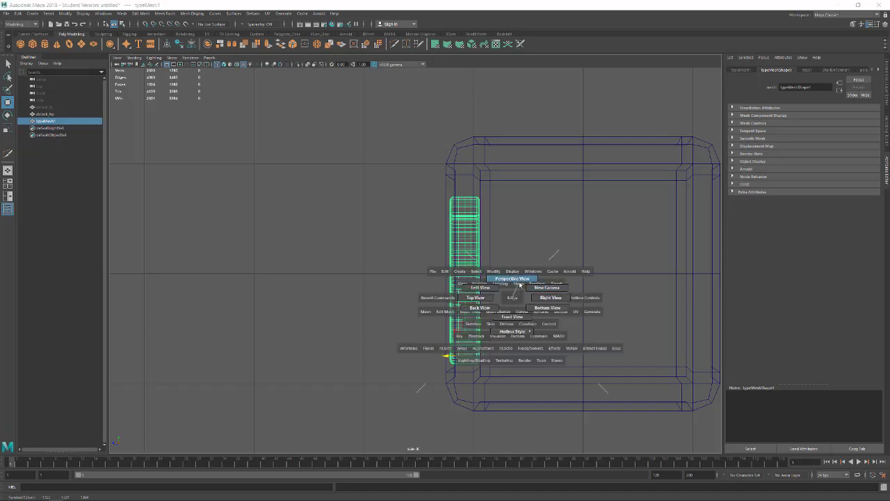
drag(518, 281, 516, 279)
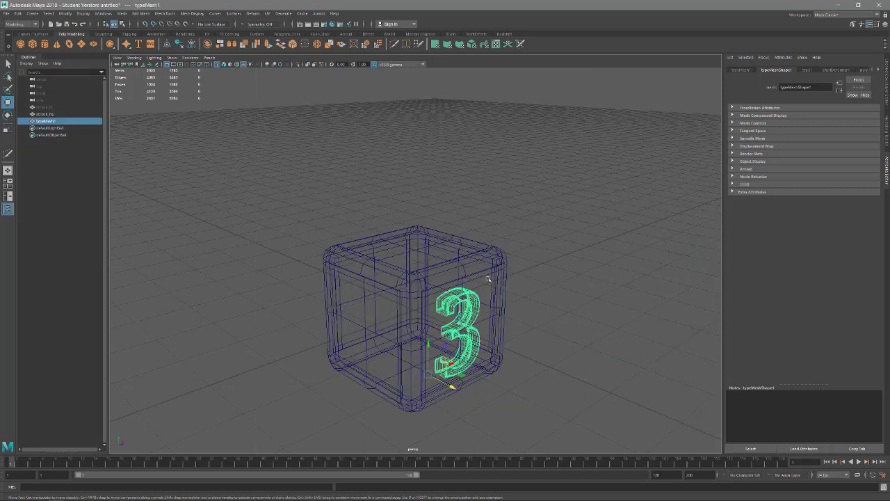
alt+drag(454, 280, 447, 251)
alt+drag(437, 292, 417, 290)
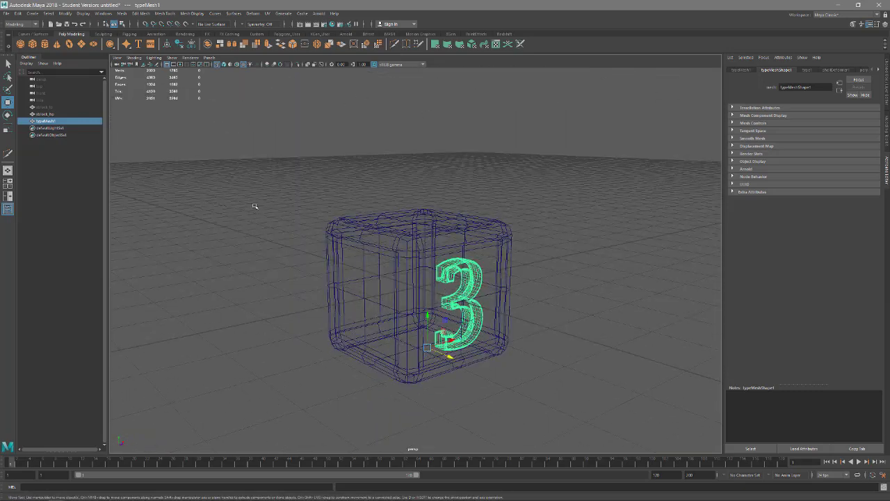
scroll(416, 269, up, 4)
scroll(416, 270, up, 2)
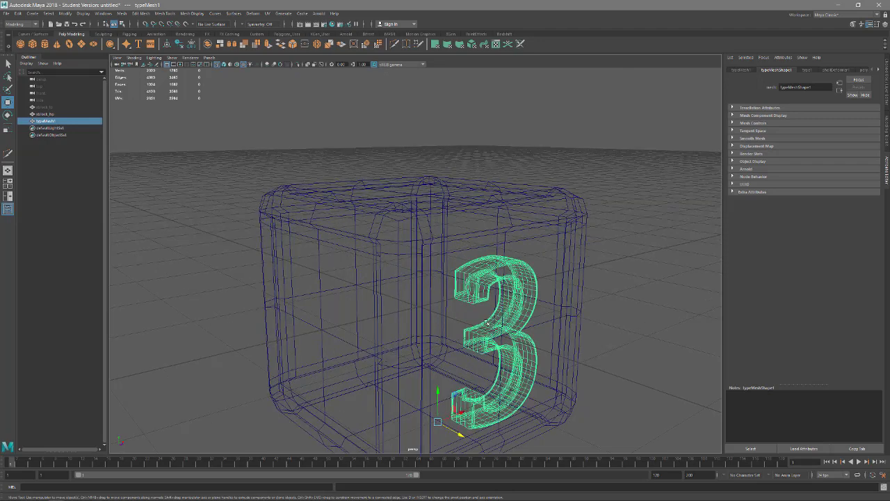
alt+drag(516, 321, 422, 255)
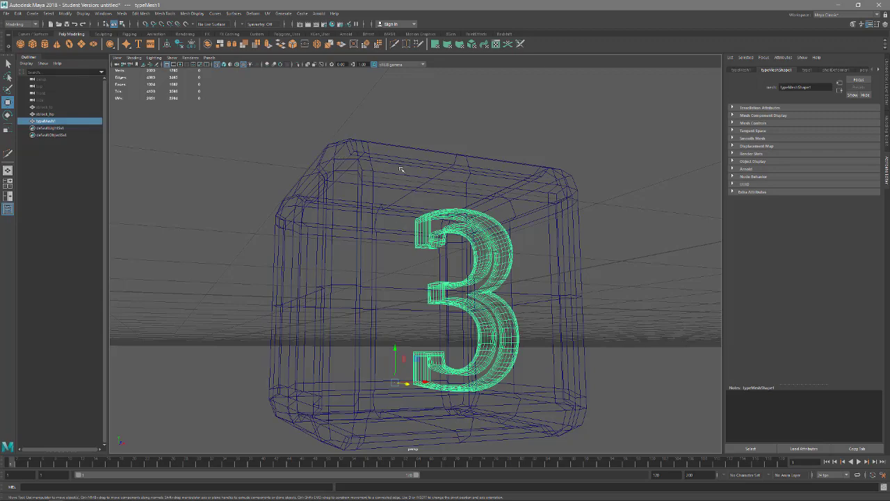
alt+drag(426, 277, 318, 238)
alt+drag(495, 319, 481, 311)
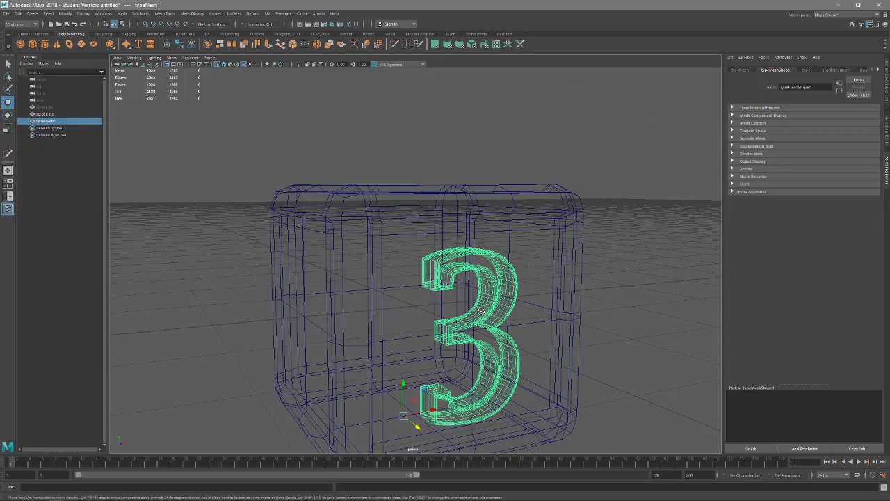
Switch to shaded display and start assigning a new material to the numeral.
key(5)
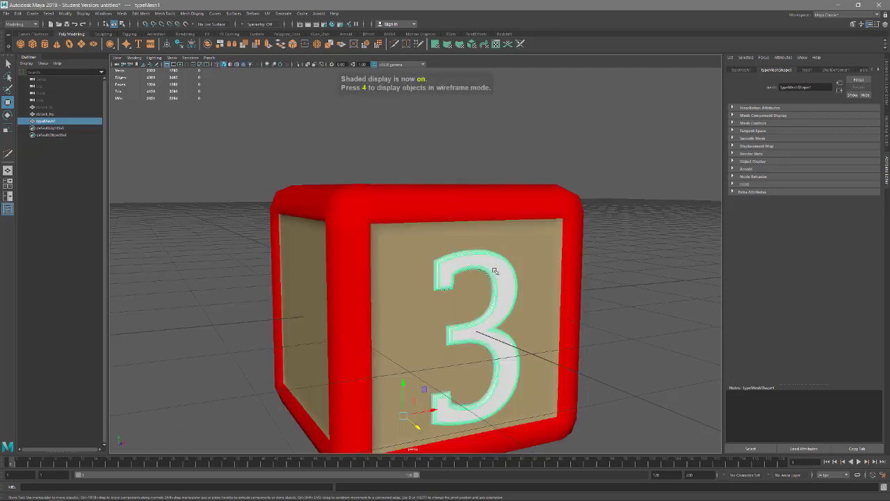
right_click(494, 269)
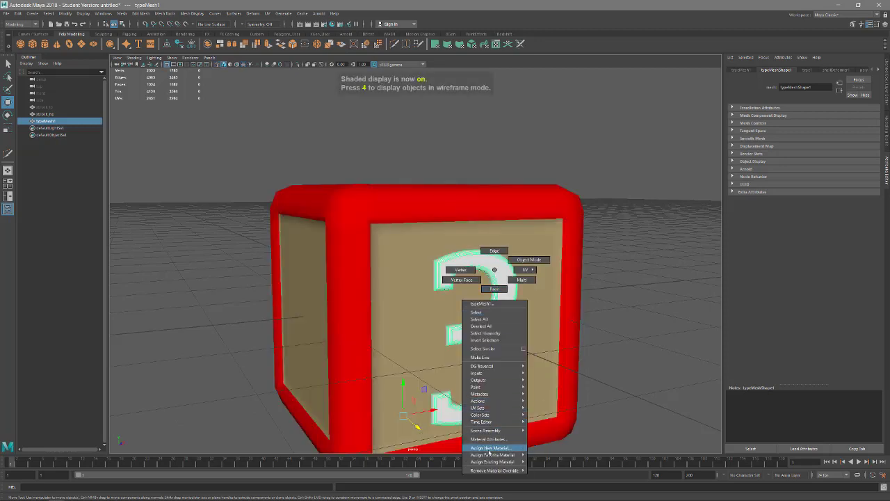
Assign the existing red m_block_edges material to the 3 on the block's front face.
mouse_move(520, 462)
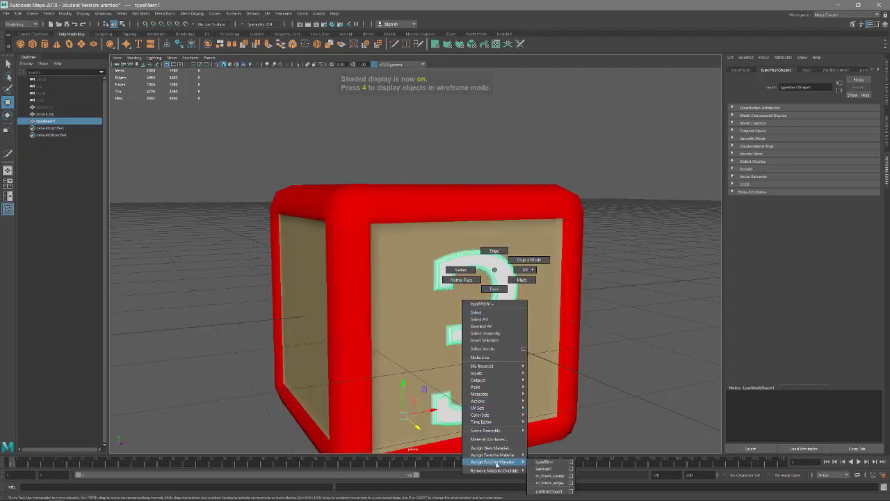
click(551, 485)
alt+drag(489, 387, 596, 316)
scroll(625, 303, down, 3)
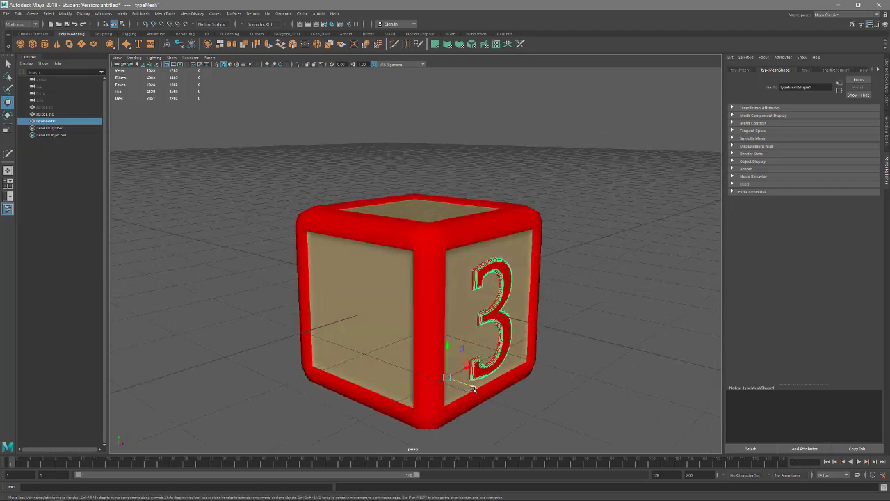
Duplicate the 3 onto the block's opposite face and turn the copy 180 degrees about its centred pivot.
key(ctrl+d)
drag(474, 388, 417, 335)
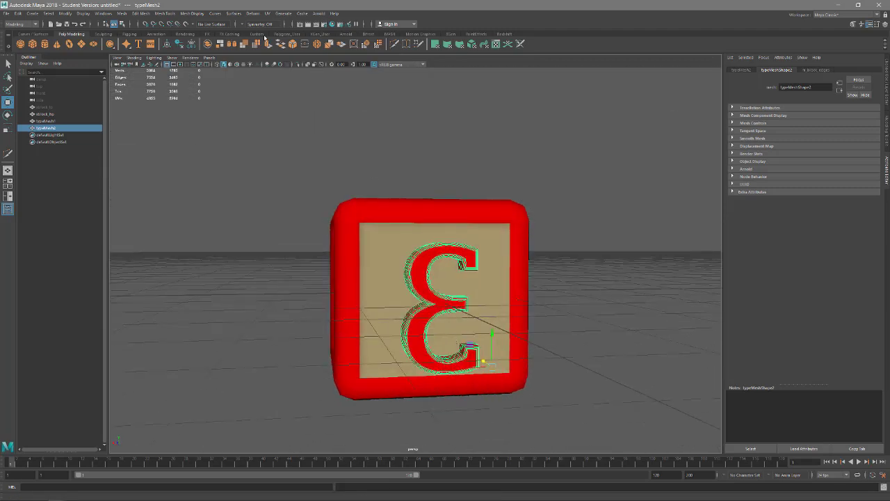
click(167, 45)
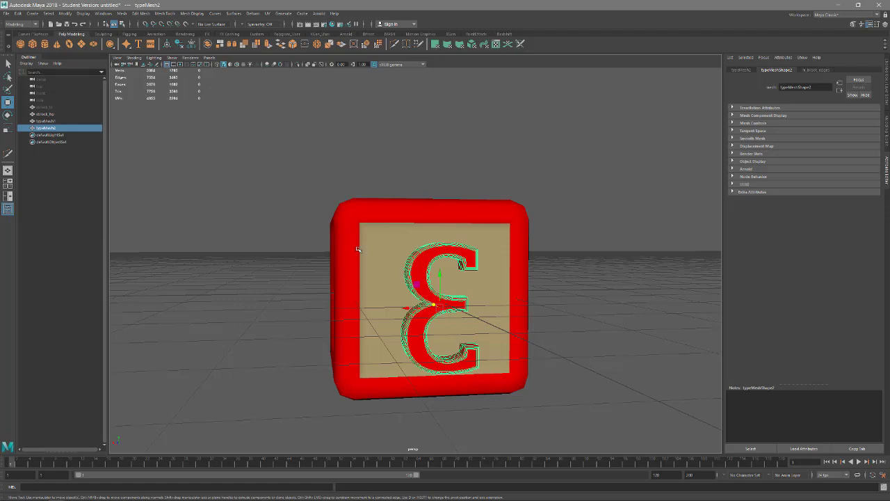
key(e)
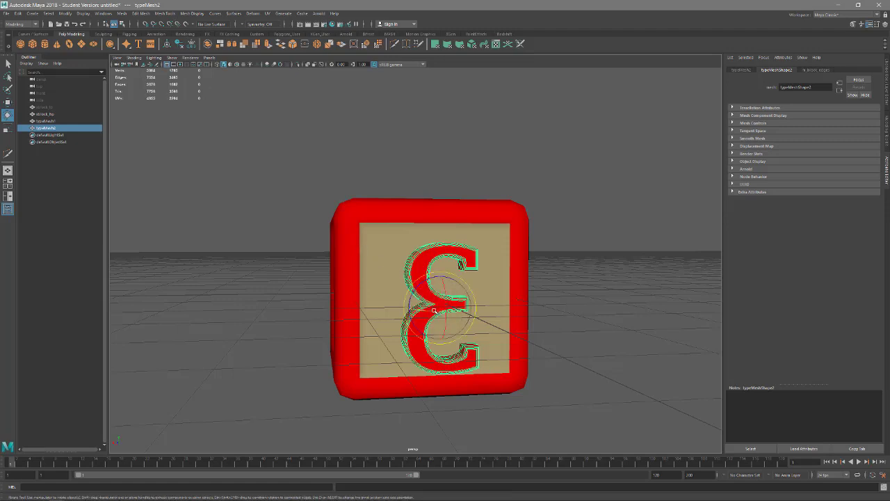
drag(436, 310, 343, 291)
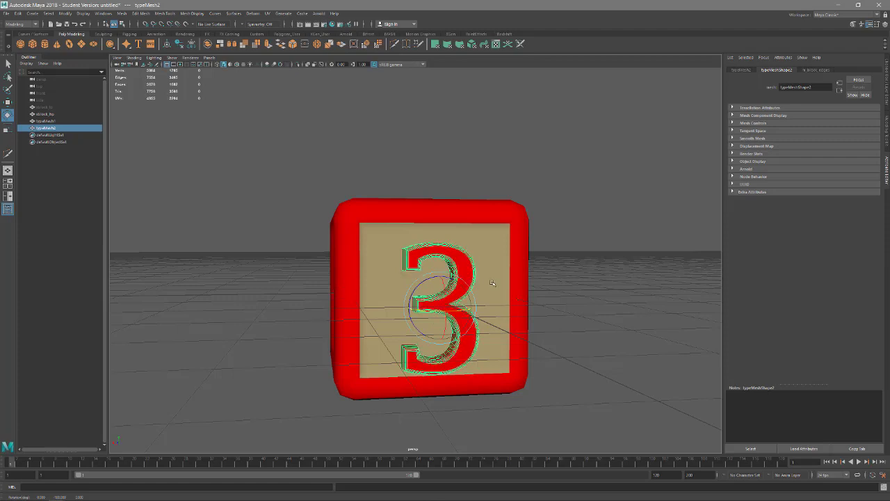
Sink the duplicated 3 into its block face, matching the original's depth in the wireframe side view.
alt+drag(493, 283, 541, 299)
key(w)
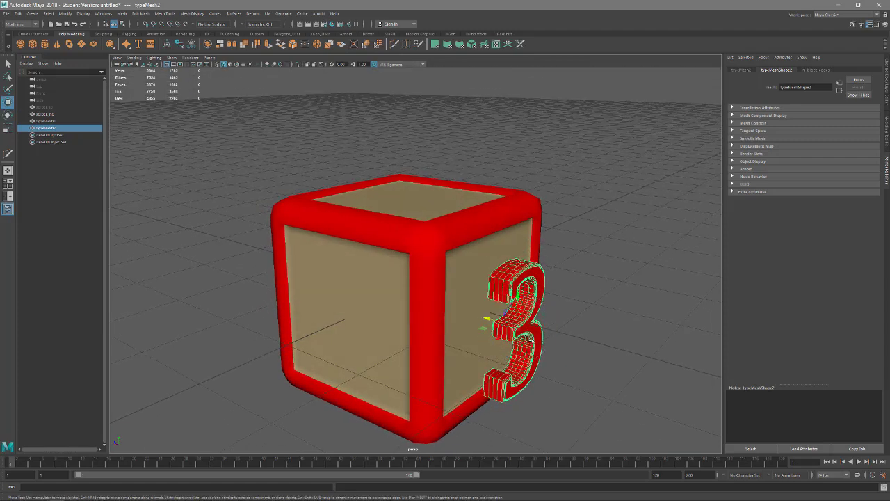
drag(485, 322, 455, 312)
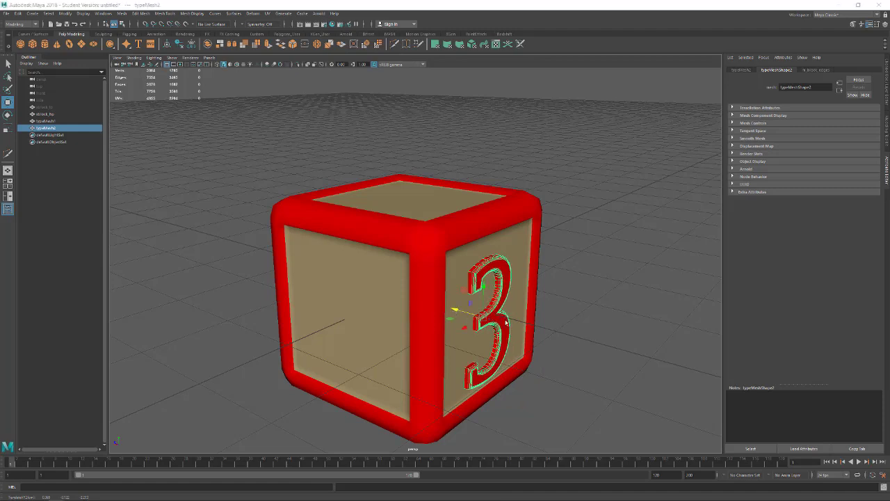
key(space)
click(551, 321)
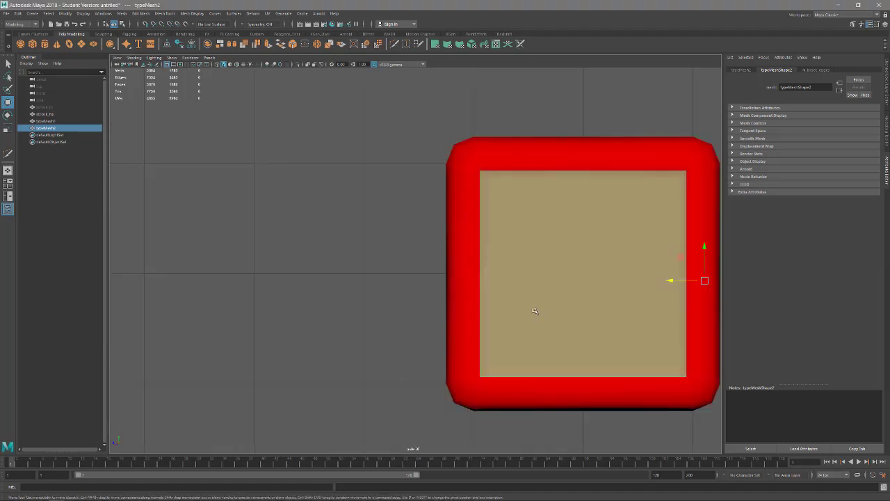
key(5)
key(4)
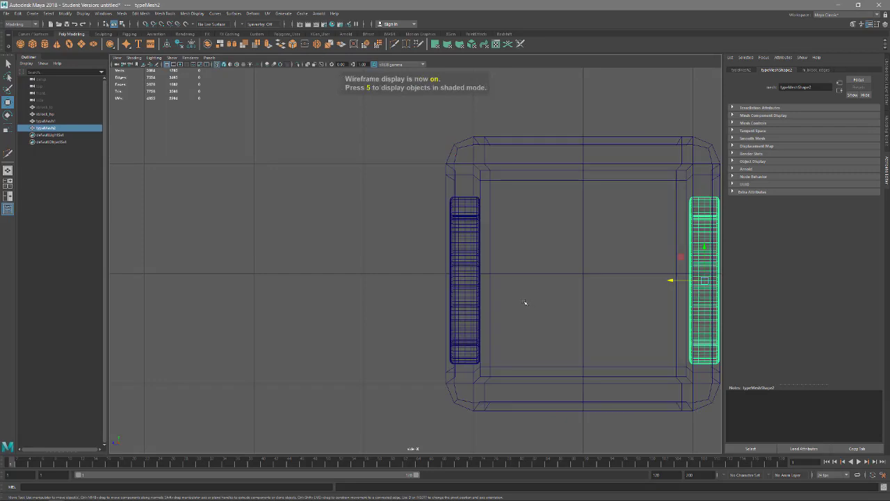
alt+middle_drag(567, 306, 458, 304)
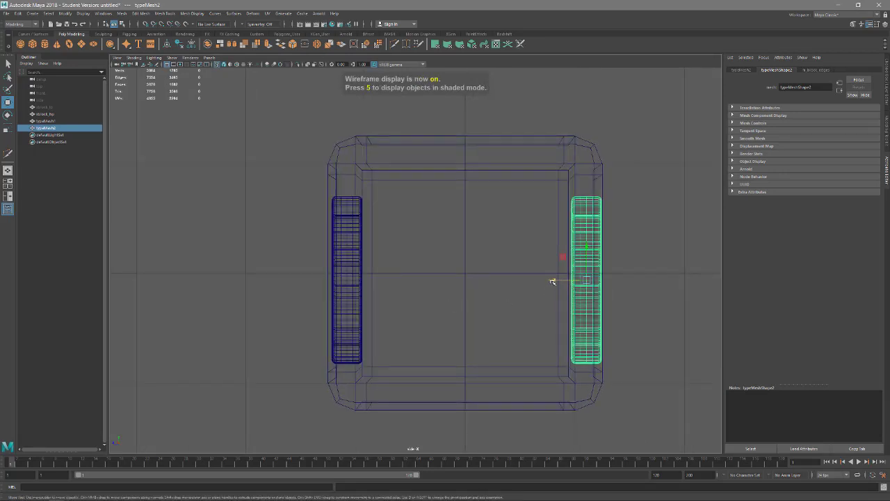
key(space)
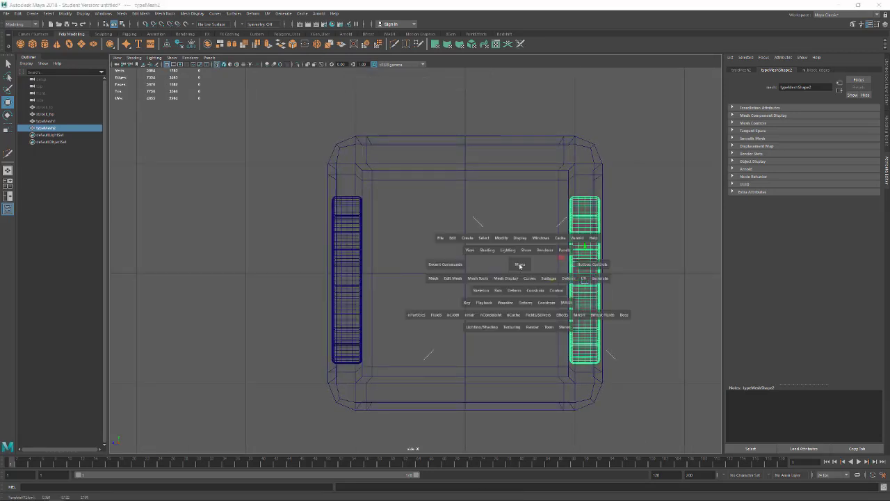
drag(520, 265, 477, 253)
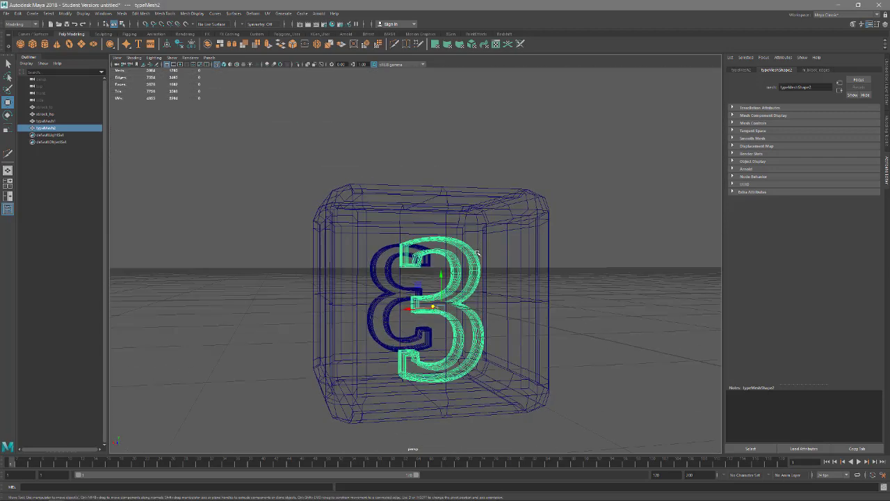
Select both 3 meshes and triangulate them.
right_drag(476, 201, 506, 192)
click(481, 214)
alt+drag(478, 219, 440, 276)
click(436, 263)
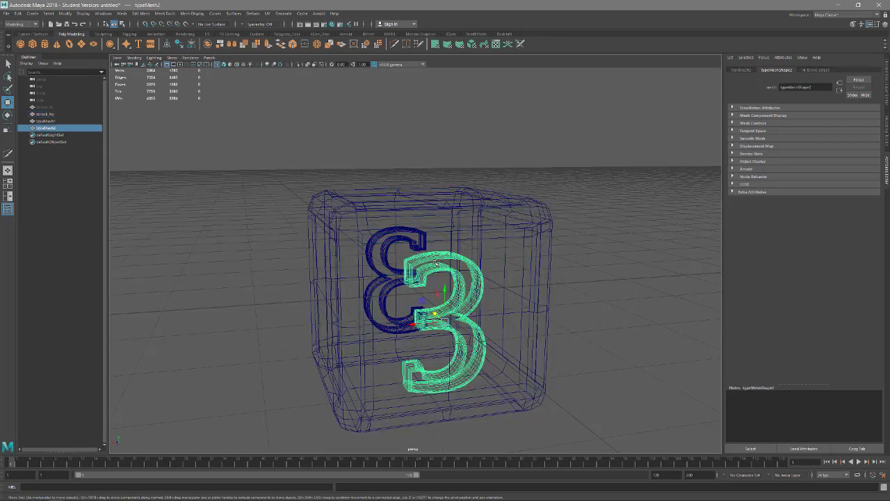
alt+drag(406, 233, 458, 266)
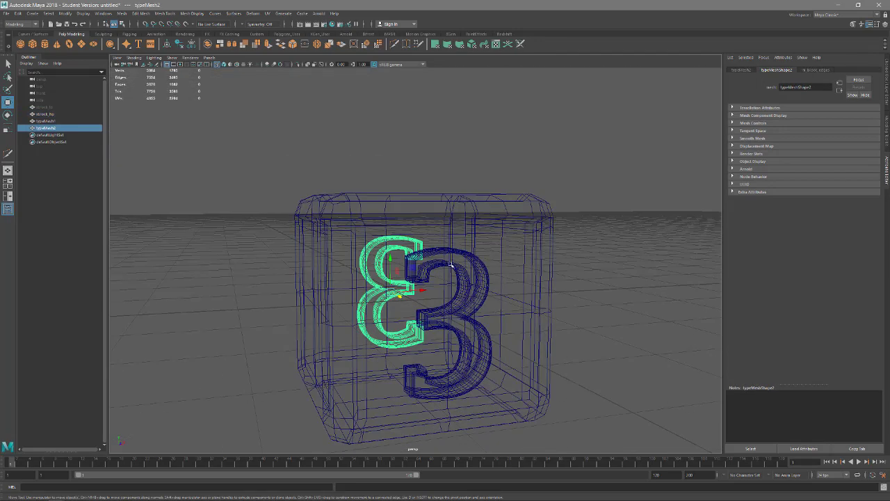
shift+click(450, 265)
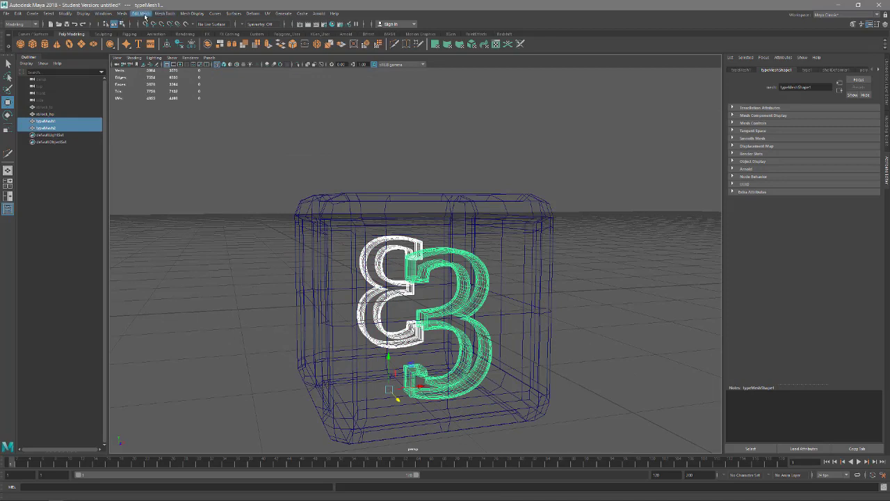
click(125, 15)
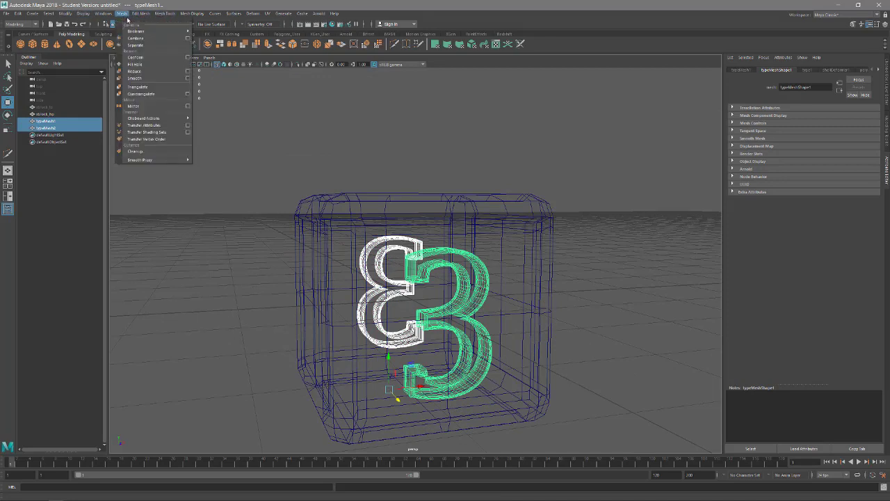
click(149, 87)
scroll(483, 268, up, 3)
mouse_move(483, 268)
alt+mouse_down()
mouse_move(465, 278)
mouse_move(484, 299)
mouse_move(480, 285)
alt+mouse_up()
scroll(477, 290, down, 4)
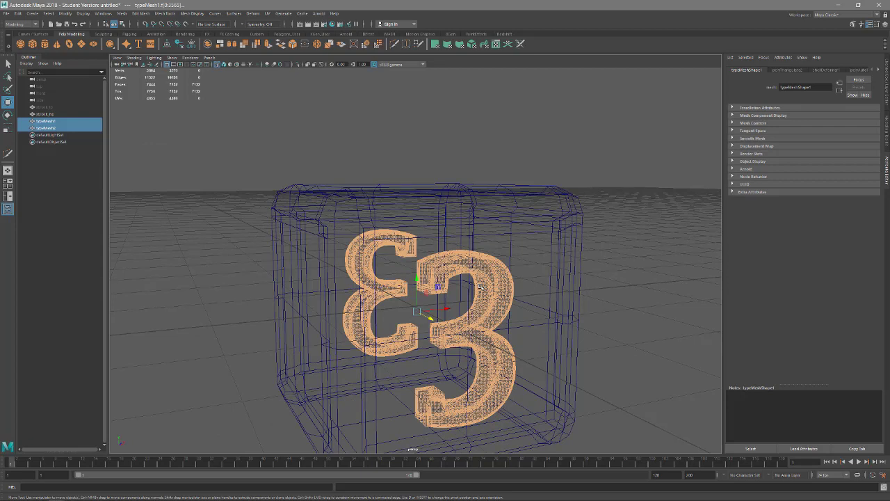
Look at the xnormal.net download page in the browser and the wk12_example_Normal_color.psd document in Photoshop.
mouse_move(335, 486)
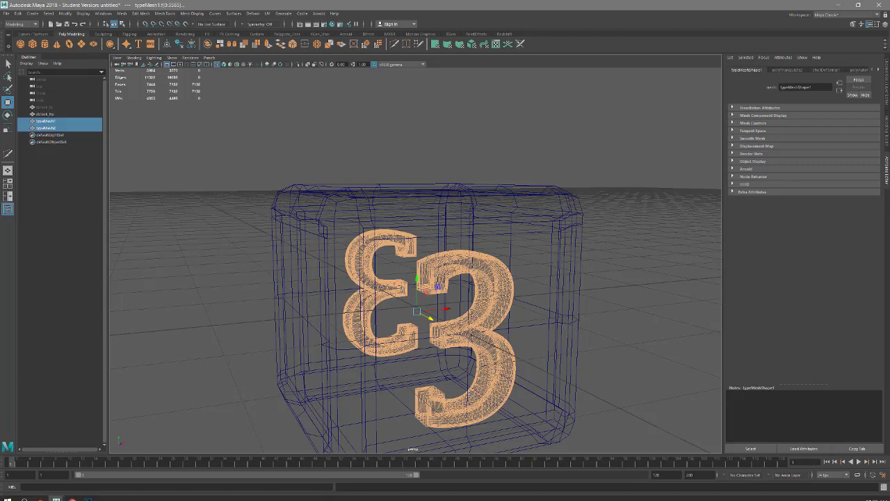
click(72, 493)
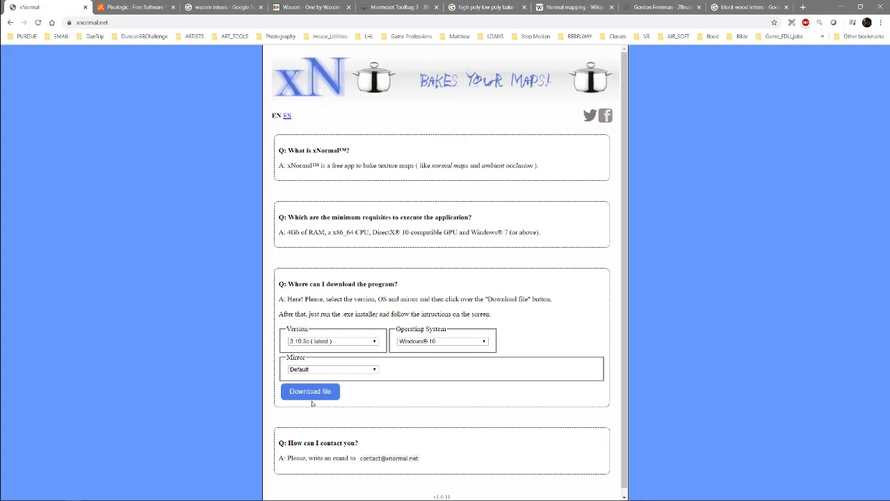
click(111, 22)
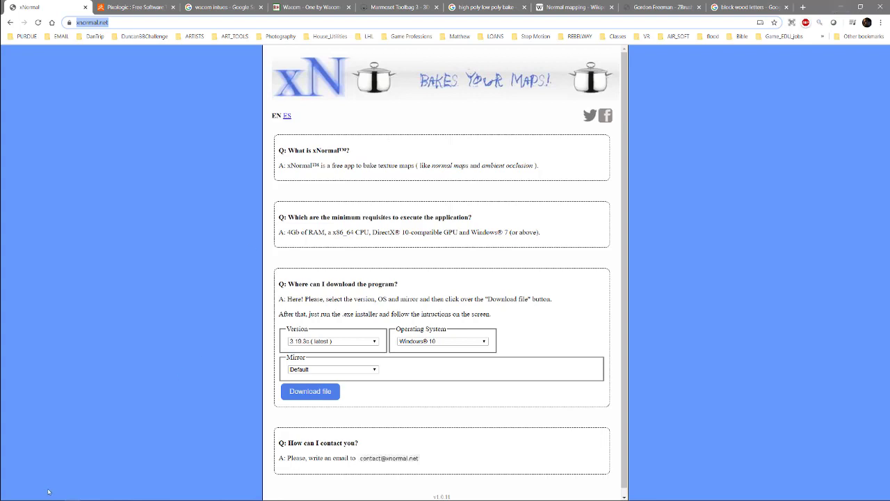
mouse_move(48, 498)
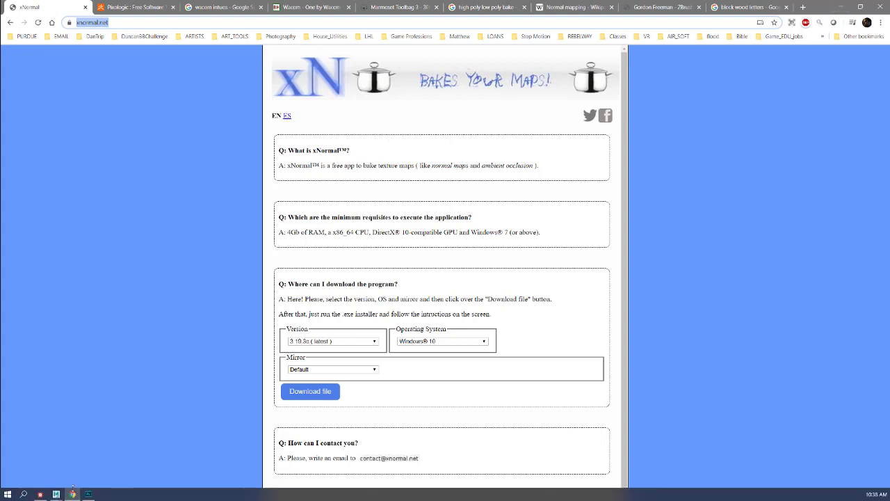
mouse_move(81, 495)
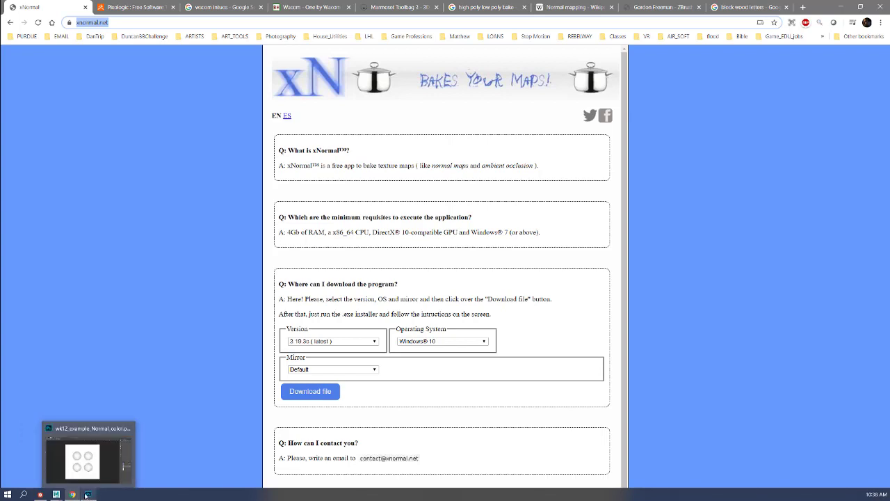
click(86, 495)
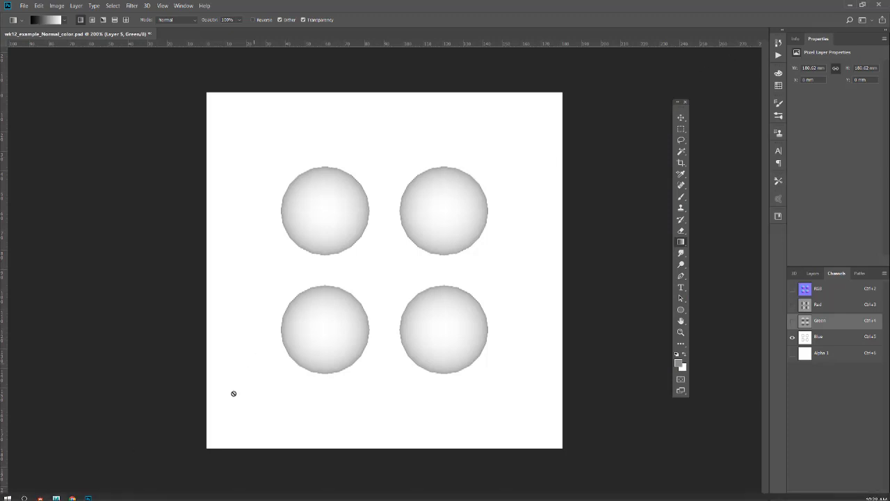
Return to Maya, display the block shaded with textures and examine the triangulated 3 up close.
mouse_move(62, 489)
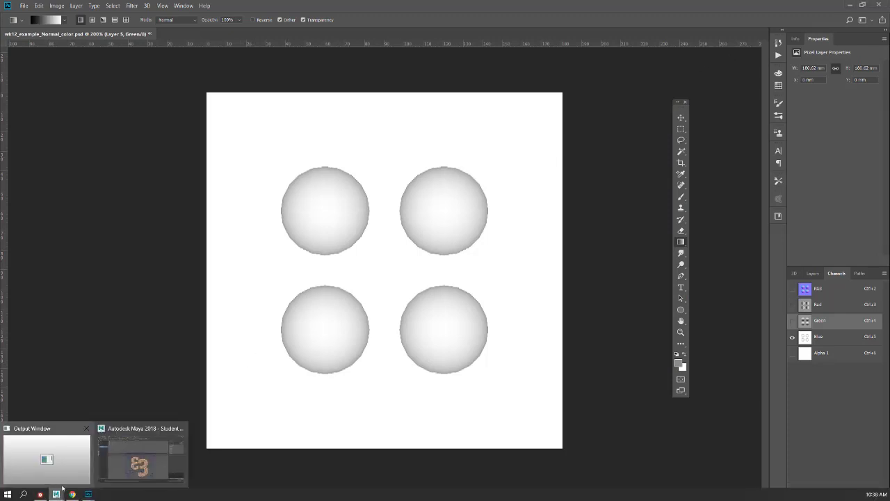
click(147, 459)
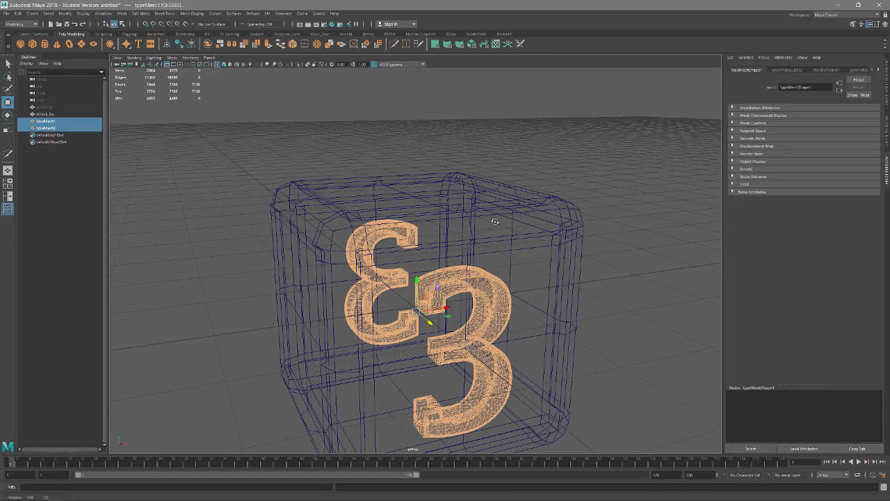
alt+drag(494, 221, 479, 232)
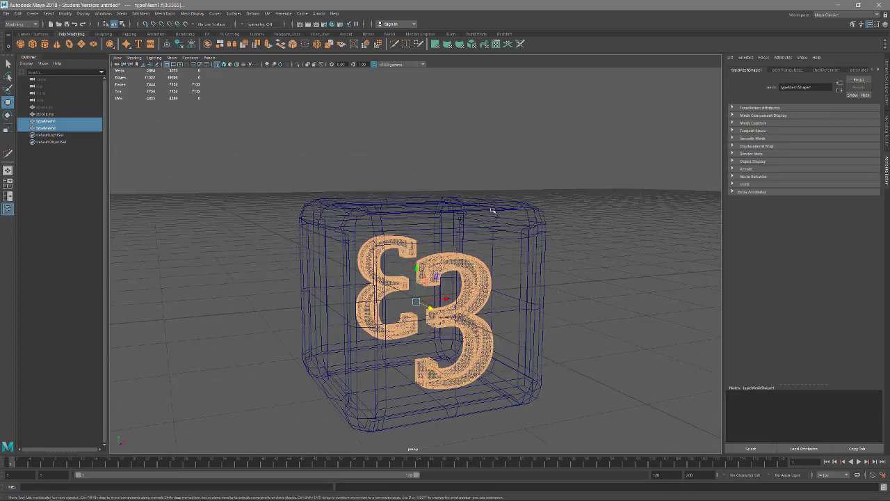
click(492, 210)
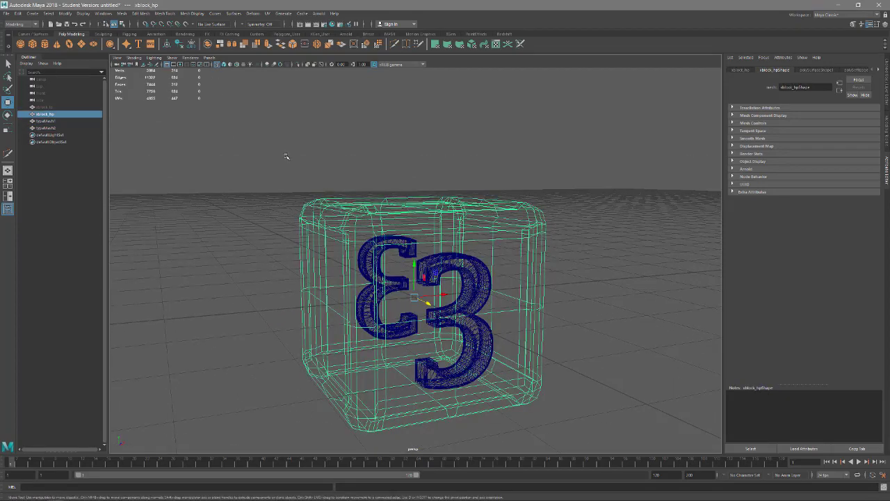
key(6)
click(475, 280)
scroll(487, 269, up, 5)
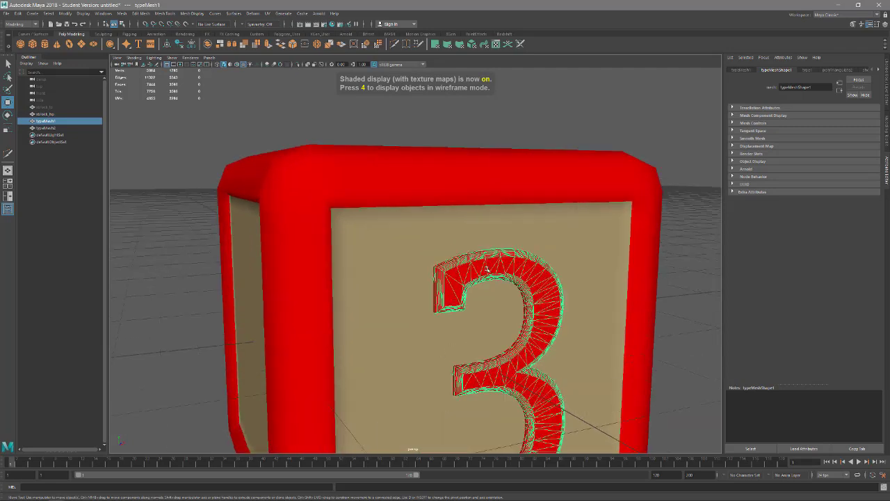
scroll(488, 268, up, 2)
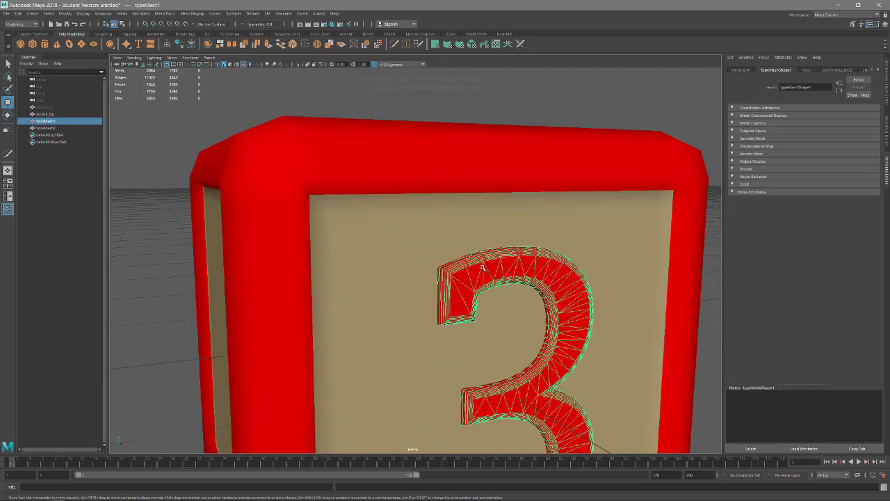
scroll(486, 272, down, 7)
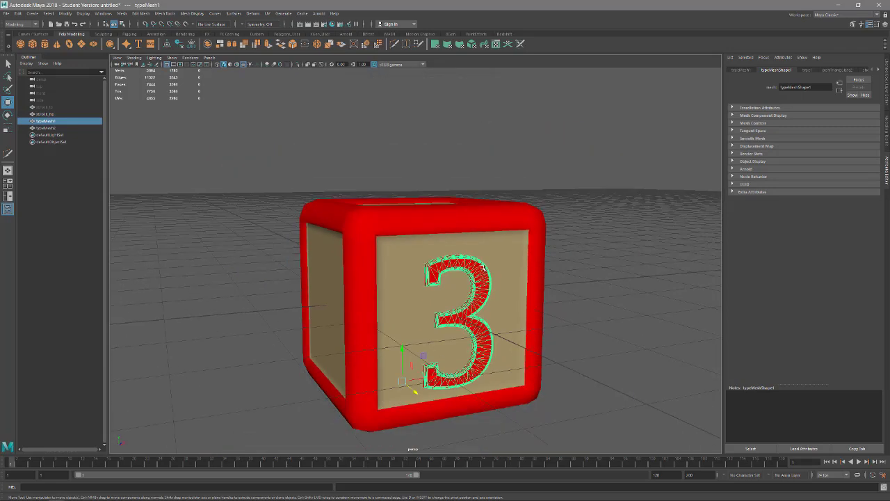
Smooth the block mesh with 2 divisions, return to object mode and deselect everything.
click(352, 206)
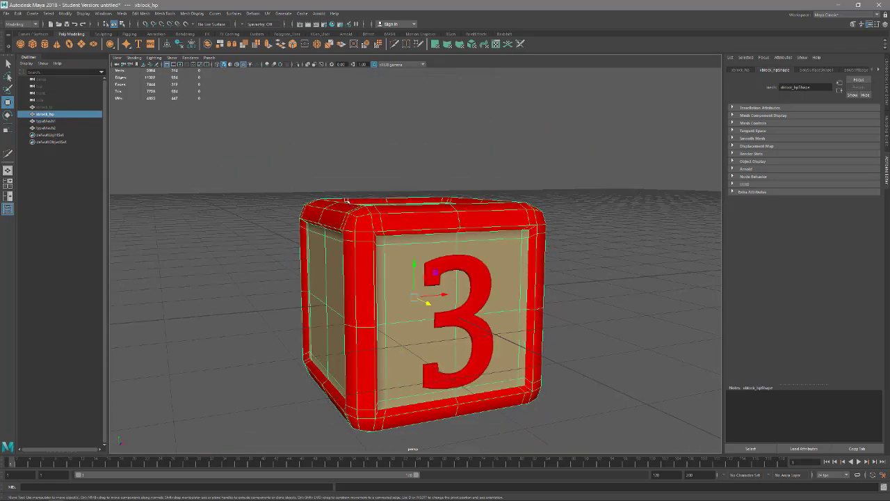
click(124, 15)
click(146, 79)
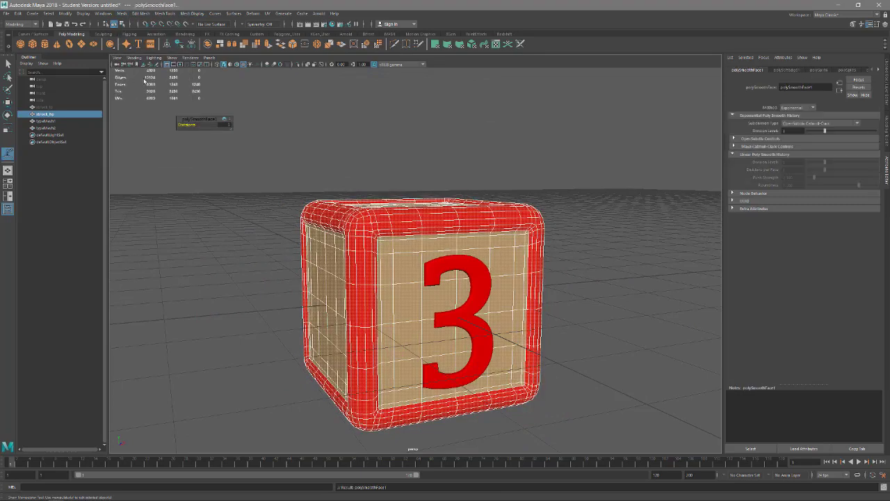
drag(188, 125, 203, 125)
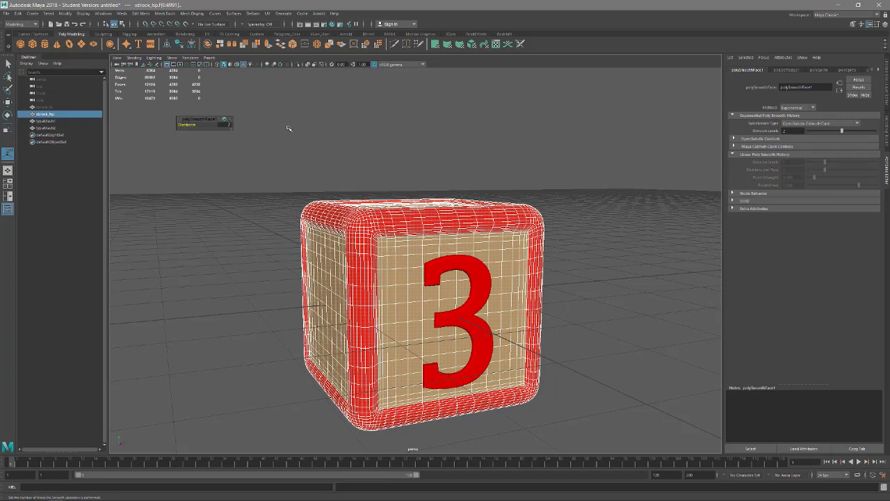
key(q)
right_drag(421, 213, 455, 198)
click(525, 168)
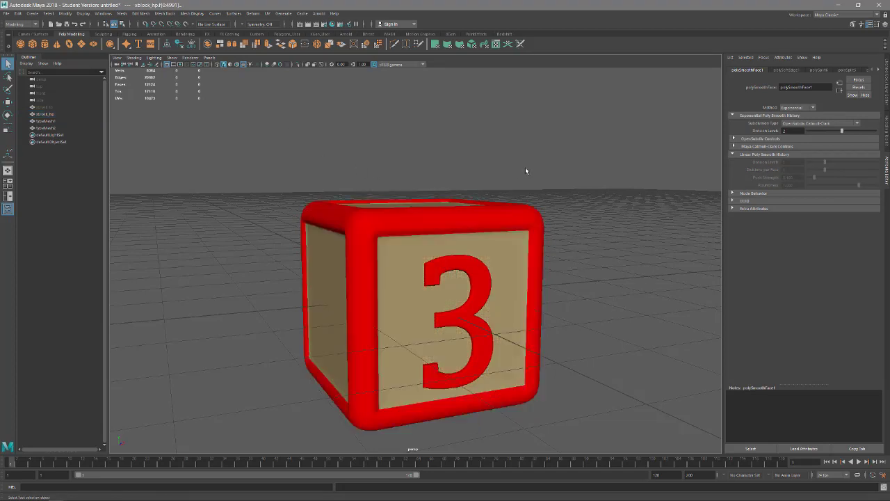
Select xblock_hp together with both 3 meshes and combine them into a single high-poly mesh.
alt+drag(525, 169, 531, 234)
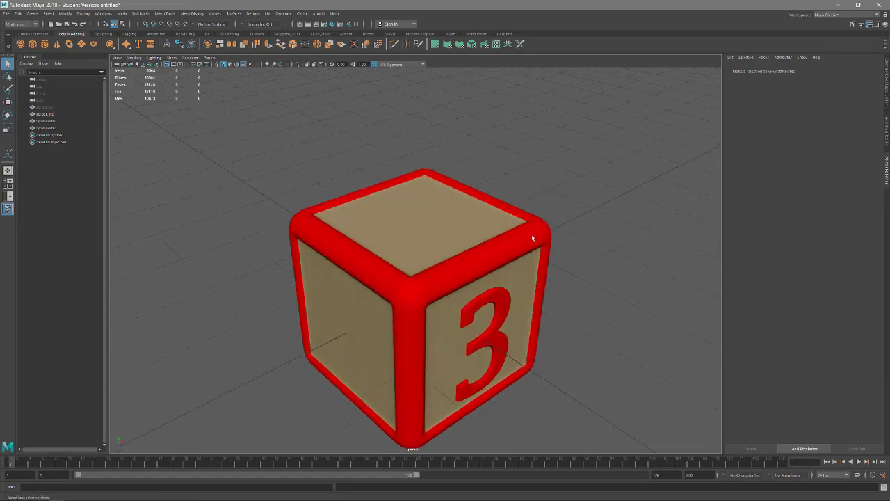
click(531, 234)
scroll(452, 226, up, 5)
alt+drag(454, 241, 372, 208)
scroll(424, 214, down, 5)
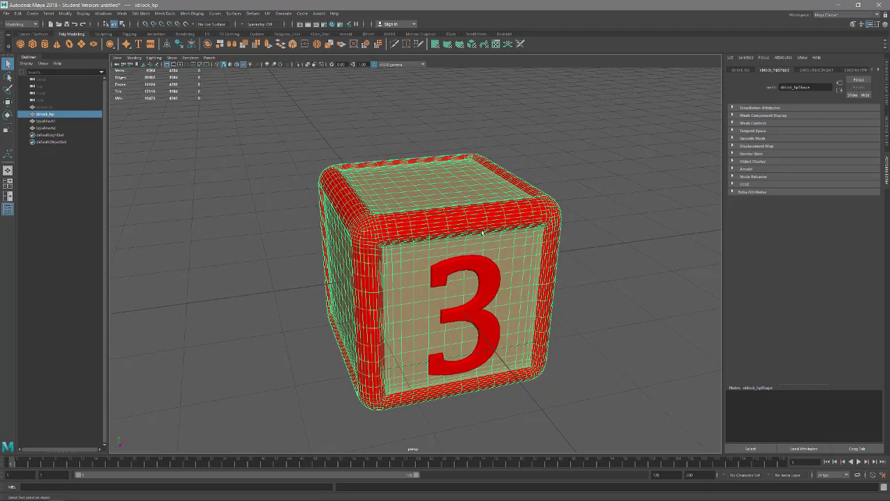
alt+drag(482, 233, 352, 248)
click(468, 253)
shift+click(348, 243)
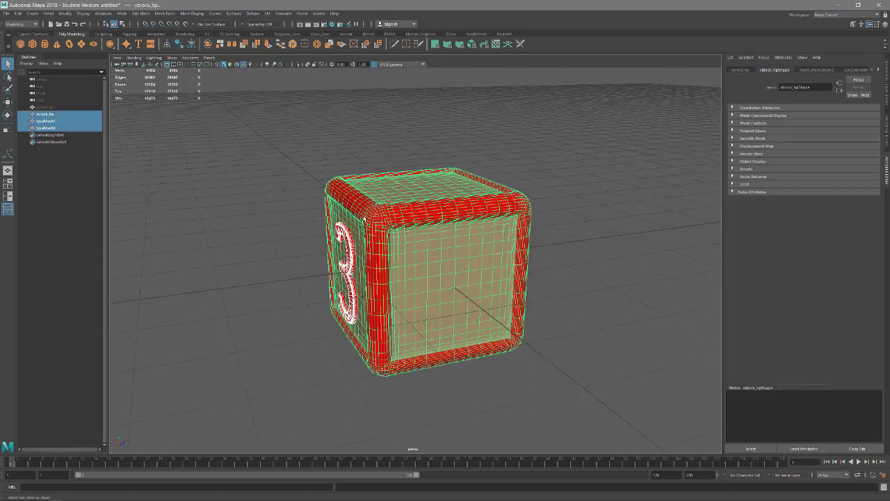
shift+click(362, 231)
click(122, 13)
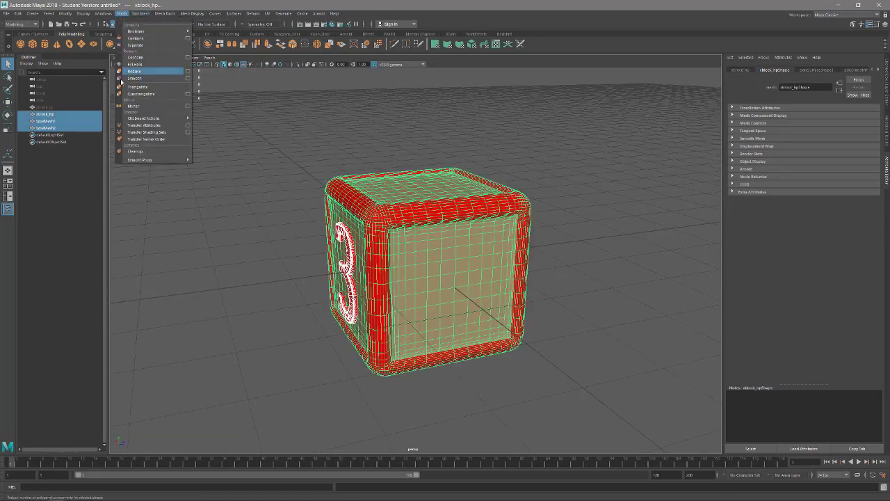
click(139, 39)
Delete the combined high-poly mesh's construction history and freeze its transformations.
alt+drag(126, 142, 180, 152)
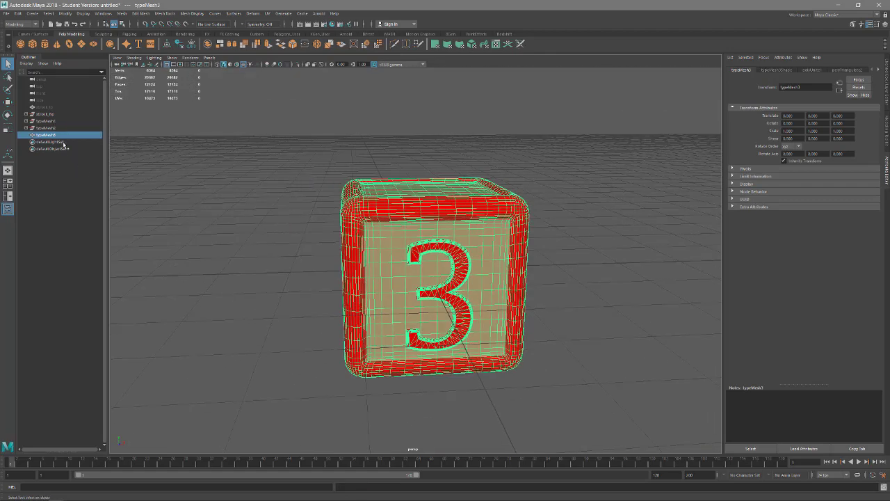
click(178, 43)
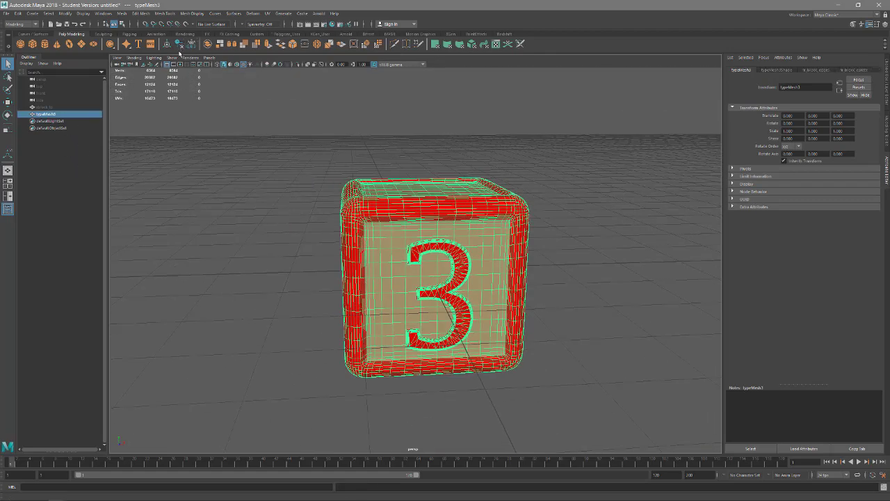
click(191, 44)
Unhide the xblock_lp cube and bevel all its edges with a fraction of 0.2 and 2 segments.
click(46, 108)
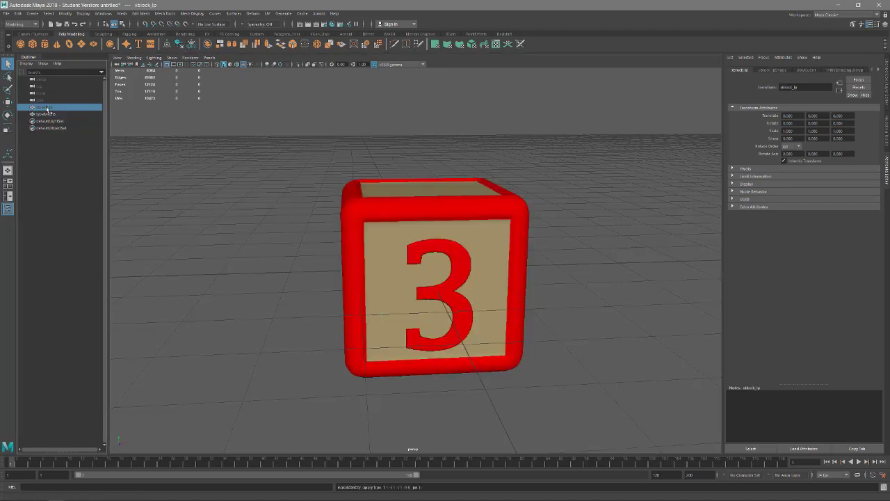
key(shift+h)
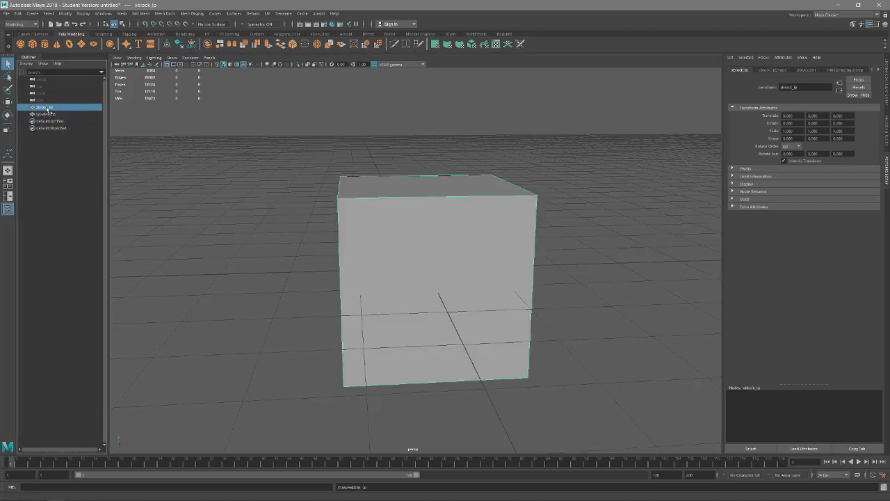
alt+drag(400, 217, 407, 217)
right_drag(407, 216, 408, 202)
drag(246, 106, 611, 428)
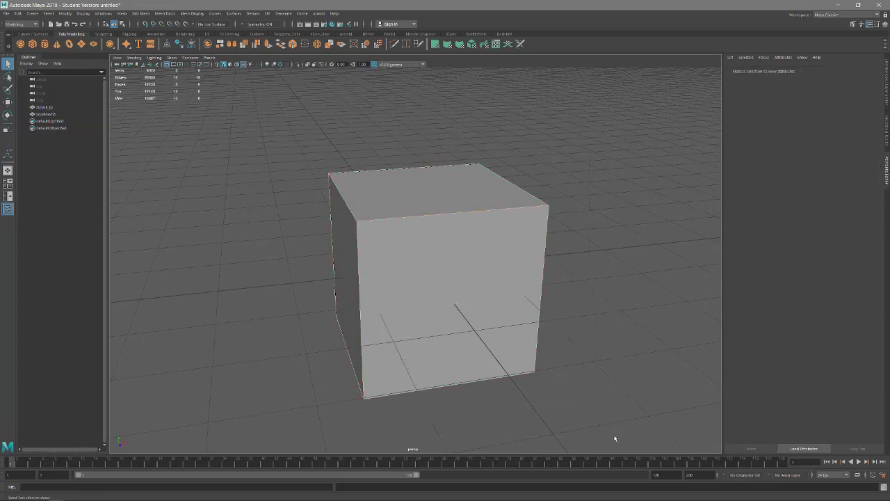
click(293, 44)
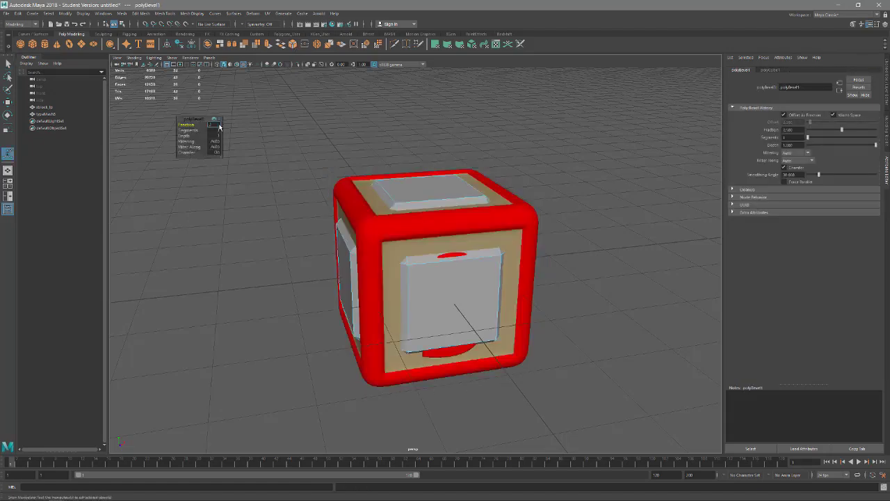
key(Return)
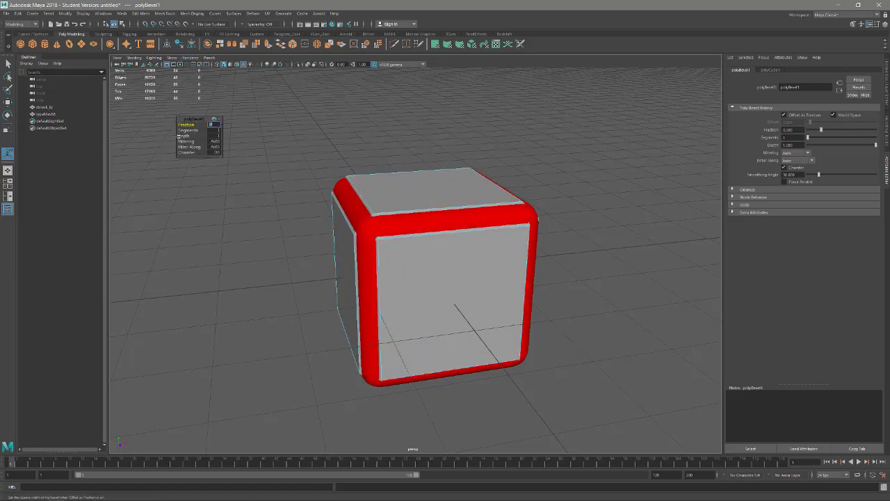
drag(195, 130, 196, 130)
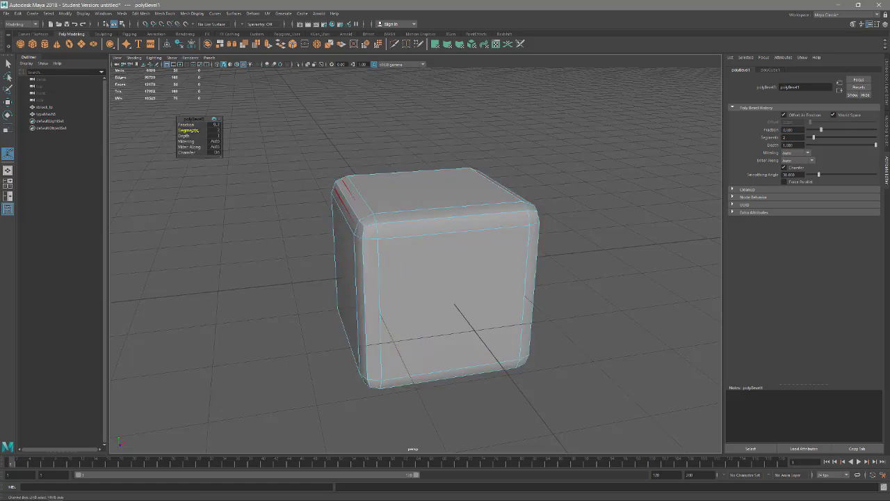
alt+drag(333, 230, 457, 186)
alt+drag(358, 182, 361, 189)
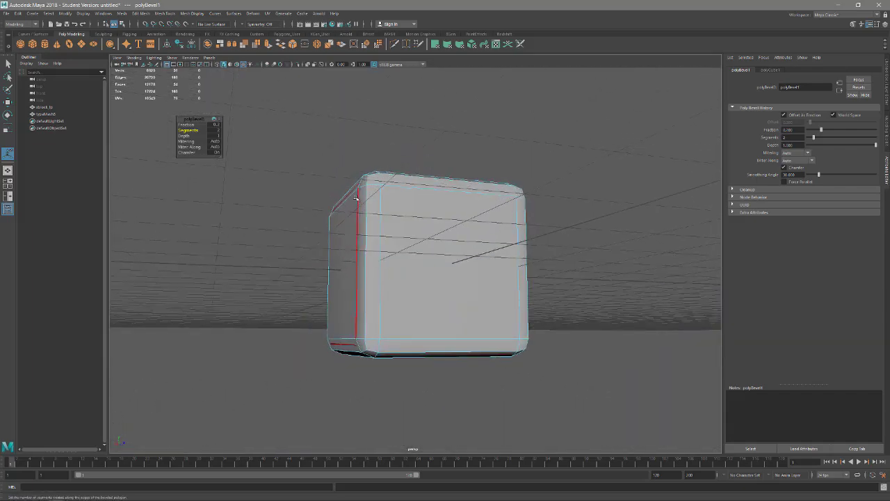
key(q)
Display the scene in wireframe and select all faces of the beveled xblock_lp cube.
alt+drag(465, 214, 389, 208)
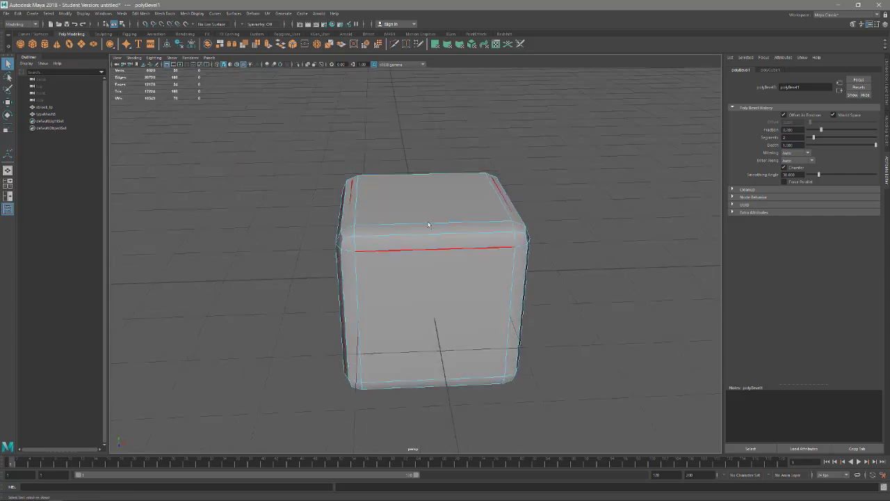
alt+drag(434, 292, 421, 249)
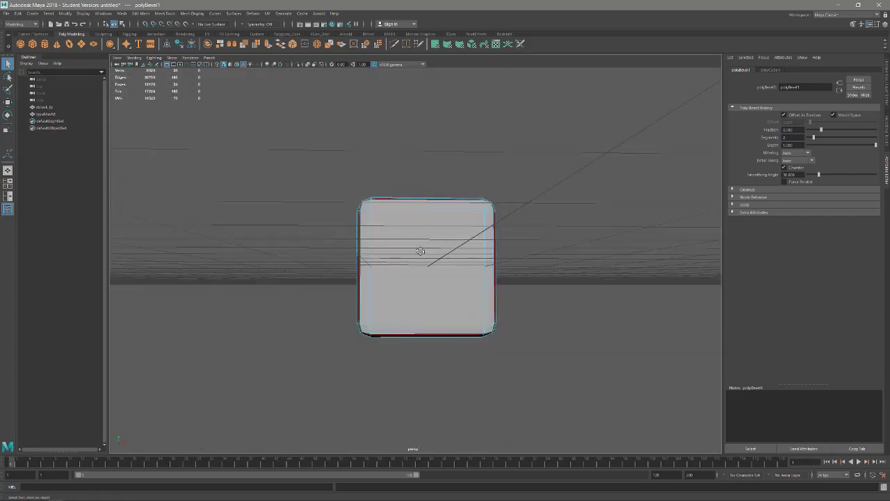
key(4)
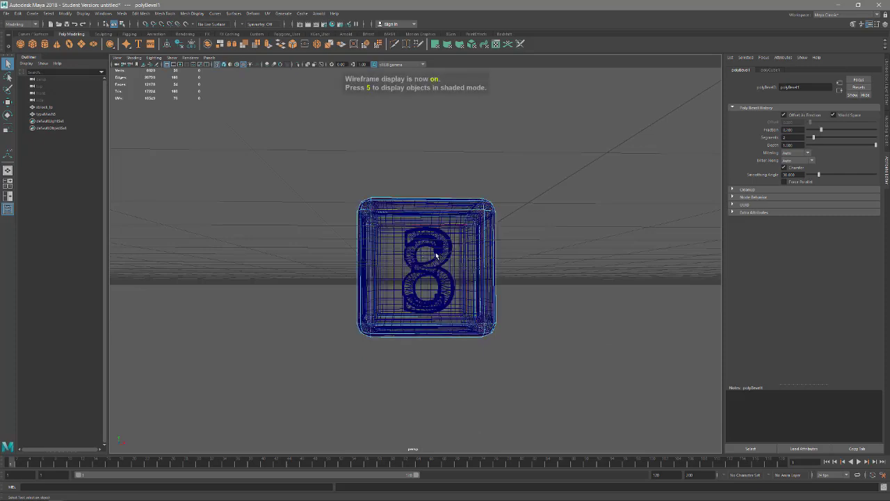
alt+drag(437, 256, 433, 260)
mouse_move(432, 260)
right_down()
mouse_move(435, 287)
mouse_move(432, 278)
right_up()
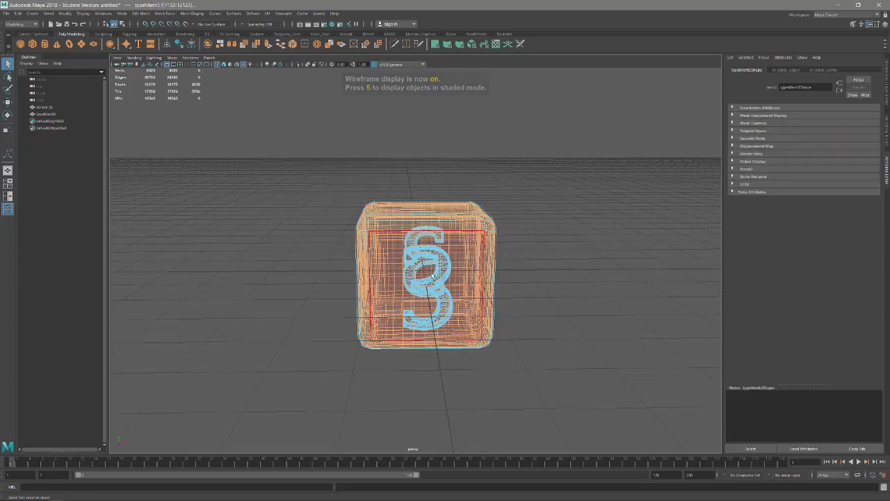
key(ctrl+z)
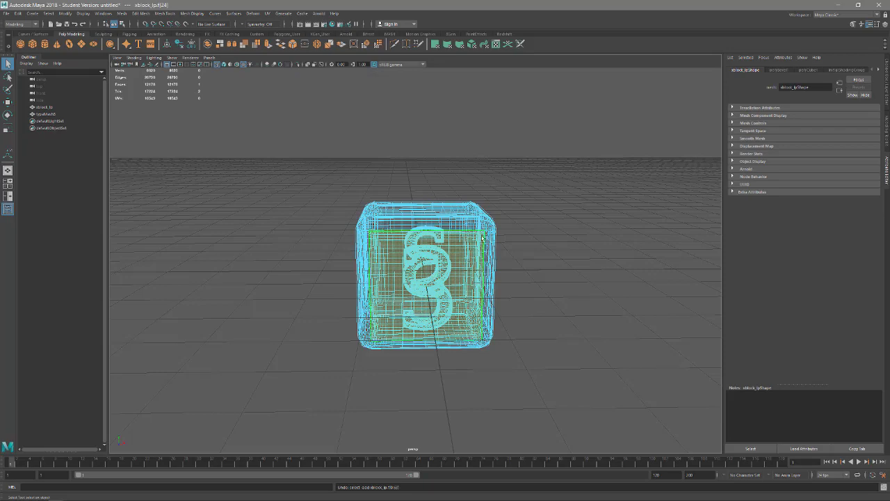
right_drag(481, 226, 515, 219)
click(494, 228)
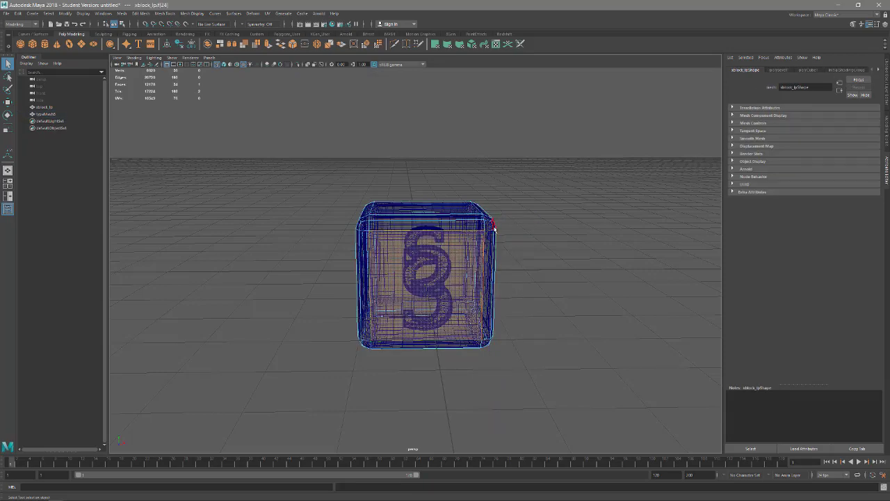
double_click(494, 229)
alt+drag(459, 246, 396, 240)
scroll(455, 239, up, 3)
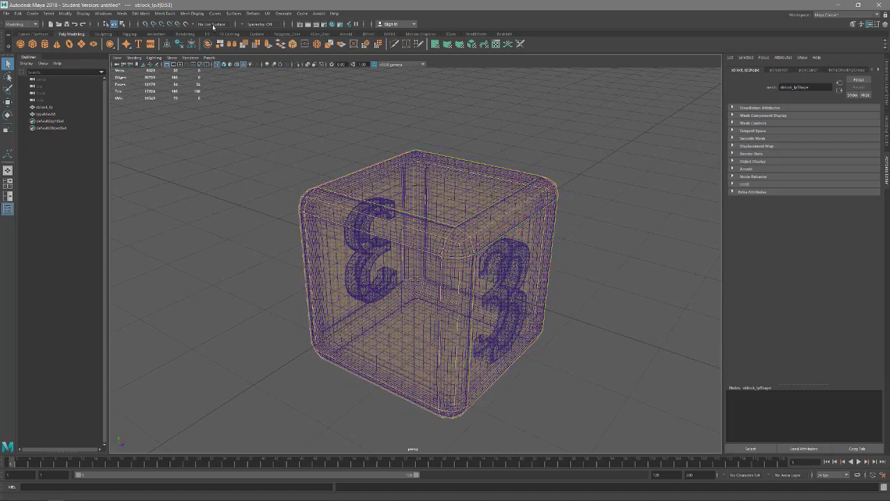
Transform the selected xblock_lp faces outward about 0.04 along their local Z so the low-poly block encloses the high-poly mesh.
click(194, 14)
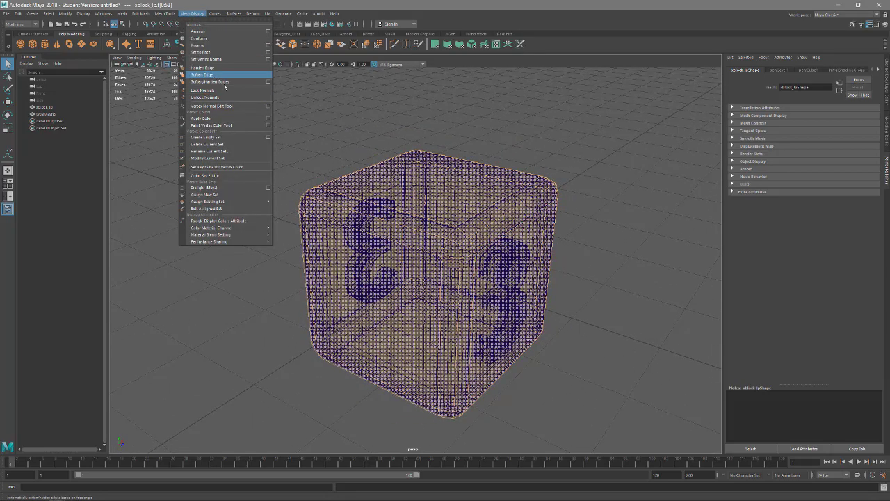
alt+drag(486, 148, 456, 141)
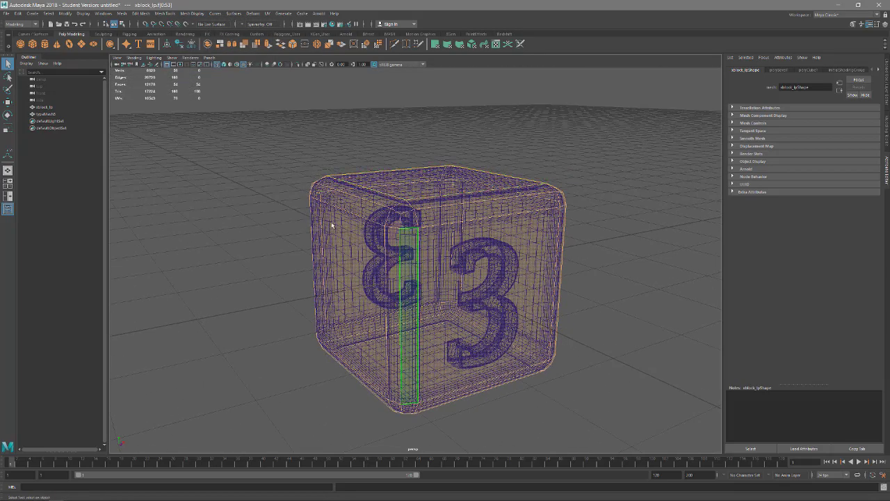
mouse_move(421, 201)
alt+mouse_down()
mouse_move(401, 188)
mouse_move(427, 218)
mouse_move(433, 205)
mouse_move(410, 213)
alt+mouse_up()
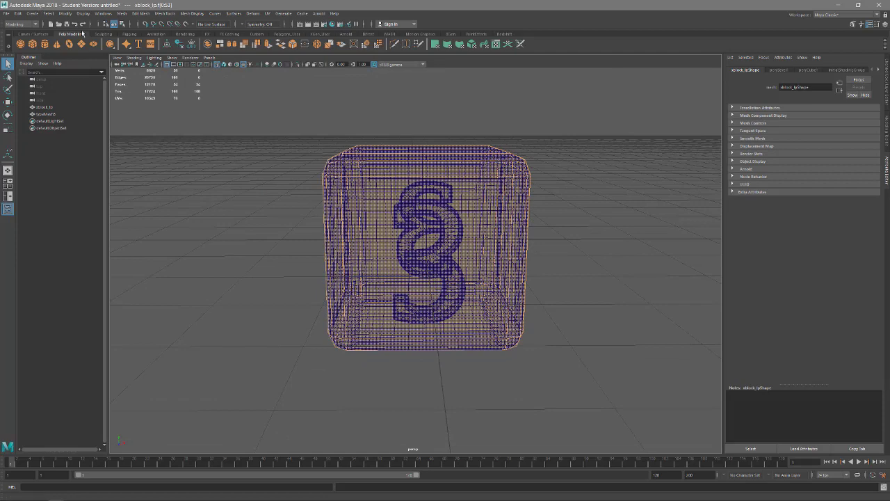
scroll(375, 172, up, 3)
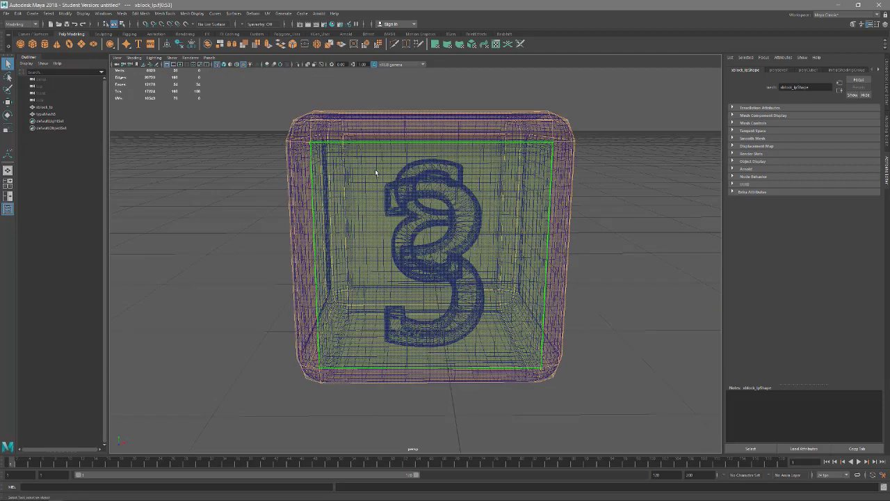
alt+drag(367, 174, 352, 168)
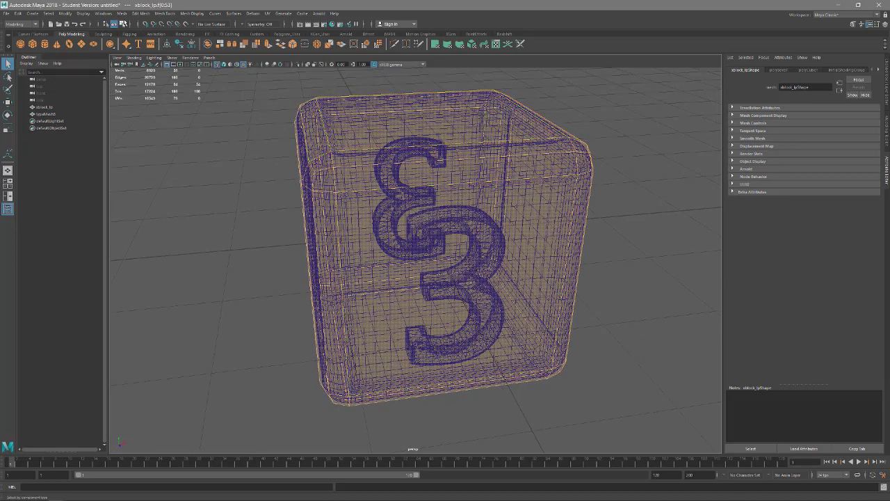
click(141, 13)
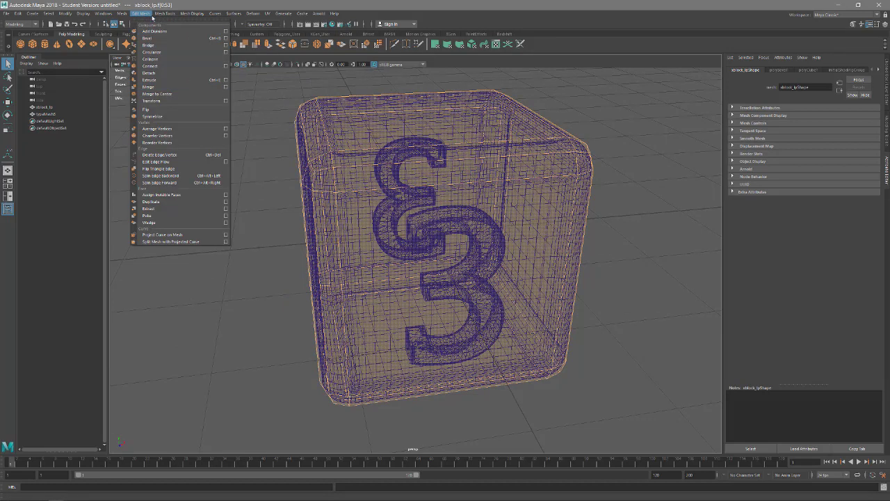
click(159, 102)
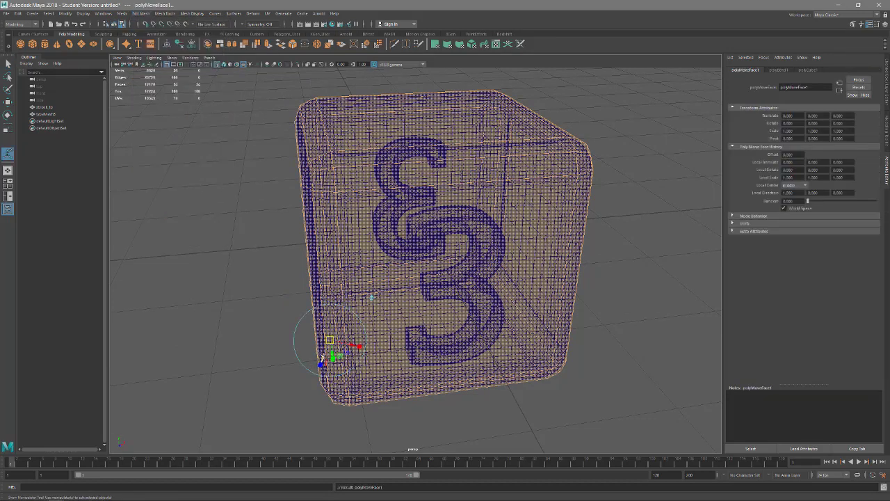
drag(322, 357, 322, 361)
alt+drag(456, 269, 348, 209)
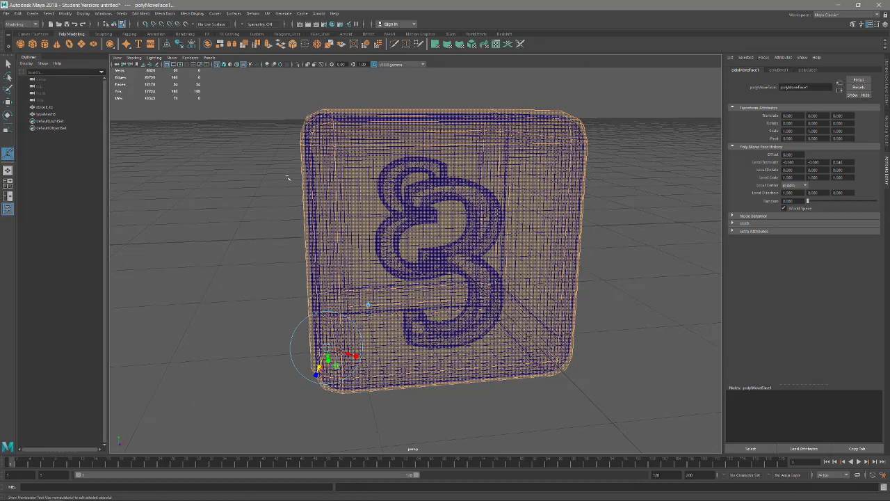
alt+drag(486, 228, 461, 189)
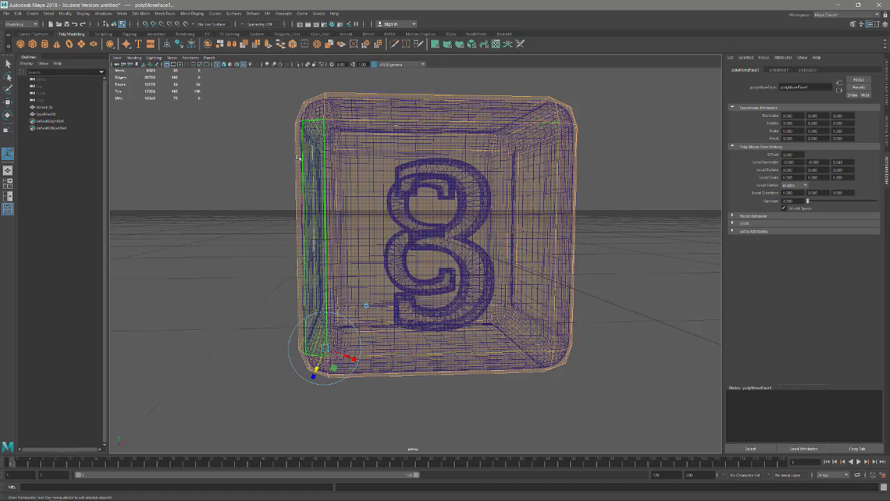
alt+drag(314, 183, 290, 151)
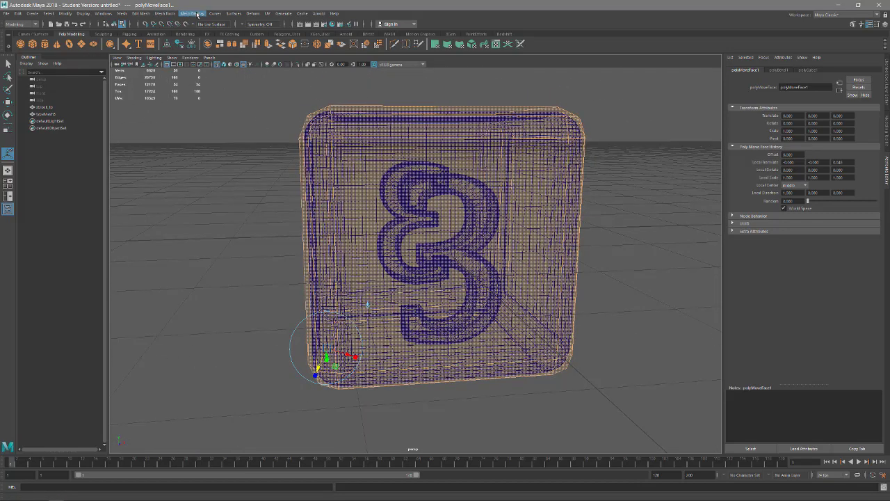
Soften the edges of xblock_lp and return to object mode.
click(192, 14)
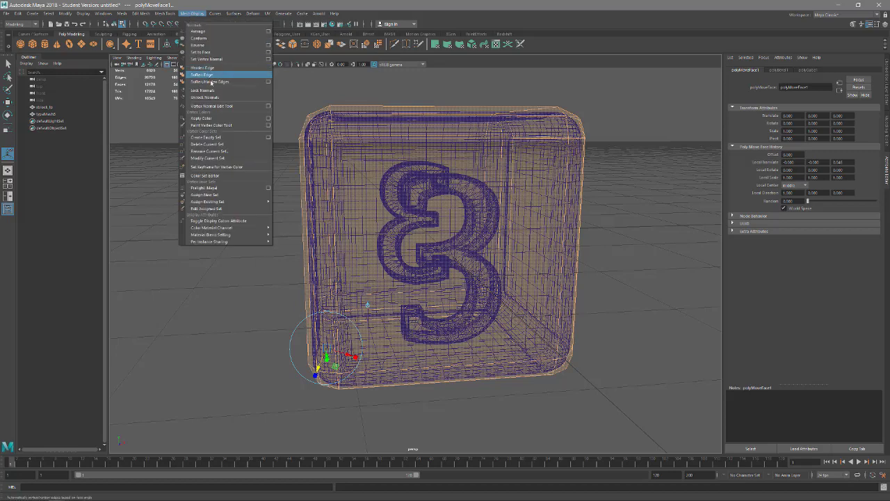
click(209, 75)
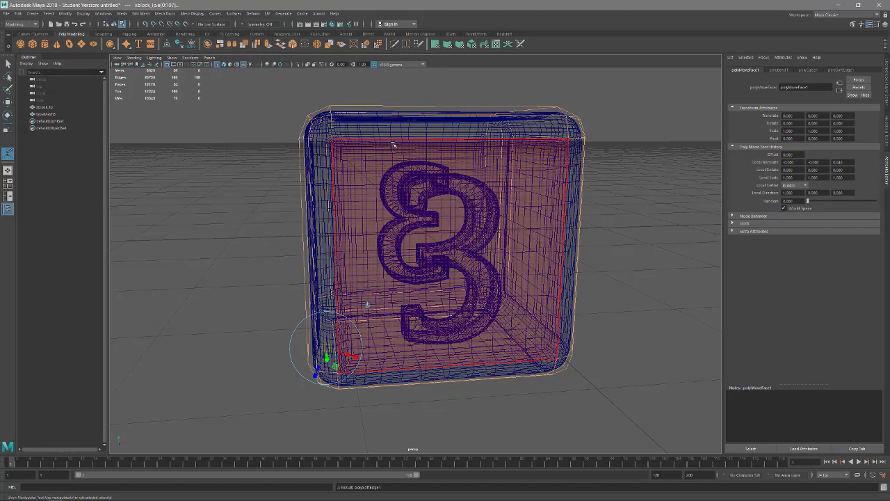
alt+drag(367, 292, 406, 146)
right_click(406, 144)
right_drag(406, 146, 436, 137)
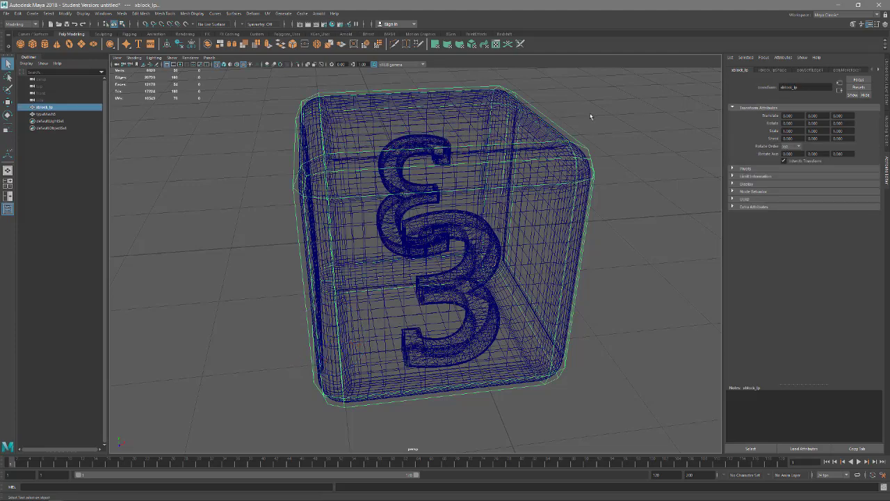
Deselect everything, return to shaded display and examine the low-poly block's softened edges.
click(590, 116)
alt+drag(520, 148, 528, 142)
key(5)
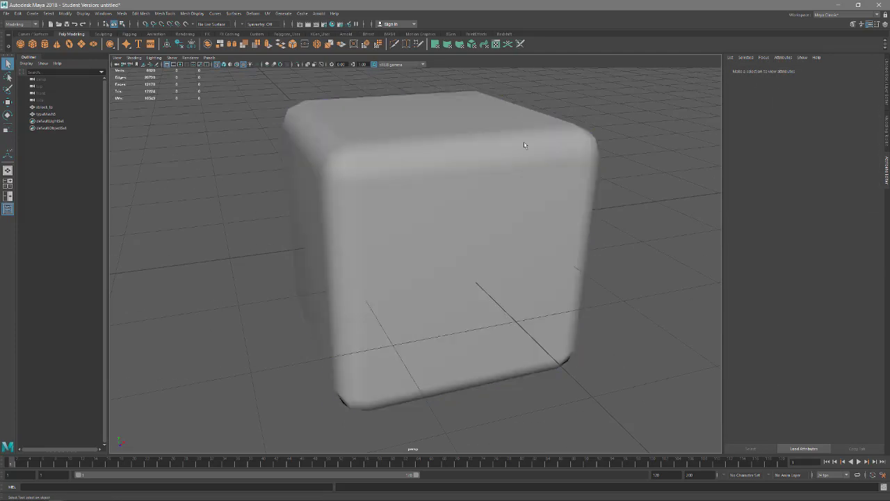
mouse_move(406, 149)
alt+mouse_down()
mouse_move(471, 148)
mouse_move(492, 138)
mouse_move(480, 146)
mouse_move(455, 123)
mouse_move(385, 167)
mouse_move(374, 157)
alt+mouse_up()
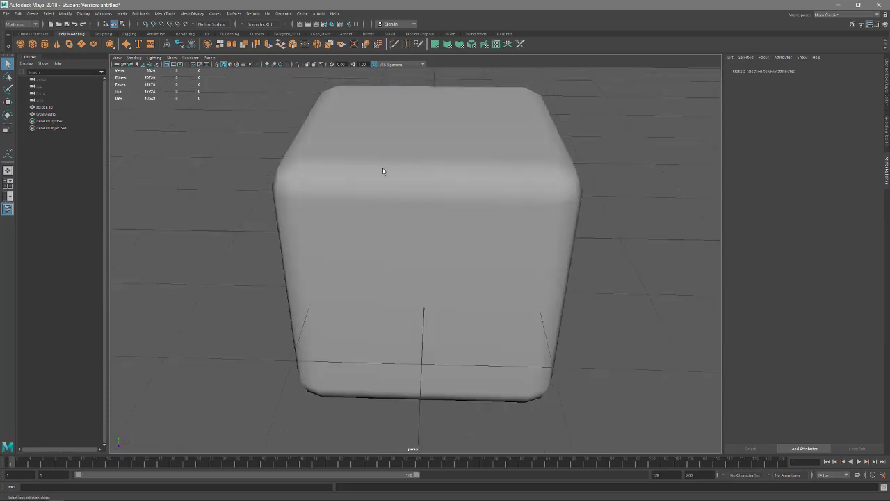
Select the low-poly block xblock_lp and switch to the UV Editing workspace to show its UV layout.
click(477, 121)
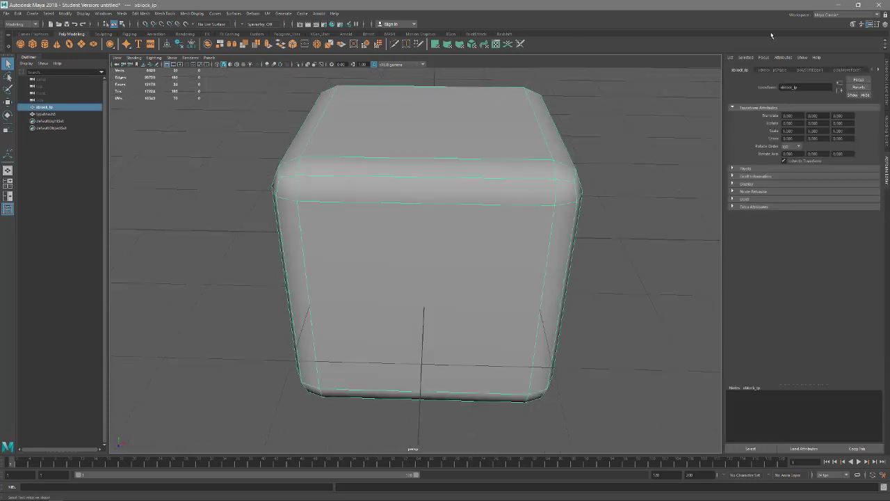
click(834, 15)
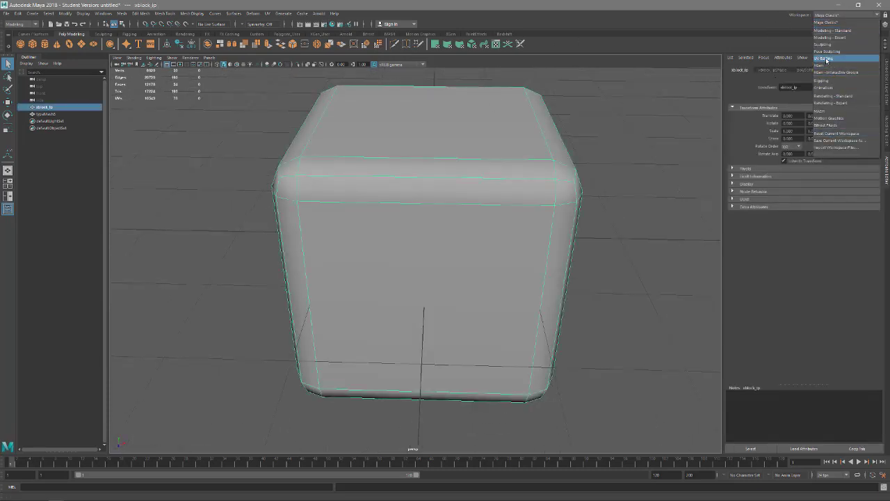
click(824, 59)
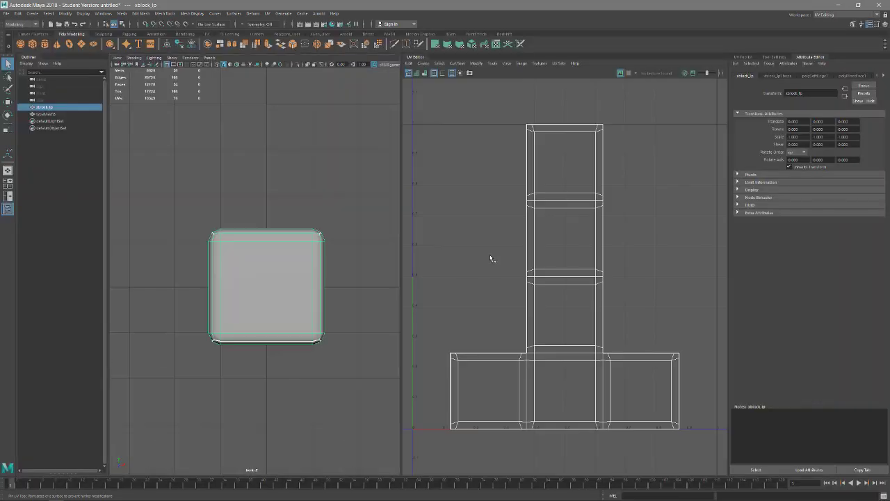
scroll(581, 278, up, 4)
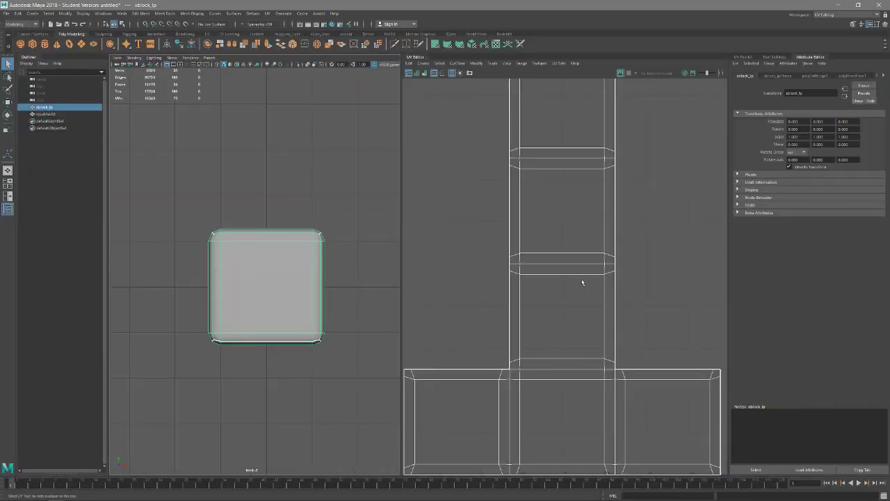
Select all faces of xblock_lp and apply an automatic UV projection to them.
right_drag(581, 278, 576, 287)
click(576, 287)
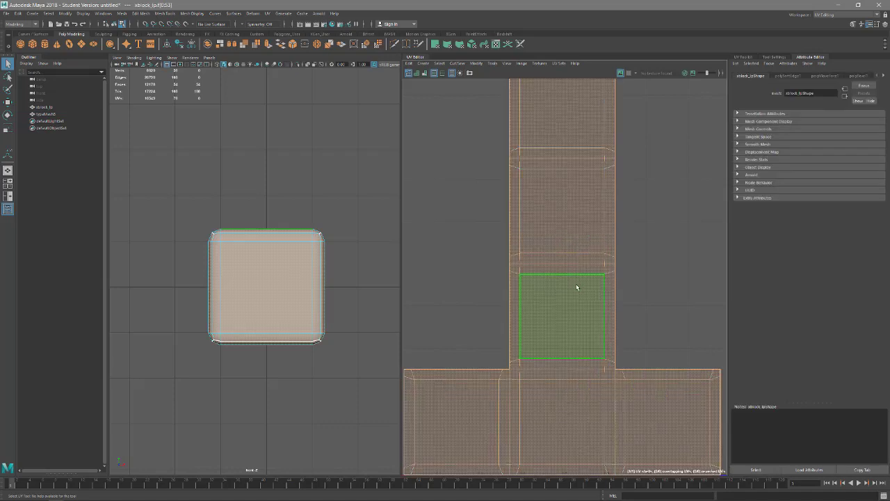
scroll(576, 288, down, 3)
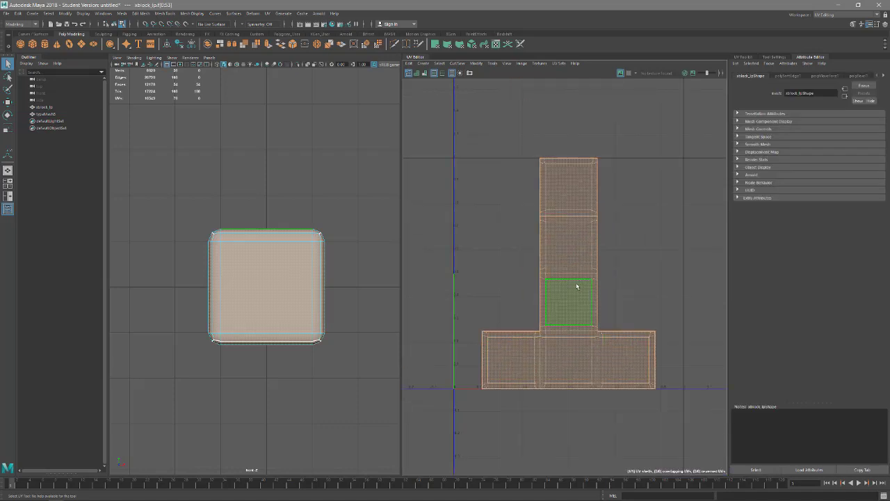
click(471, 44)
scroll(600, 334, up, 3)
scroll(605, 332, up, 2)
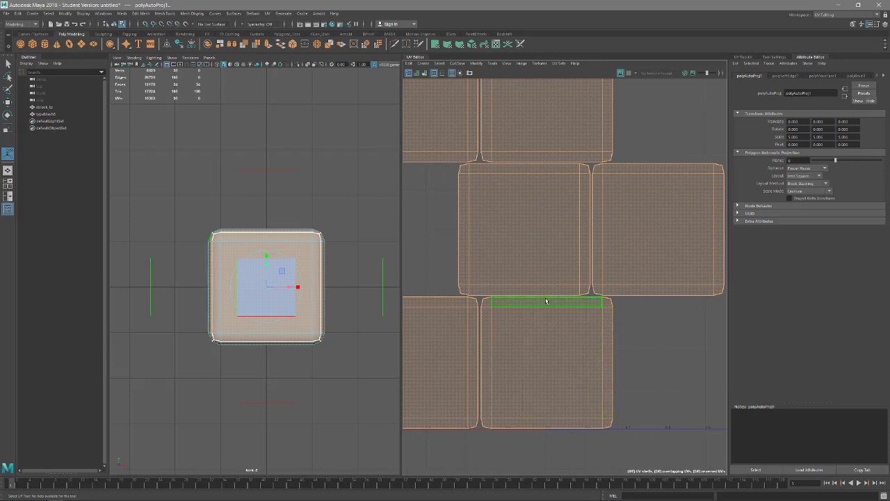
Examine the layout and spacing of the automatically projected UV shells within the UV tile.
alt+middle_drag(547, 299, 616, 284)
scroll(615, 284, down, 3)
scroll(617, 310, up, 2)
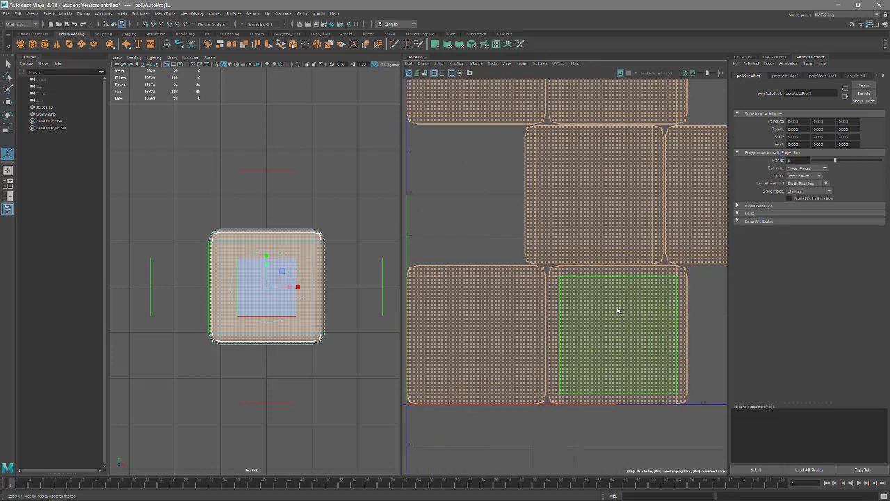
scroll(606, 305, down, 2)
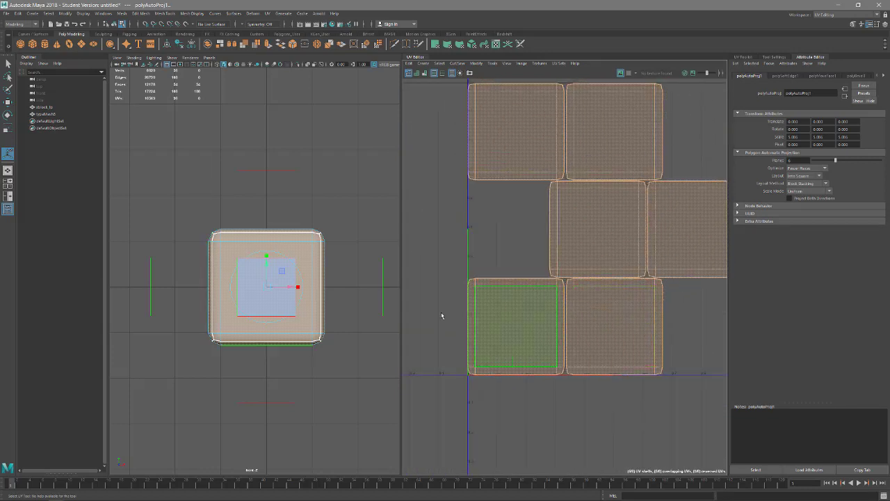
alt+middle_drag(604, 221, 588, 255)
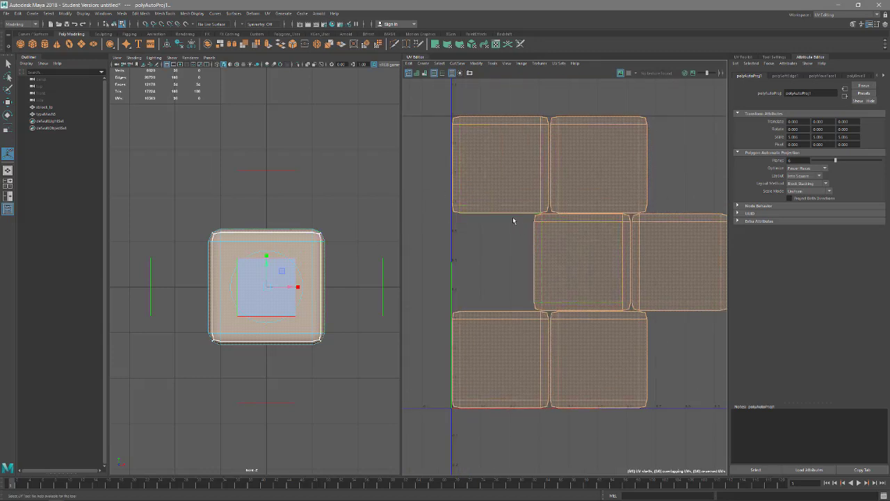
scroll(557, 215, up, 2)
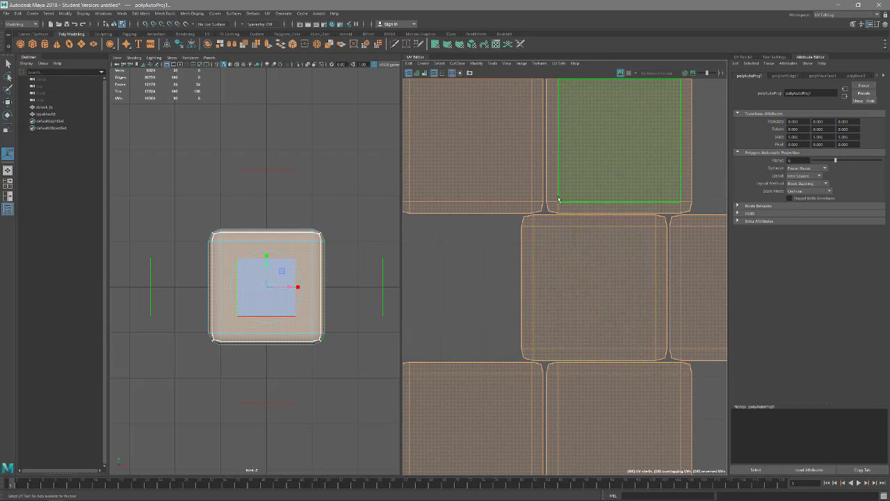
scroll(586, 283, down, 3)
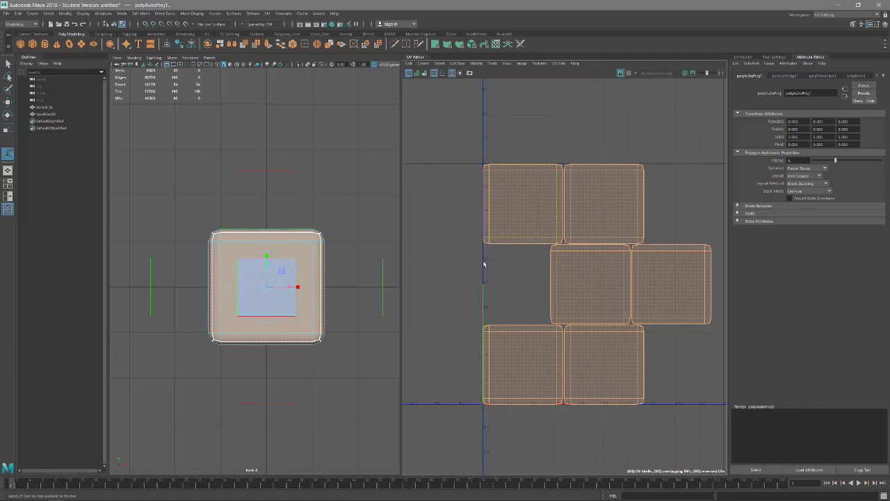
alt+middle_drag(636, 333, 610, 282)
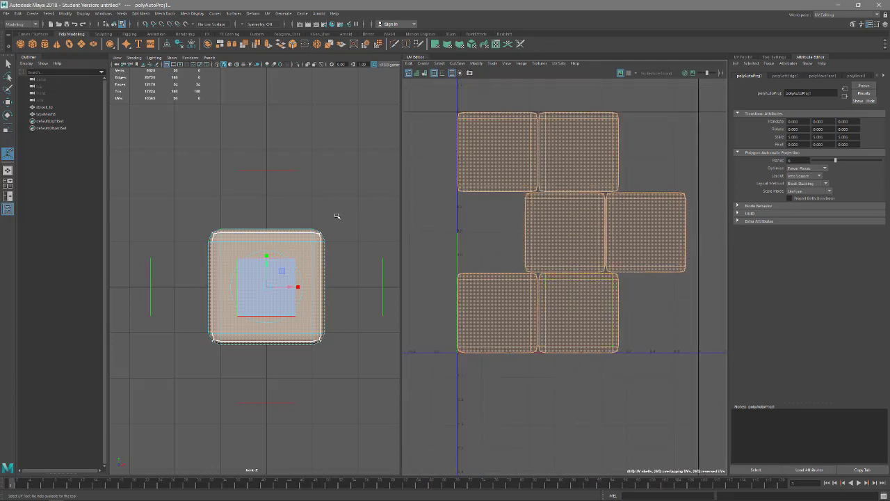
Move the two middle-row UV shells horizontally so they line up with the shells in the rows above and below.
click(825, 15)
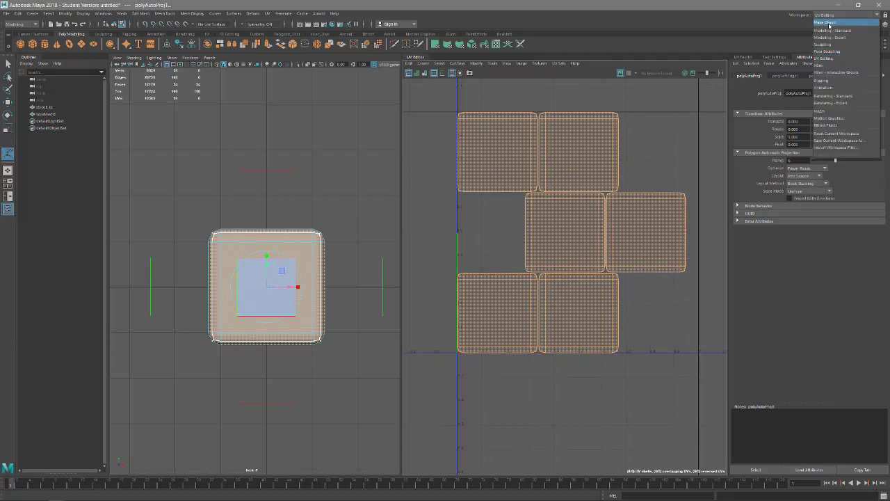
key(Escape)
click(586, 239)
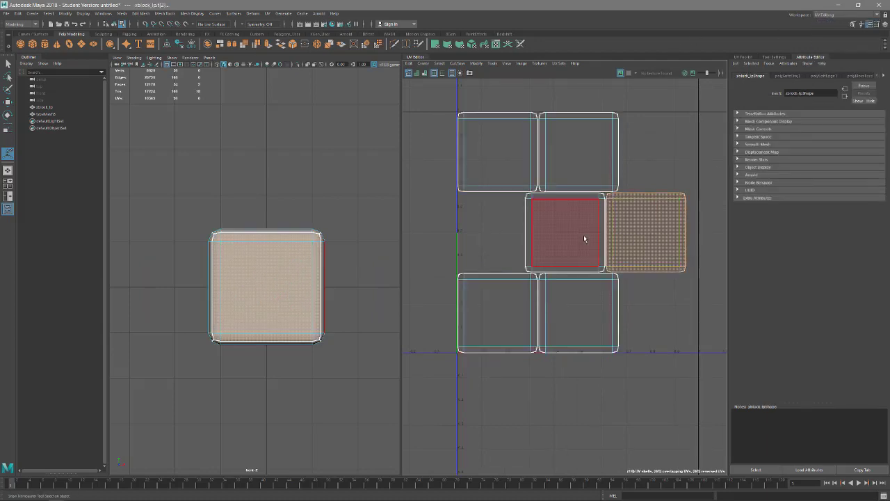
key(w)
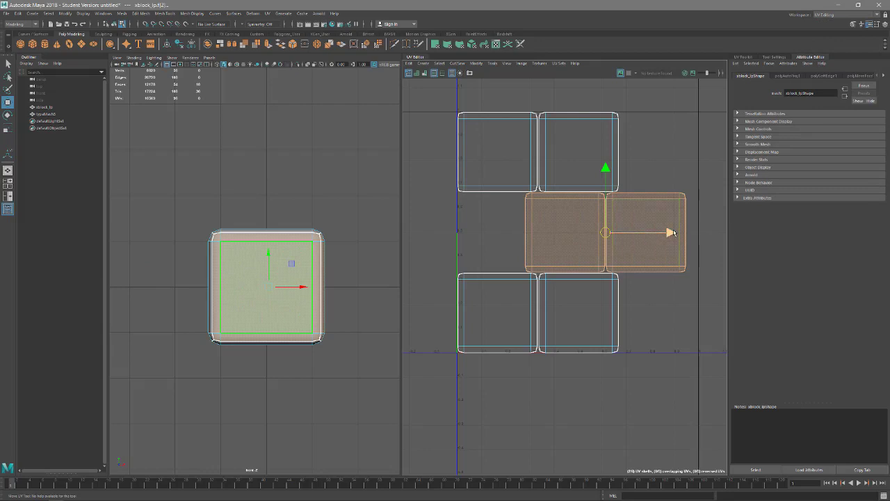
drag(670, 232, 603, 234)
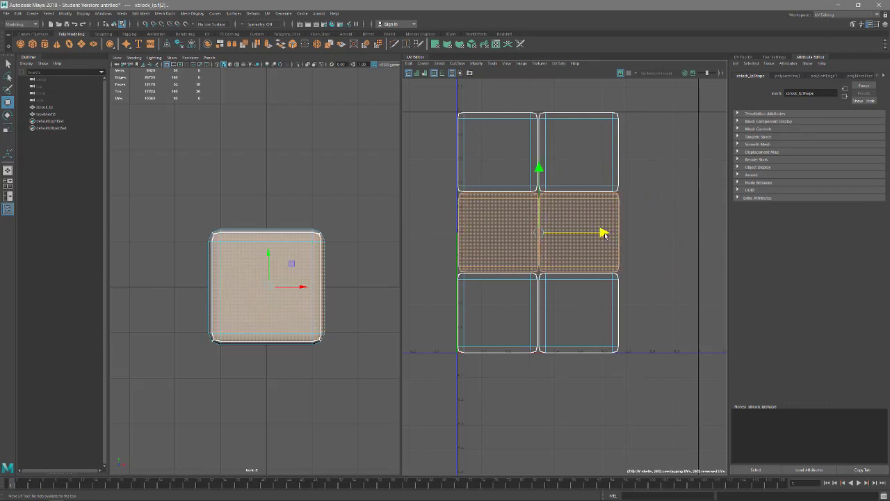
scroll(507, 332, up, 5)
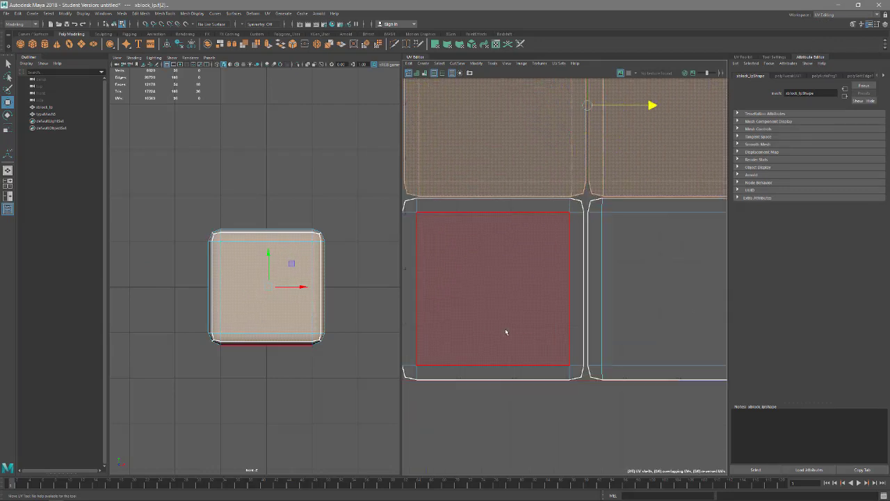
alt+middle_drag(652, 106, 679, 189)
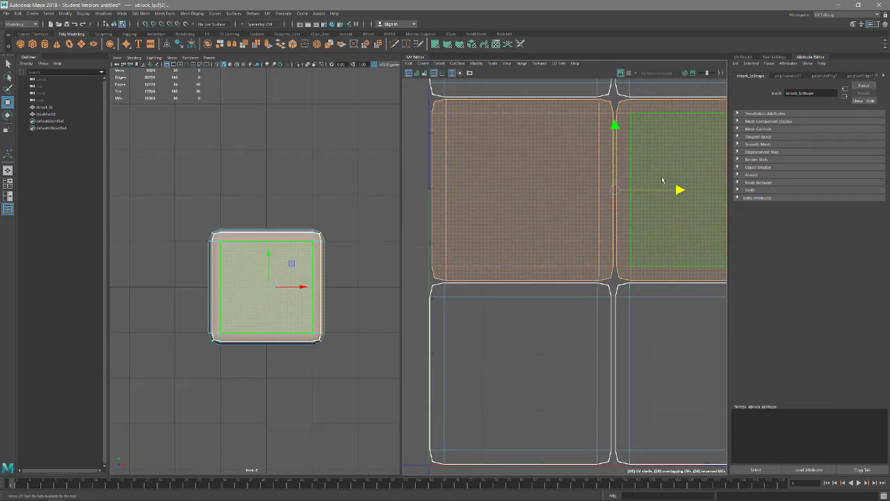
drag(679, 189, 678, 189)
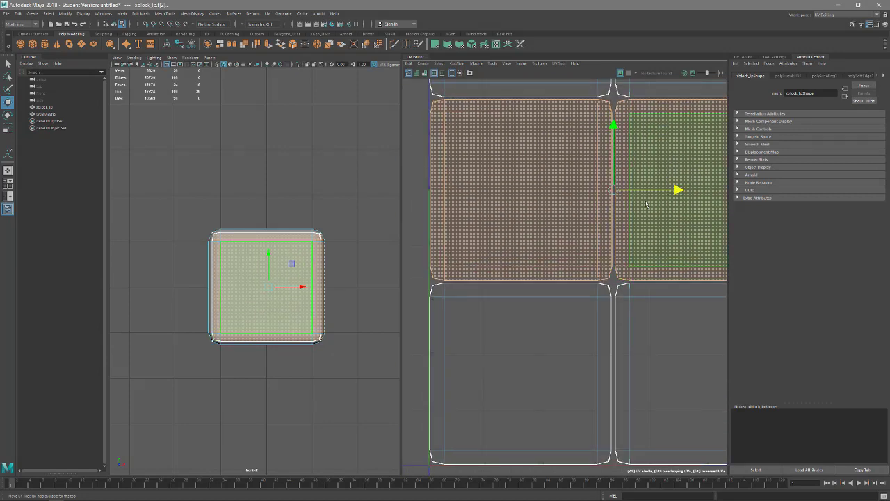
scroll(591, 237, down, 5)
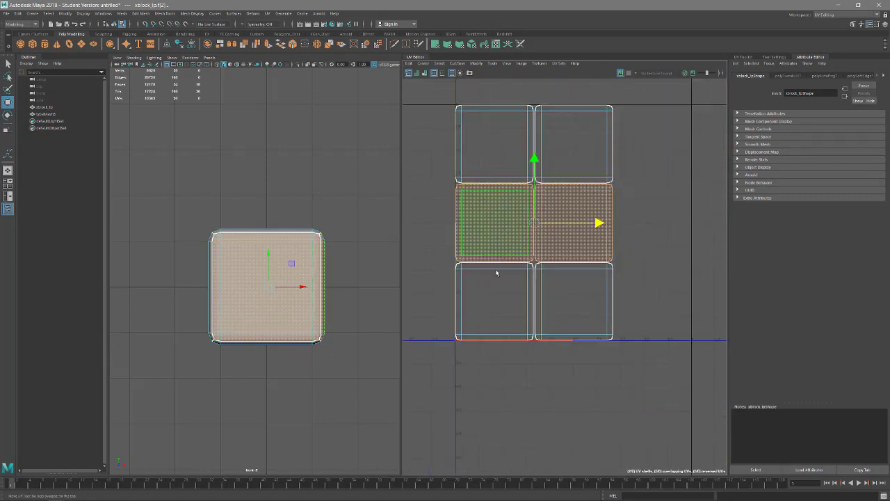
Inspect the UV shells' corners, gaps and fit against the borders of the UV tile.
scroll(625, 333, up, 8)
mouse_move(626, 288)
alt+middle_down()
mouse_move(711, 260)
mouse_move(763, 226)
alt+middle_up()
alt+middle_drag(533, 272, 720, 267)
alt+middle_drag(441, 274, 667, 303)
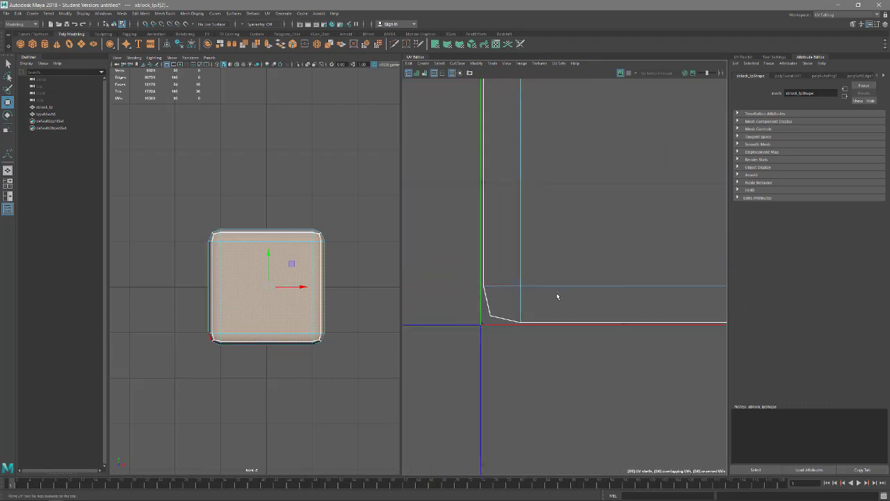
scroll(484, 263, down, 8)
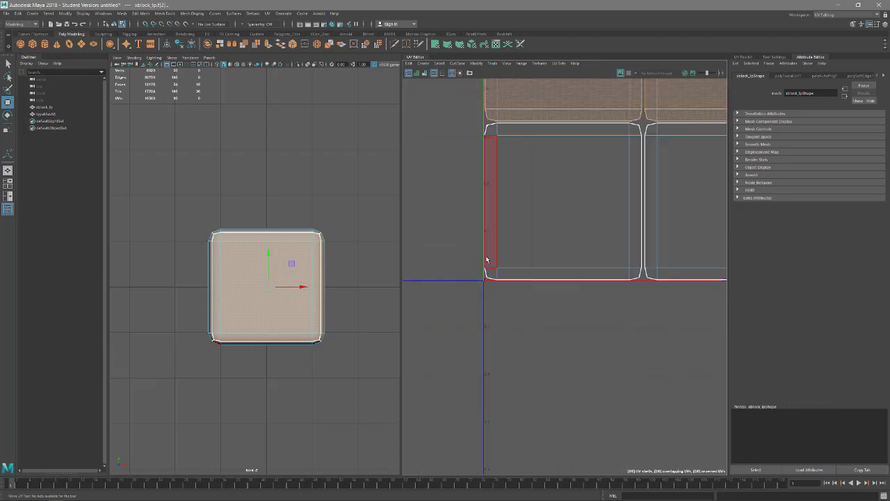
alt+middle_drag(550, 222, 523, 326)
alt+middle_drag(522, 293, 525, 330)
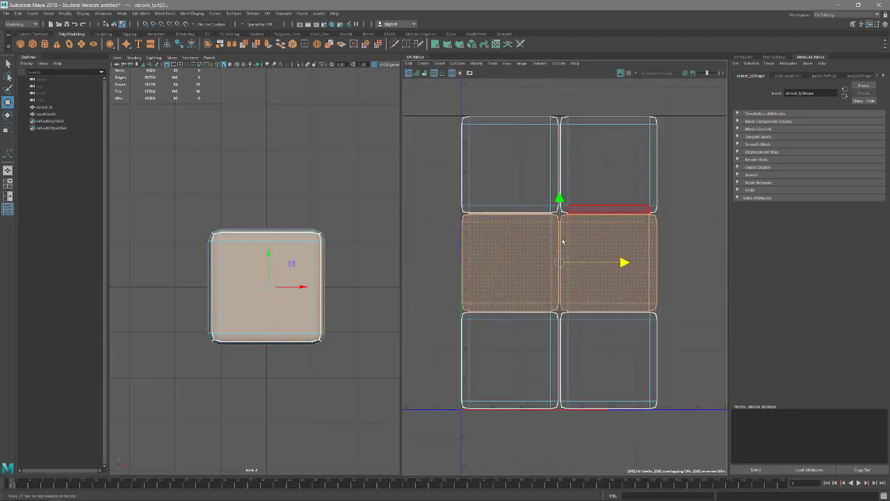
scroll(464, 183, up, 3)
scroll(464, 183, down, 3)
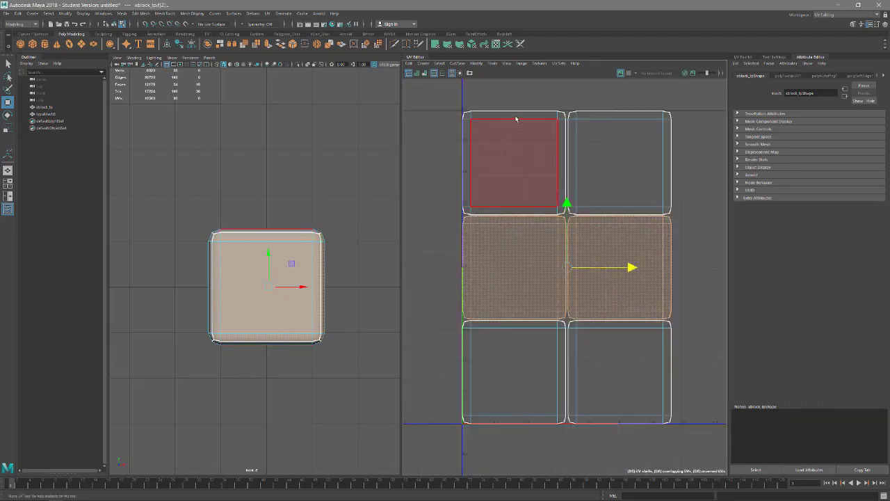
scroll(533, 187, down, 3)
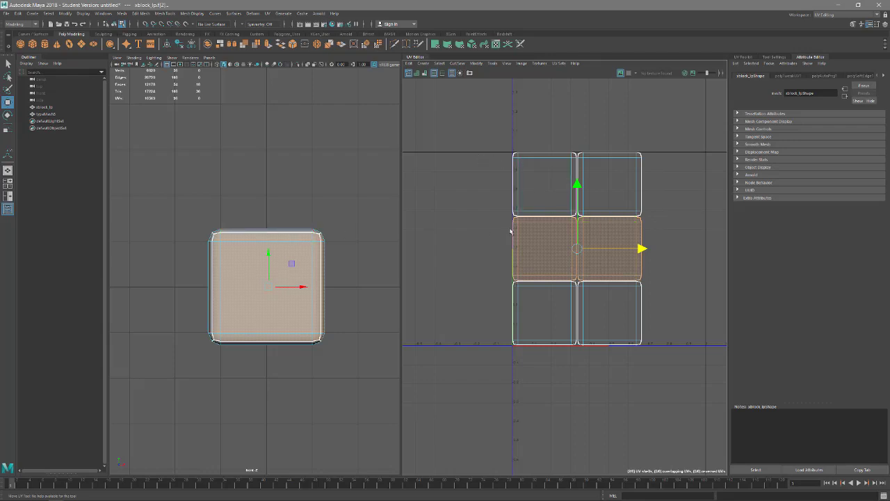
Return to the Maya Classic workspace's perspective view and switch xblock_lp back to object mode.
click(827, 15)
click(822, 26)
key(space)
key(space)
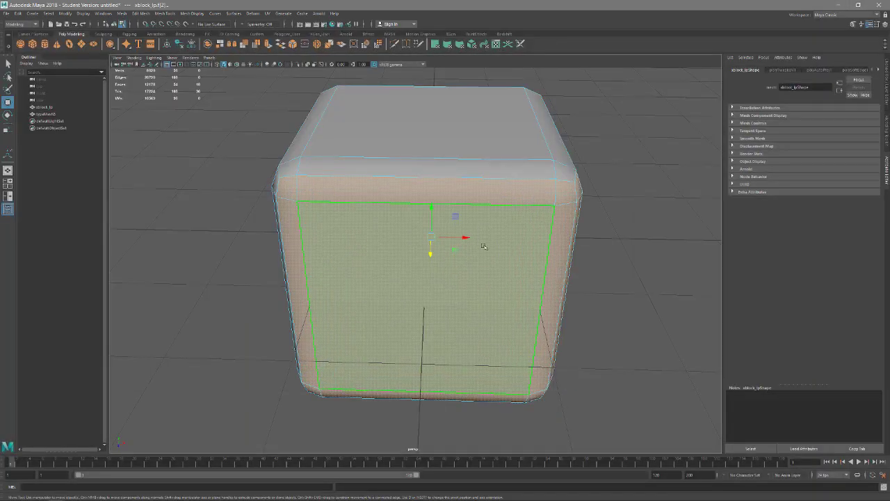
alt+drag(503, 246, 539, 217)
right_drag(538, 217, 274, 185)
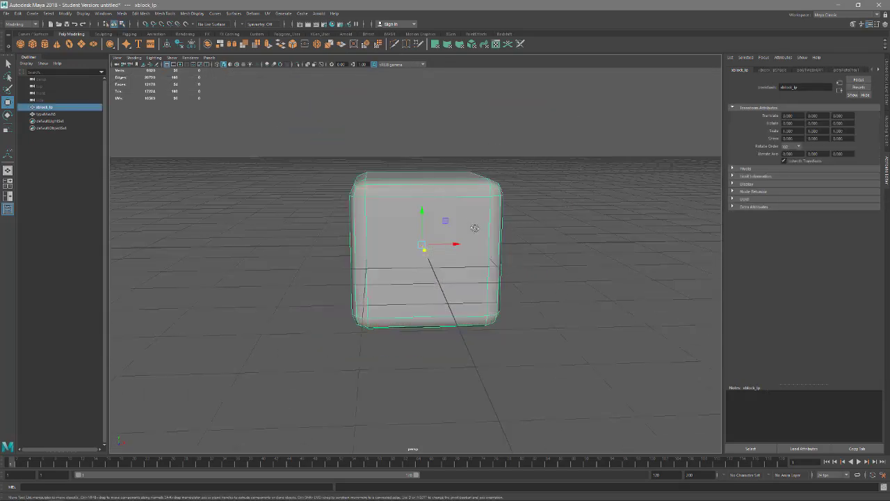
alt+drag(482, 230, 486, 224)
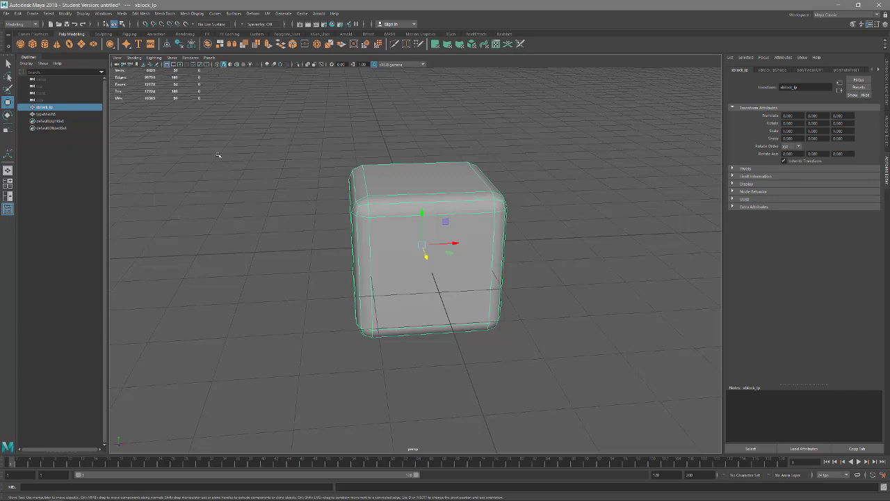
Save the scene as wk12_block_bake_normals in the project's scenes folder, accepting the student version notice.
key(ctrl+s)
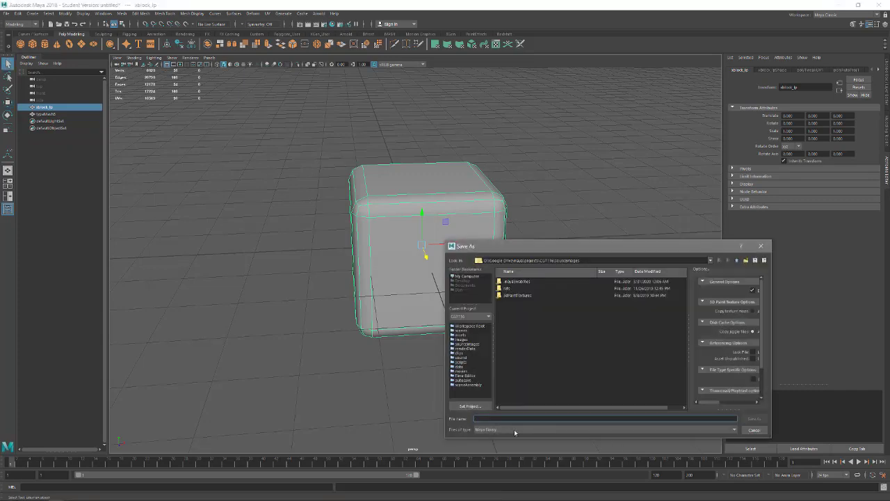
click(742, 261)
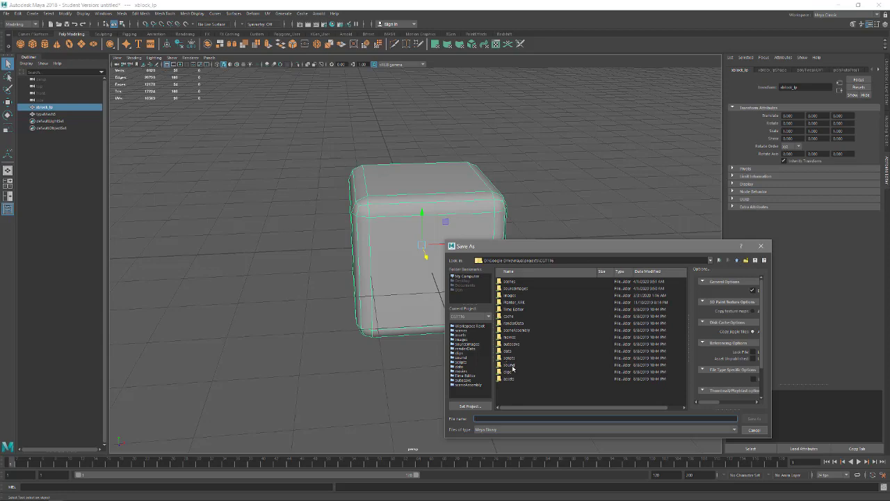
double_click(515, 283)
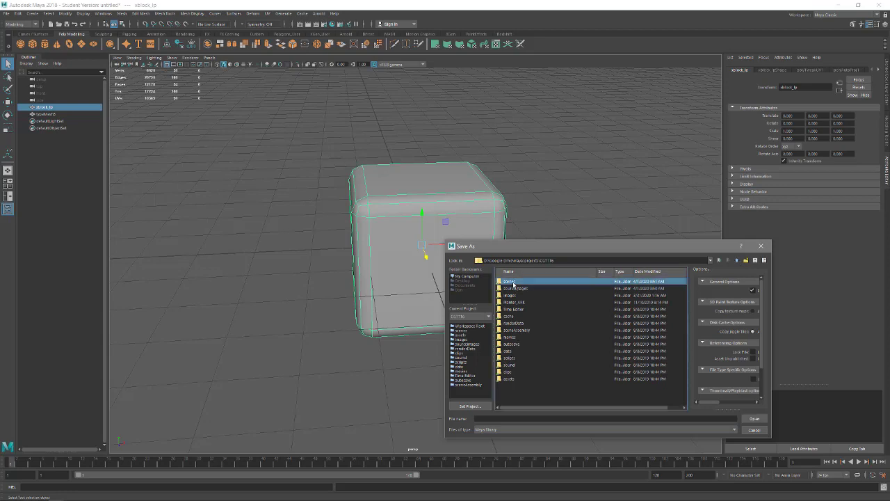
click(500, 420)
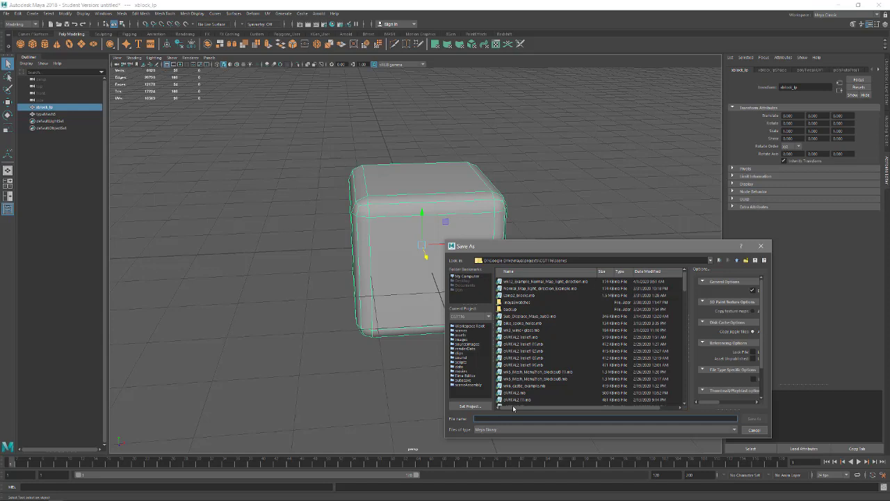
text(wk12)
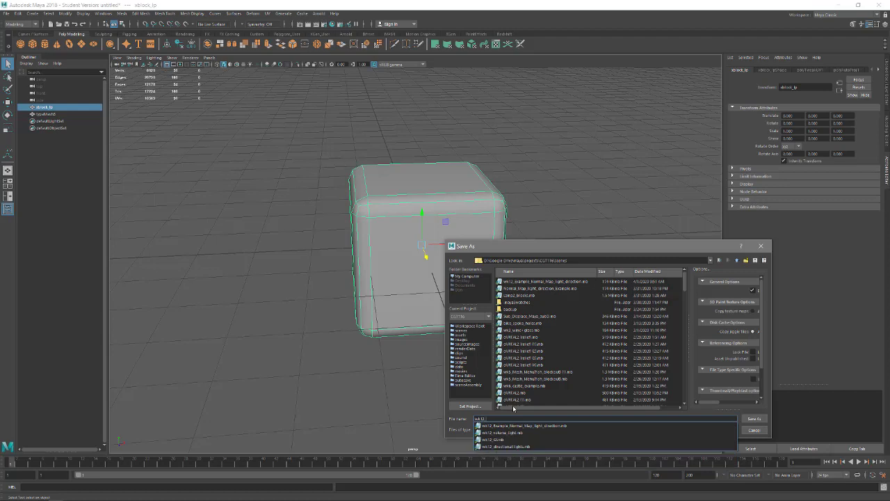
text(_block_bake_normals)
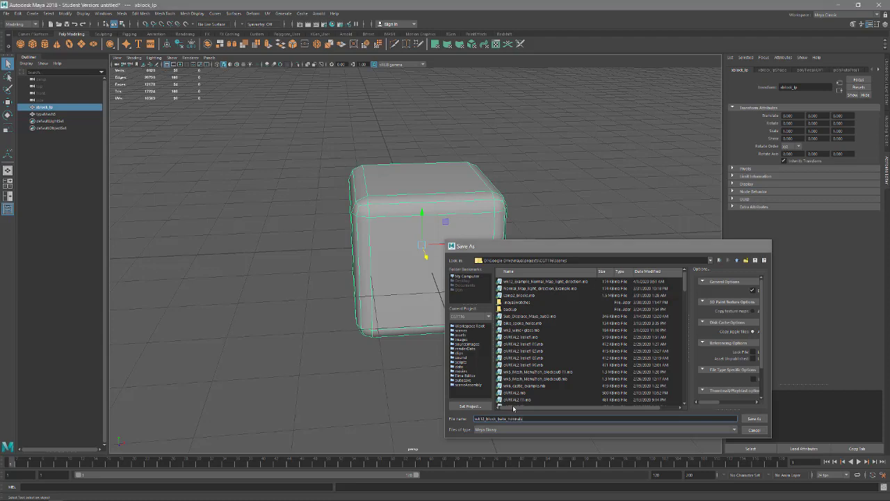
key(Return)
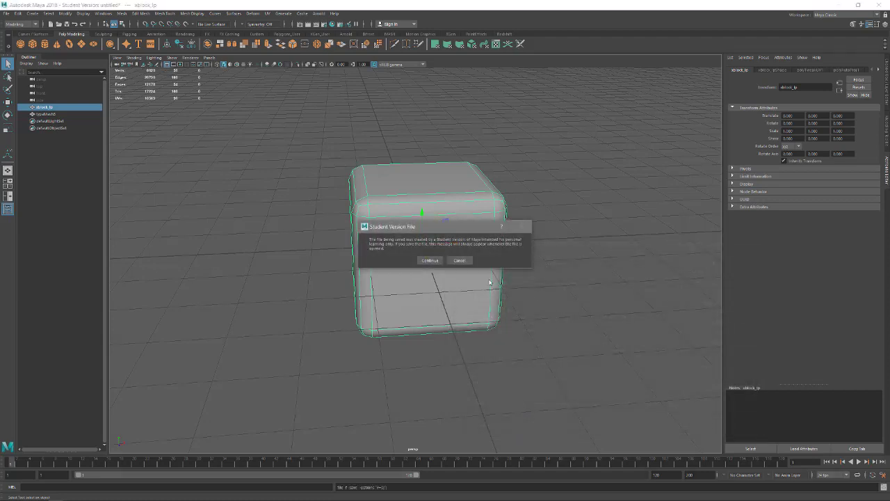
click(429, 260)
Switch to the Rendering menu set and open Transfer Maps with the low-poly block xblock_lp selected.
alt+drag(416, 257, 325, 245)
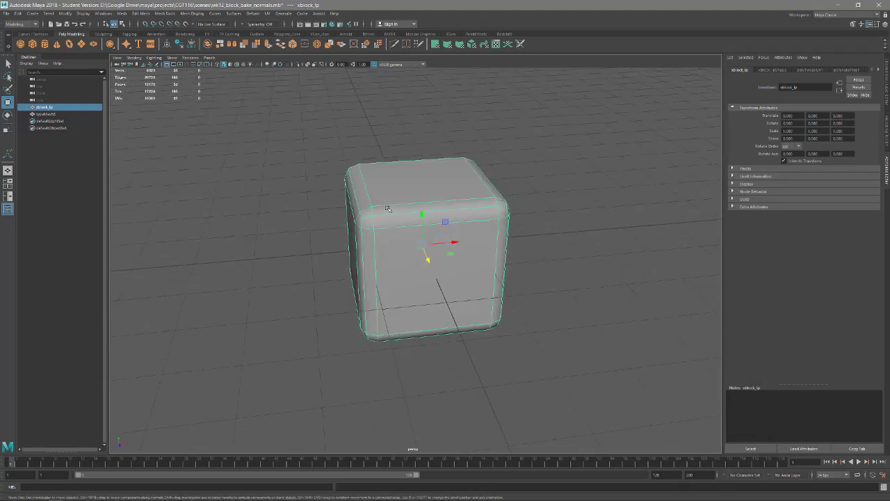
key(f)
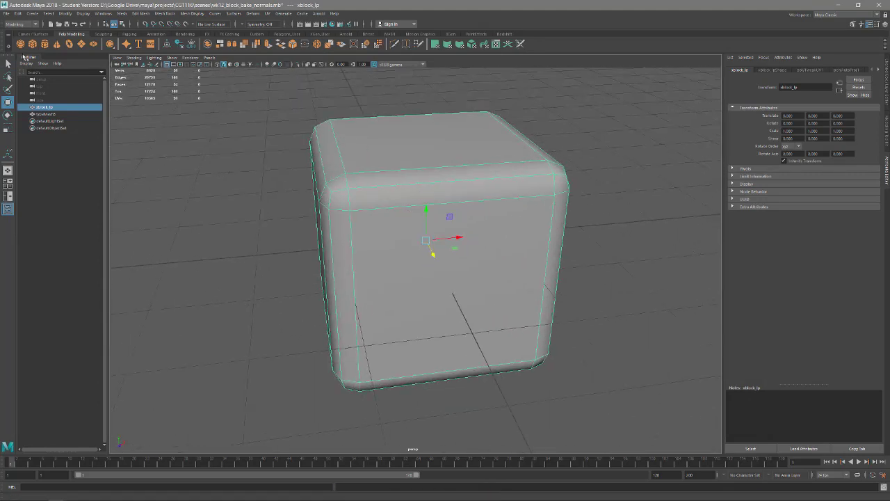
click(21, 24)
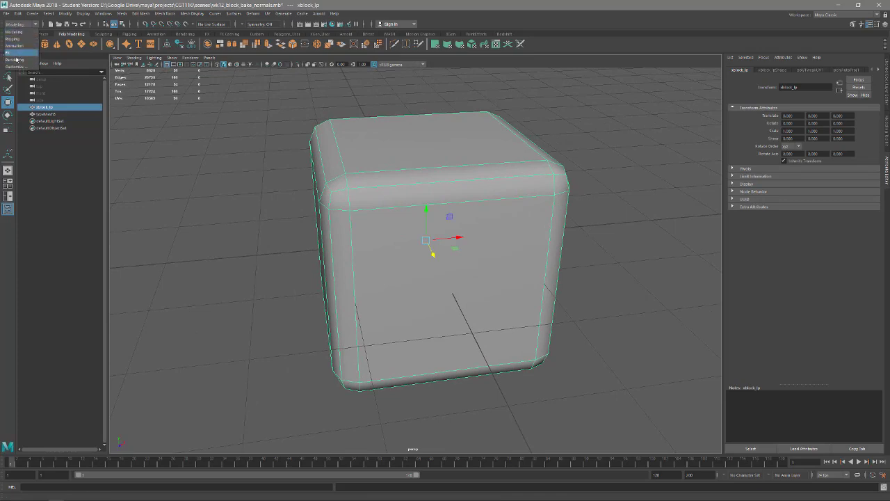
click(15, 60)
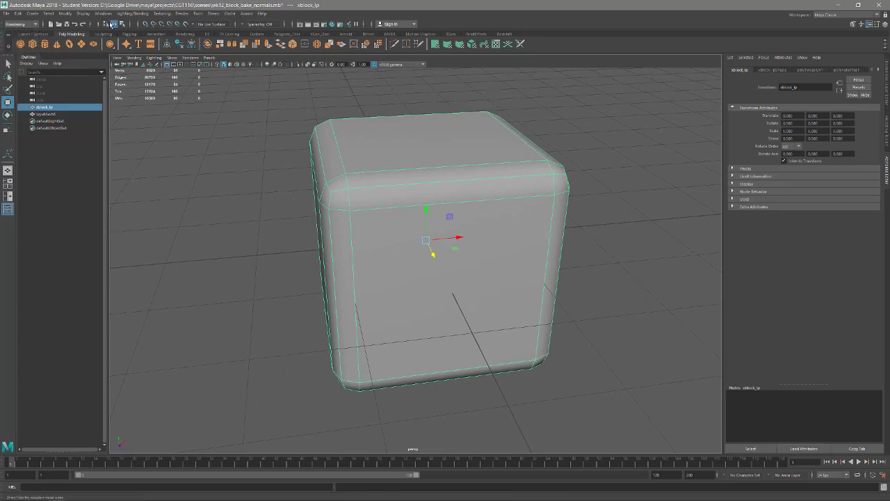
click(133, 13)
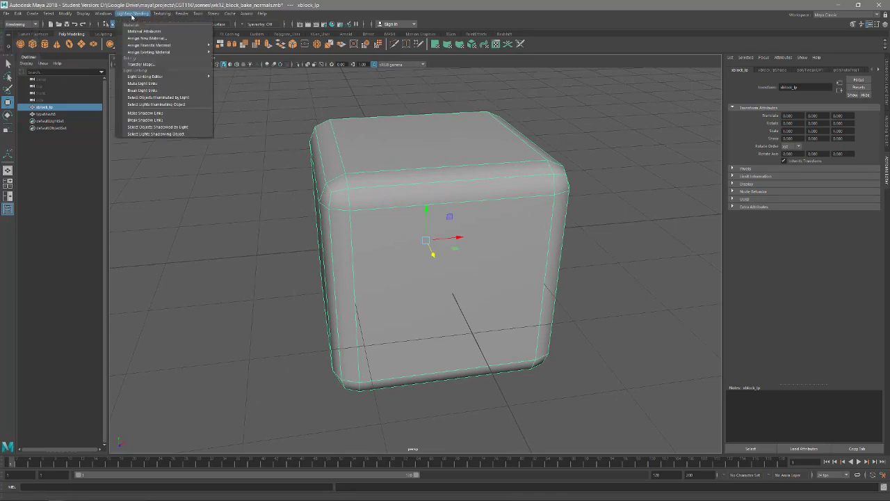
click(141, 65)
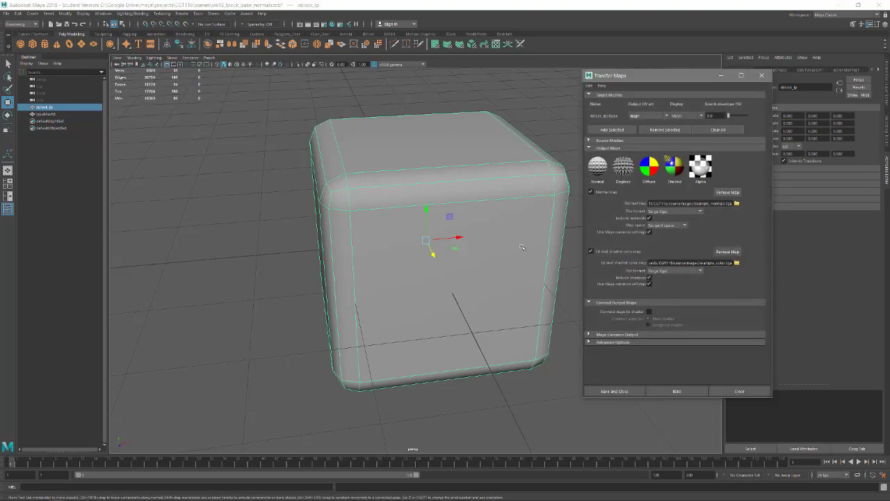
Remove the listed target mesh from Transfer Maps and add xblock_lp again as the target mesh.
alt+drag(528, 268, 467, 254)
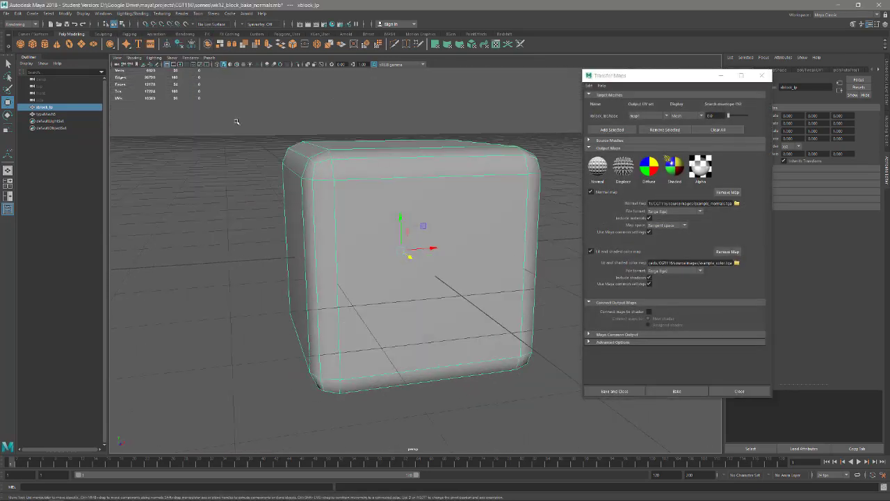
alt+drag(413, 183, 504, 217)
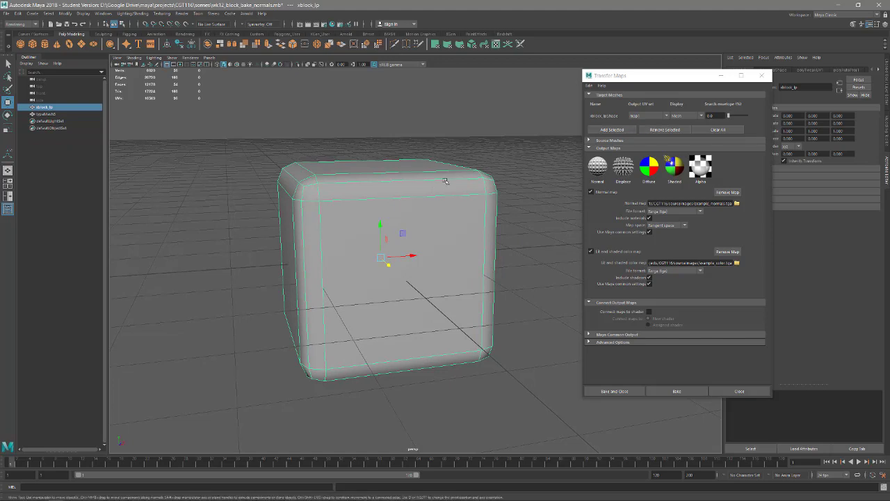
click(664, 130)
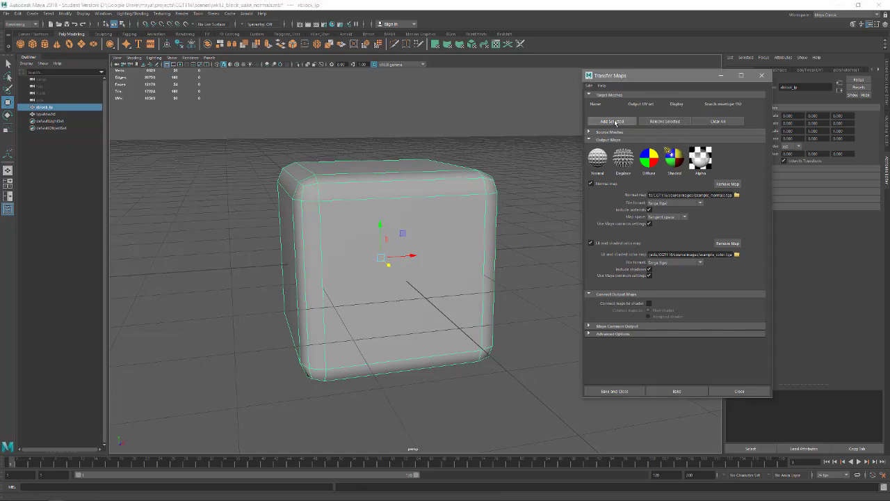
click(613, 122)
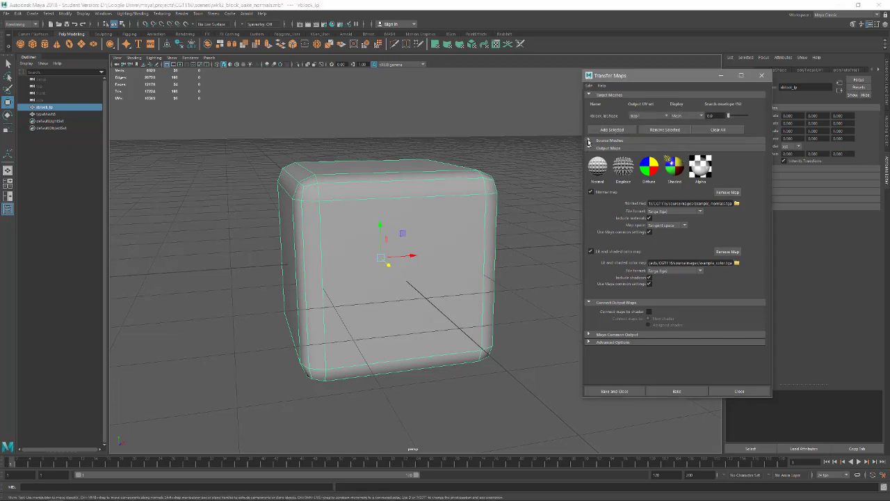
Rename the high-poly mesh typeMesh1 as xblock_hp and add it as the source mesh in Transfer Maps.
click(588, 141)
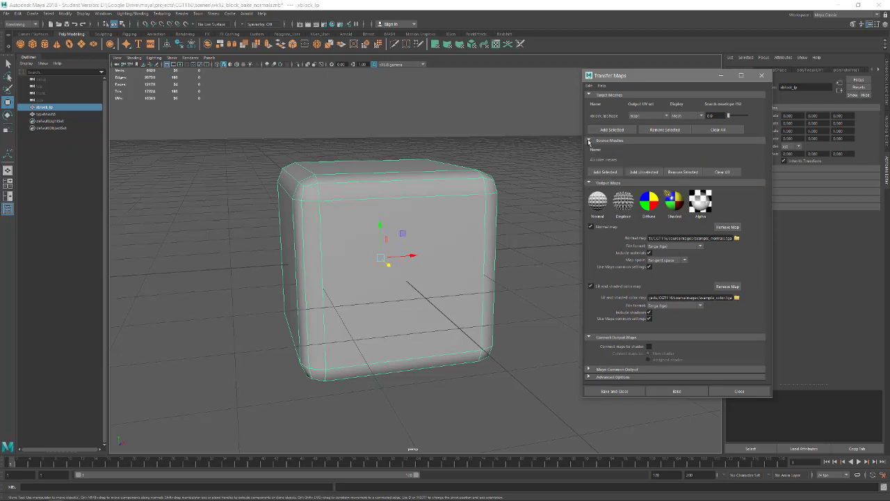
click(45, 114)
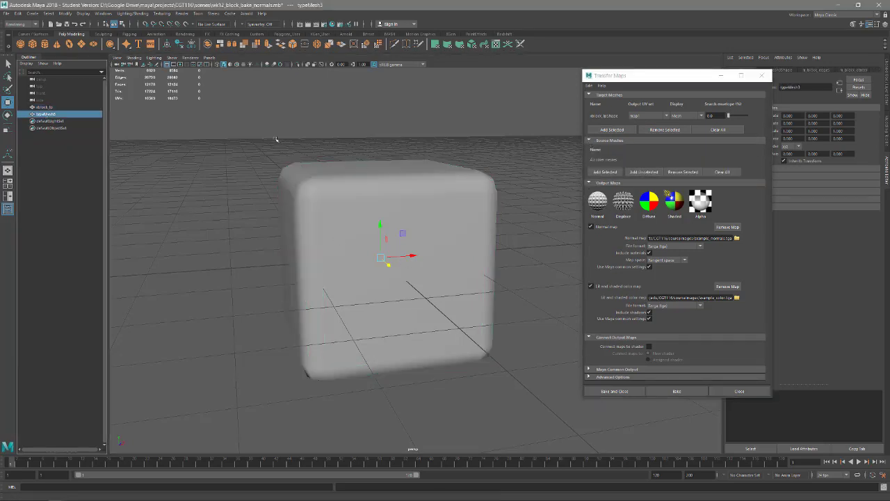
double_click(46, 107)
key(ctrl+c)
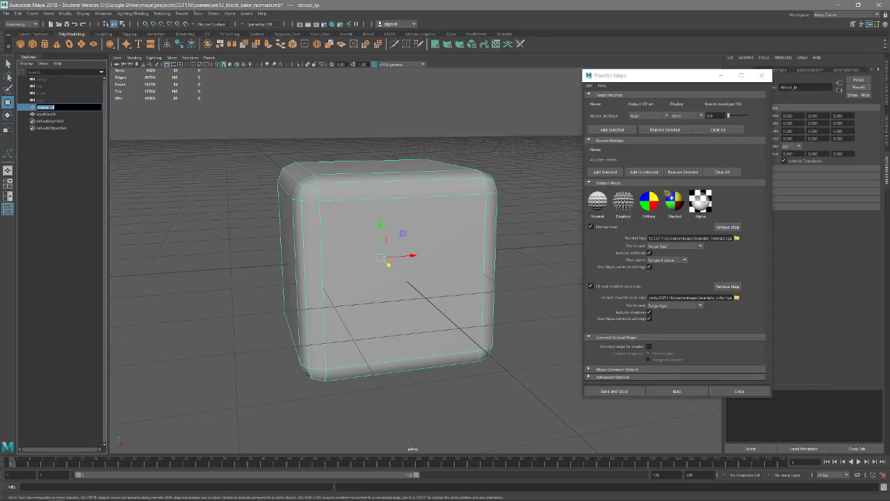
double_click(46, 114)
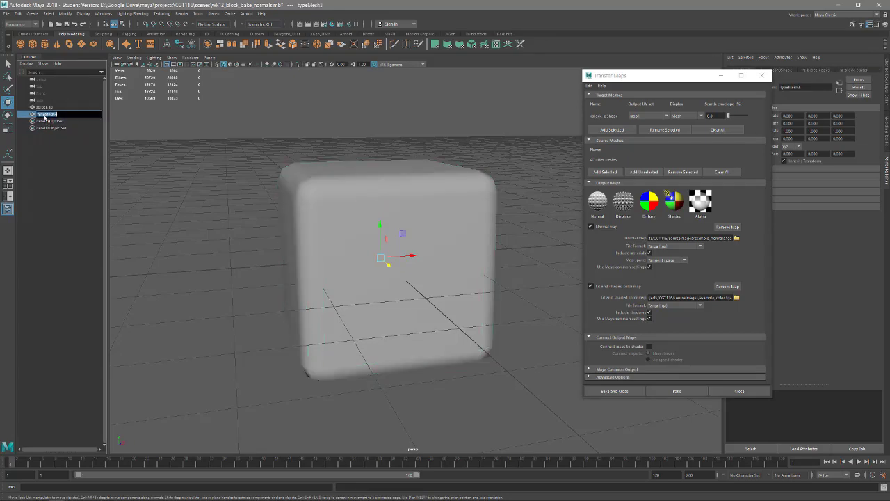
key(ctrl+v)
key(BackSpace)
key(BackSpace)
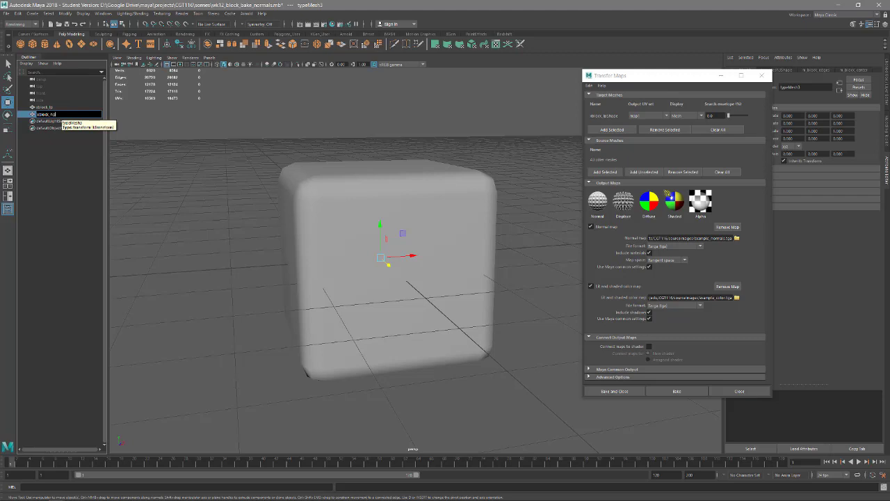
key(Return)
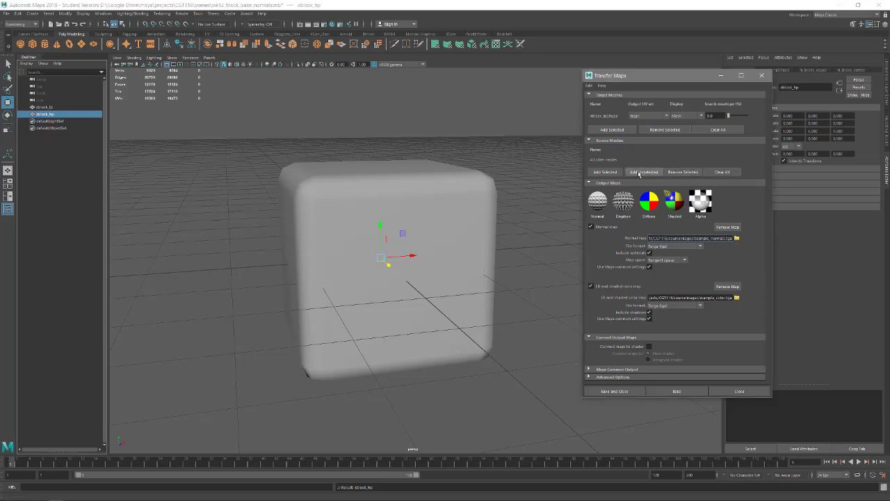
click(607, 173)
Set the normal map's output file name to wk12_block_n and replace the lit and shaded color map with a diffuse color map.
drag(726, 238, 693, 239)
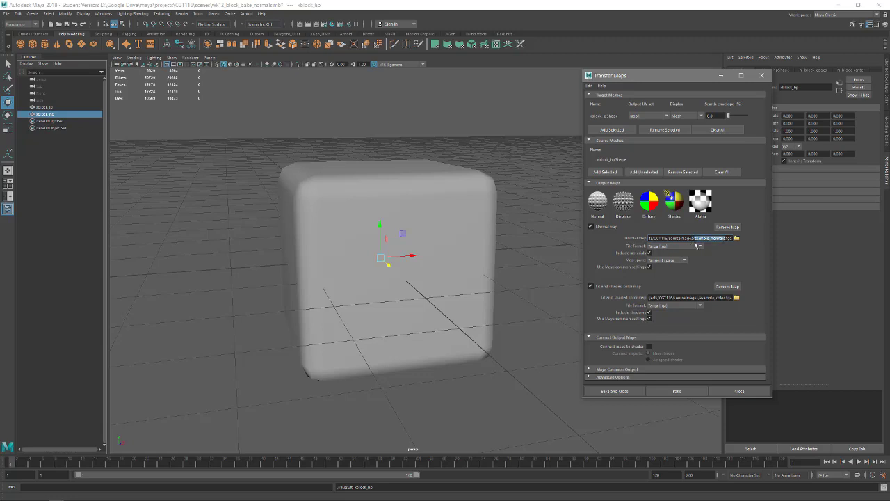
text(wk12_block_n)
drag(715, 298, 703, 298)
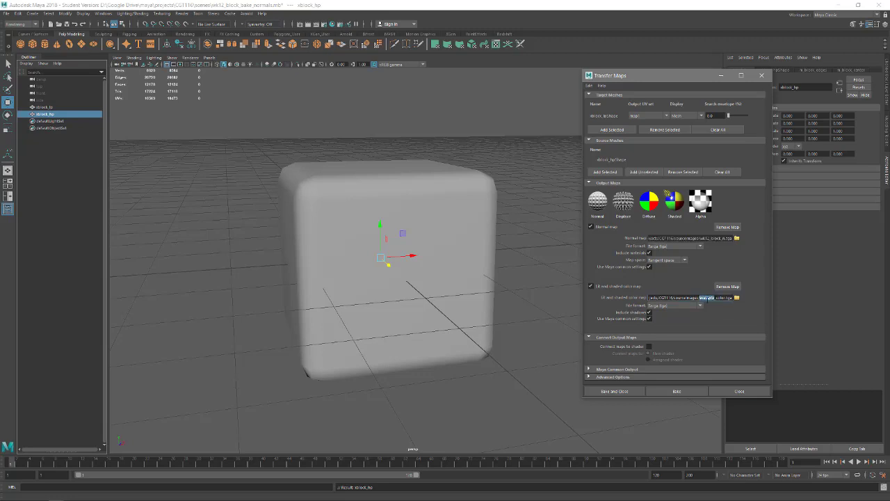
text(wk12)
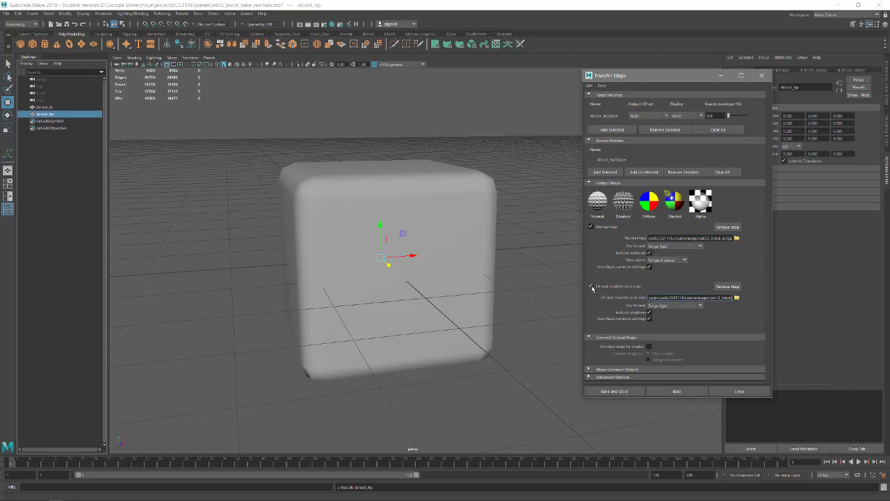
click(727, 285)
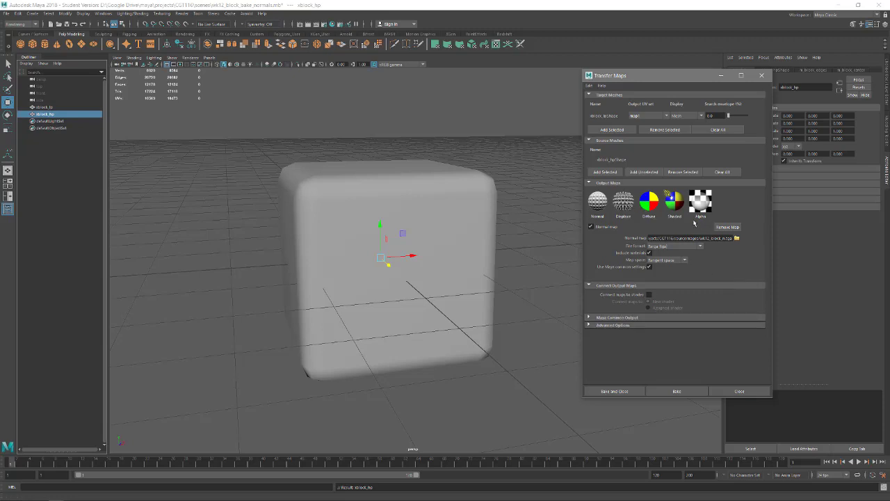
click(653, 204)
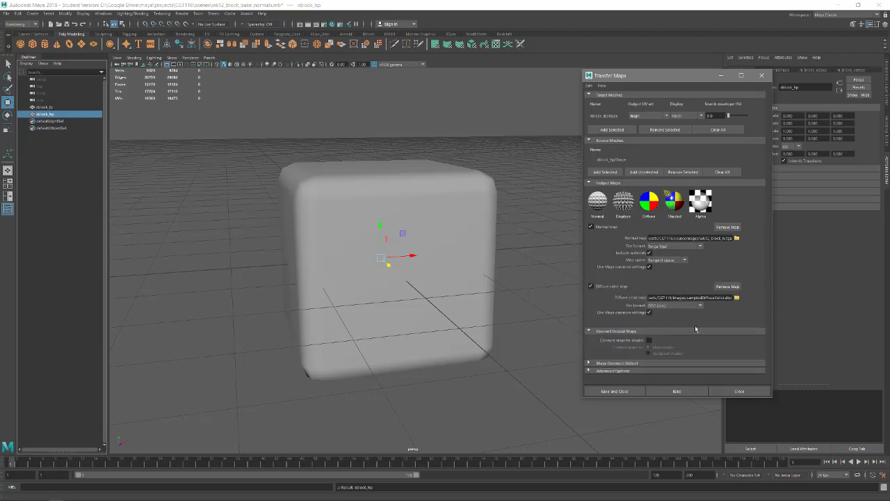
Set the diffuse color map to output as the Targa file wk12_block_color in the project's sourceimages folder.
click(736, 297)
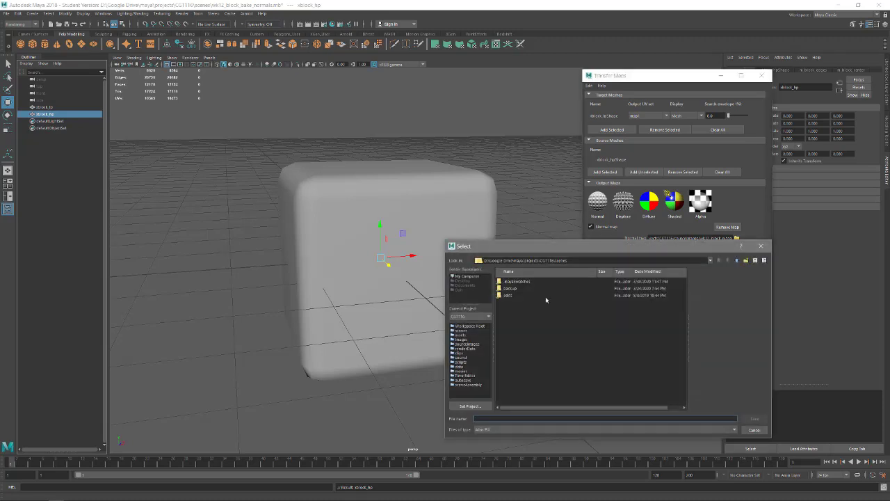
click(499, 430)
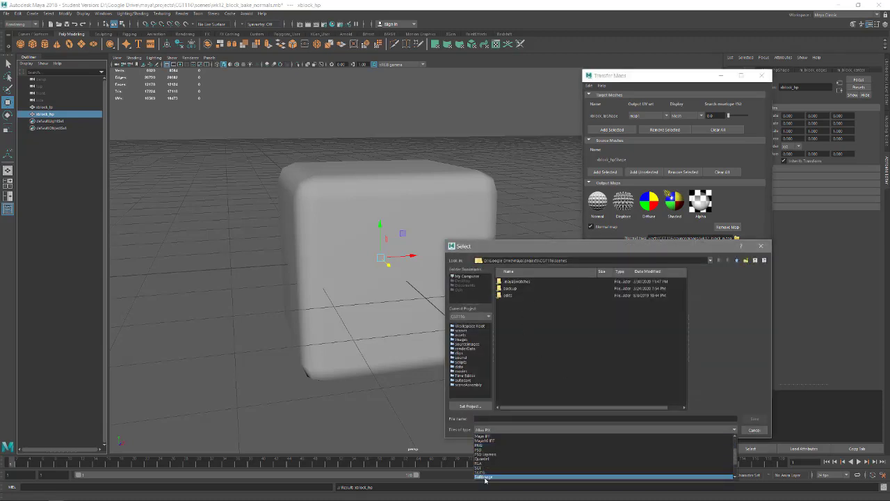
click(483, 459)
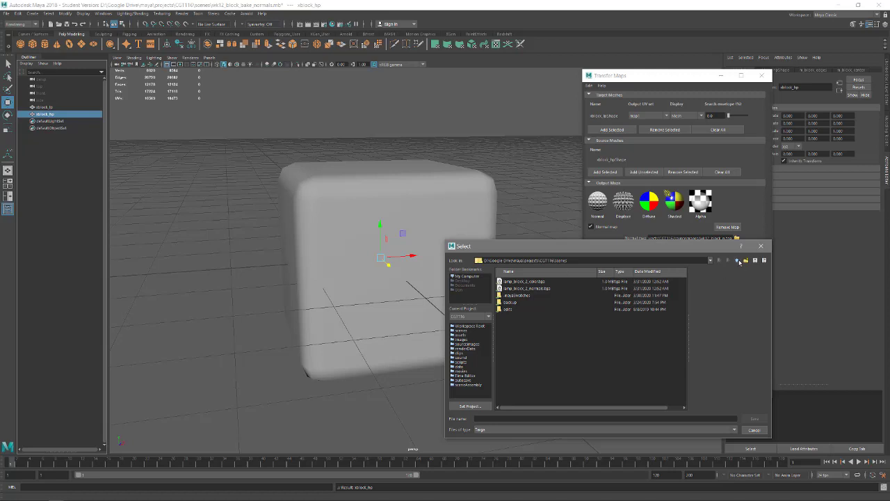
click(738, 261)
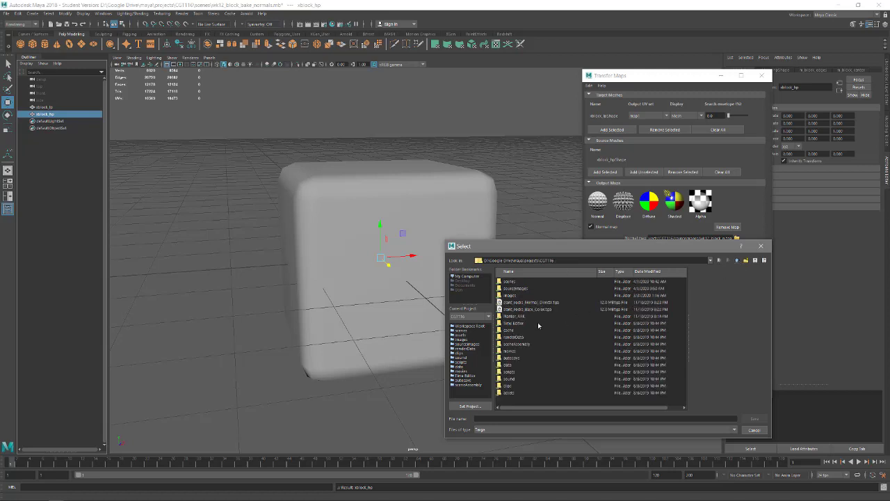
double_click(515, 288)
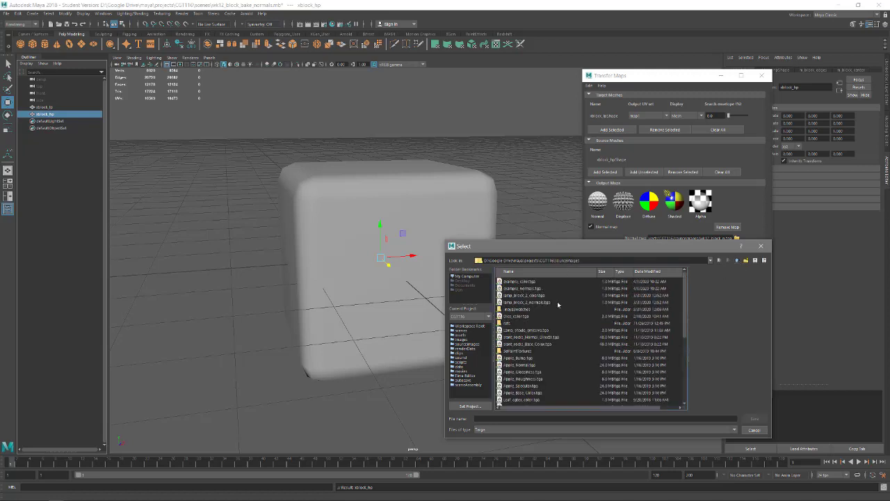
click(486, 419)
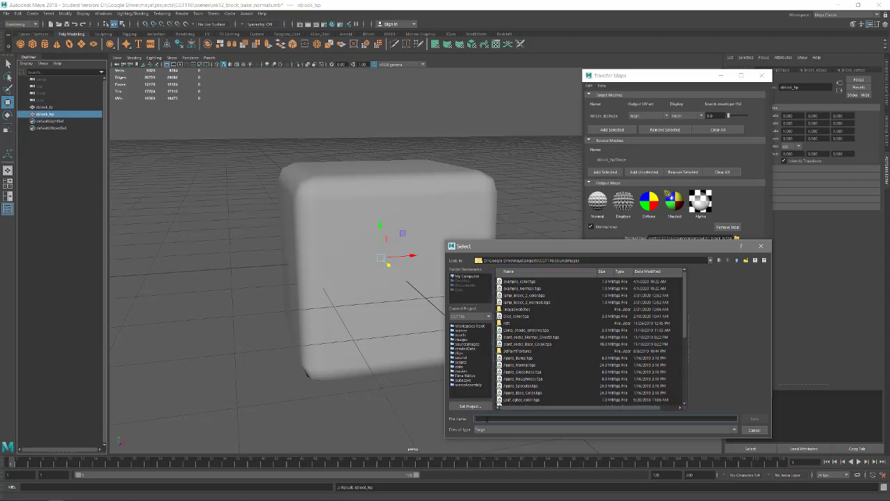
text(v)
key(Return)
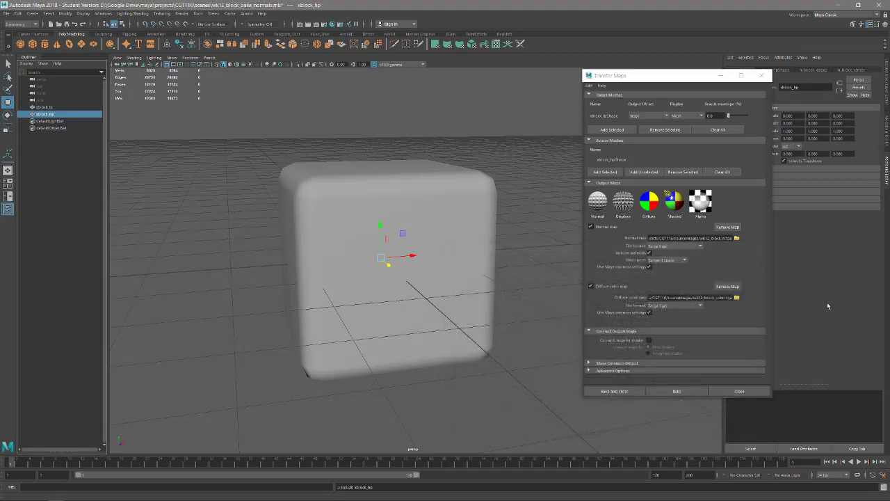
Examine the common output settings for the maps, including map width, sampling quality, filter size and fill texture seams.
click(590, 362)
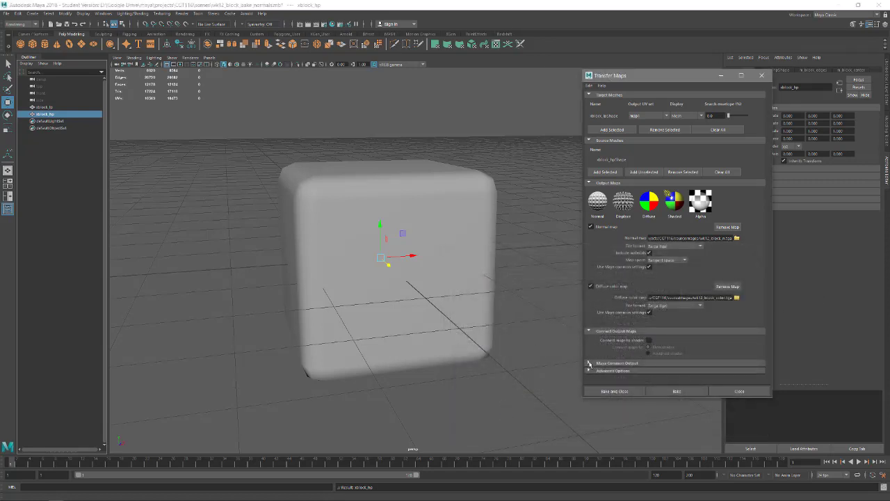
scroll(629, 353, down, 5)
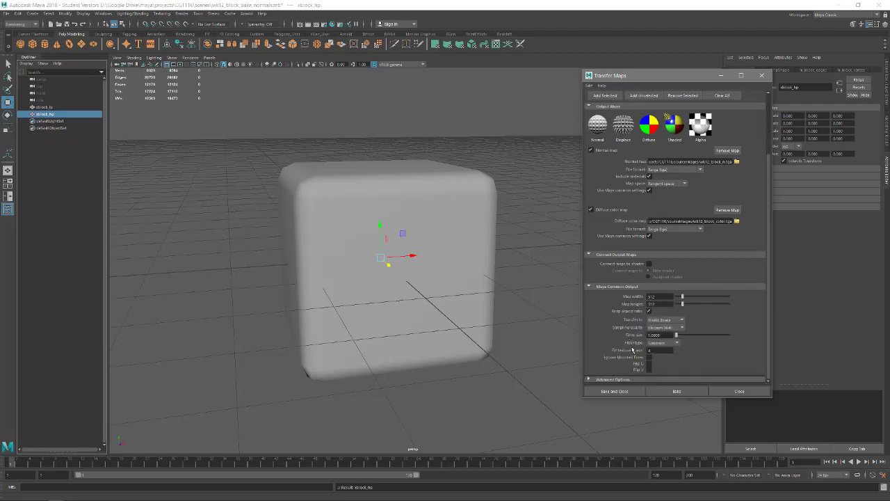
double_click(646, 297)
key(Tab)
click(661, 328)
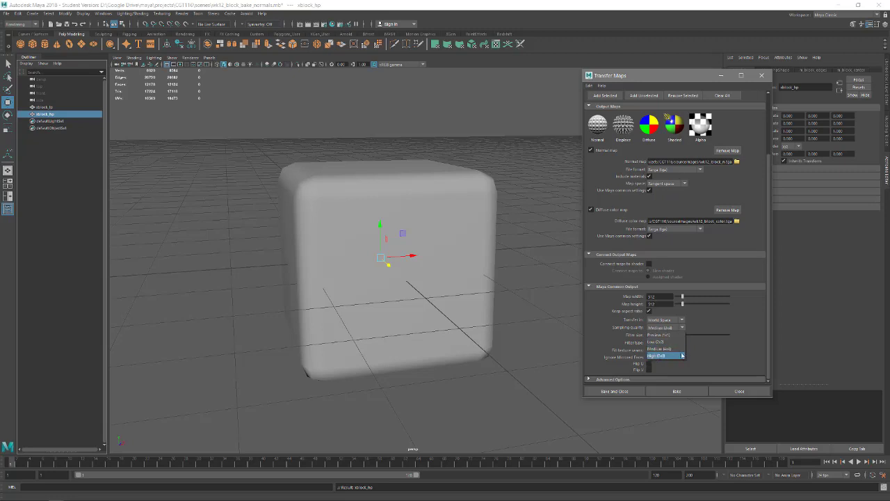
click(736, 349)
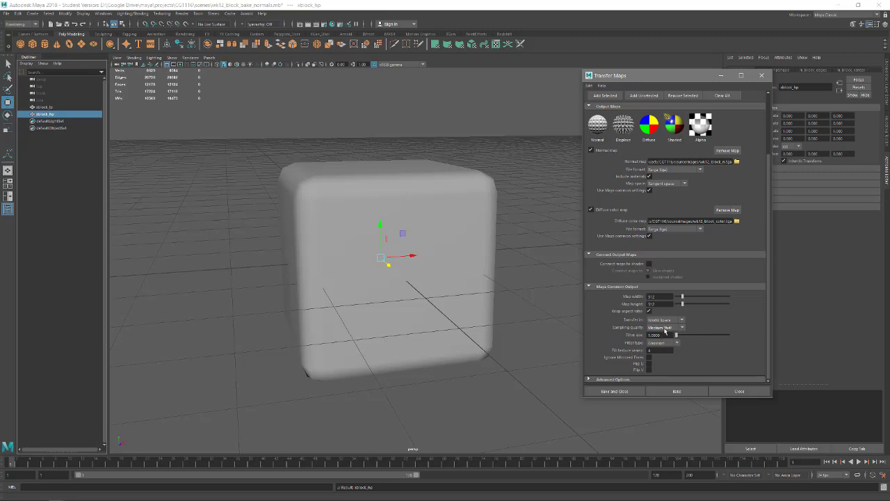
drag(668, 335, 648, 335)
key(Tab)
scroll(698, 345, up, 4)
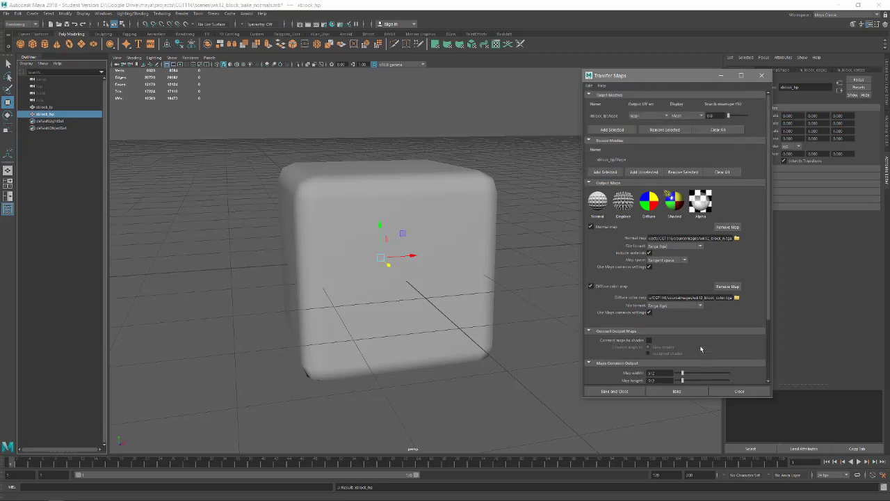
scroll(700, 349, down, 4)
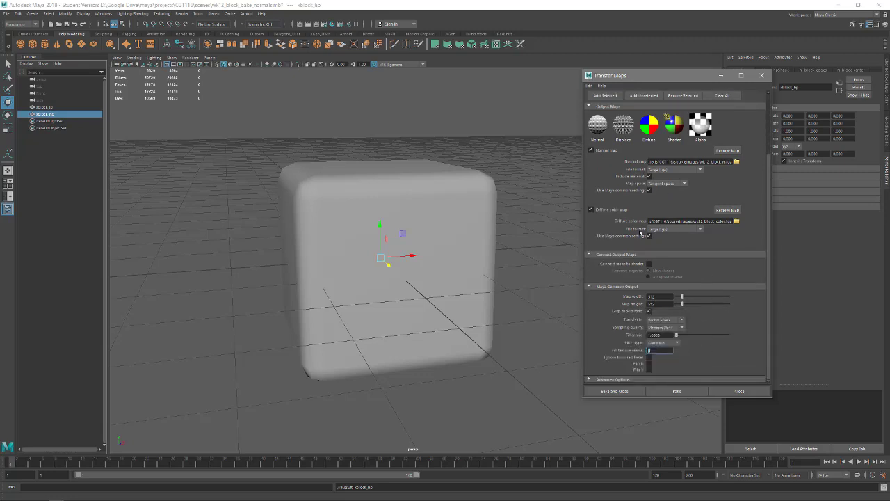
Choose tangent space as the normal map's map space and bake the normal and diffuse color maps.
scroll(639, 232, up, 2)
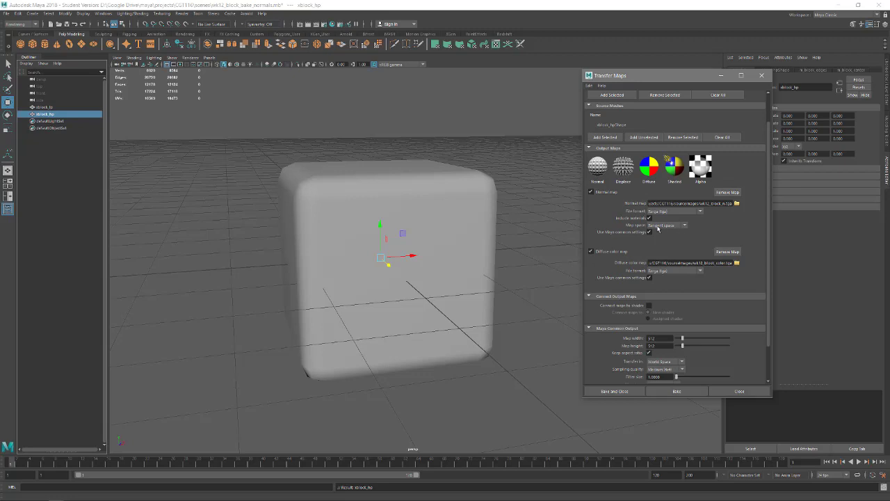
click(657, 226)
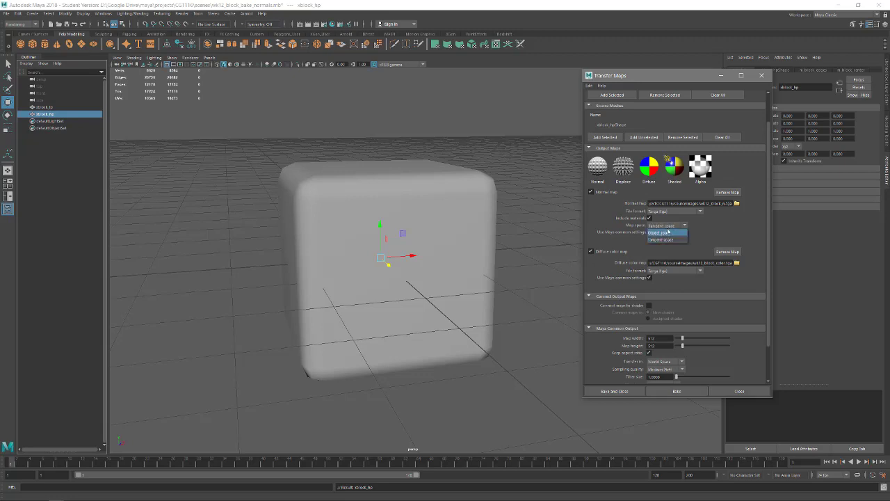
click(665, 239)
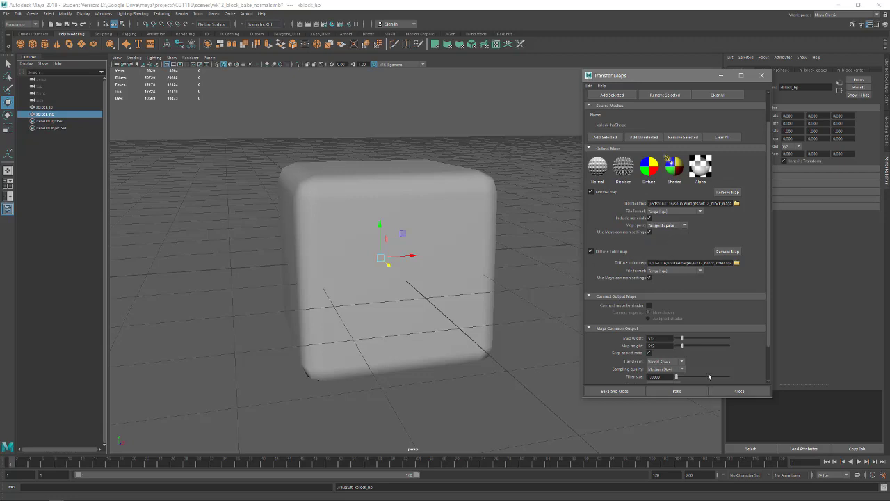
scroll(681, 299, down, 2)
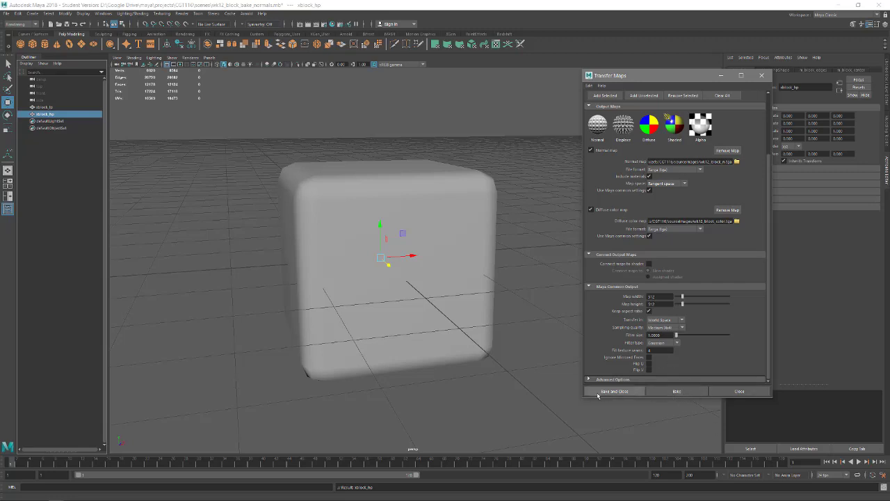
click(675, 391)
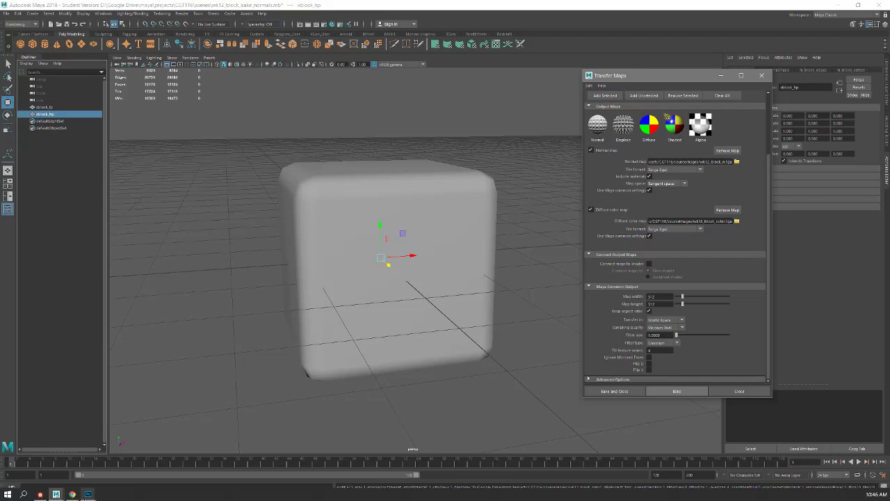
Switch to Photoshop and close example_normals.tga and wk12_example_Normal_color.psd without saving changes.
mouse_move(87, 494)
click(137, 463)
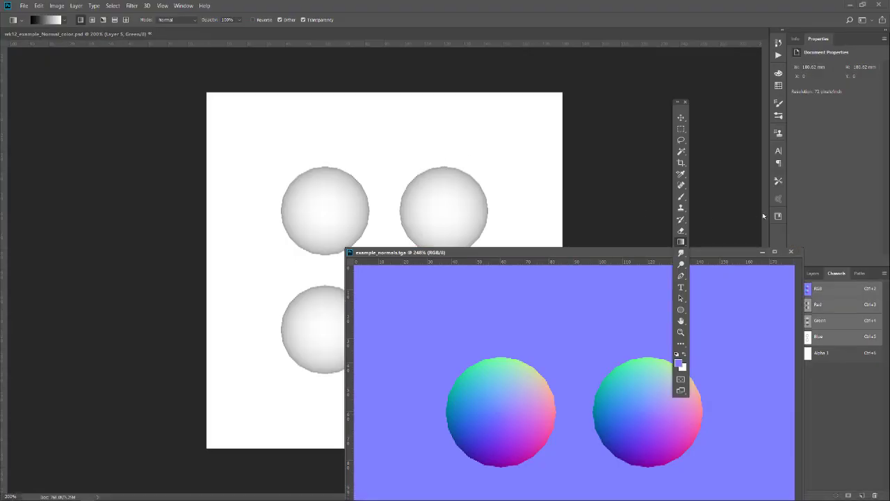
click(790, 251)
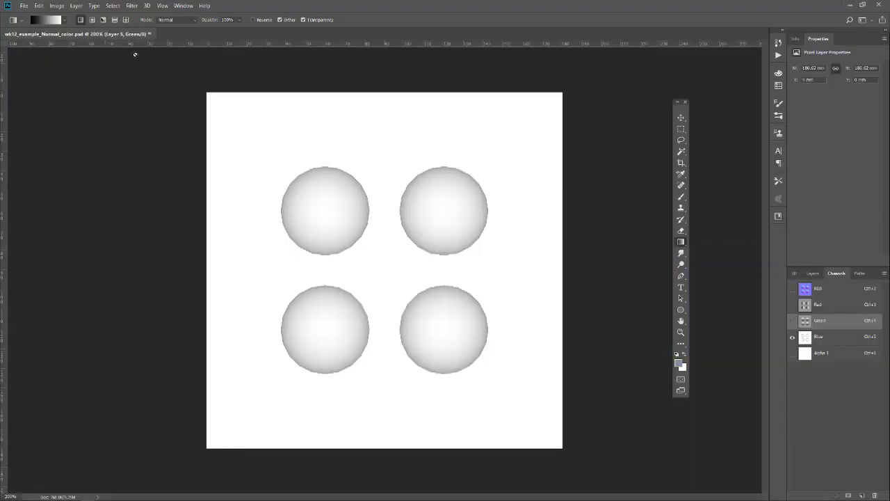
click(151, 37)
click(466, 189)
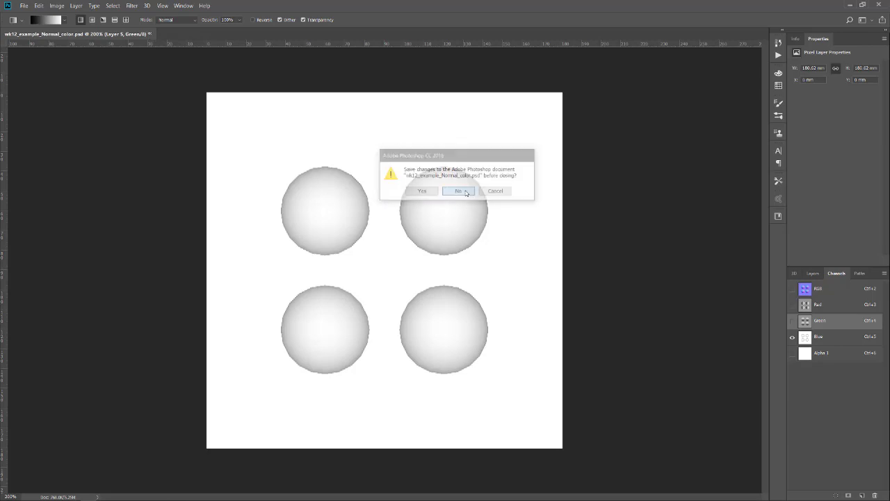
Open the baked maps wk12_block_color.tga and wk12_block_n.tga together from the project's sourceimages folder.
click(38, 165)
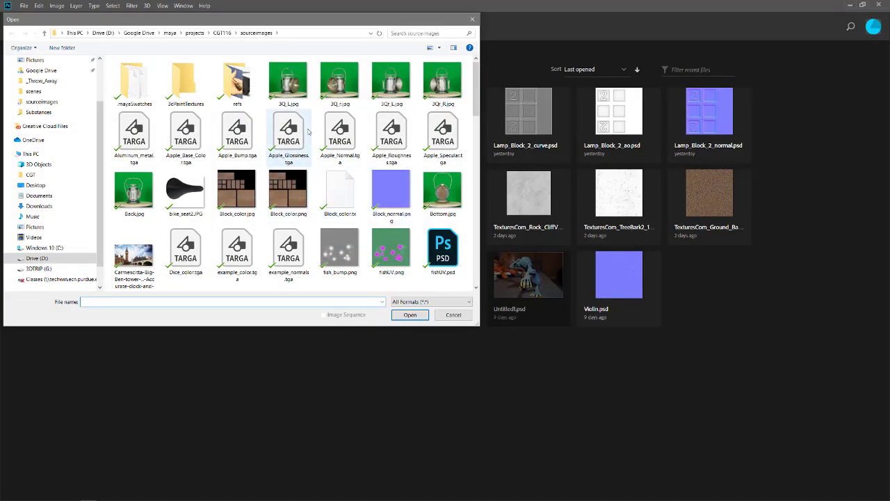
scroll(322, 158, down, 5)
scroll(322, 159, down, 10)
click(291, 258)
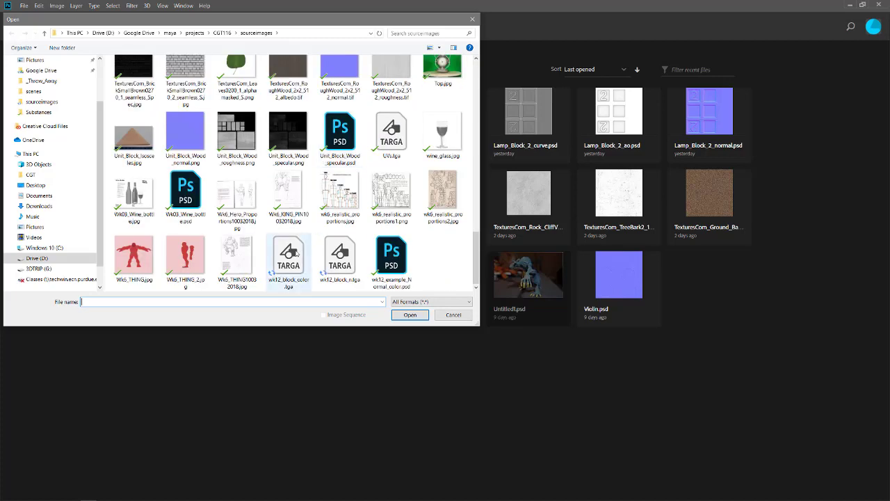
ctrl+click(345, 266)
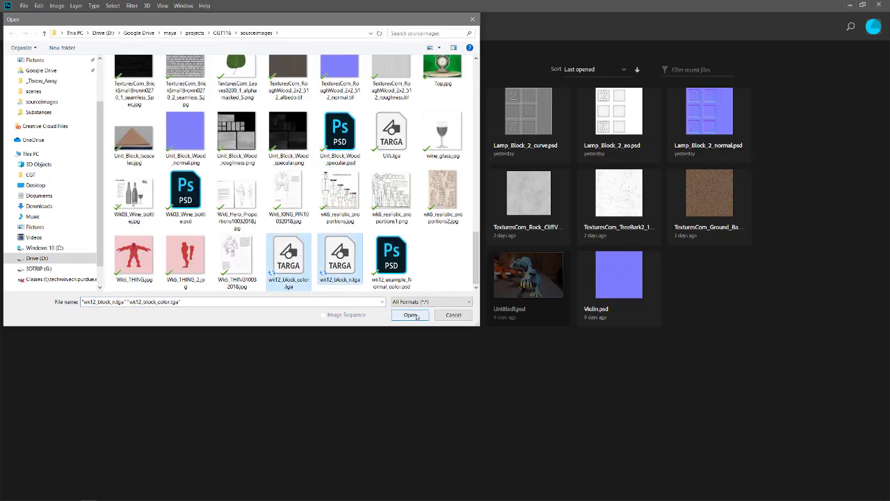
click(415, 316)
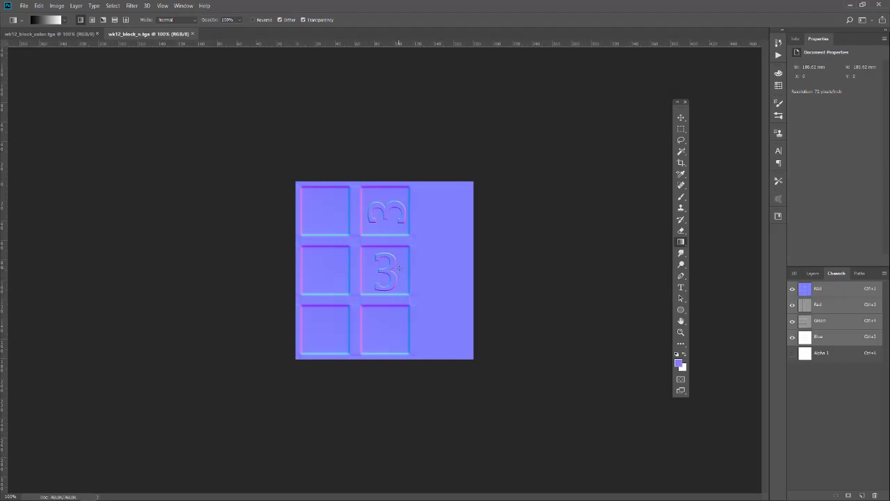
Examine the baked 3s and block edges in the normal map wk12_block_n.tga and the color map wk12_block_color.tga.
key(z)
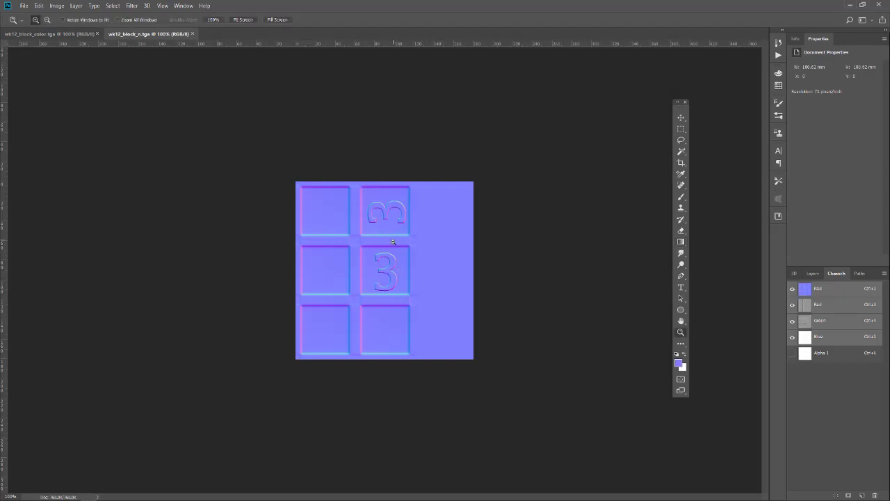
click(393, 242)
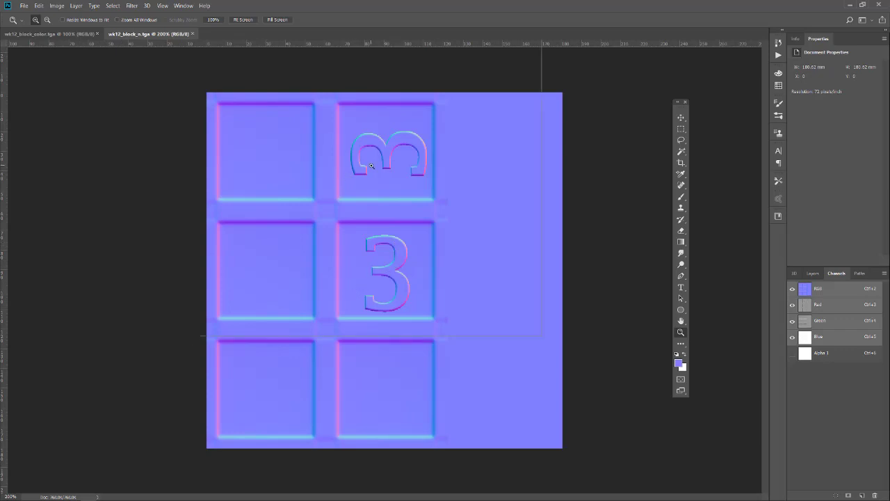
click(392, 159)
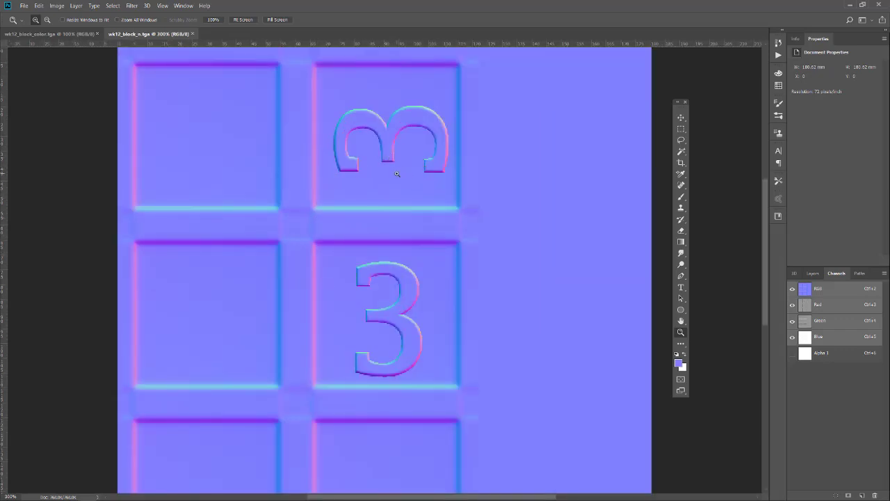
alt+click(347, 187)
click(50, 33)
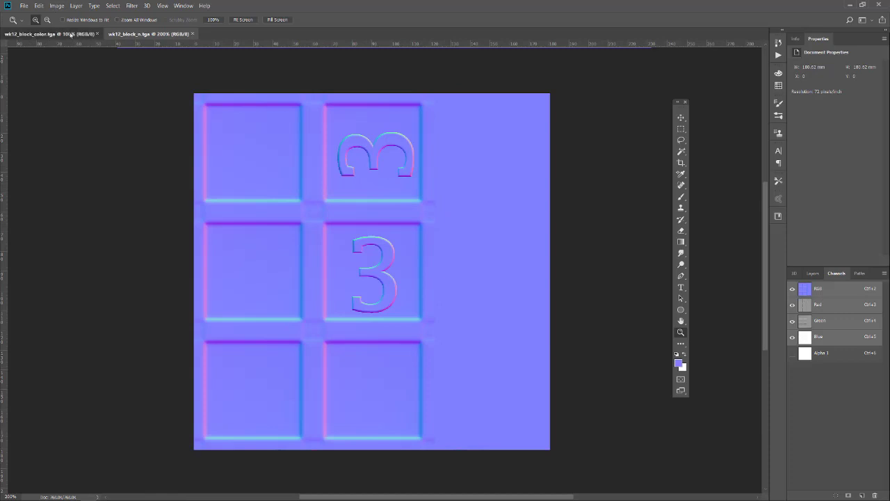
click(397, 269)
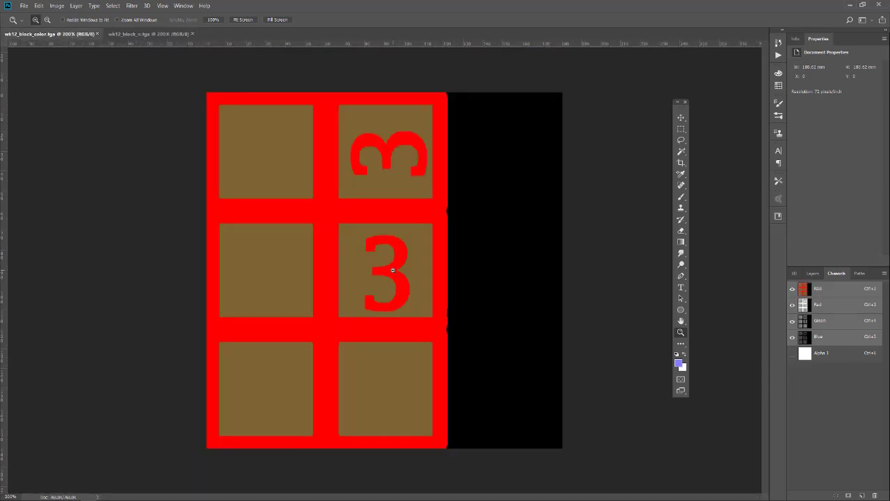
click(393, 270)
alt+click(393, 269)
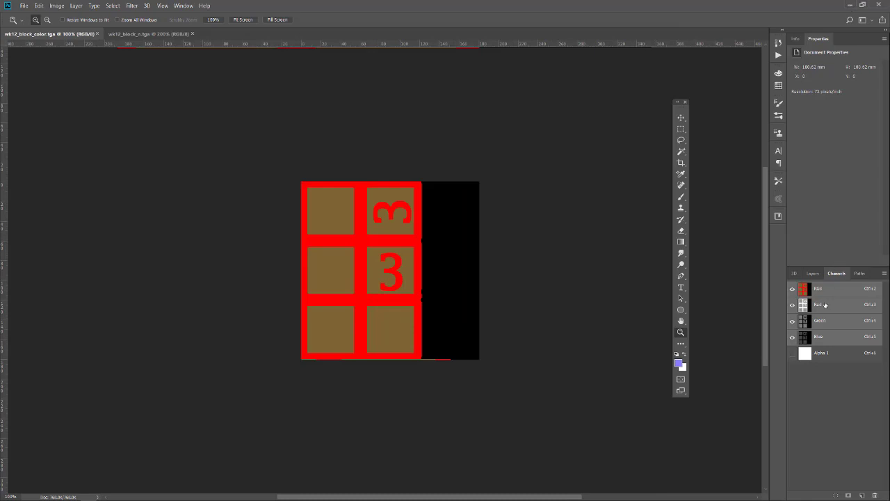
Delete the Alpha 1 channel from wk12_block_color.tga and save the file.
click(844, 357)
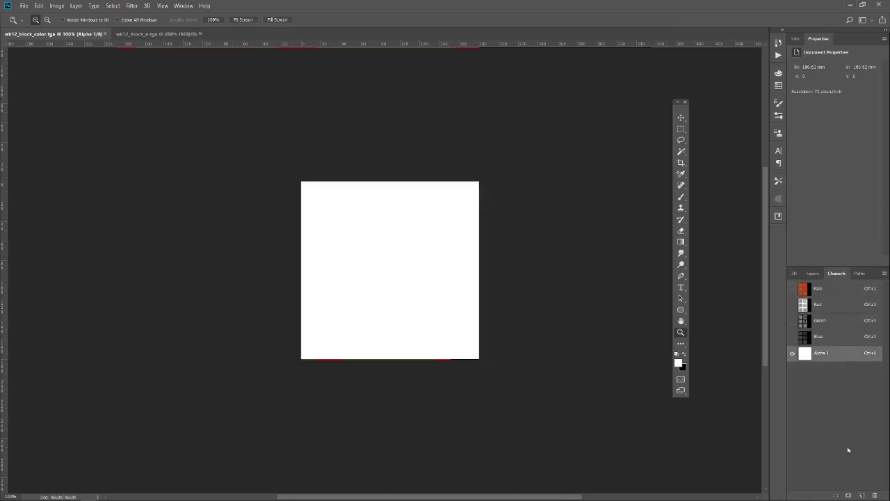
click(875, 495)
click(421, 191)
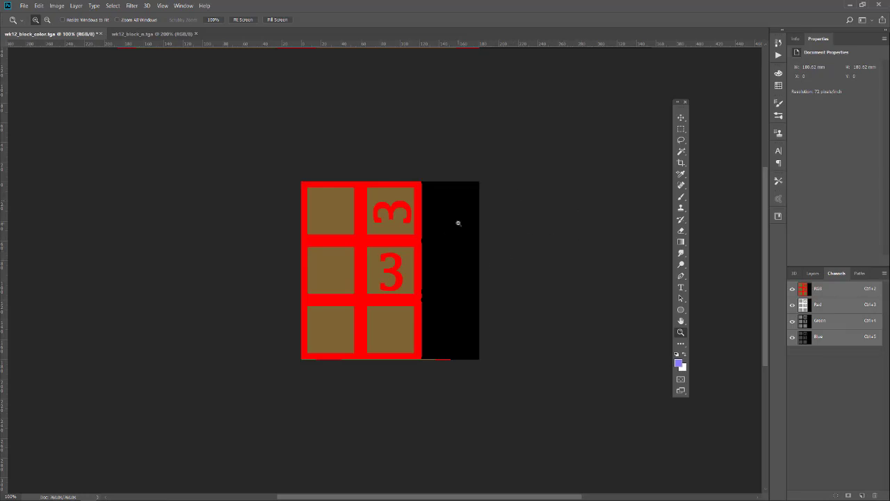
click(812, 273)
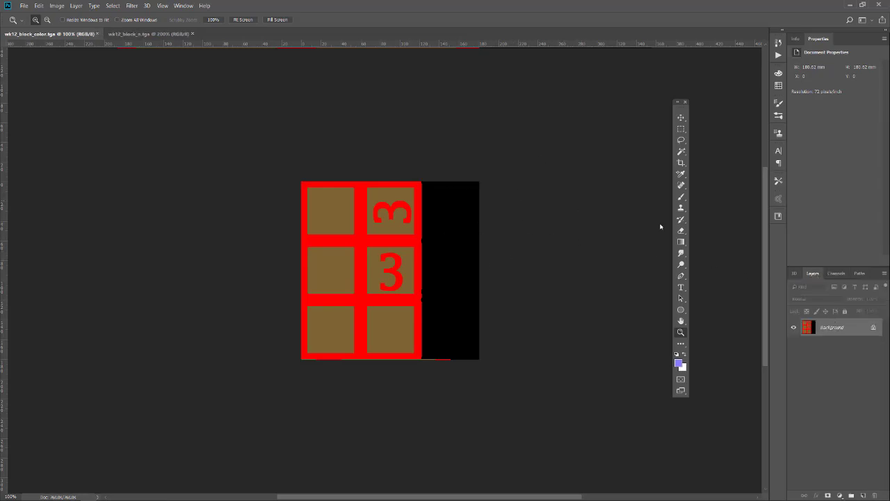
Delete the Alpha 1 channel from the normal map wk12_block_n.tga.
click(133, 34)
click(834, 273)
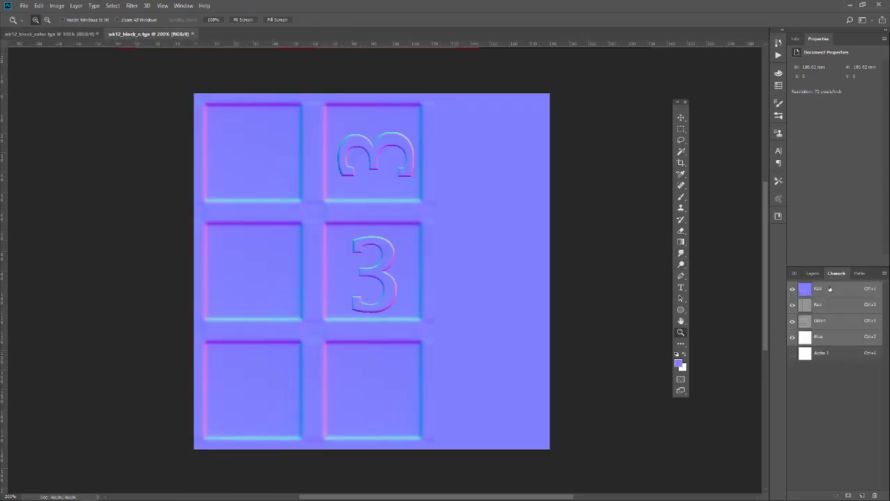
click(838, 354)
click(875, 496)
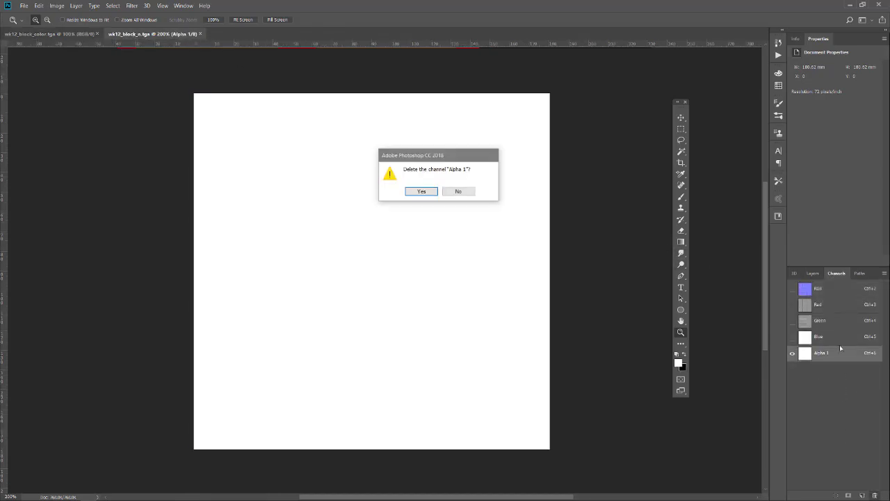
click(421, 192)
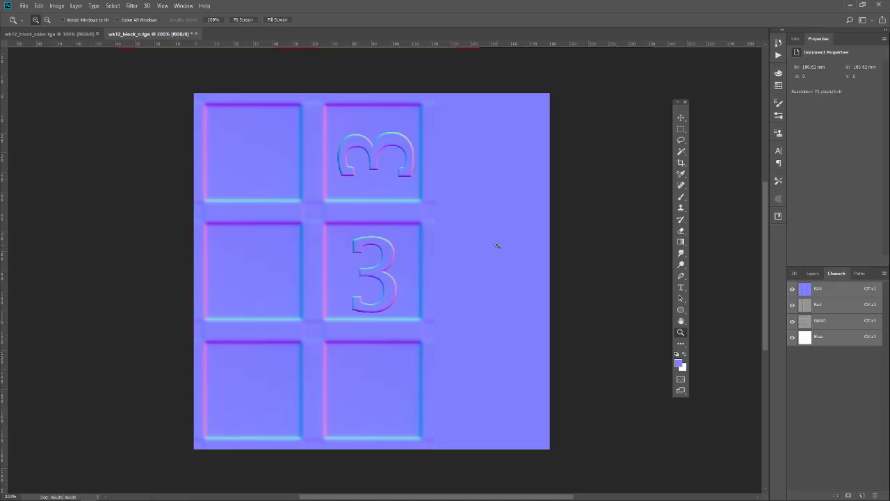
Return to Maya, close Transfer Maps and hide the high-poly mesh xblock_hp.
click(850, 4)
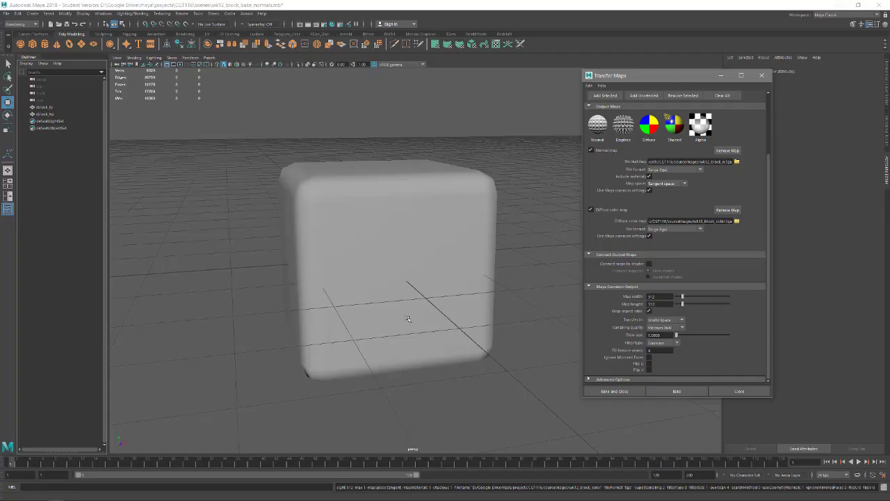
click(761, 75)
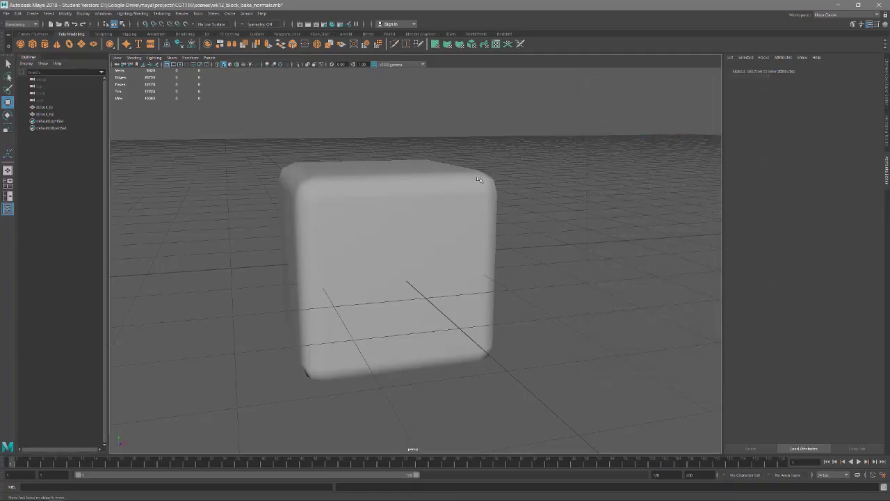
click(478, 179)
click(47, 114)
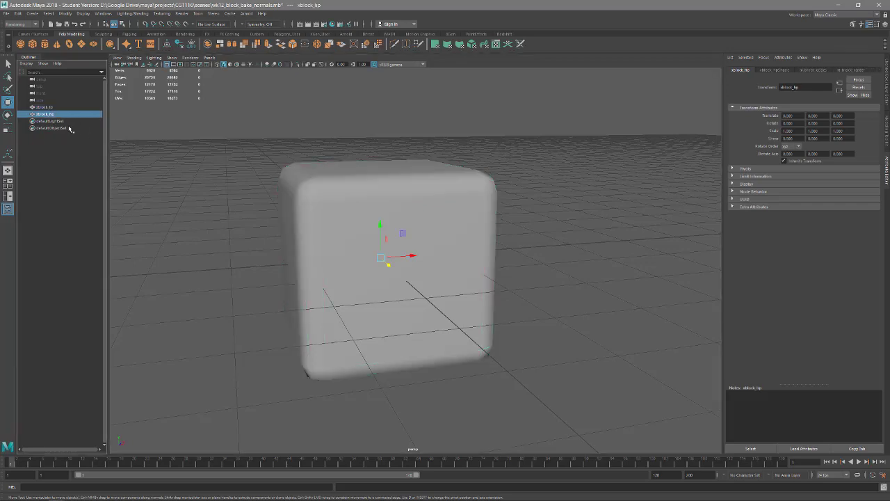
key(ctrl+h)
Select the low-poly block xblock_lp, delete its construction history and show the attributes of its lambert1 material.
click(424, 175)
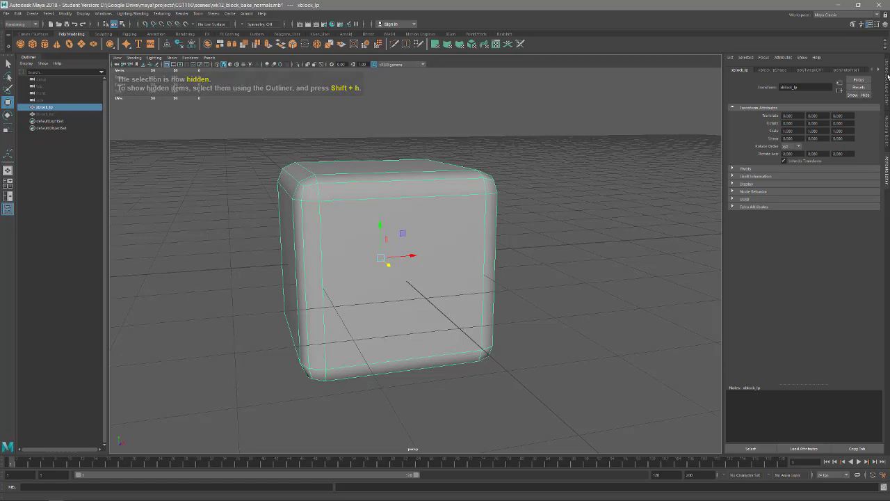
click(887, 76)
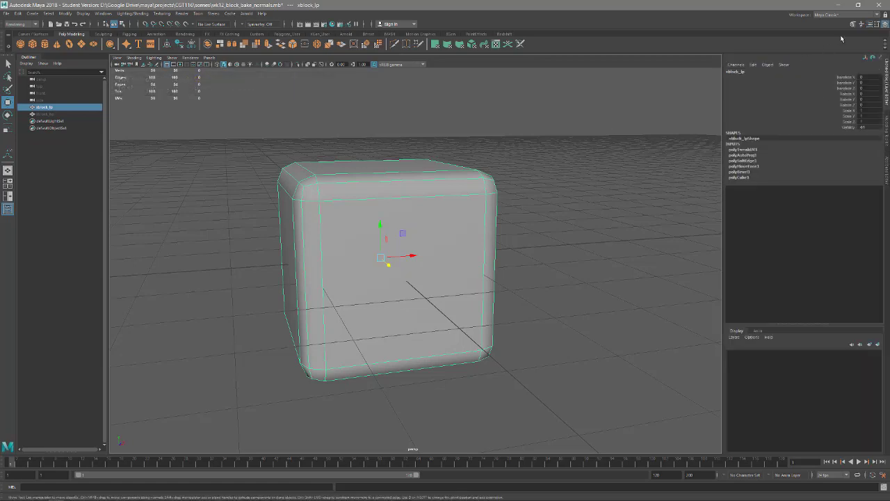
click(869, 25)
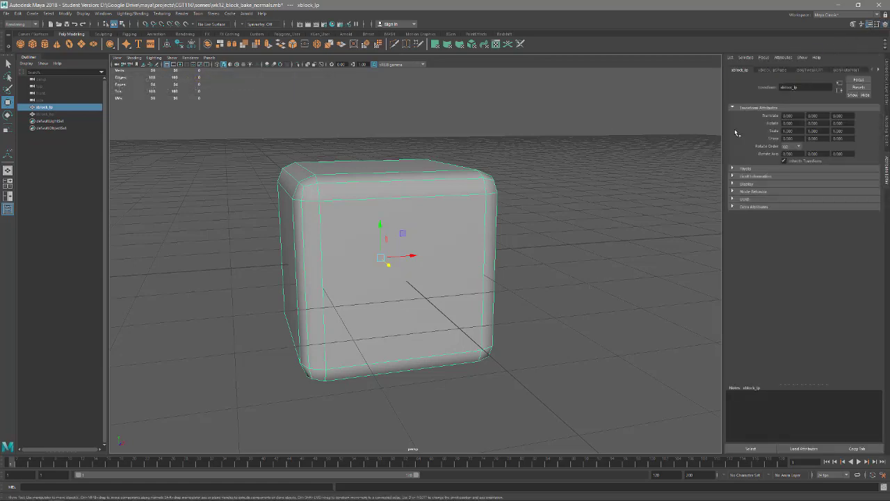
click(180, 46)
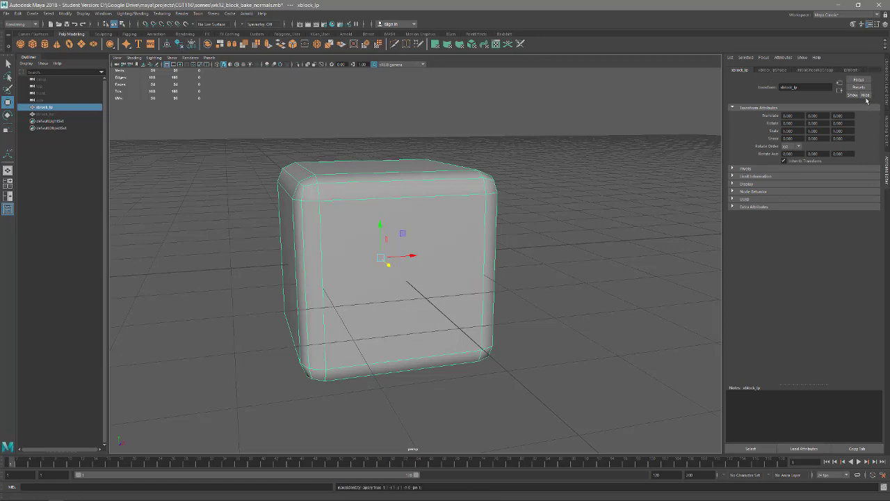
click(860, 72)
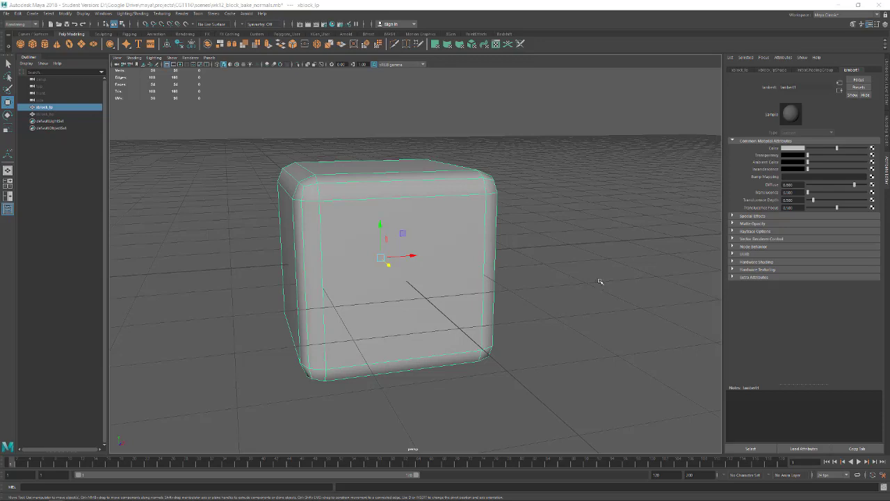
Open the Create Render Node window for lambert1's Bump Mapping and bring it back into view over the viewport.
mouse_move(323, 498)
alt+drag(591, 165, 592, 175)
mouse_move(334, 495)
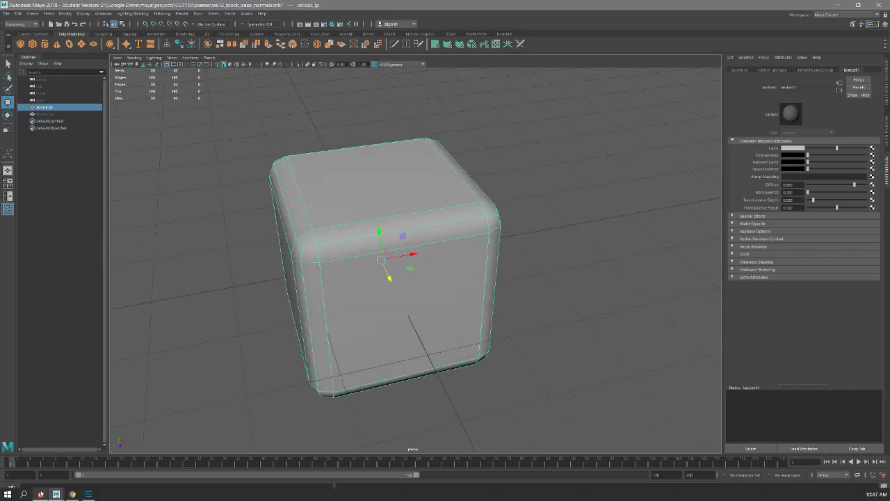
mouse_move(57, 495)
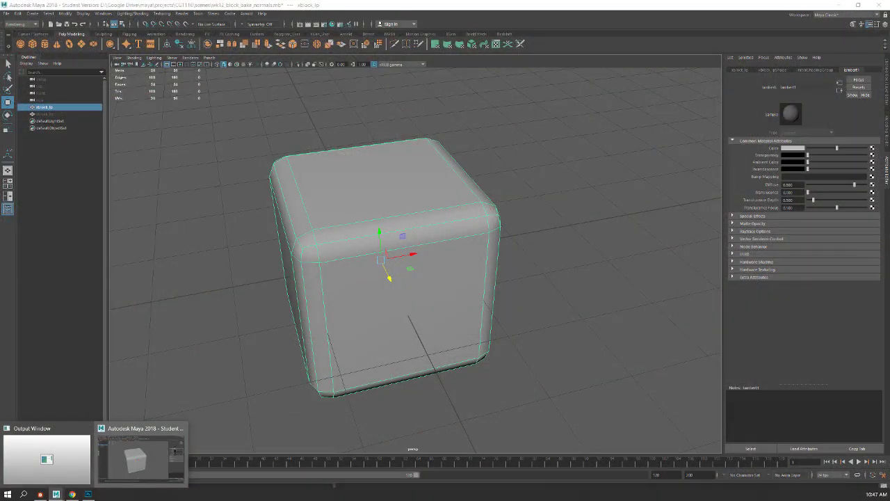
click(141, 458)
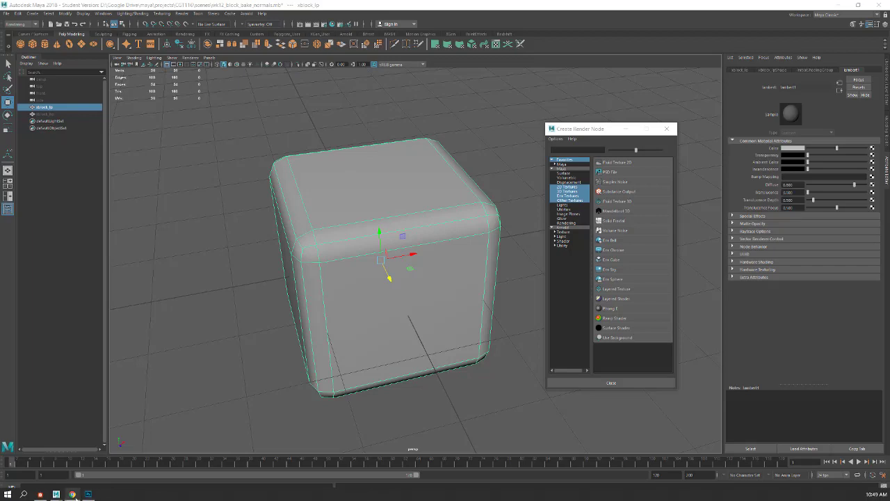
Switch to Chrome, review the search page for "maya window off screen" and return to Maya.
click(73, 494)
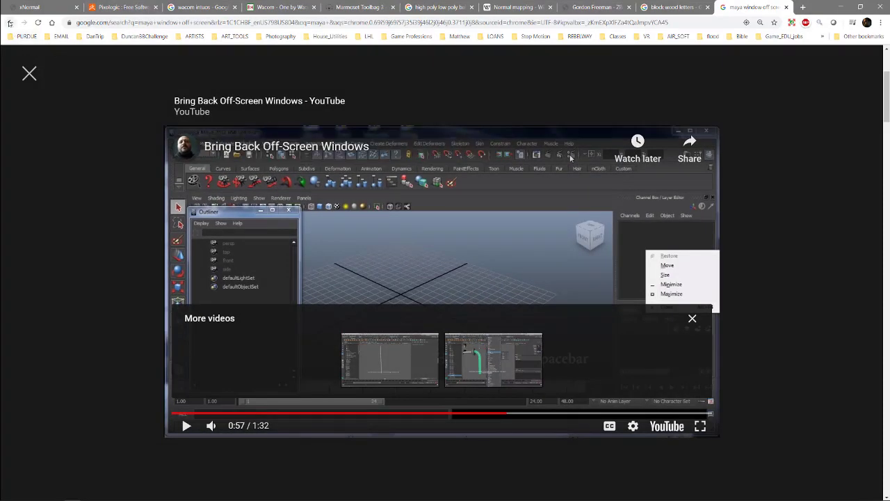
click(9, 22)
triple_click(281, 72)
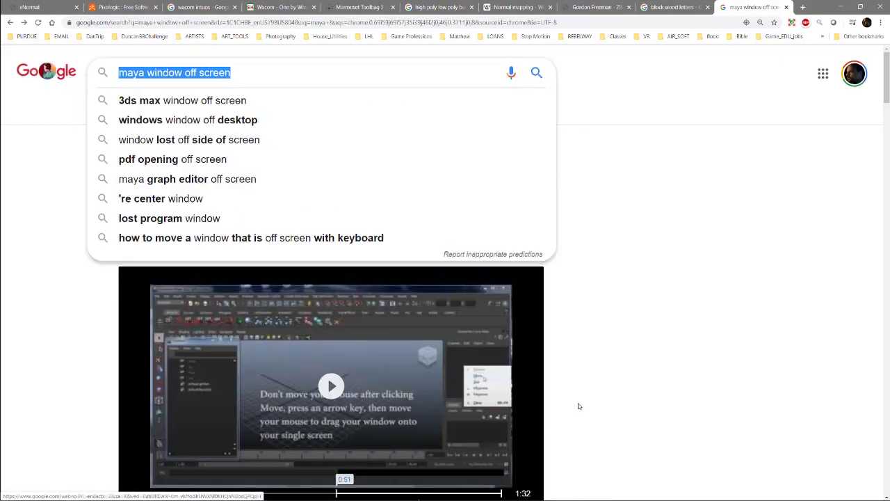
scroll(579, 406, down, 2)
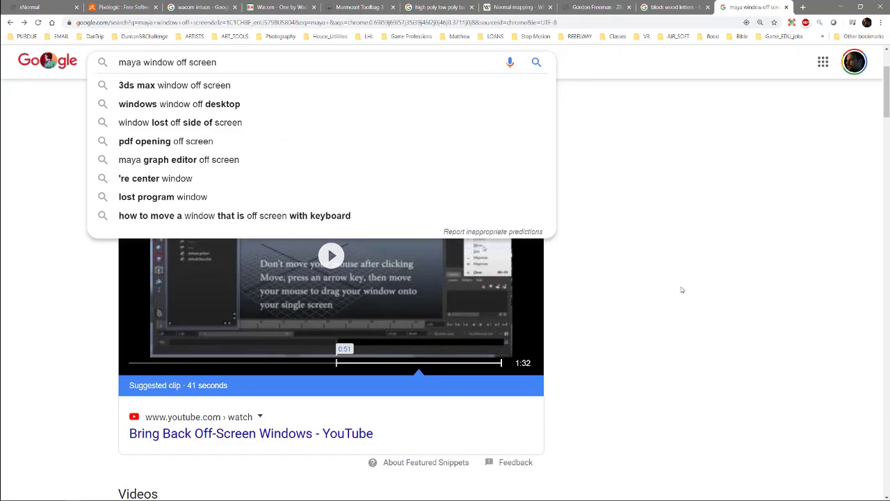
click(682, 290)
click(840, 7)
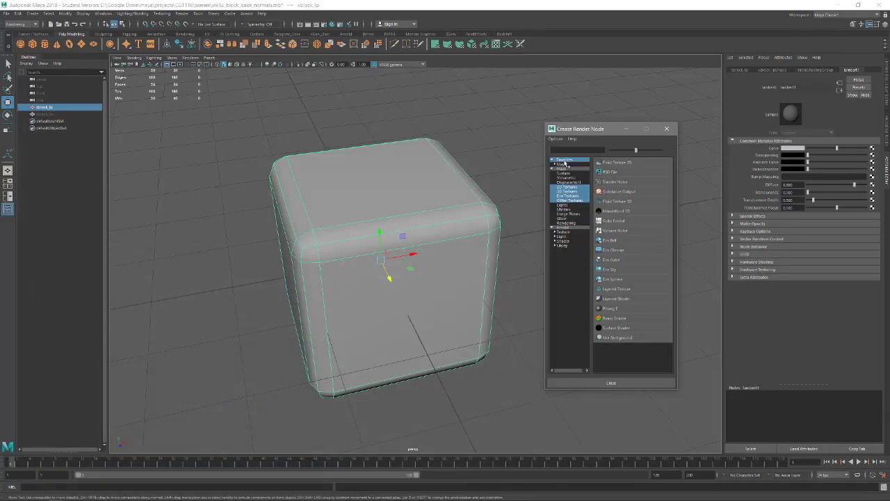
Connect a PSD File texture from Maya's 2D Textures to lambert1's Bump Mapping and return to the lambert1 attributes.
drag(611, 130, 586, 121)
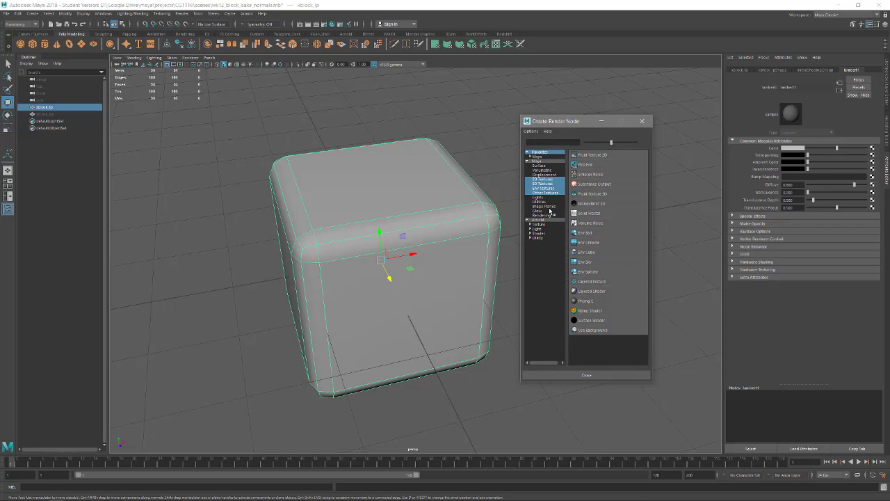
click(537, 155)
click(530, 157)
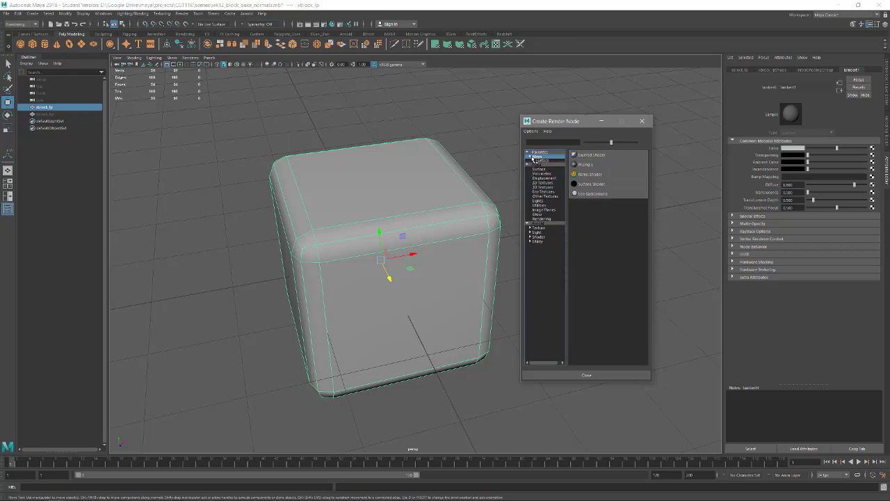
click(542, 162)
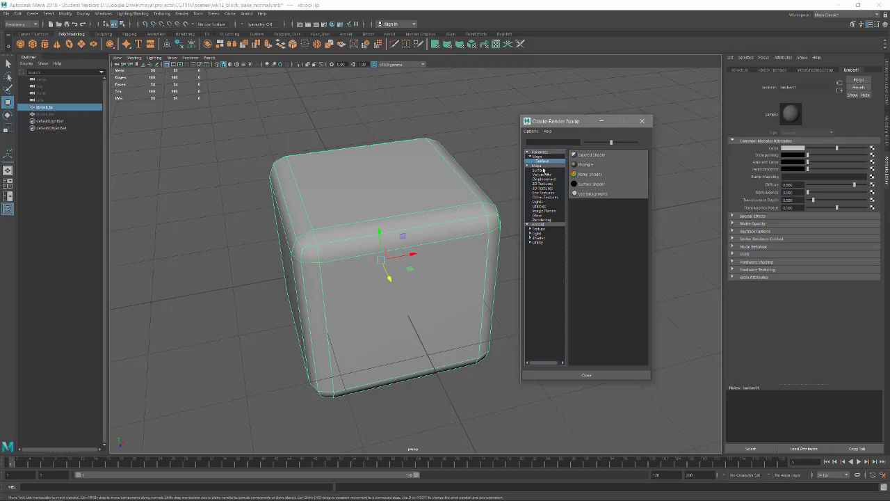
click(546, 183)
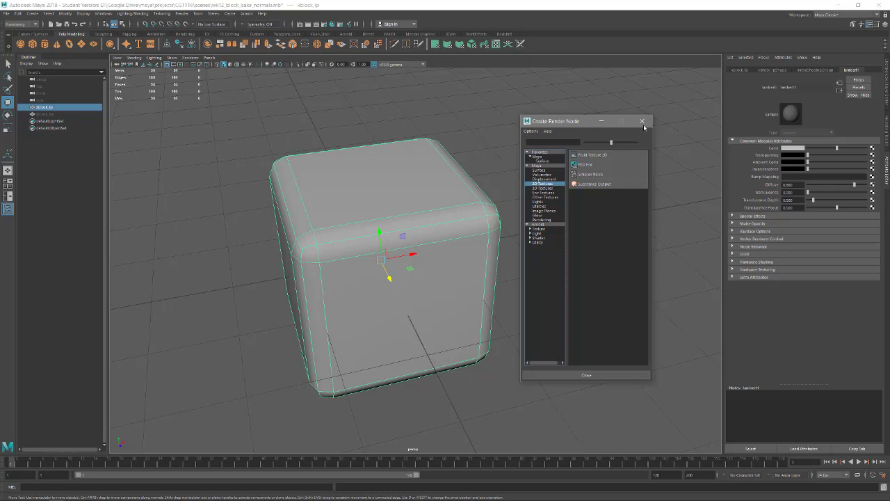
click(548, 162)
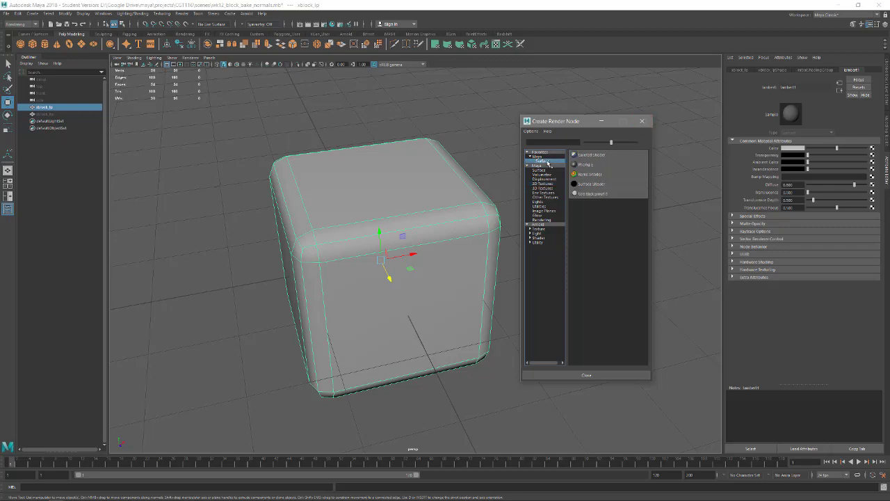
click(540, 170)
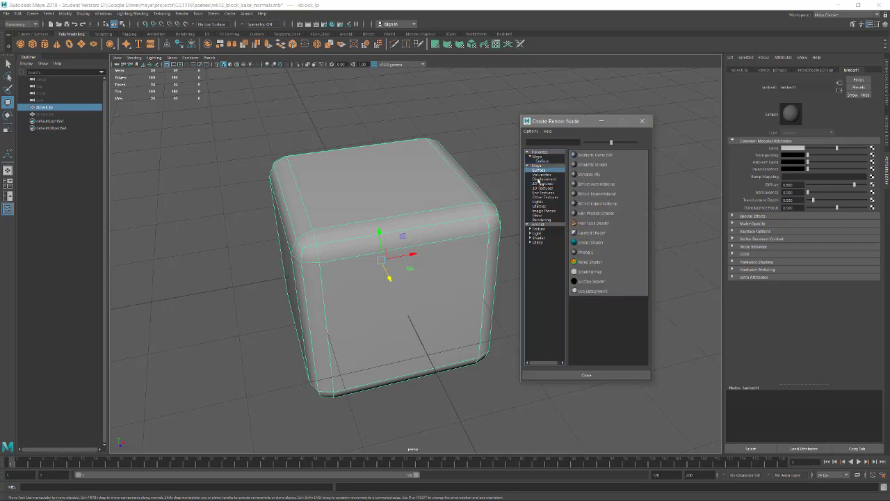
click(541, 179)
click(542, 184)
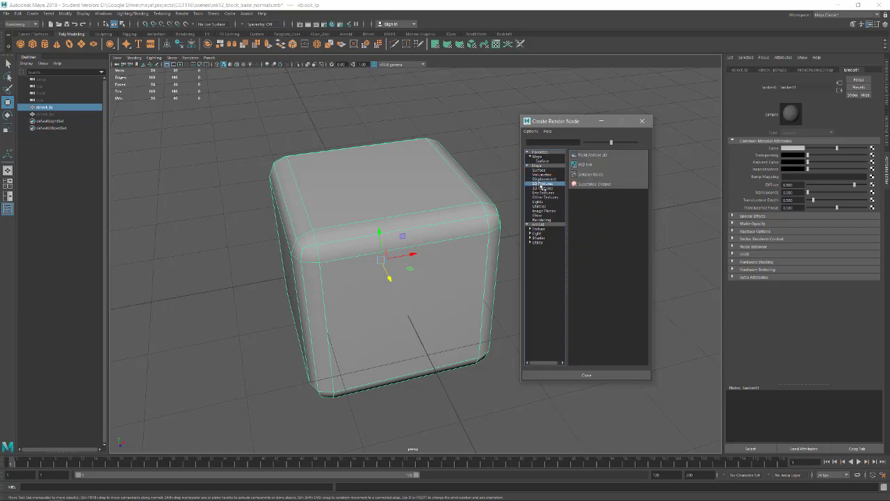
click(583, 165)
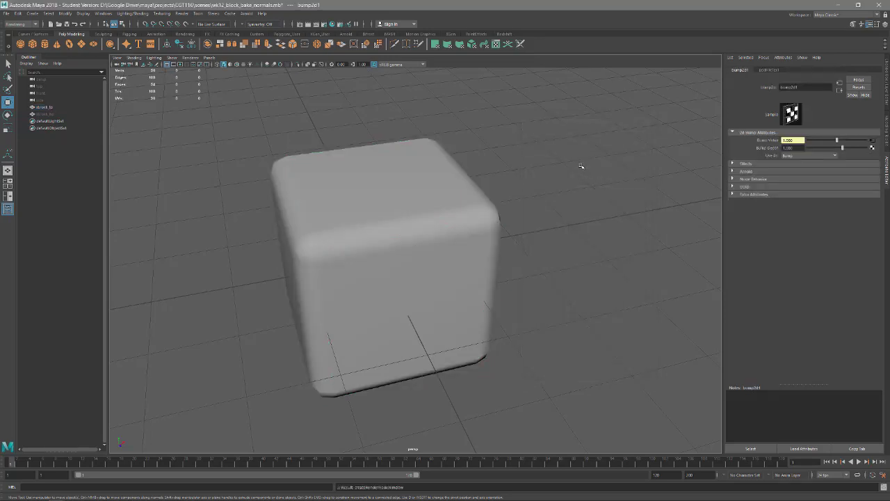
click(839, 90)
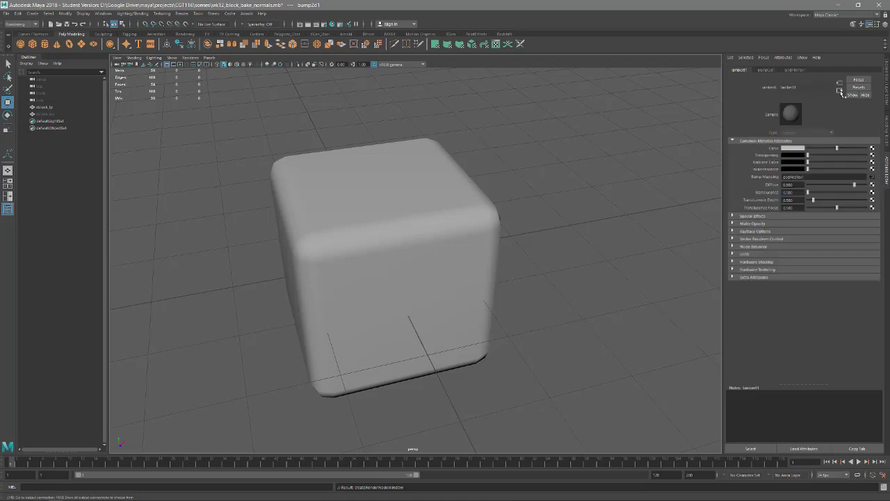
Open the Create Render Node window for lambert1's Color and move it clear of the block.
mouse_move(442, 256)
alt+mouse_down()
mouse_move(426, 239)
mouse_move(421, 264)
mouse_move(440, 256)
alt+mouse_up()
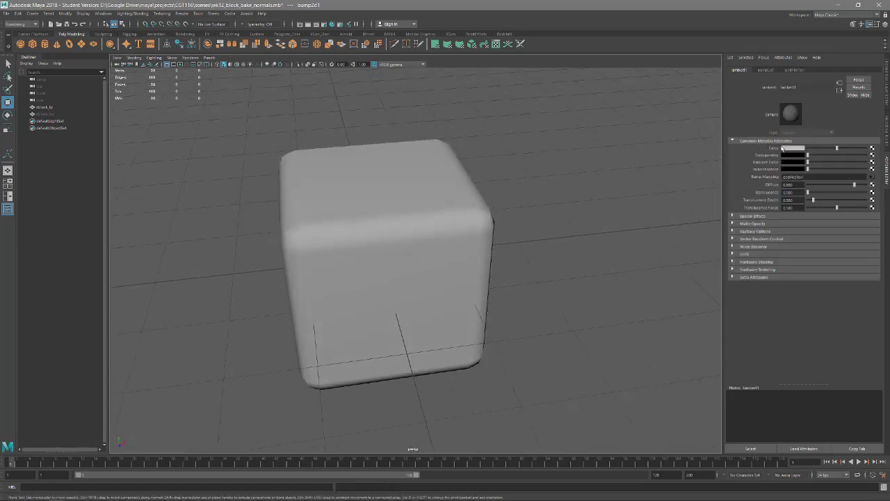
click(872, 150)
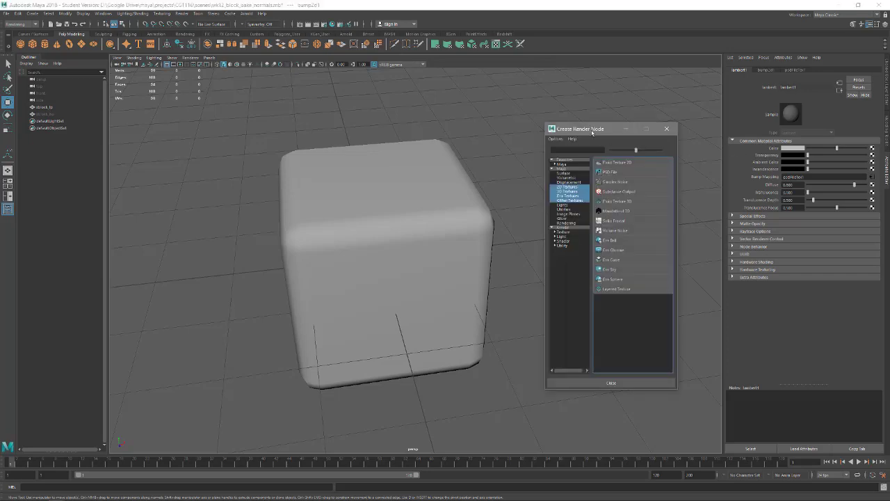
drag(592, 132, 163, 116)
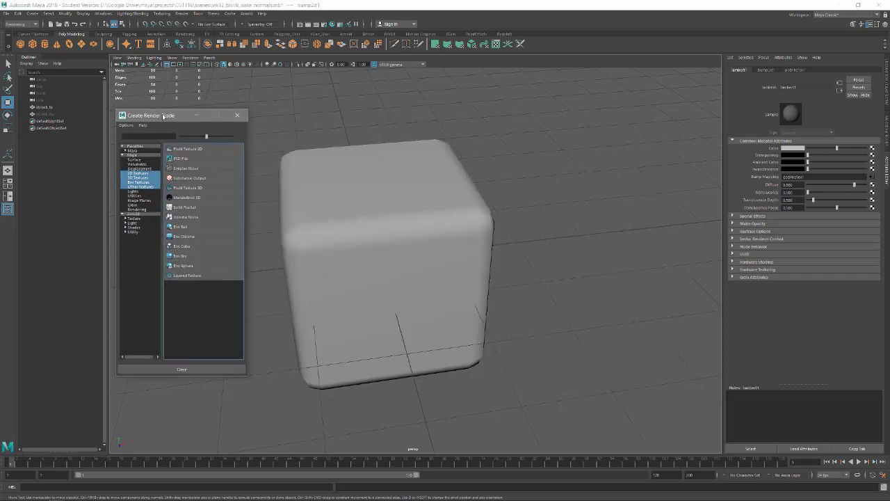
Shift the Create Render Node window around the viewport with the system Move command and place it beside the block.
key(alt+space)
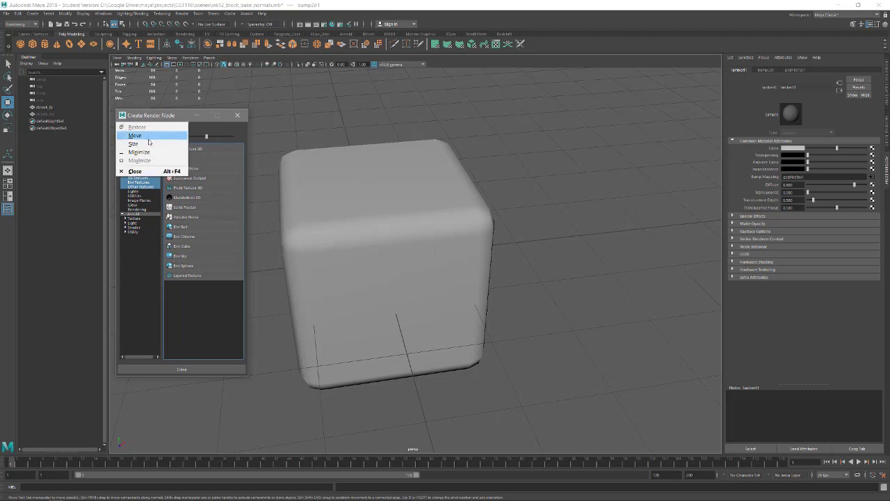
click(152, 135)
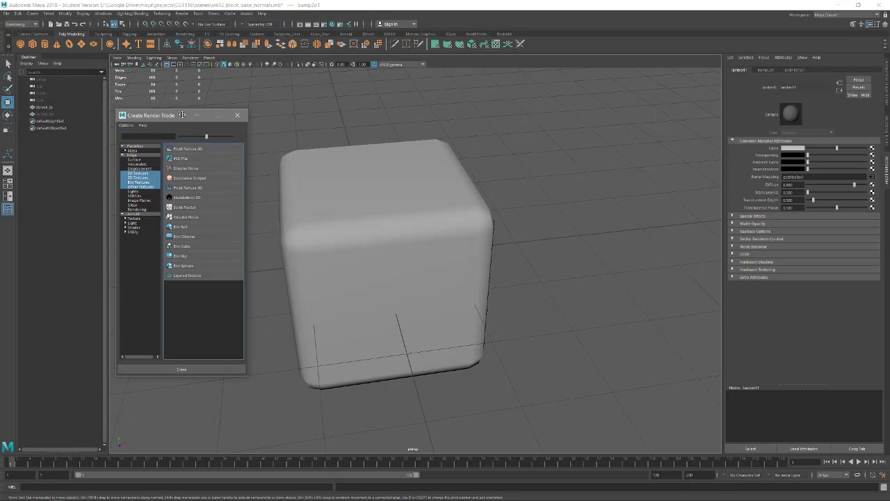
drag(182, 114, 549, 144)
key(Up)
key(Up)
key(Up)
key(Up)
key(Up)
key(Up)
key(Up)
key(Up)
key(Up)
key(Up)
key(Up)
key(Up)
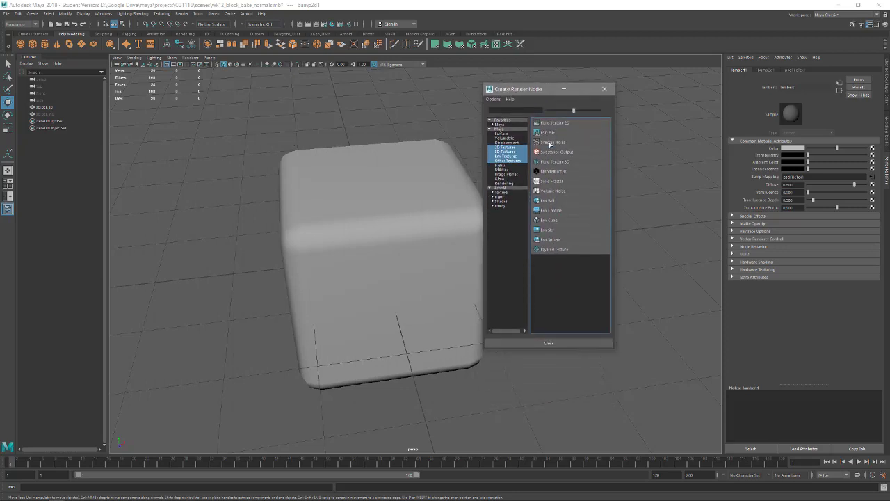
key(Down)
key(Down)
key(Down)
key(Down)
key(Down)
key(Down)
key(Down)
key(Down)
key(Down)
key(Down)
key(Down)
key(Down)
key(Down)
key(Down)
key(Down)
key(Down)
key(Down)
key(Down)
key(Down)
key(Down)
key(Left)
key(Left)
key(Left)
key(Left)
key(Left)
key(Left)
key(Left)
key(Left)
key(Left)
key(Left)
key(Left)
key(Left)
key(Left)
key(Left)
key(Left)
key(Left)
key(Left)
key(Left)
key(Left)
key(Left)
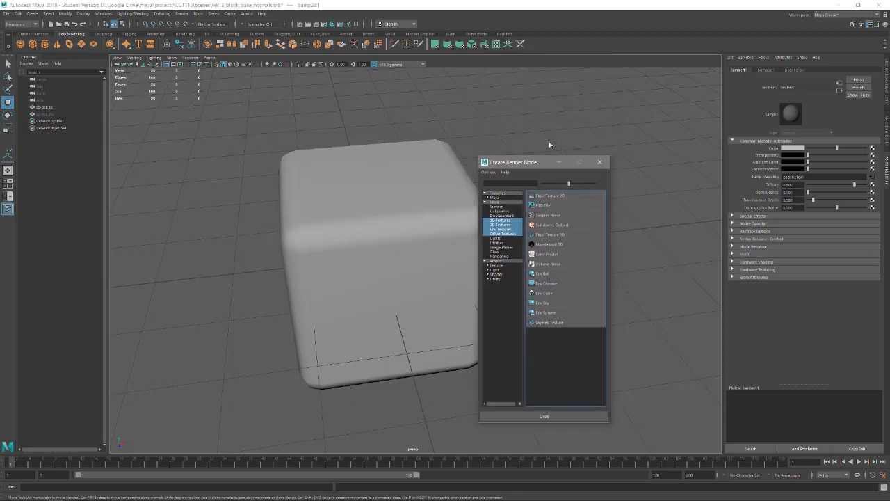
key(Left)
key(Left)
key(Left)
key(Left)
key(Left)
key(Left)
key(Left)
key(Left)
key(Left)
key(Left)
key(Left)
key(Left)
key(Left)
key(Left)
key(Left)
key(Left)
key(Left)
key(Left)
key(Left)
key(Left)
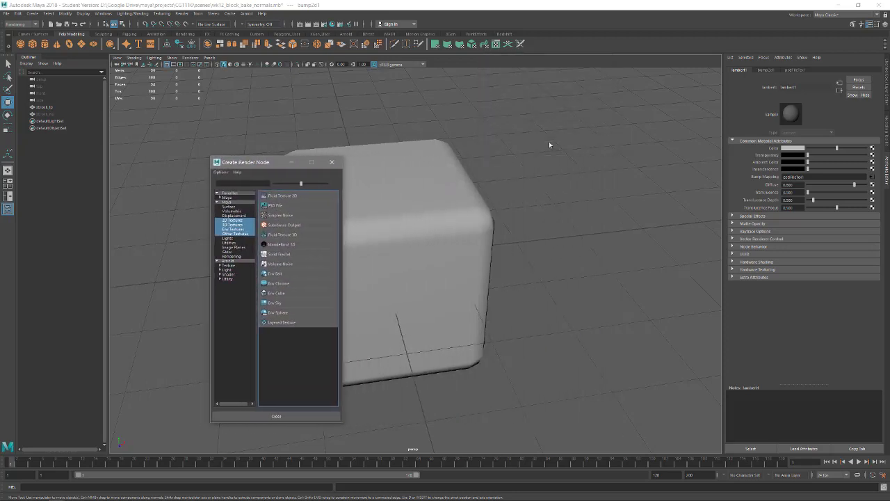
key(Up)
key(Up)
key(Up)
key(Up)
key(Up)
key(Up)
key(Up)
key(Up)
key(Up)
key(Up)
key(Up)
key(Up)
key(Up)
key(Up)
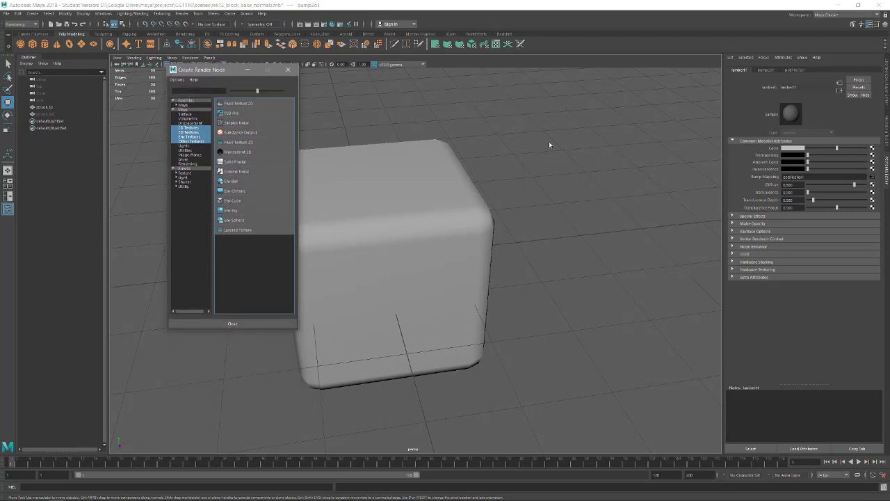
key(Right)
key(Right)
key(Right)
key(Right)
key(Right)
key(Right)
key(Right)
key(Right)
key(Right)
key(Right)
key(Right)
key(Right)
key(Right)
key(Right)
key(Right)
key(Right)
key(Right)
key(Right)
key(Right)
key(Right)
key(Right)
key(Right)
key(Right)
key(Right)
key(Right)
key(Right)
key(Right)
key(Right)
key(Right)
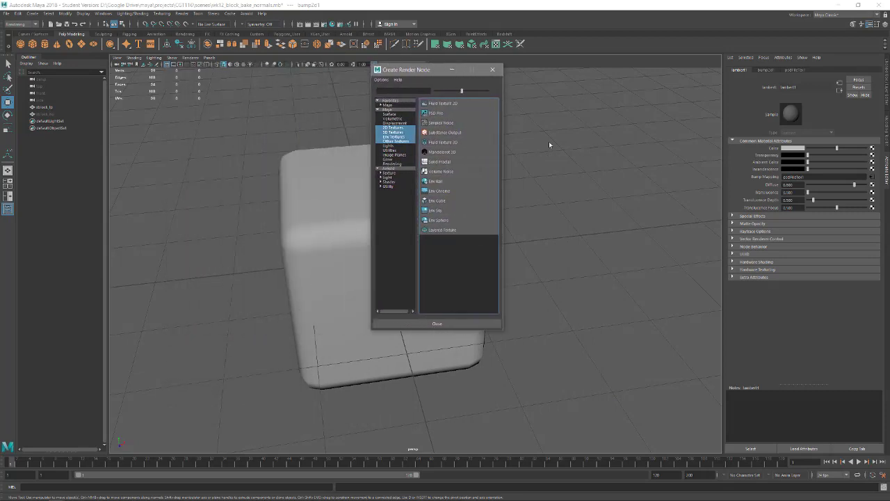
drag(552, 71, 578, 117)
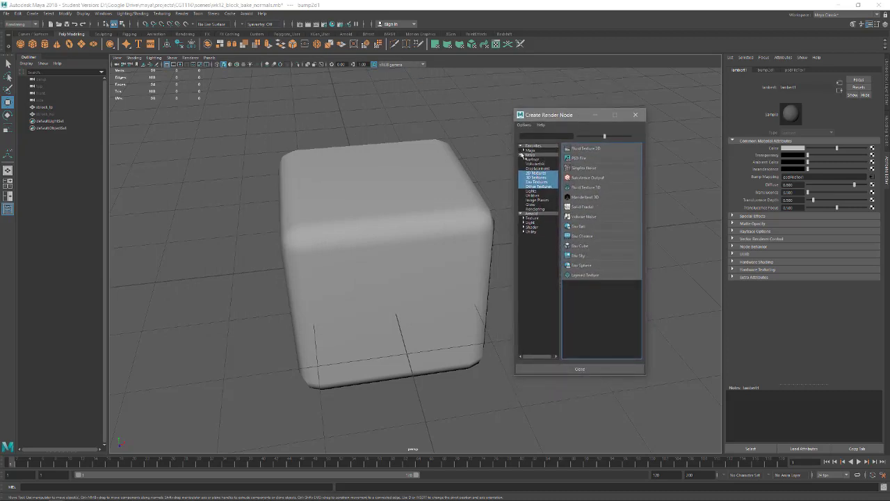
Look through the texture and surface categories of the Create Render Node window for a File texture for lambert1's Color.
click(532, 217)
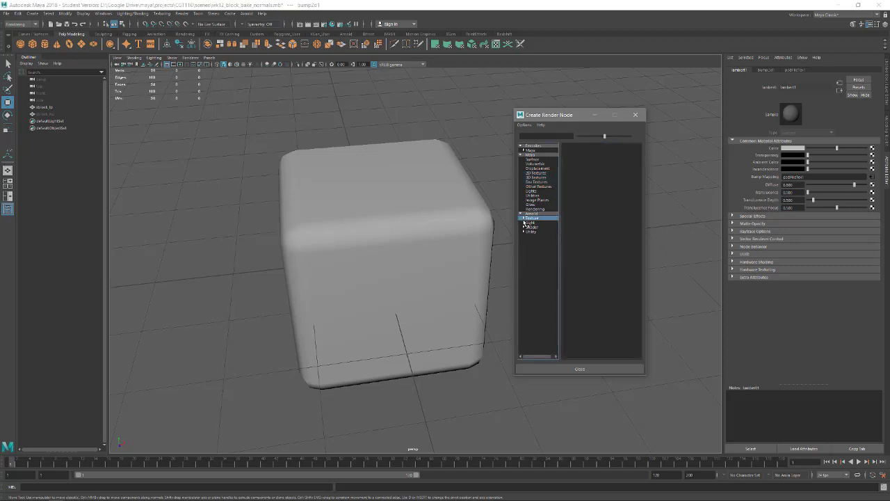
click(523, 217)
click(532, 196)
click(531, 172)
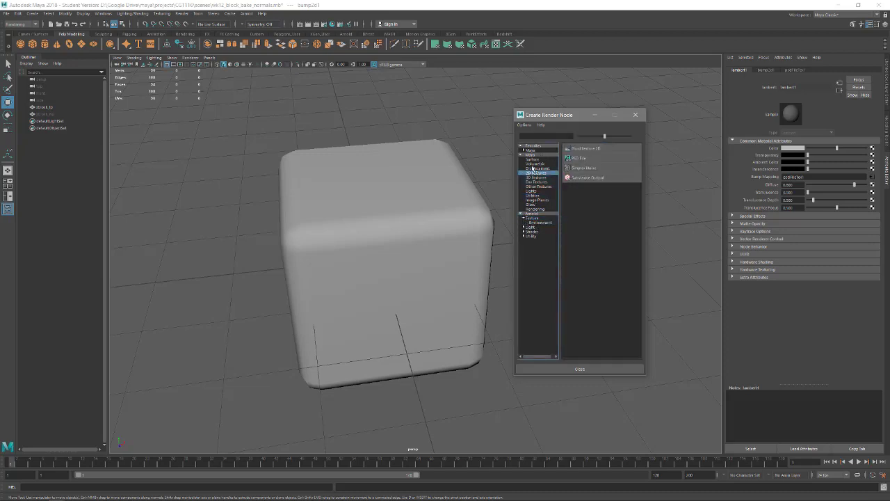
click(534, 168)
click(533, 163)
click(532, 159)
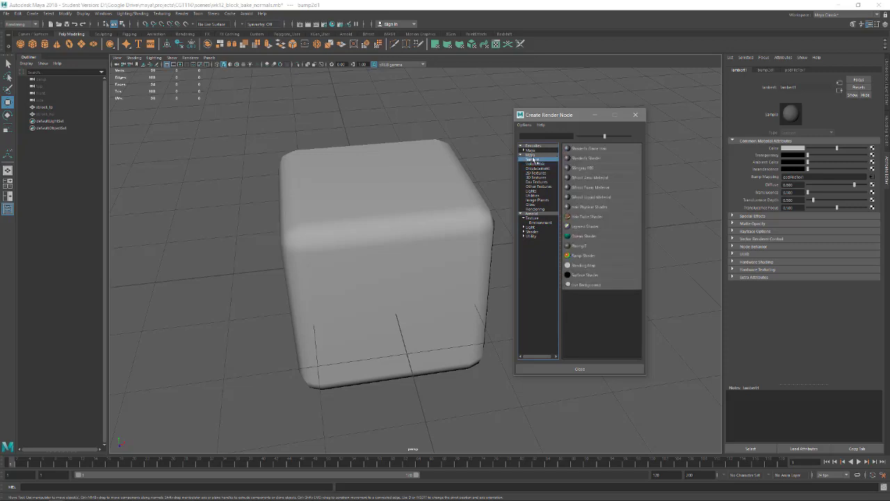
click(531, 154)
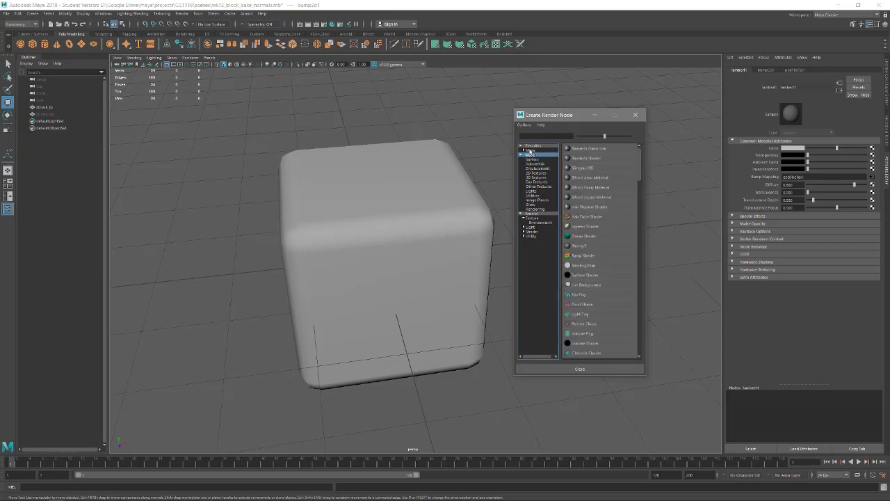
click(527, 150)
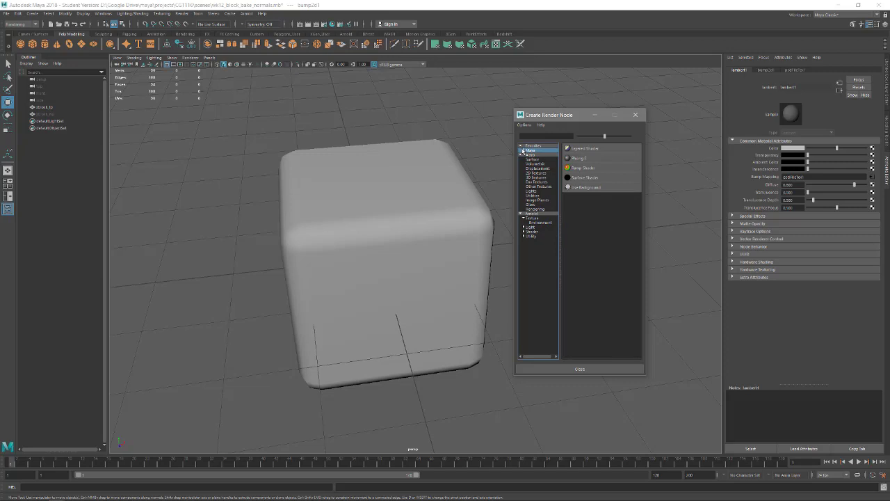
click(523, 151)
click(533, 163)
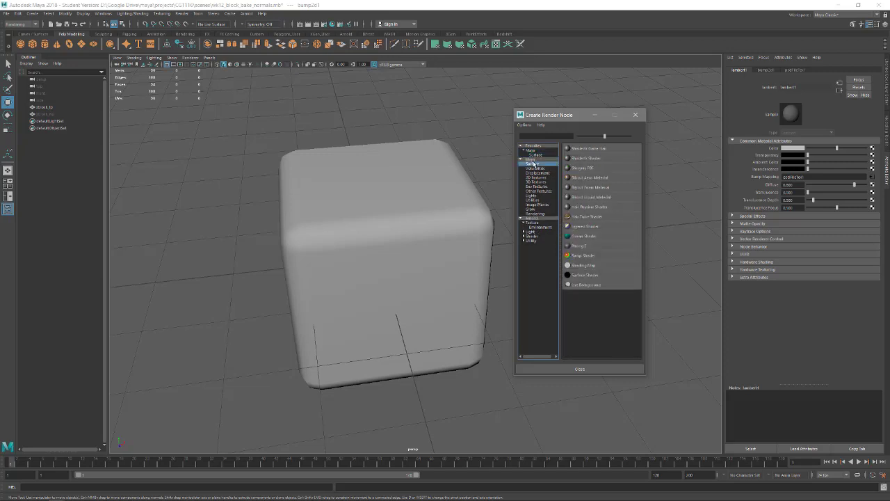
click(531, 159)
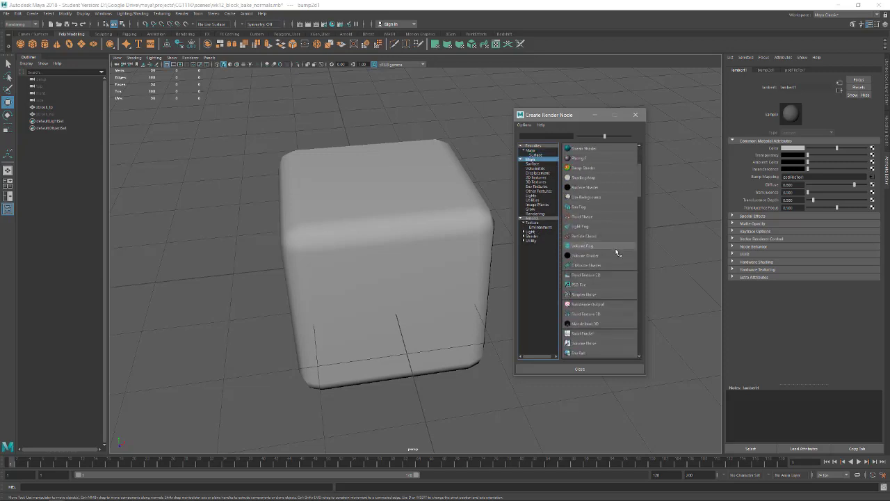
Examine the full Maya node list and the favorite surface nodes for a File texture, and close the Create Render Node window.
scroll(616, 250, down, 1)
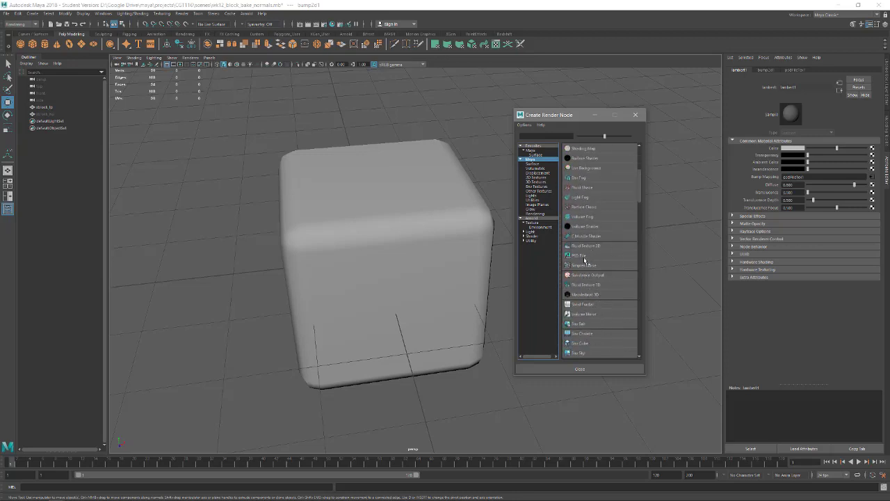
scroll(584, 260, down, 4)
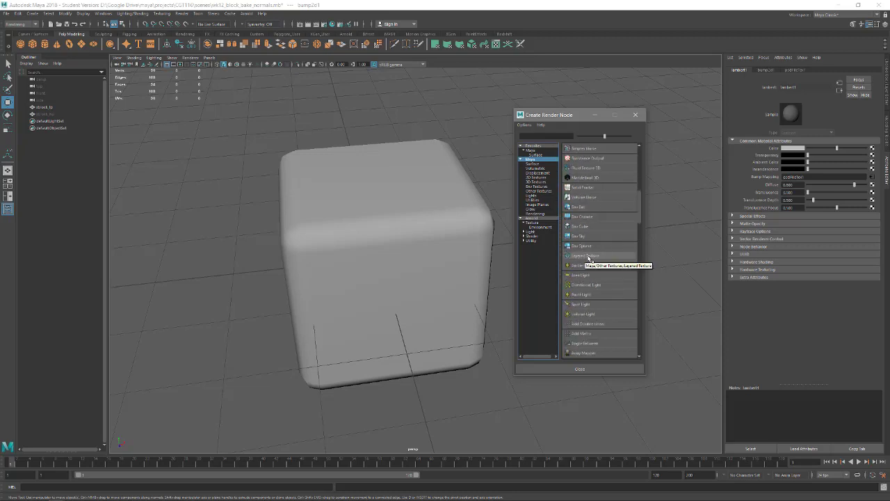
scroll(589, 258, up, 2)
scroll(588, 258, up, 6)
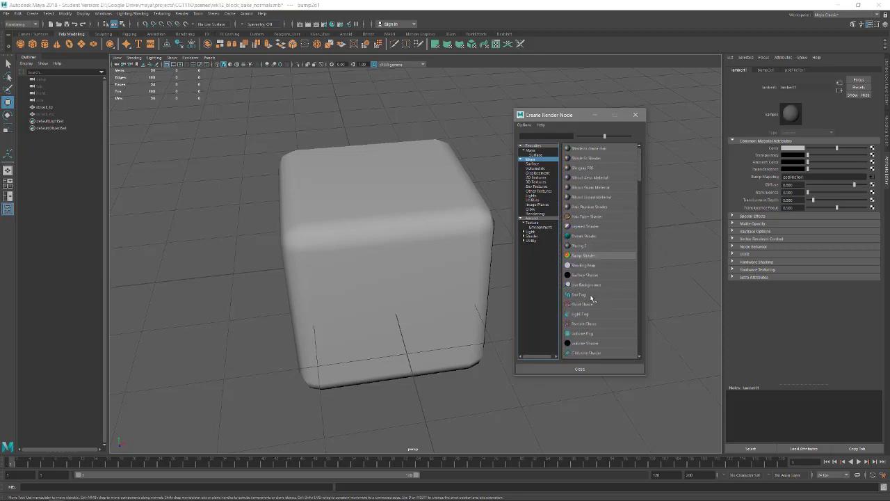
scroll(591, 298, down, 4)
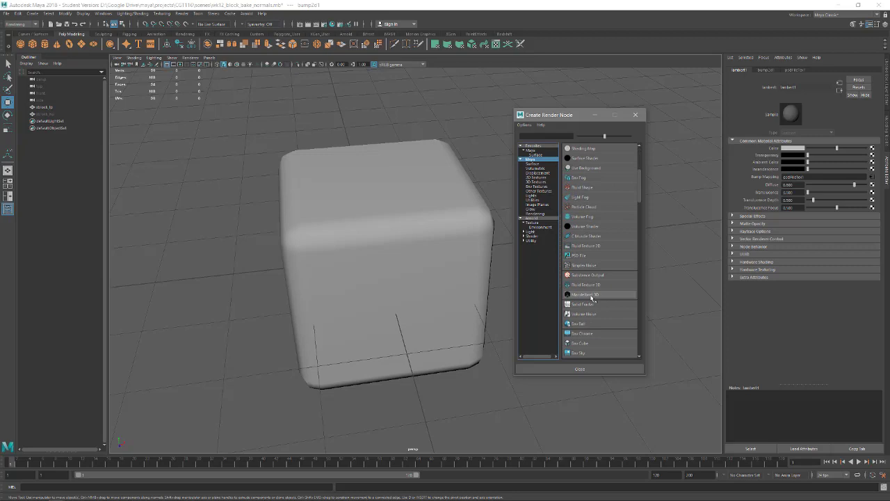
scroll(591, 298, up, 4)
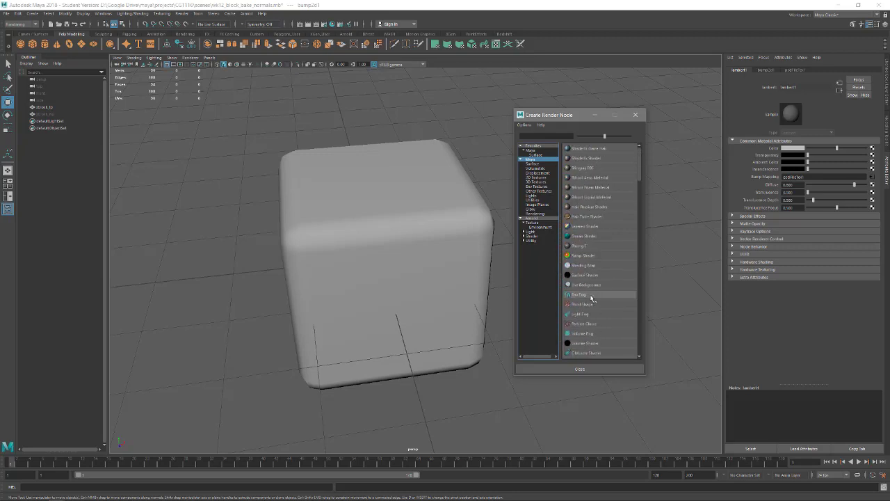
click(535, 155)
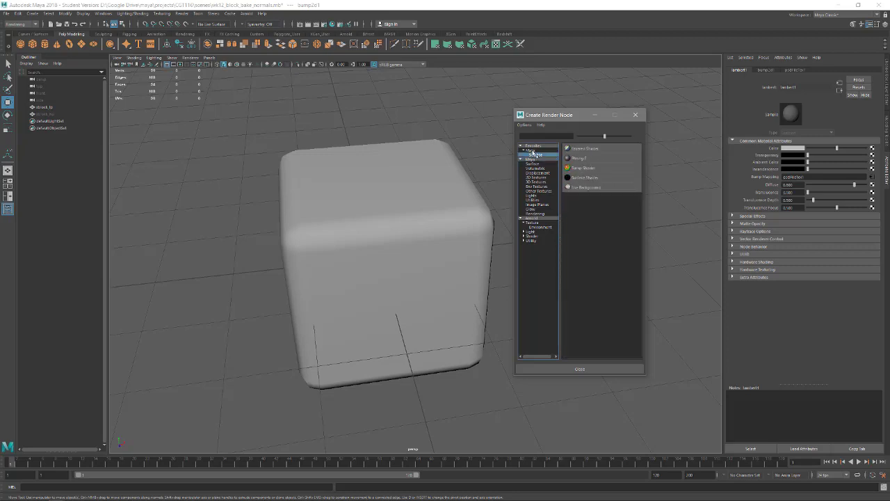
click(533, 151)
click(531, 160)
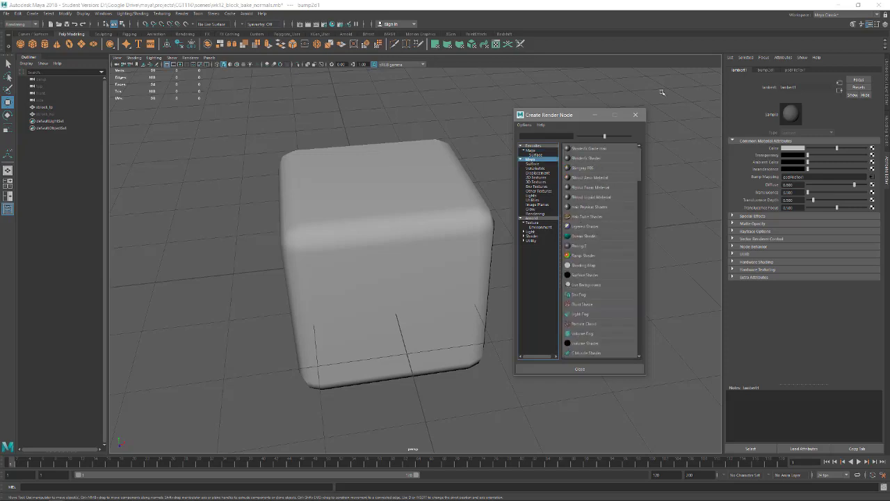
click(636, 116)
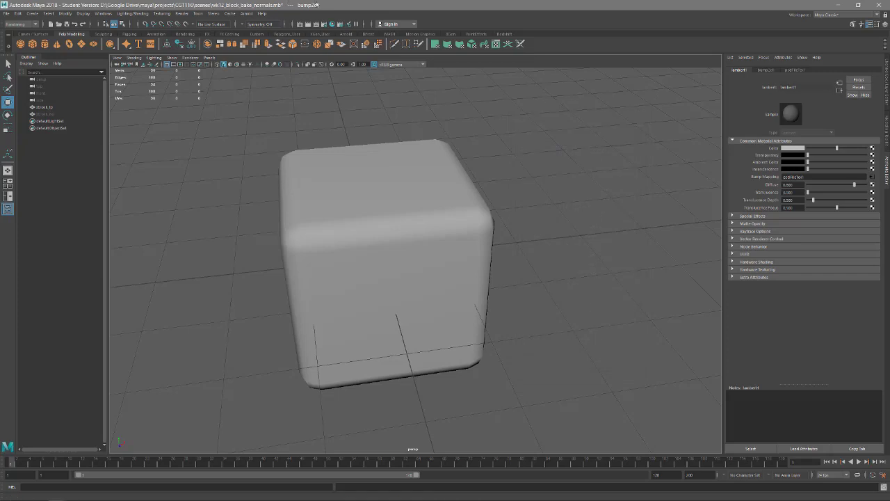
Open the Hypershade and bring its off-screen window over the middle of the viewport with the system Move command.
click(328, 25)
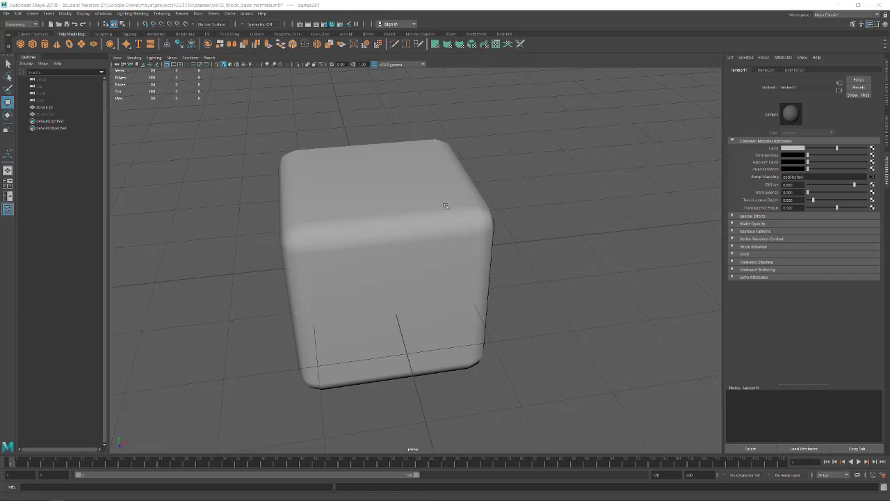
mouse_move(60, 497)
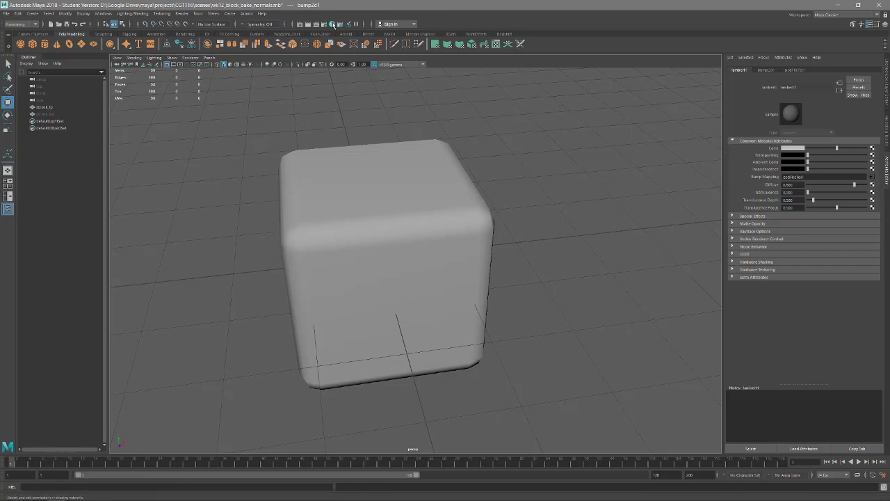
click(332, 25)
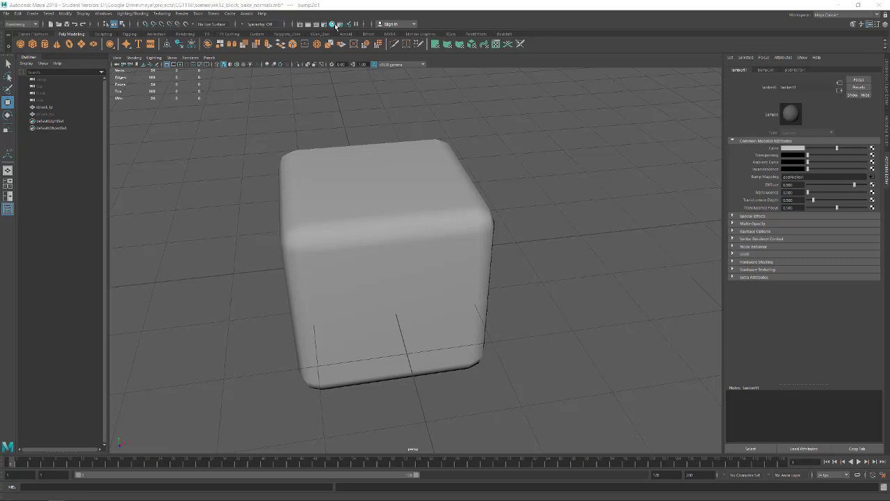
key(alt+space)
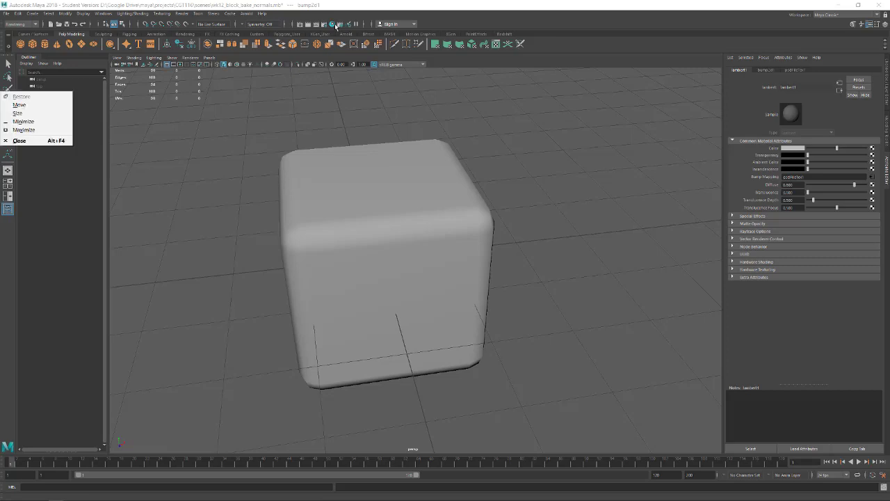
click(24, 104)
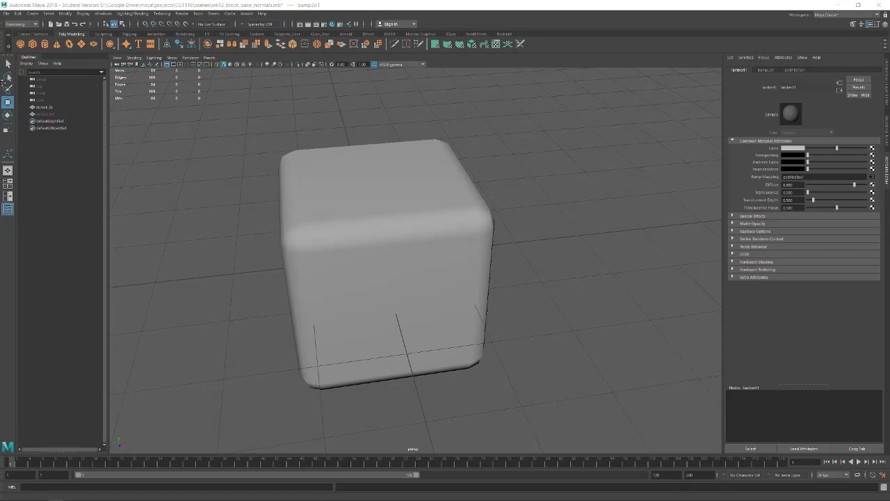
key(Right)
key(Right)
key(Right)
key(Right)
key(Right)
key(Right)
key(Right)
key(Right)
key(Right)
key(Right)
key(Right)
key(Right)
key(Right)
key(Right)
key(Right)
key(Right)
key(Right)
key(Right)
key(Right)
key(Right)
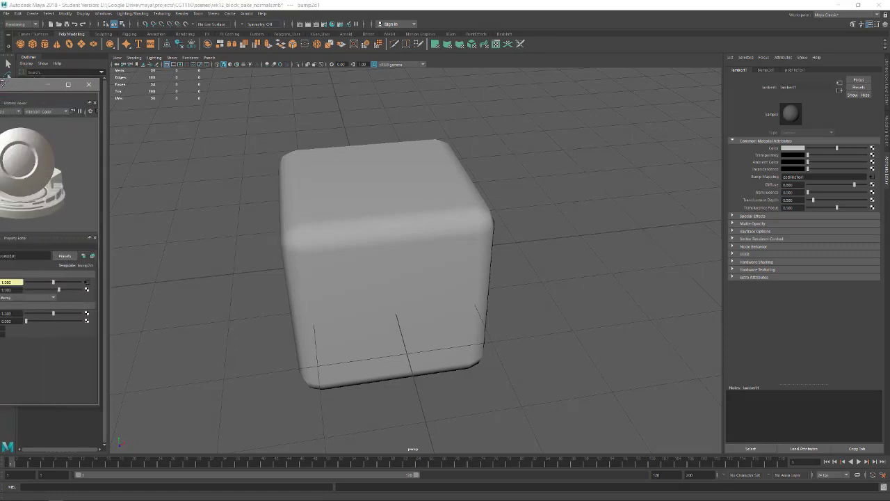
key(Right)
key(Right)
key(Right)
key(Right)
key(Right)
key(Right)
key(Right)
key(Right)
key(Right)
key(Right)
key(Right)
key(Right)
key(Right)
key(Right)
key(Right)
key(Right)
key(Right)
key(Right)
key(Right)
key(Right)
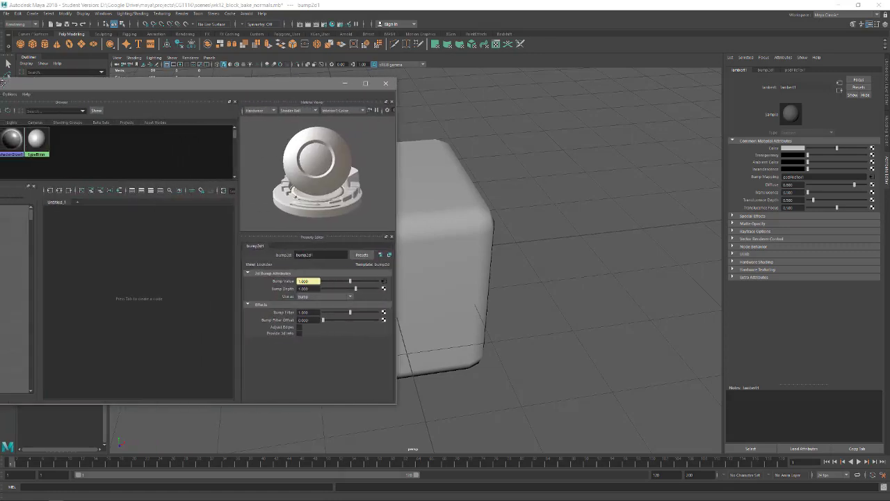
key(Right)
key(Right)
key(Right)
key(Right)
key(Right)
key(Right)
key(Right)
key(Right)
key(Right)
key(Right)
key(Right)
key(Right)
key(Right)
key(Right)
key(Right)
key(Right)
key(Right)
key(Right)
key(Right)
key(Right)
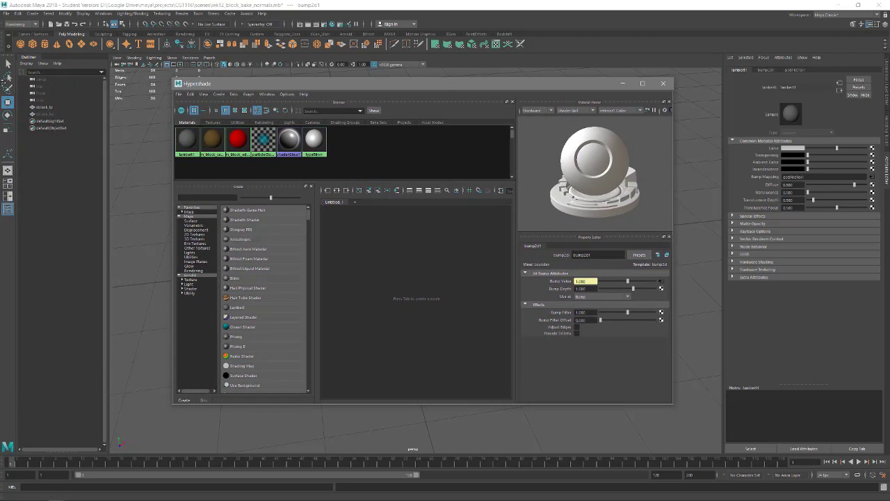
key(Right)
key(Right)
key(Right)
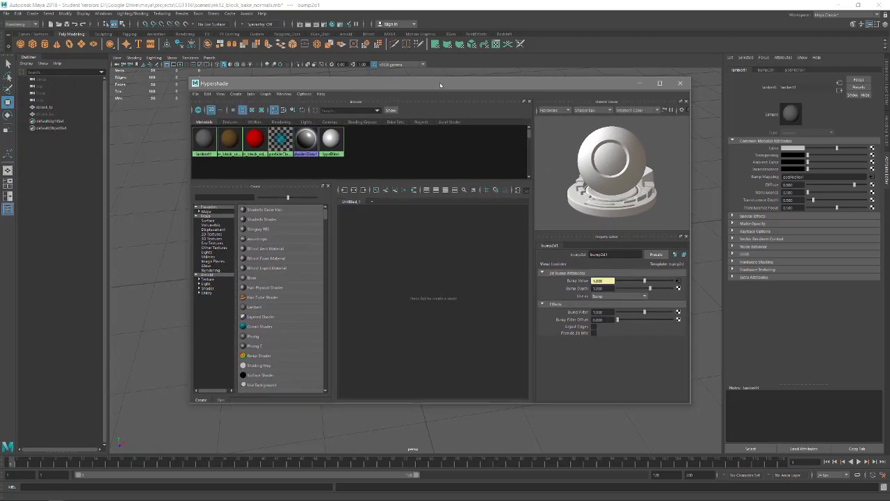
Select lambert1 in the Hypershade and break its Bump Mapping connection to the PSD texture.
click(229, 139)
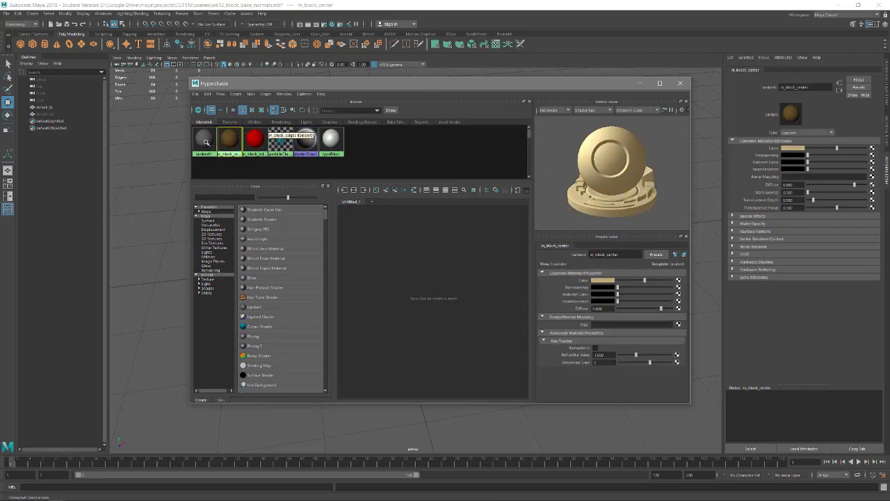
click(206, 142)
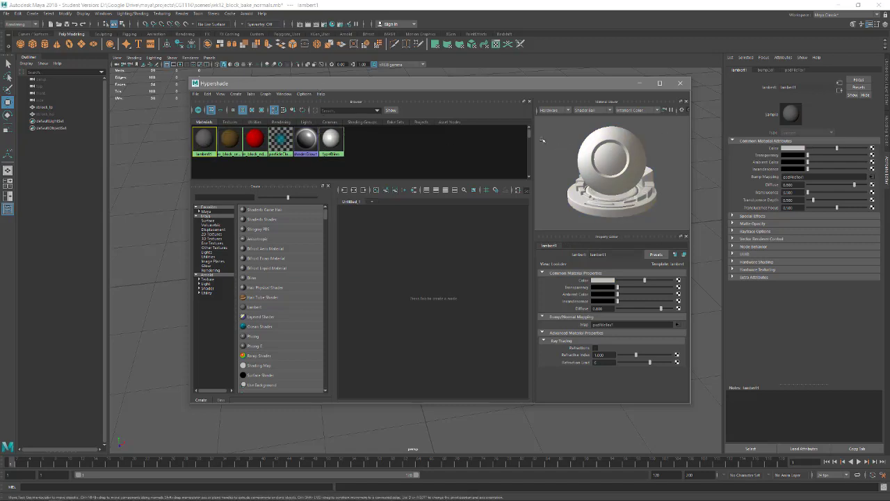
right_click(750, 179)
click(772, 193)
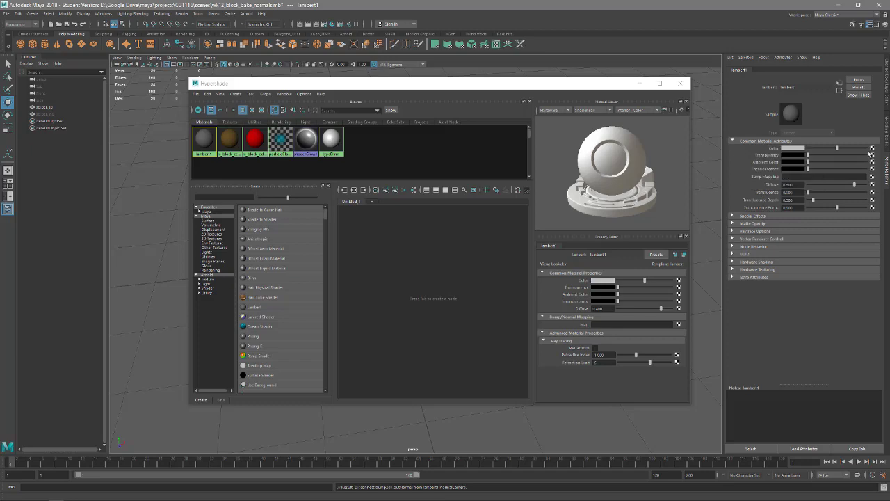
Create a File texture node from Maya's 2D Textures in the Hypershade work area.
click(872, 148)
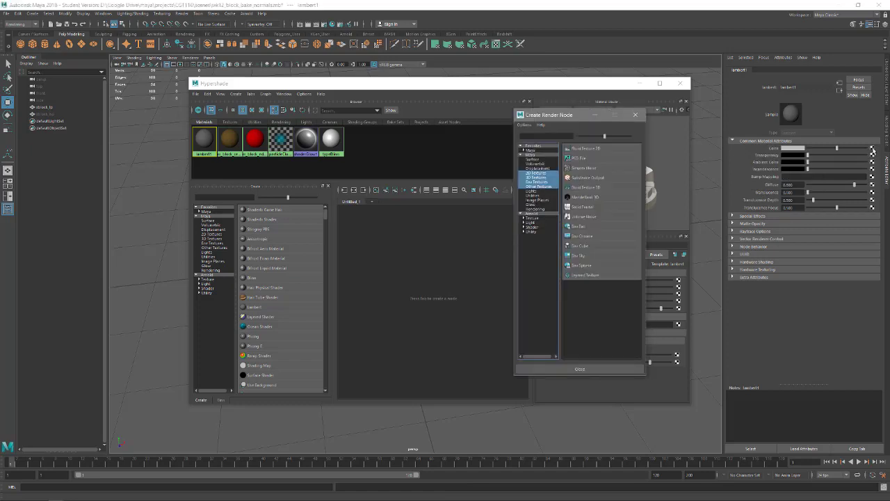
click(636, 115)
scroll(280, 277, down, 2)
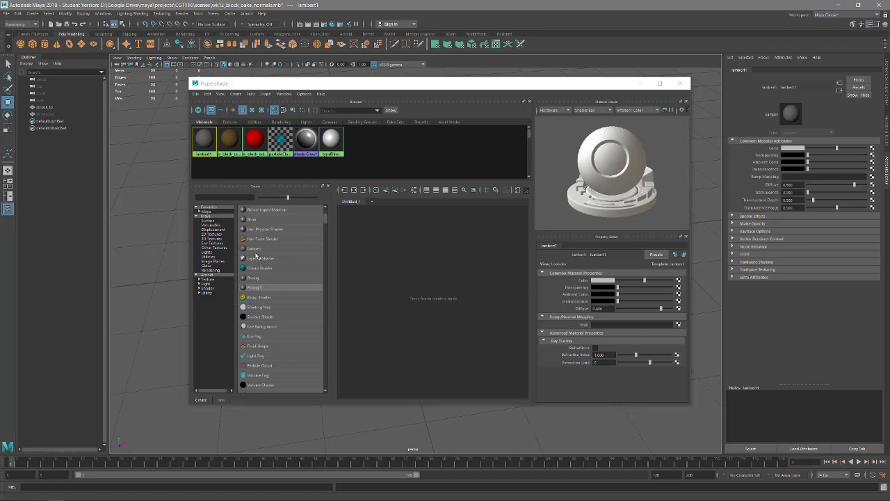
click(208, 220)
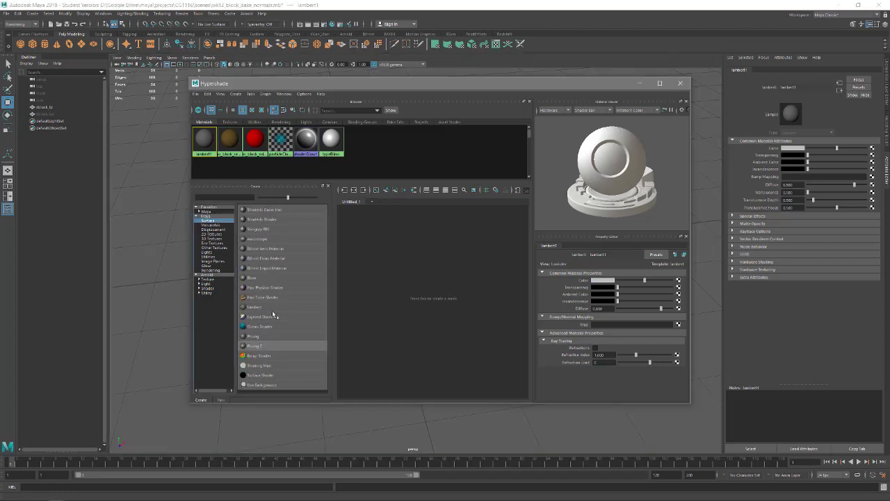
click(207, 212)
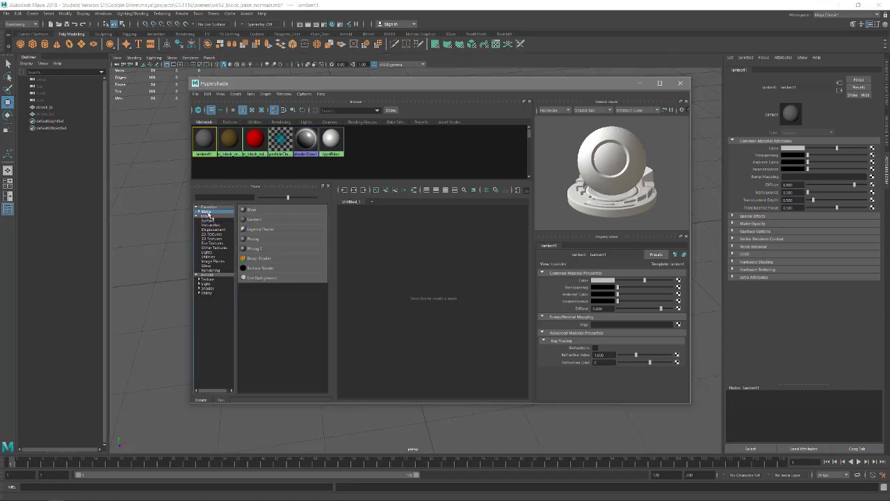
click(198, 212)
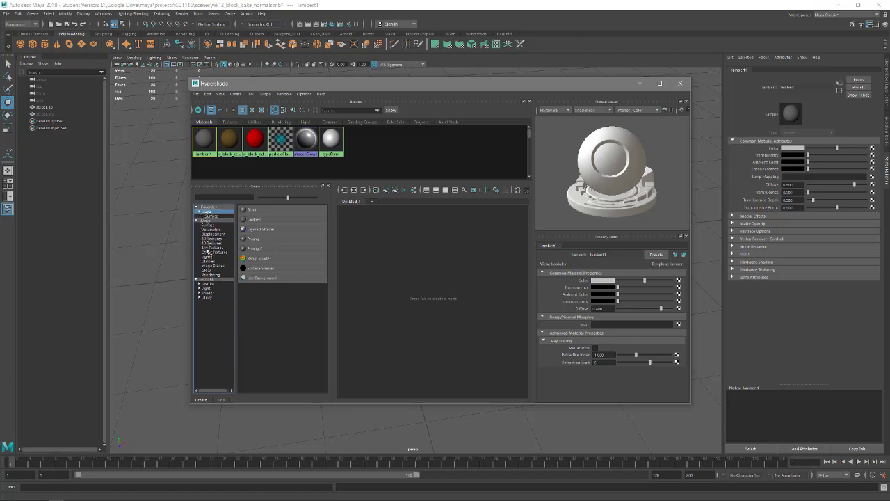
click(210, 239)
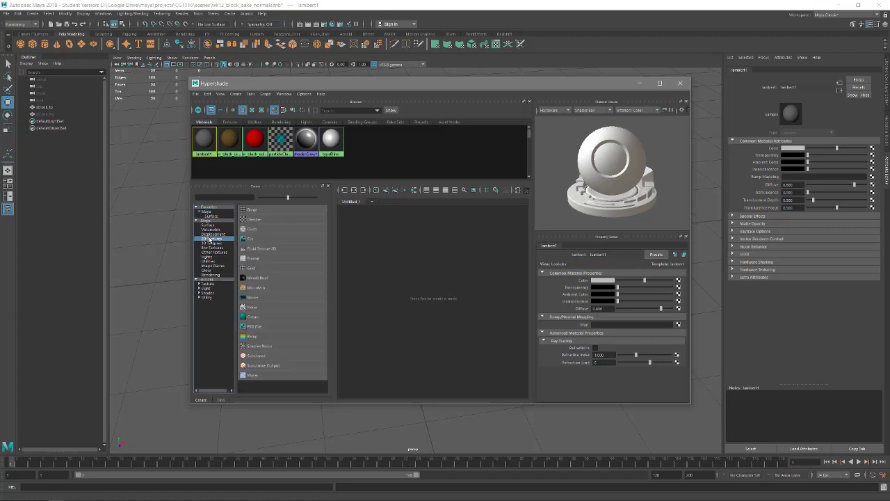
click(248, 239)
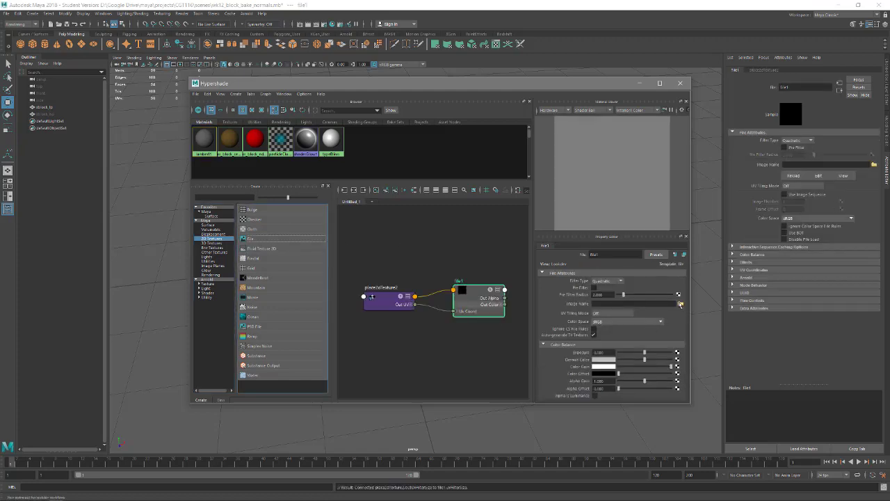
alt+middle_drag(458, 255, 443, 248)
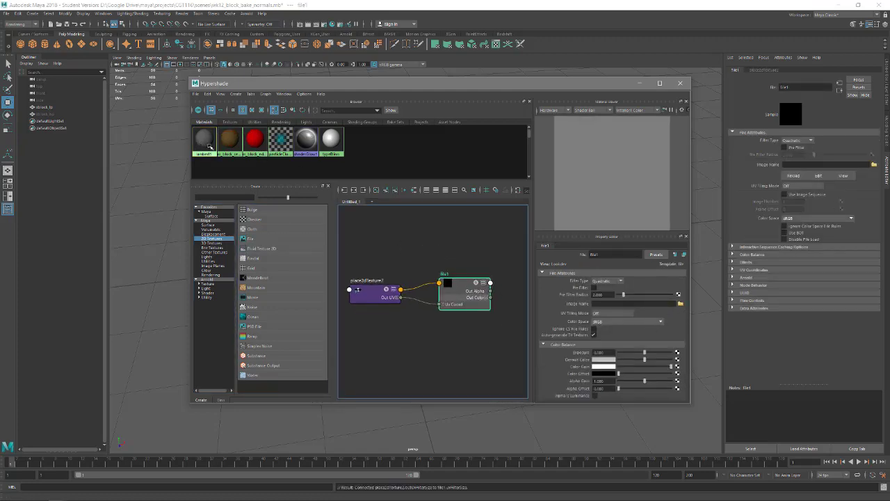
Graph lambert1's shading network together with the new File texture node in the Hypershade work area.
click(201, 141)
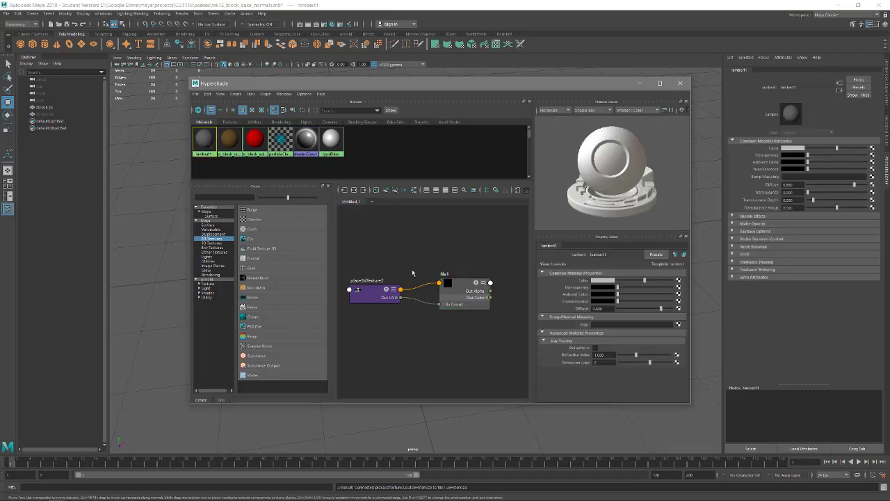
click(460, 288)
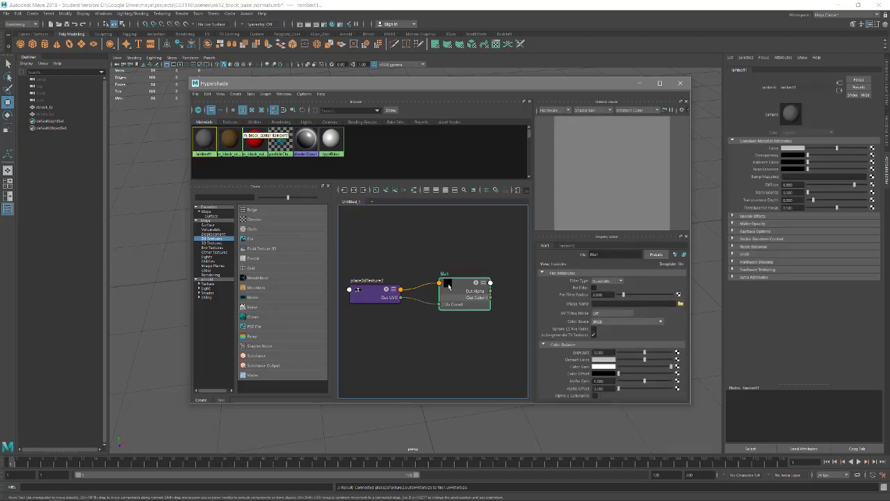
click(353, 190)
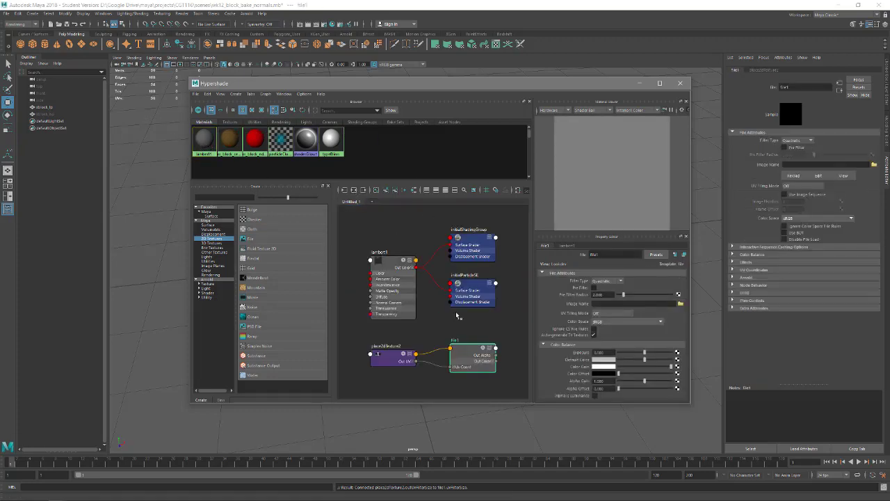
alt+middle_drag(451, 318, 463, 303)
scroll(464, 303, down, 5)
scroll(464, 303, up, 7)
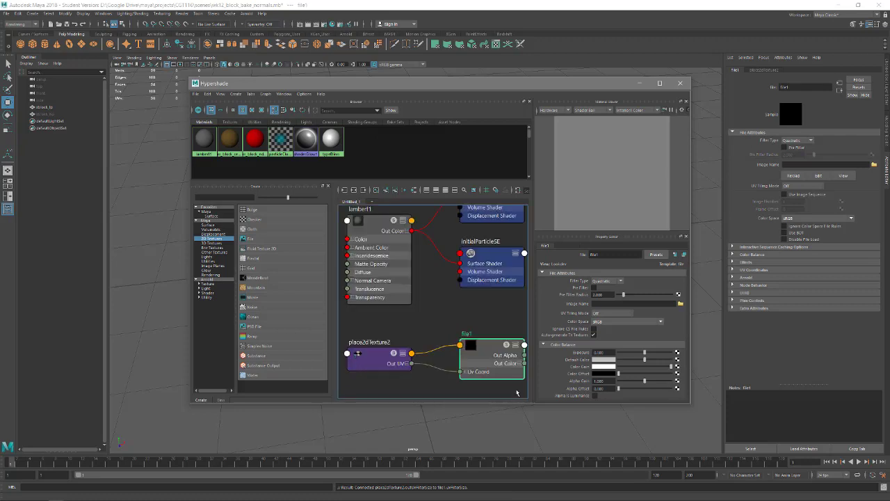
Select the file1 node and its place2dTexture node and move them in front of lambert1's inputs.
scroll(502, 385, down, 5)
drag(512, 394, 428, 362)
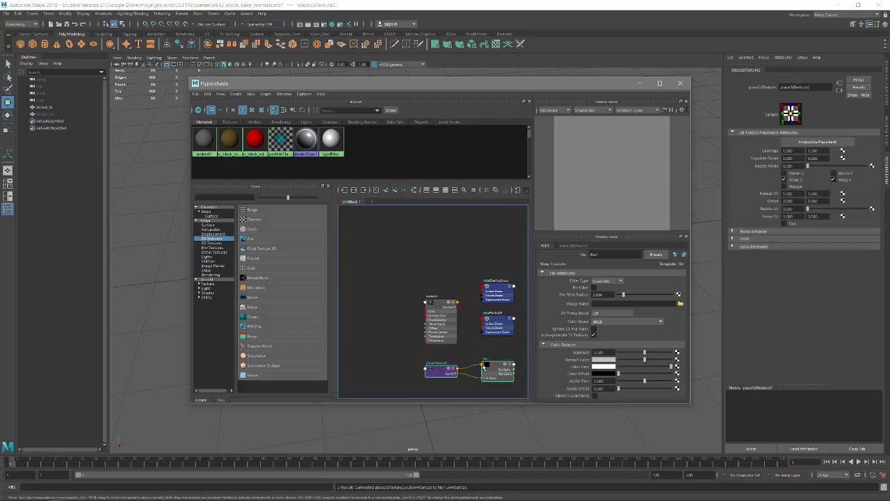
drag(504, 368, 397, 303)
scroll(397, 304, up, 5)
scroll(415, 340, down, 4)
alt+middle_drag(415, 340, 438, 329)
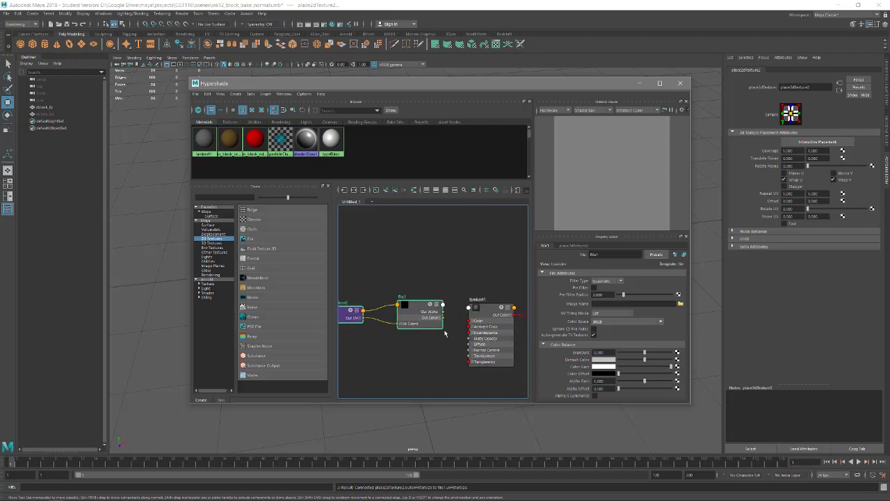
scroll(414, 308, up, 2)
Load wk12_block_color.tga from the project's sourceimages folder as the image of file1.
click(418, 310)
scroll(427, 315, down, 3)
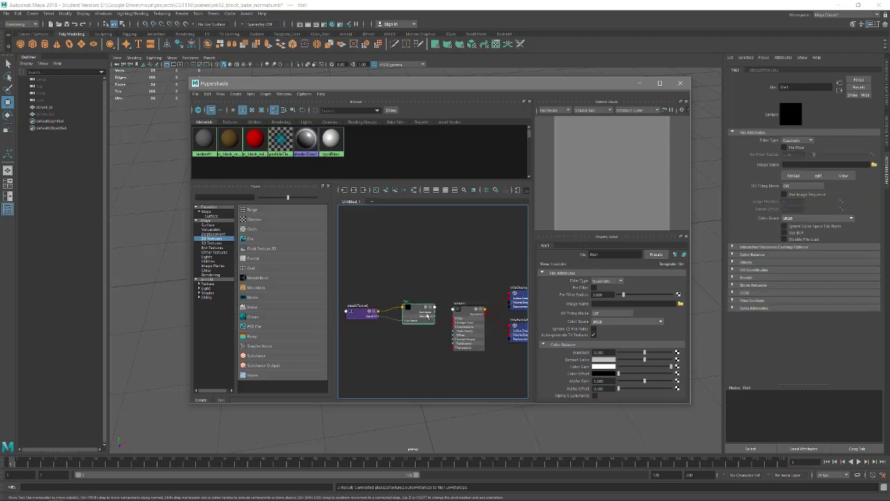
double_click(475, 304)
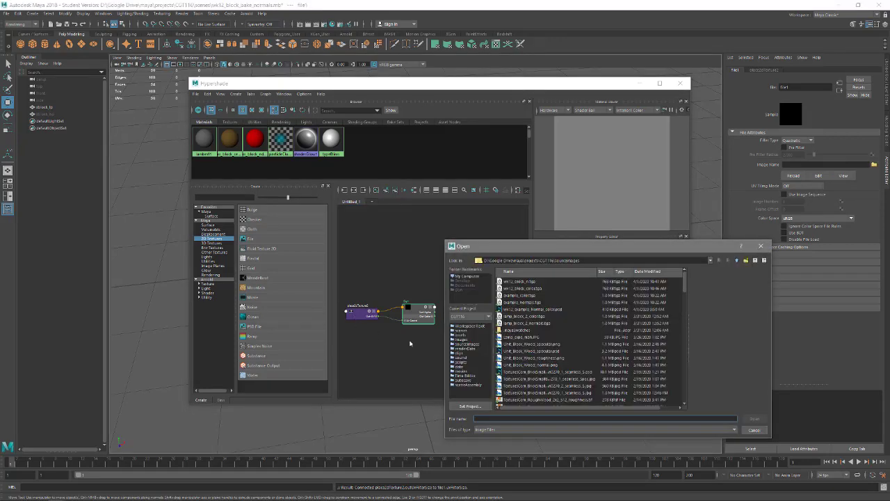
click(532, 287)
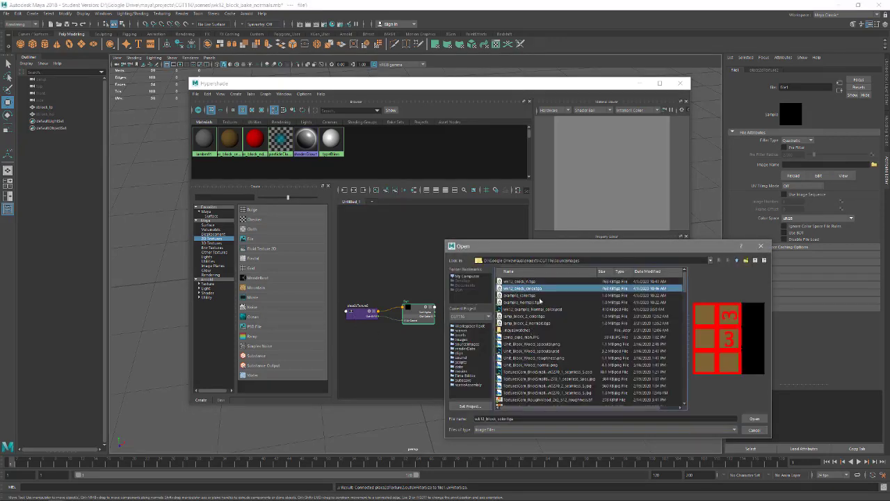
click(753, 418)
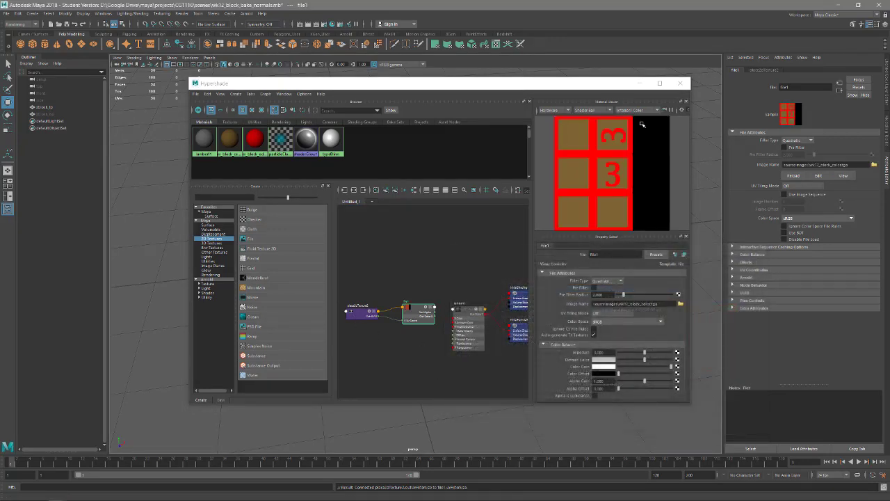
Connect file1's Out Color to lambert1's Color and check the block in the viewport with textured display.
scroll(443, 324, up, 4)
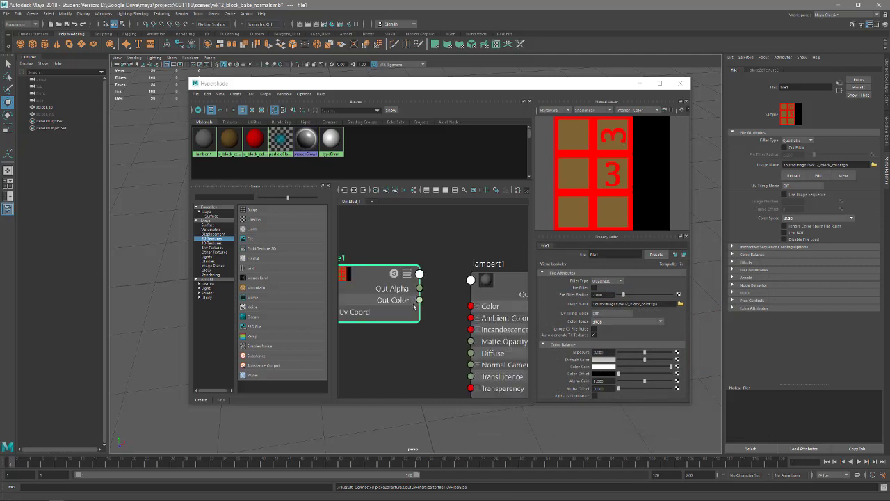
drag(419, 300, 471, 306)
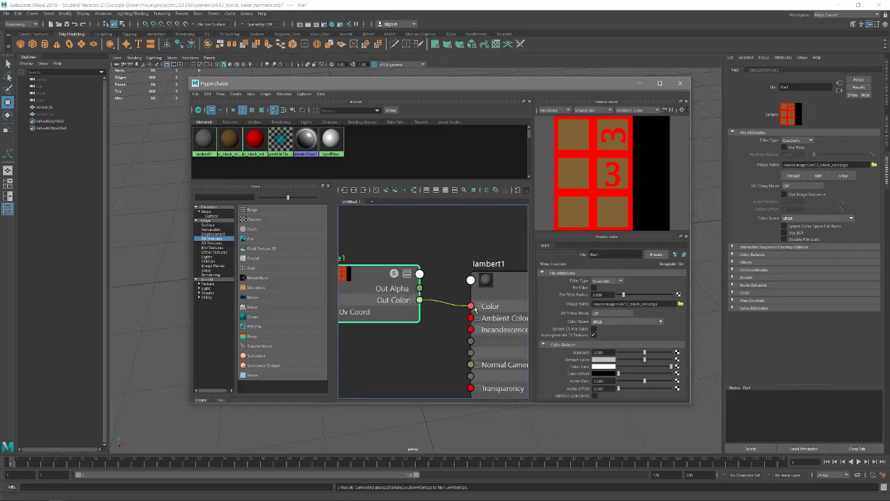
drag(556, 86, 537, 417)
key(6)
mouse_move(470, 315)
alt+mouse_down()
mouse_move(481, 313)
mouse_move(484, 340)
alt+mouse_up()
drag(520, 420, 556, 159)
Select lambert1 and map a PSD File texture to its Bump Mapping, so that a bump2d node feeds the material.
scroll(476, 354, down, 5)
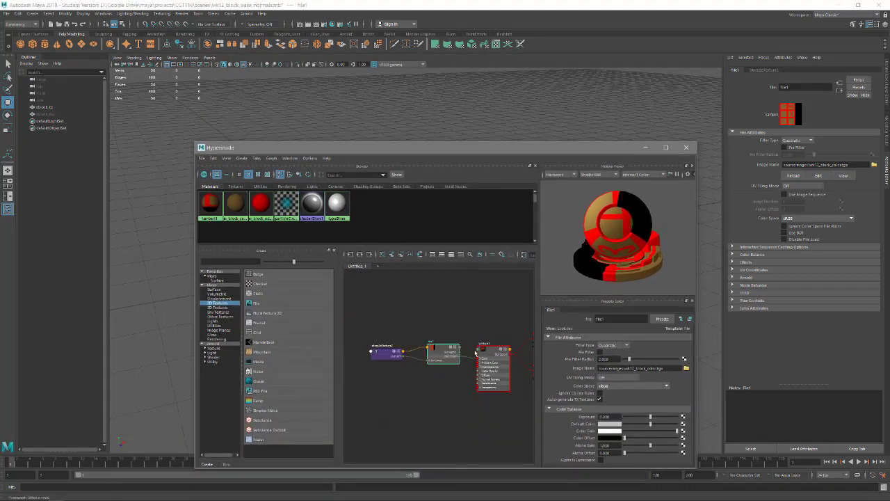
alt+middle_drag(456, 381, 434, 357)
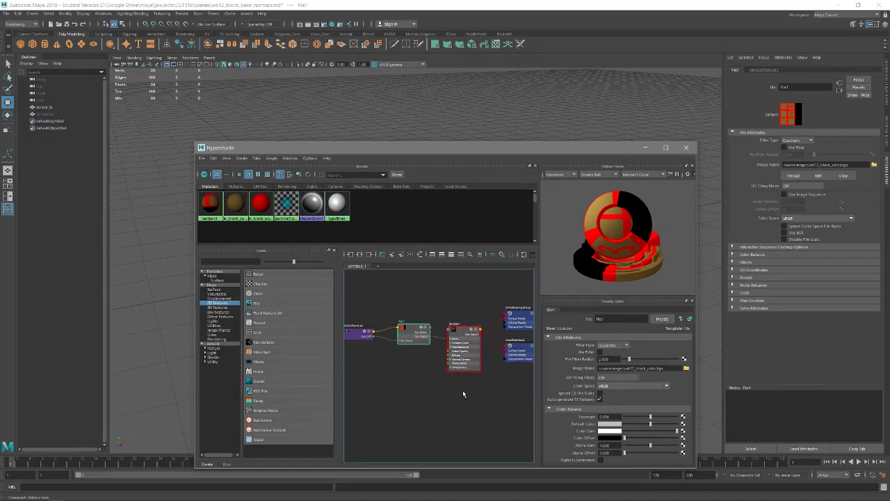
alt+middle_drag(463, 394, 444, 360)
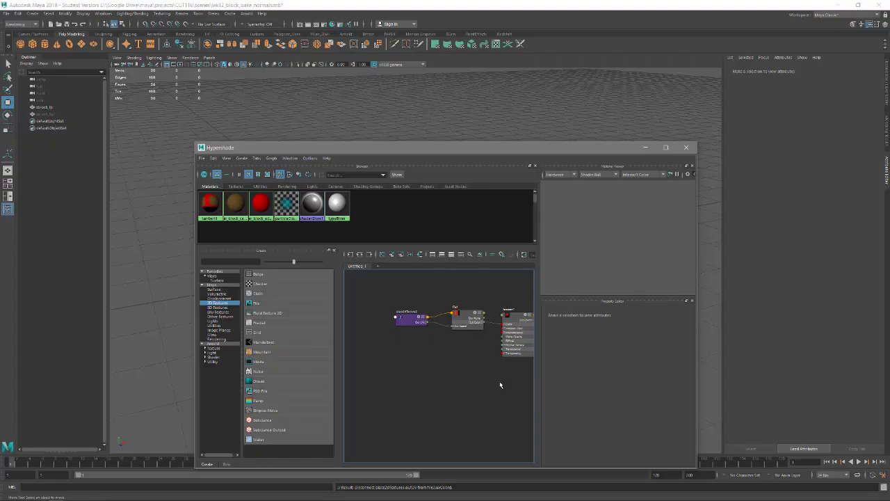
mouse_move(501, 384)
alt+middle_down()
mouse_move(465, 373)
mouse_move(456, 385)
alt+middle_up()
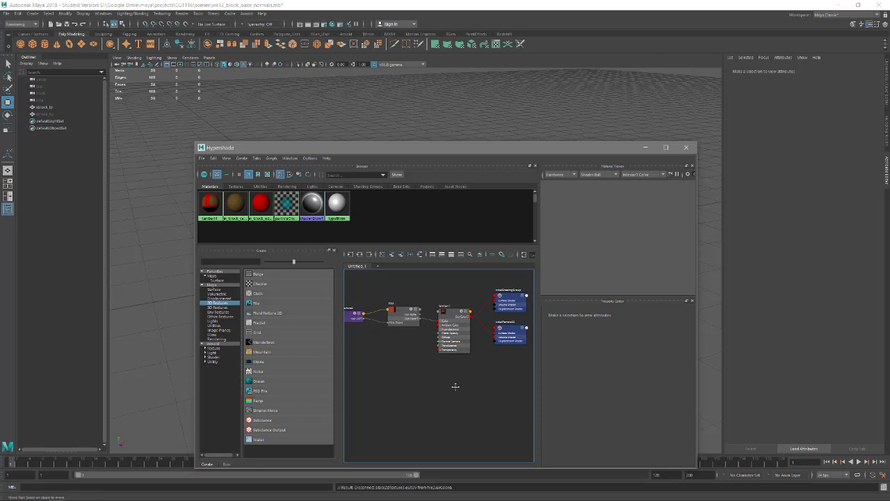
click(454, 316)
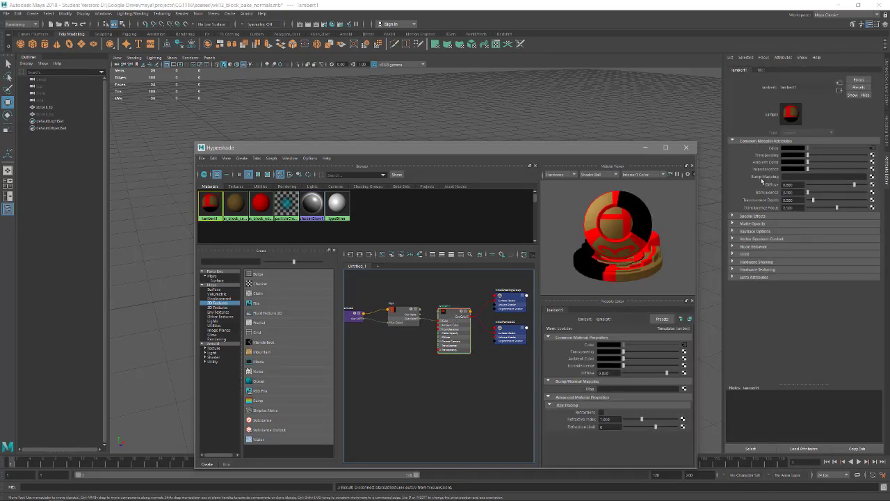
click(872, 177)
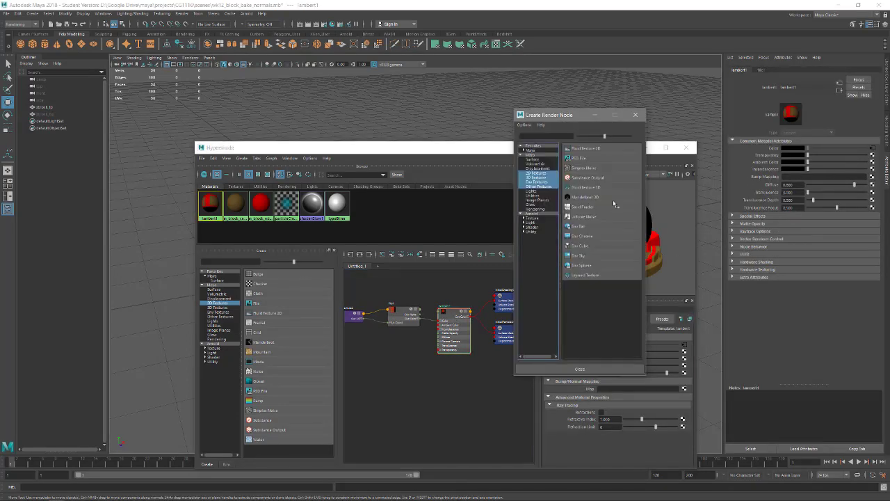
click(536, 176)
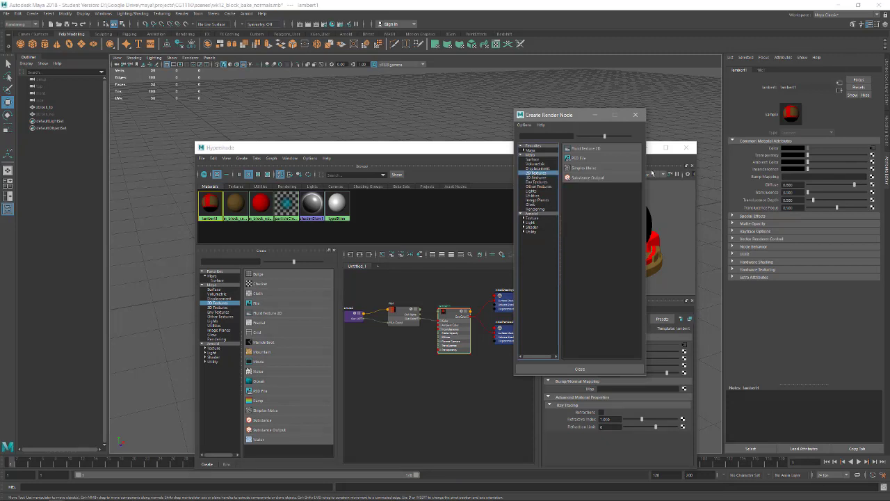
click(588, 159)
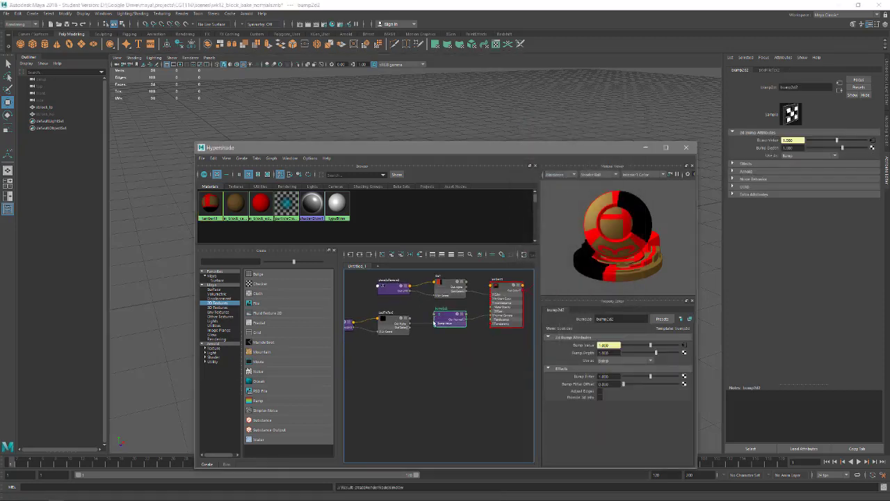
Delete the PSD File texture and its place2dTexture node, keeping the bump2d node connected to lambert1.
scroll(434, 336, up, 3)
scroll(433, 336, down, 3)
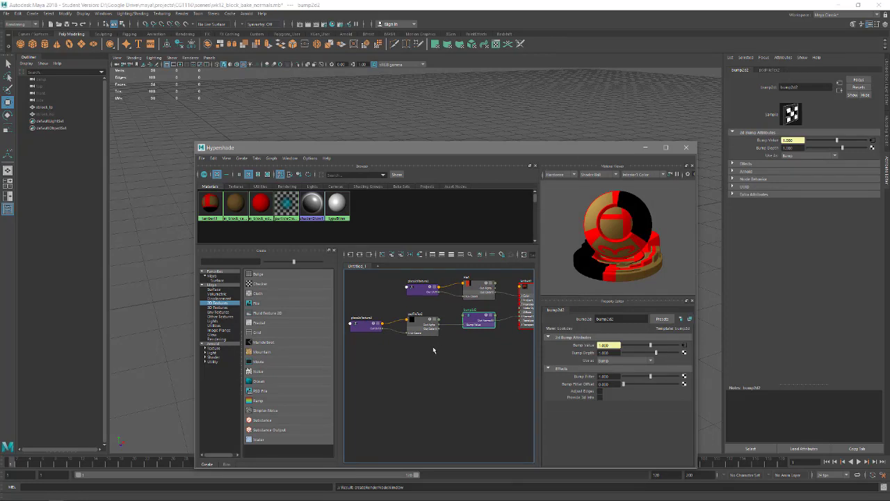
alt+middle_drag(417, 347, 429, 366)
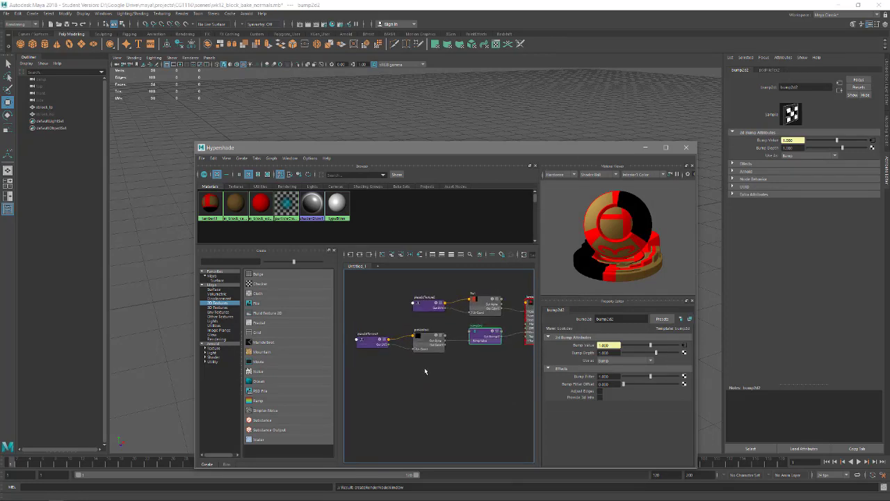
click(359, 333)
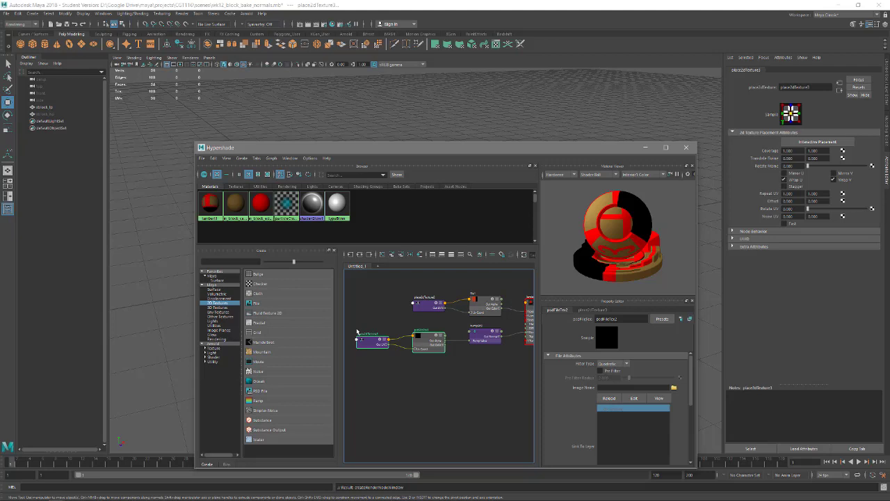
scroll(441, 372, up, 3)
alt+middle_drag(452, 373, 538, 416)
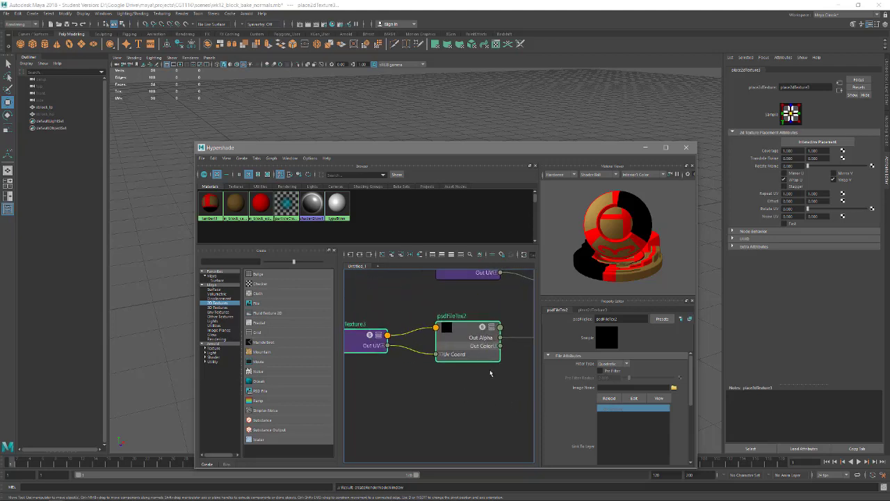
scroll(490, 372, down, 3)
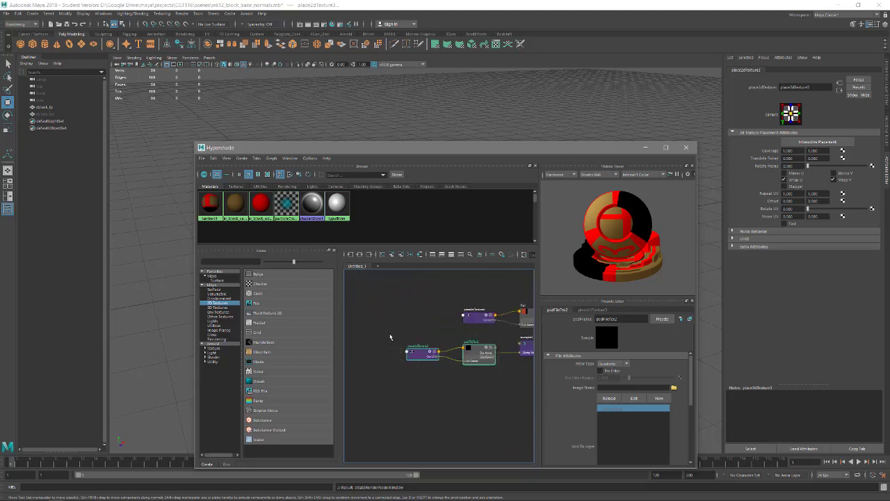
key(Delete)
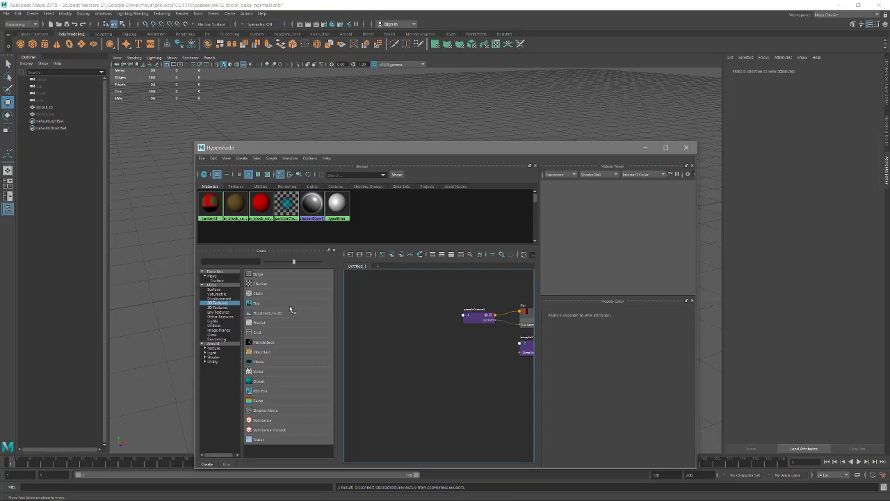
Create a second File texture node and connect its Out Alpha to the bump2d node's Bump Value.
click(287, 304)
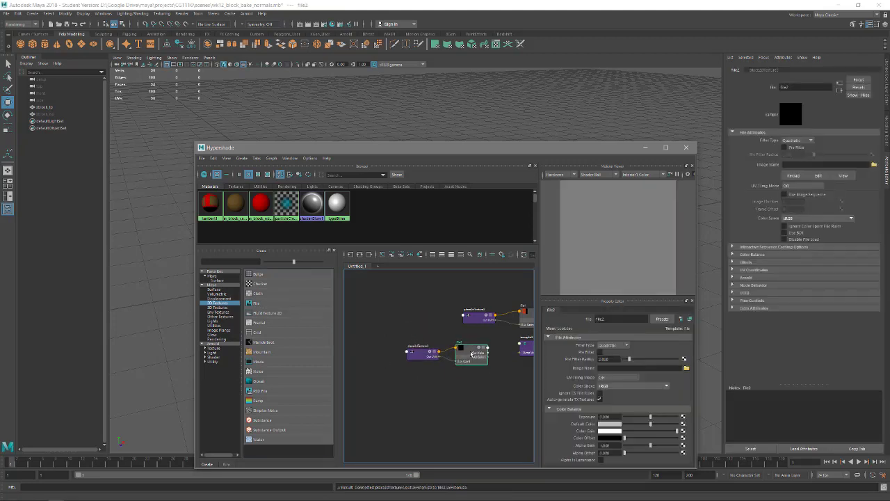
scroll(455, 375, up, 3)
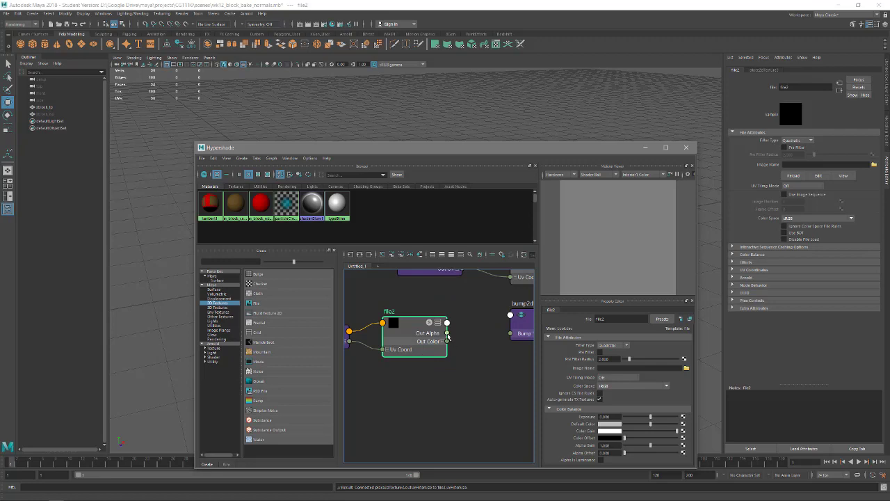
drag(508, 333, 510, 334)
scroll(491, 365, down, 4)
alt+middle_drag(485, 371, 425, 370)
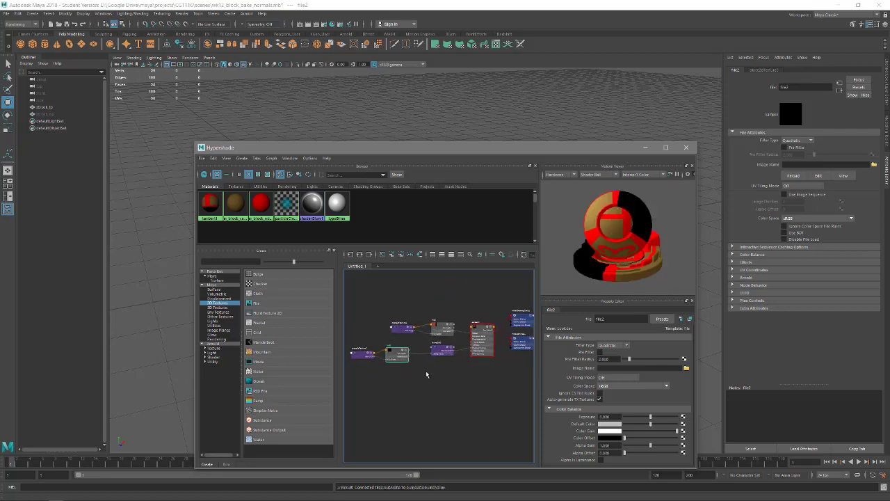
scroll(427, 370, up, 3)
alt+middle_drag(372, 331, 415, 327)
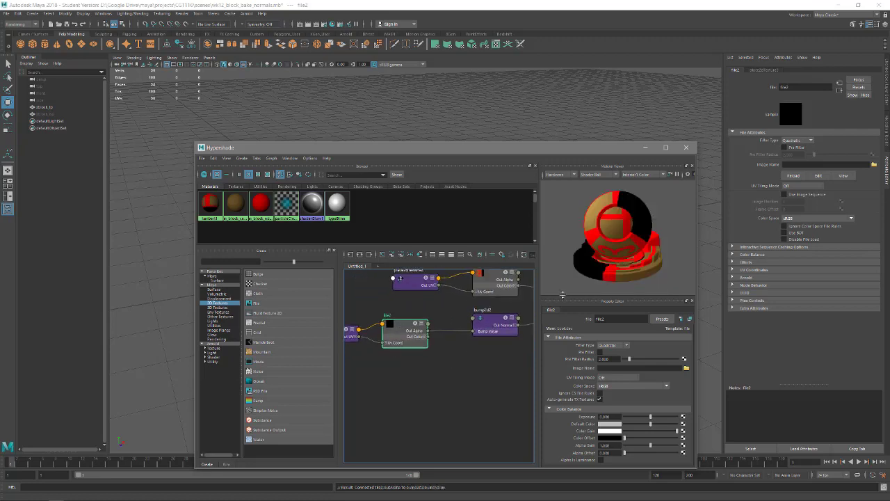
Load the normal map wk12_block_n.tga as the image of file2.
click(874, 165)
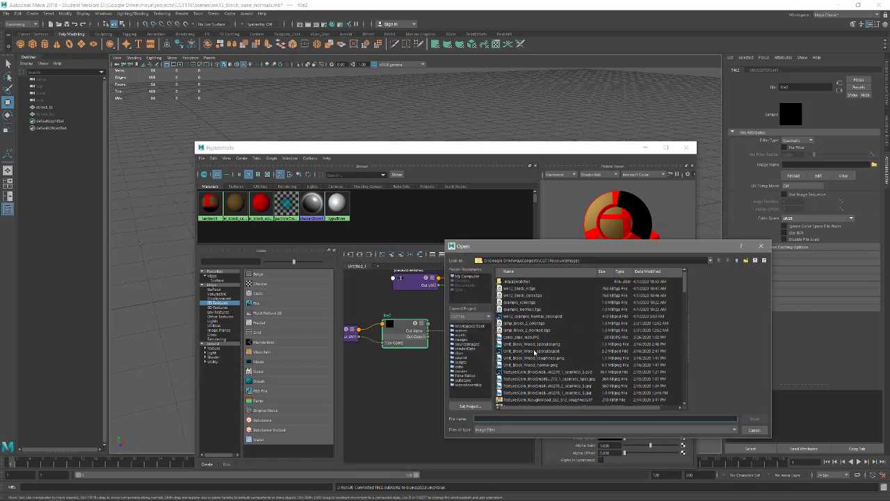
click(521, 288)
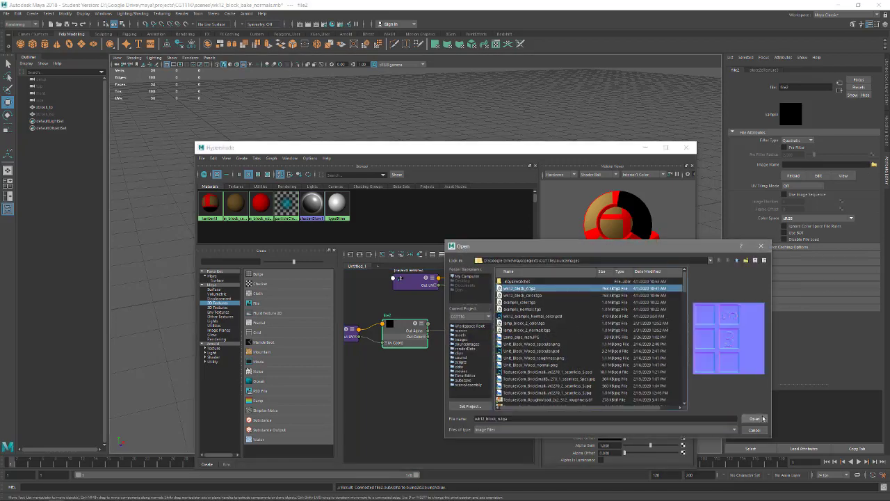
click(763, 418)
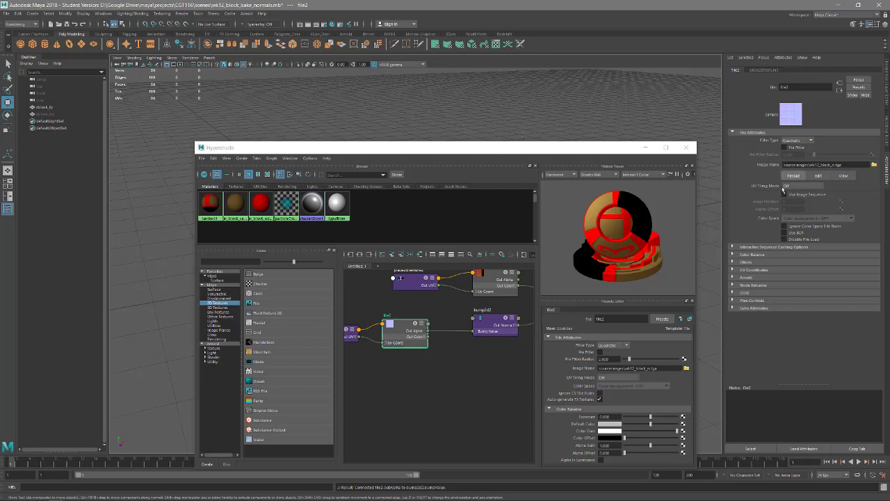
Set the bump2d node feeding lambert1 to be used as Tangent Space Normals.
alt+middle_drag(424, 380, 347, 387)
click(431, 331)
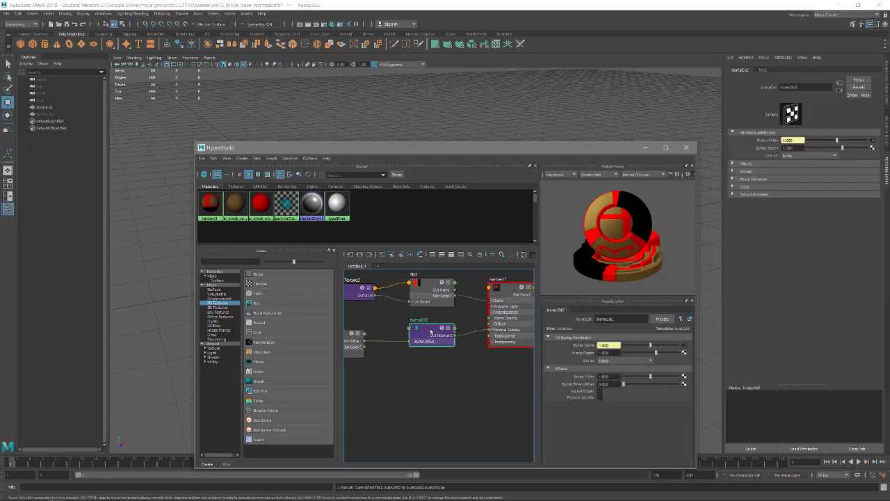
click(622, 360)
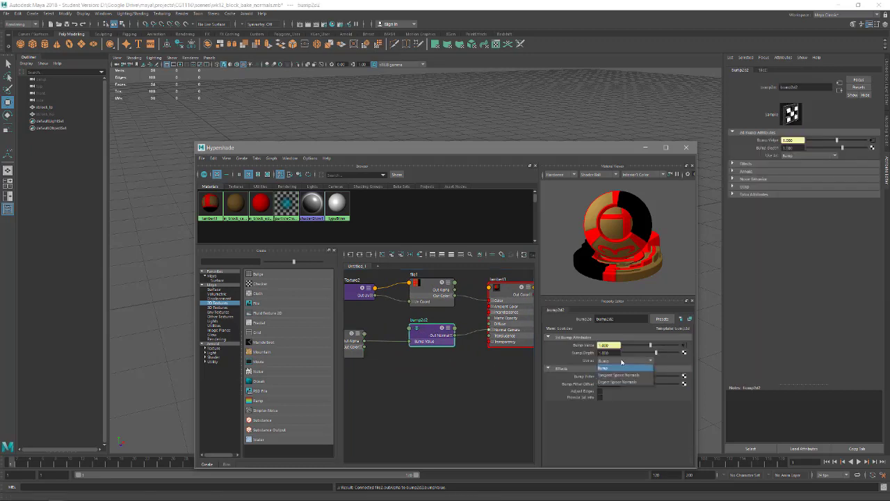
click(621, 372)
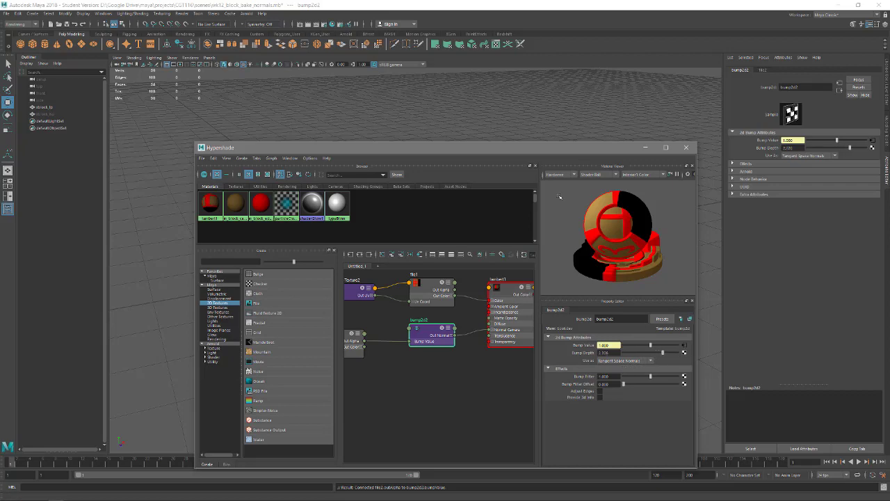
Clear the Hypershade window out of the way and examine the normal-mapped block in the perspective view.
drag(542, 150, 542, 376)
alt+drag(477, 321, 452, 292)
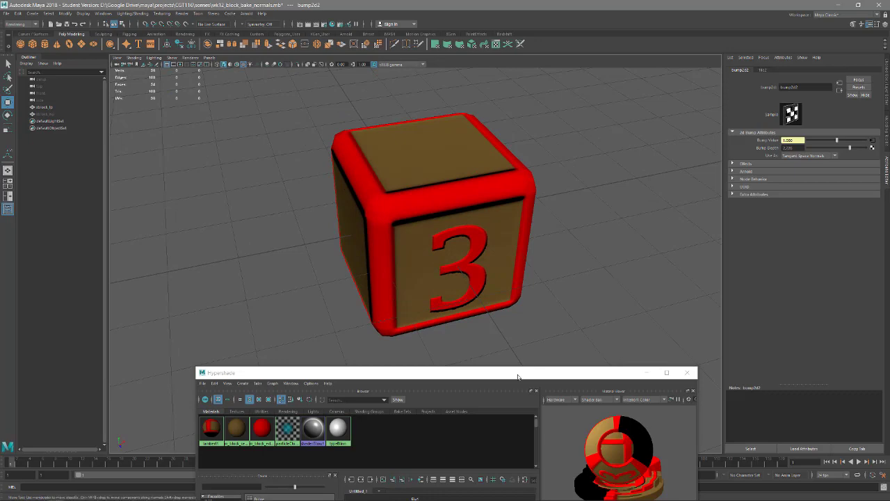
drag(447, 378, 422, 162)
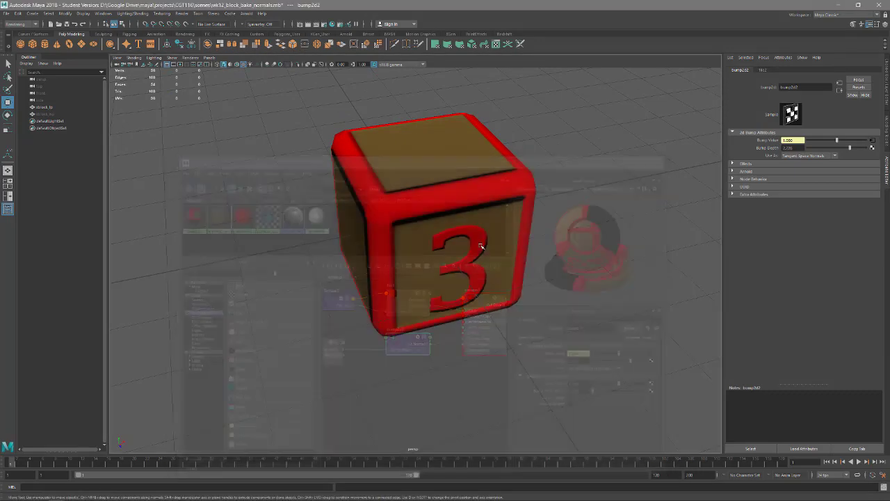
alt+drag(474, 264, 487, 299)
scroll(473, 280, up, 3)
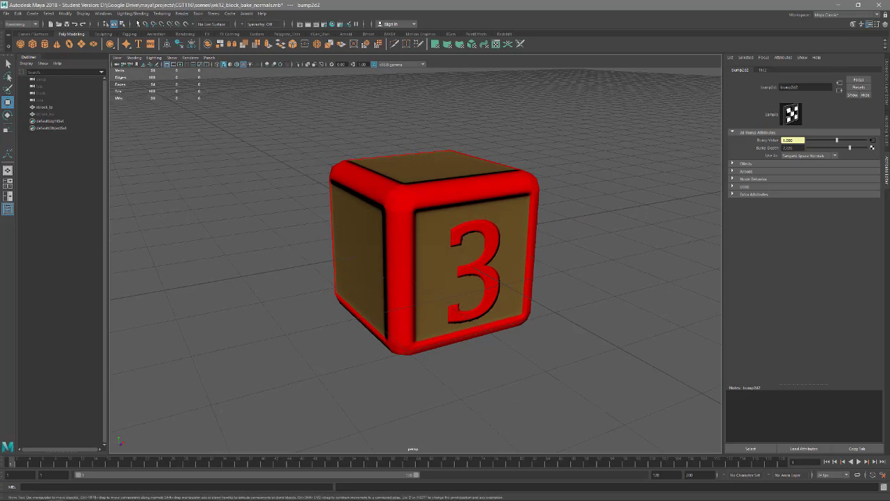
Create a point light, move it out in front of the block's number 3 face, and light the viewport with all lights.
click(30, 14)
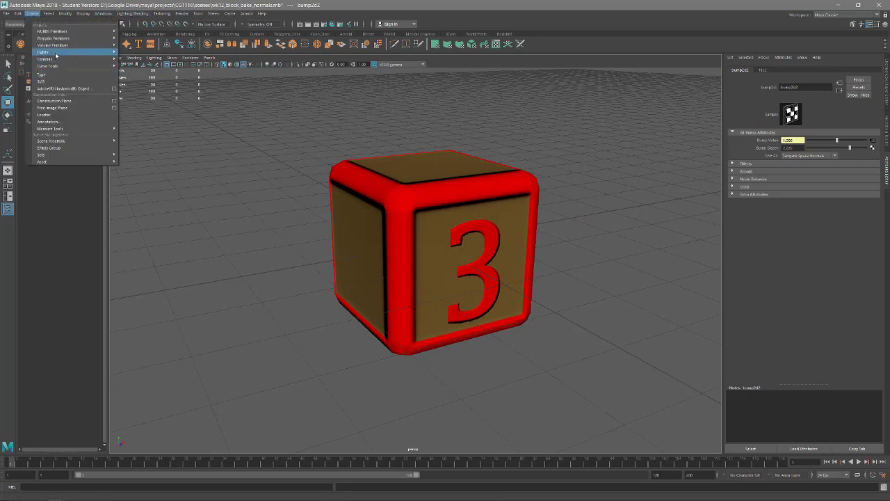
mouse_move(76, 52)
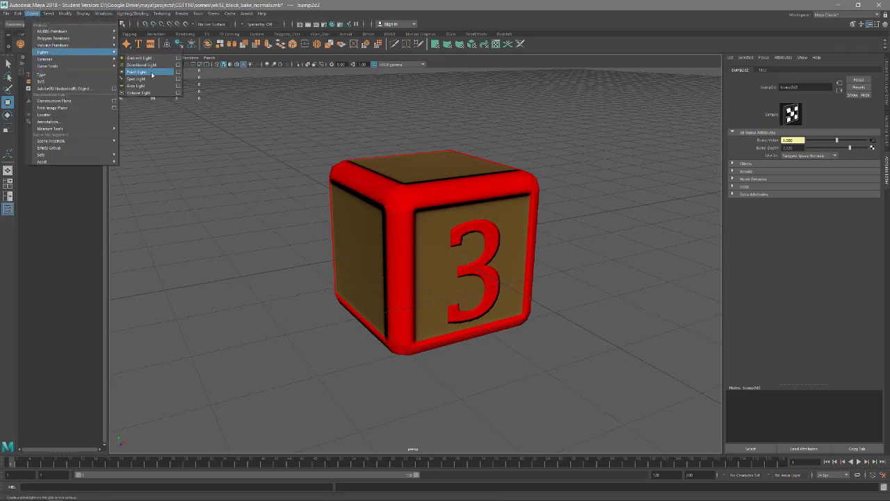
click(149, 72)
drag(436, 251, 545, 345)
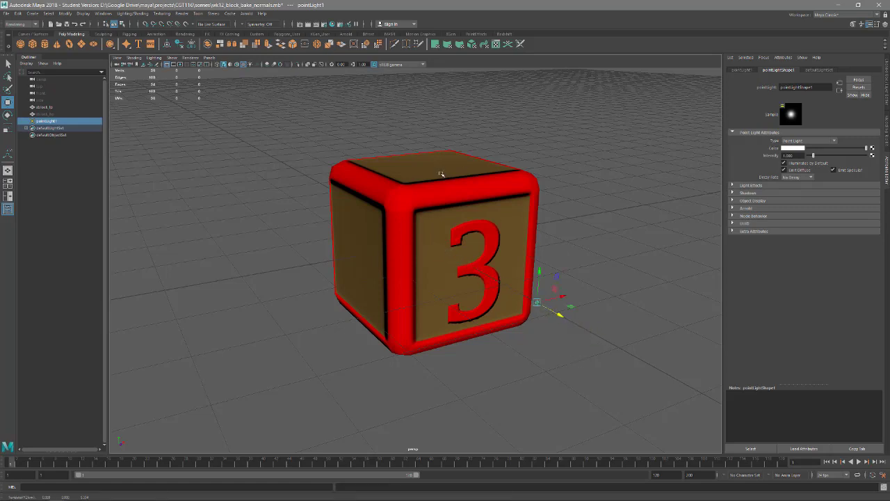
key(7)
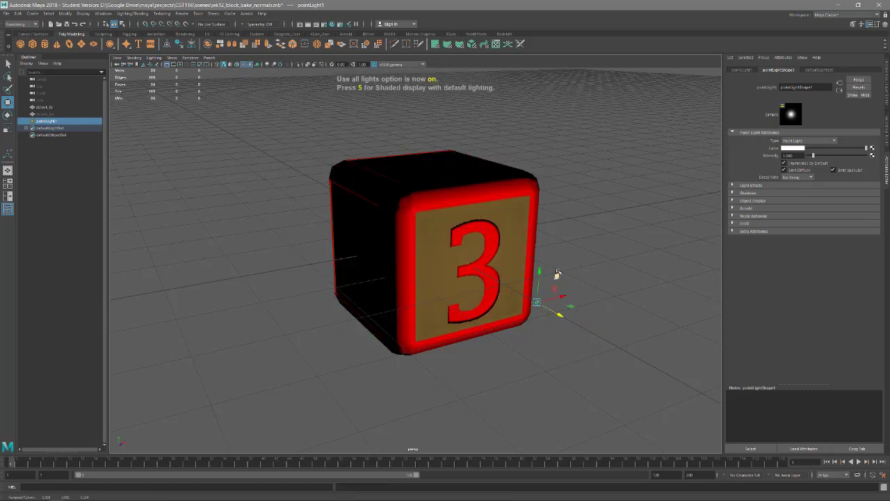
Reposition the point light farther out from the block's number 3 face so it grazes the adjacent side.
drag(540, 279, 680, 223)
alt+drag(568, 273, 427, 293)
mouse_move(291, 288)
mouse_down()
mouse_move(628, 257)
mouse_move(249, 281)
mouse_move(280, 285)
mouse_up()
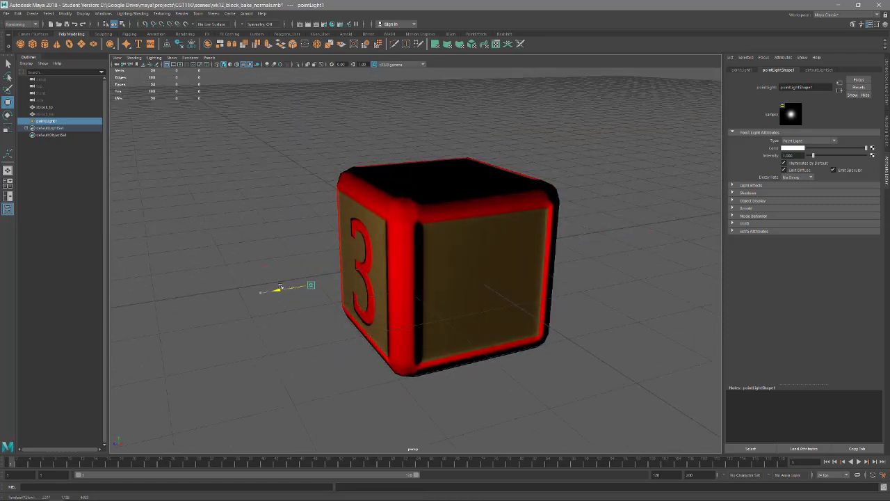
Examine how the point light shades the block's sides and number 3 face, keeping the light selected.
alt+drag(312, 319, 416, 306)
click(383, 315)
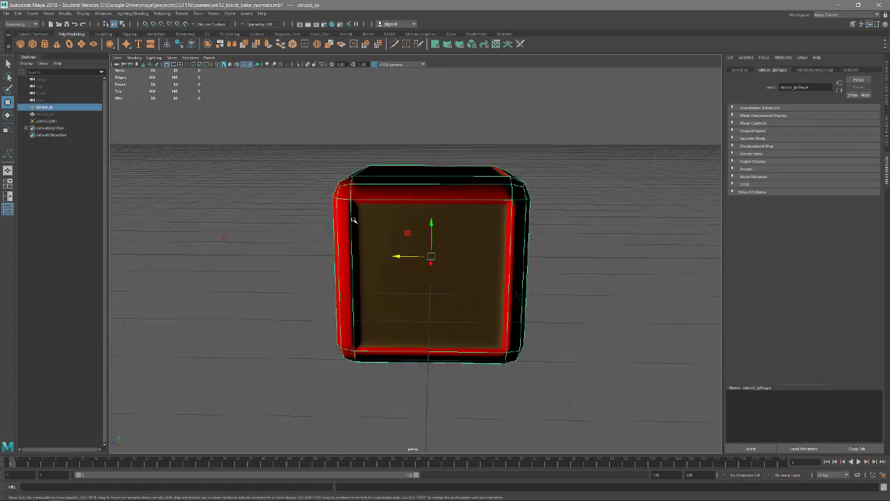
alt+drag(357, 269, 356, 249)
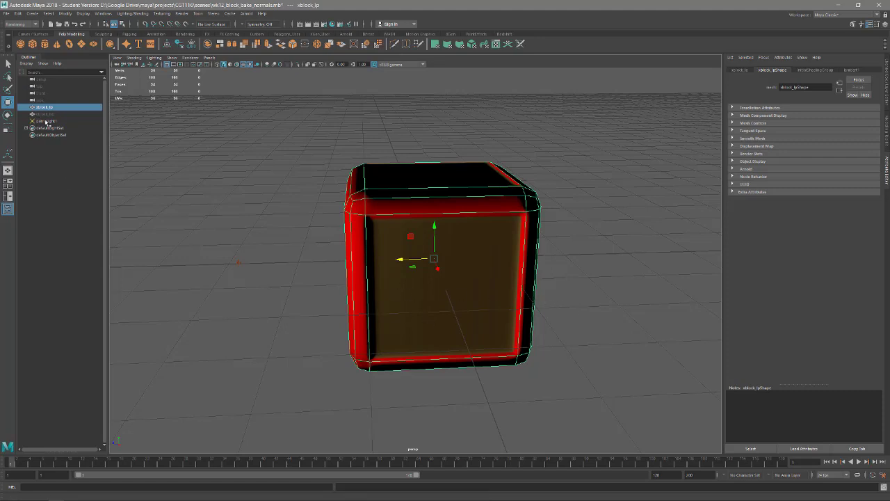
mouse_move(324, 246)
alt+mouse_down()
mouse_move(372, 236)
mouse_move(382, 252)
mouse_move(470, 258)
mouse_move(331, 238)
alt+mouse_up()
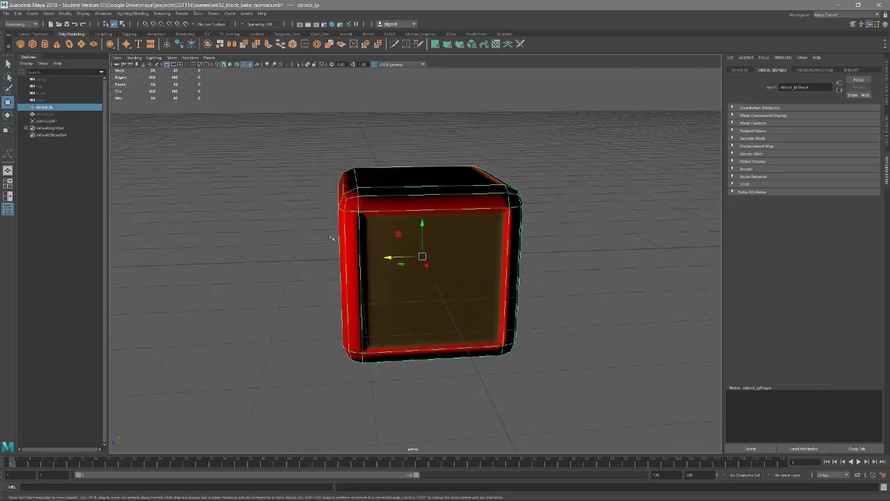
click(228, 256)
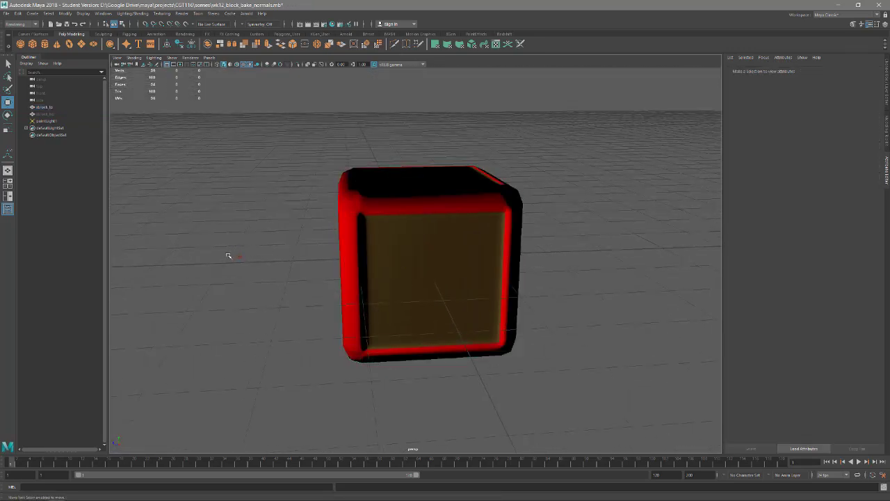
click(240, 256)
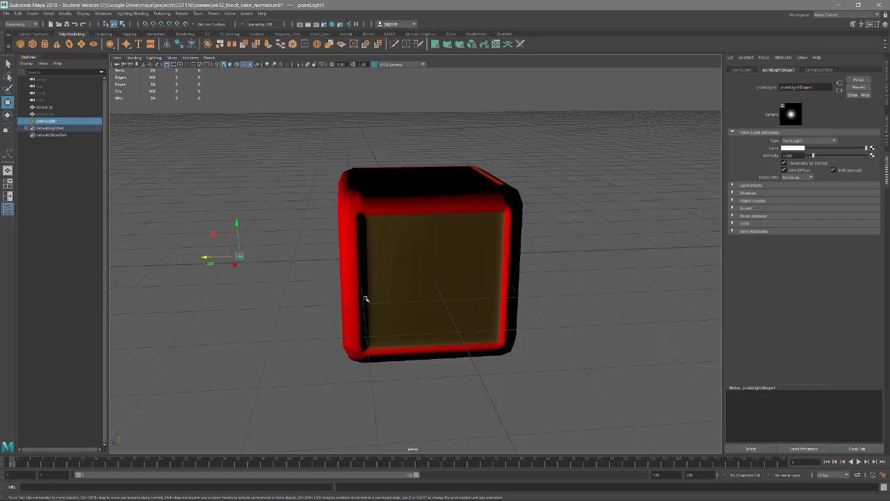
alt+drag(398, 339, 507, 313)
scroll(549, 304, up, 3)
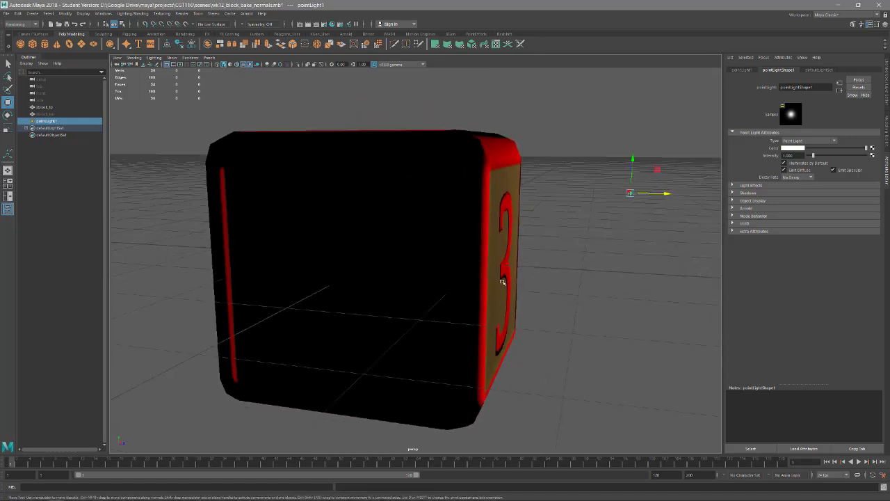
alt+drag(498, 283, 310, 306)
scroll(451, 277, down, 3)
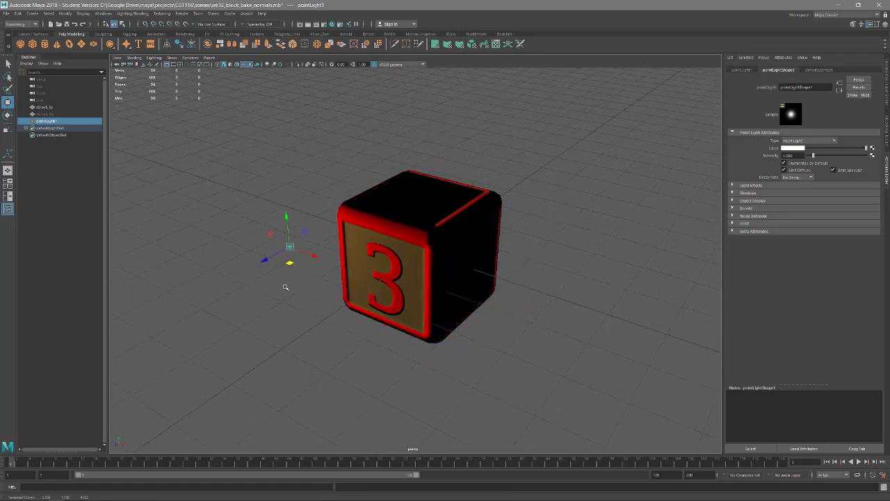
Raise the point light above the block, lower it again and shift it toward the block to test the normal-map relief.
alt+drag(292, 264, 404, 296)
mouse_move(496, 296)
middle_down()
mouse_move(487, 317)
mouse_move(299, 243)
mouse_move(487, 189)
mouse_move(471, 360)
middle_up()
drag(470, 363, 423, 149)
alt+drag(553, 256, 441, 260)
alt+middle_drag(433, 263, 436, 294)
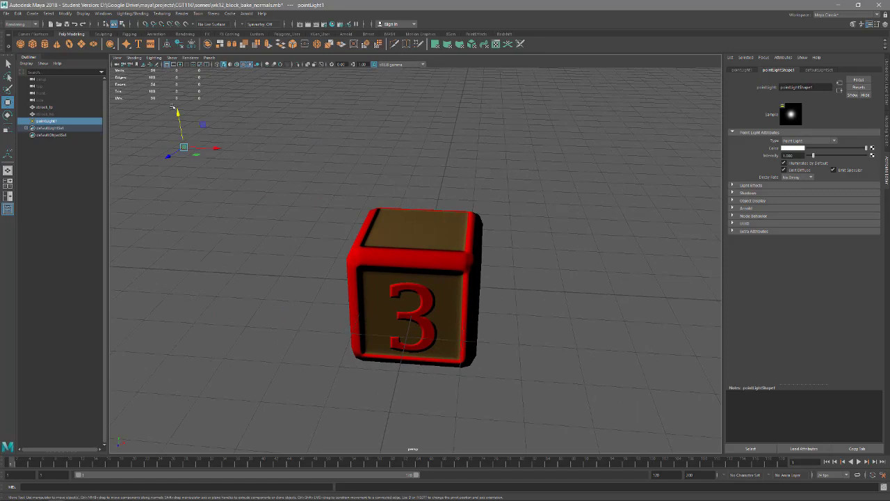
drag(174, 108, 201, 234)
drag(236, 269, 278, 276)
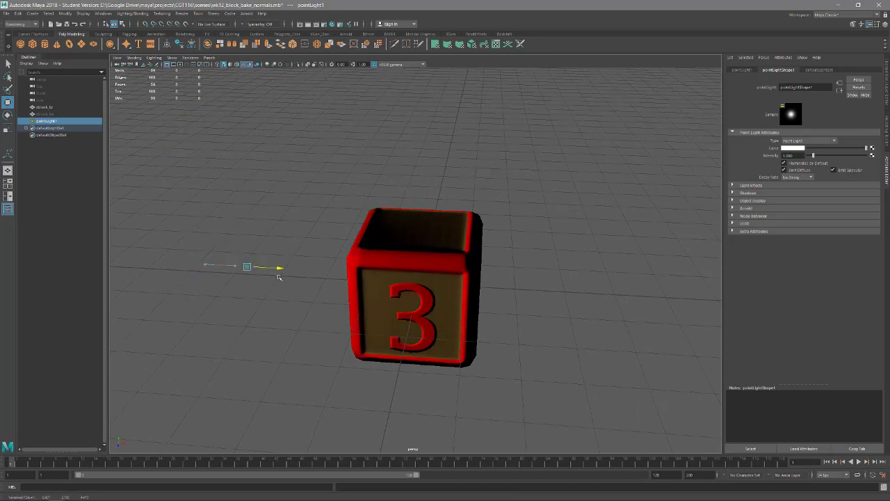
alt+drag(379, 311, 387, 288)
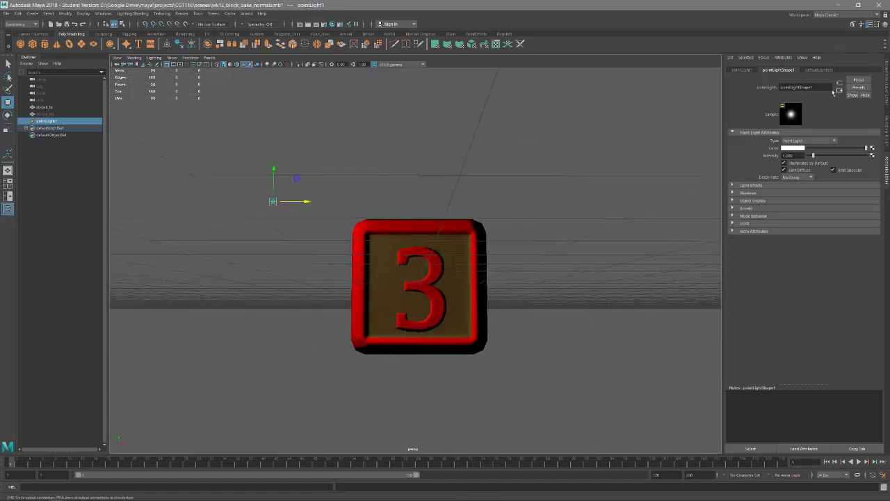
alt+drag(536, 82, 534, 112)
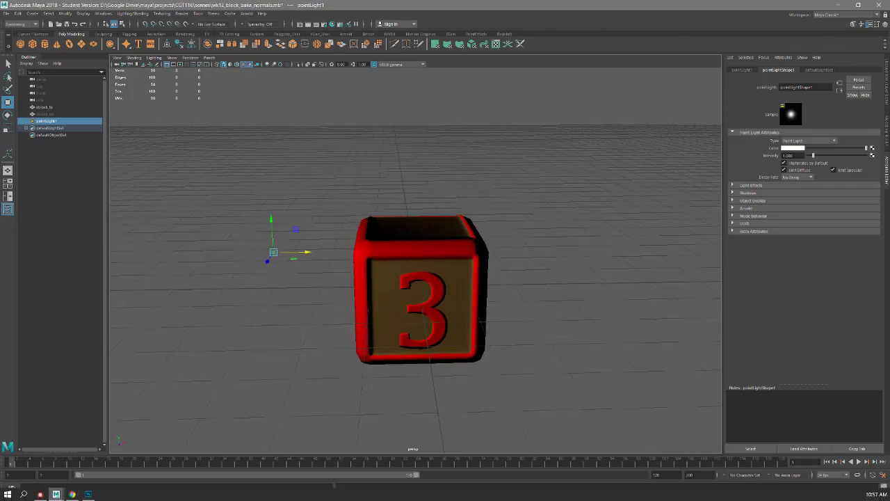
Switch to Substance Designer and examine the Brick_Cartoony01 material on the 3D cube under rotated environment lighting.
click(40, 493)
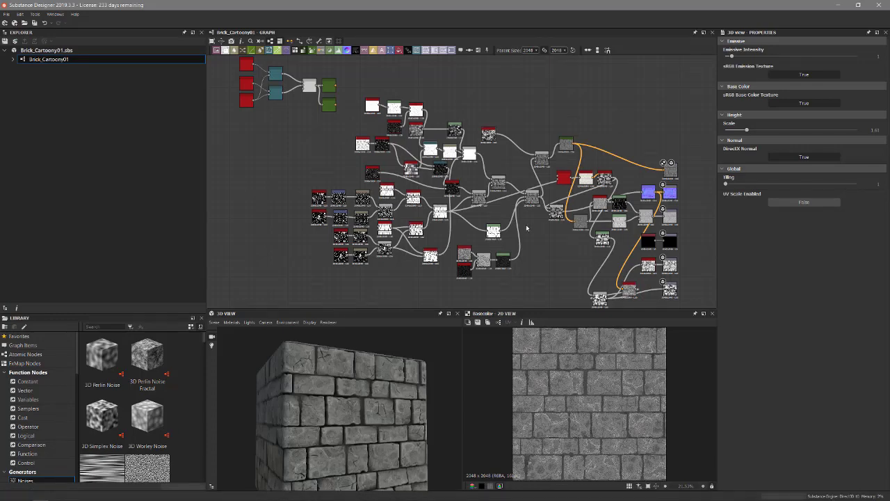
middle_drag(552, 244, 541, 214)
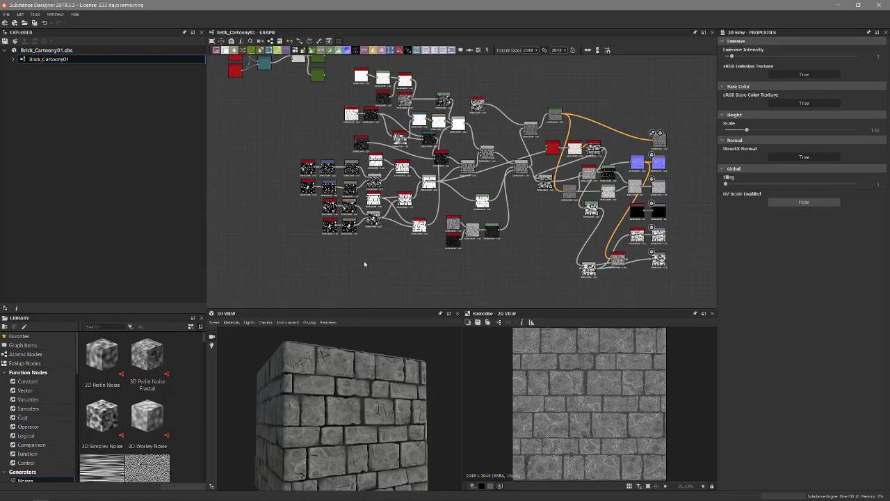
drag(374, 387, 440, 401)
scroll(388, 409, up, 2)
ctrl+shift+right_drag(440, 400, 420, 402)
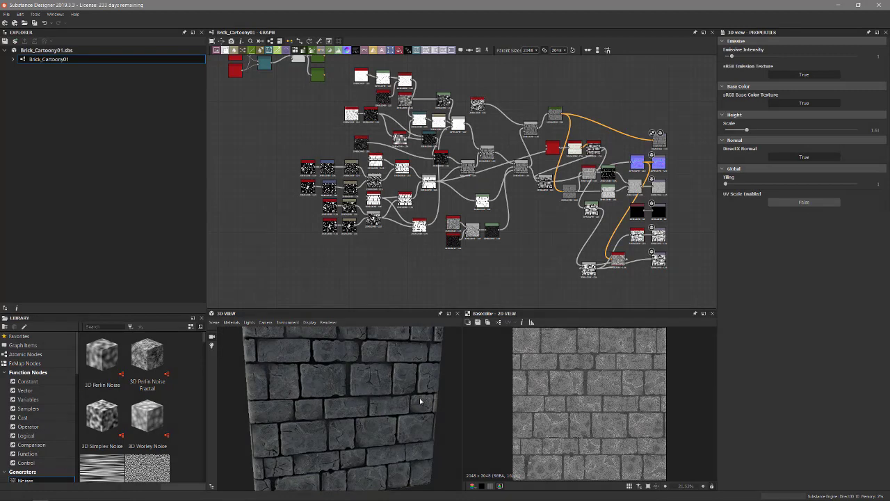
drag(369, 407, 383, 405)
ctrl+shift+right_drag(393, 408, 413, 407)
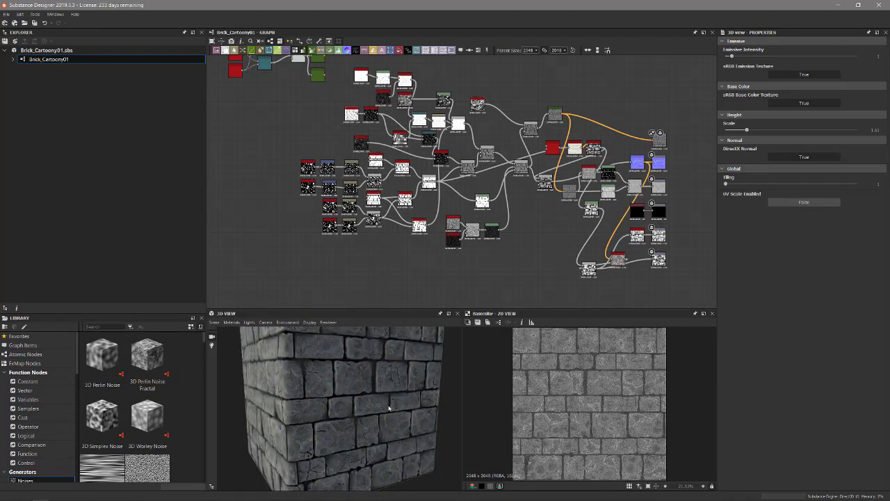
drag(389, 408, 400, 399)
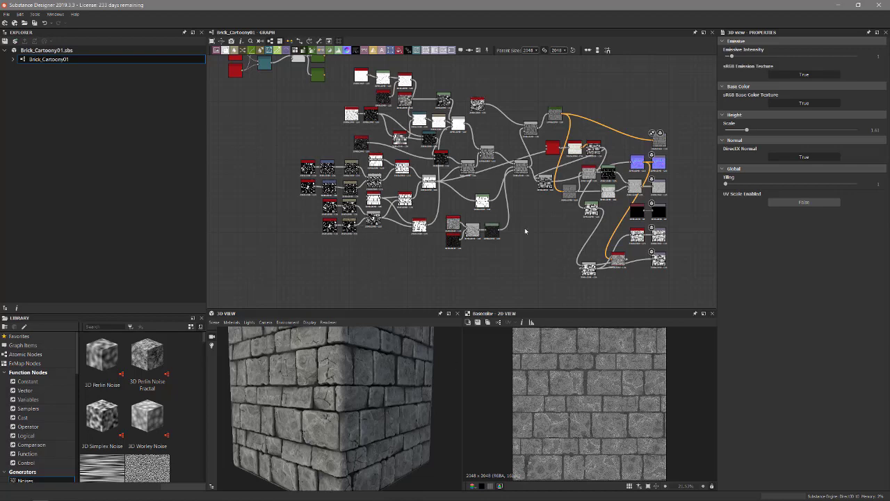
Examine the Brick_Cartoony01 graph, from the Grunge Map and Blur nodes to the Tile Generator and Slope Blur Grayscale nodes.
middle_drag(523, 248, 532, 249)
scroll(352, 198, up, 6)
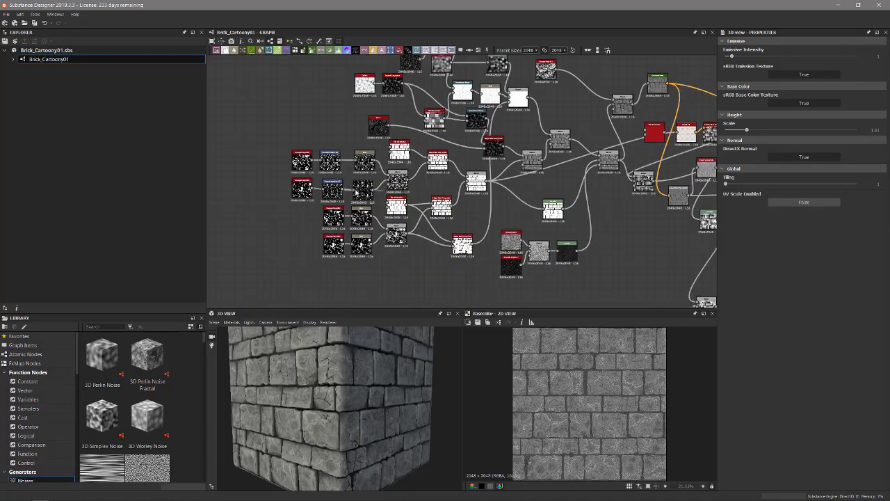
middle_drag(407, 216, 487, 202)
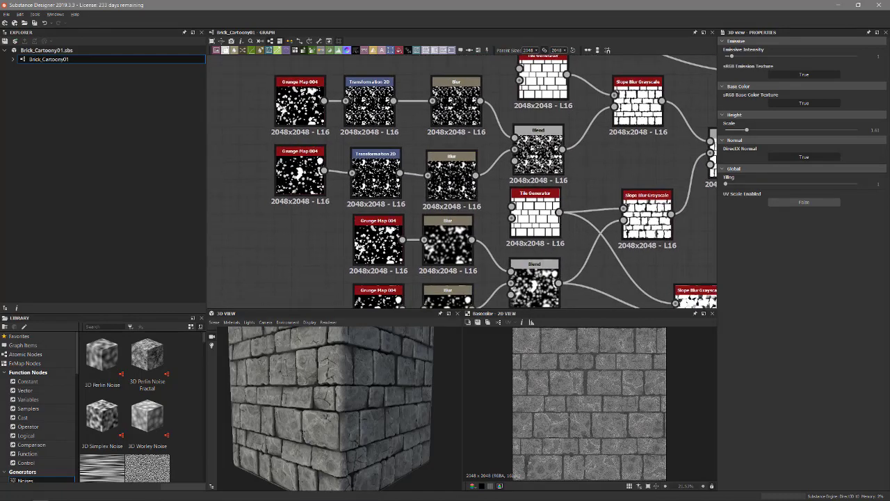
scroll(472, 200, down, 3)
middle_drag(540, 232, 389, 265)
middle_drag(458, 206, 481, 130)
scroll(455, 241, down, 3)
middle_drag(466, 249, 470, 175)
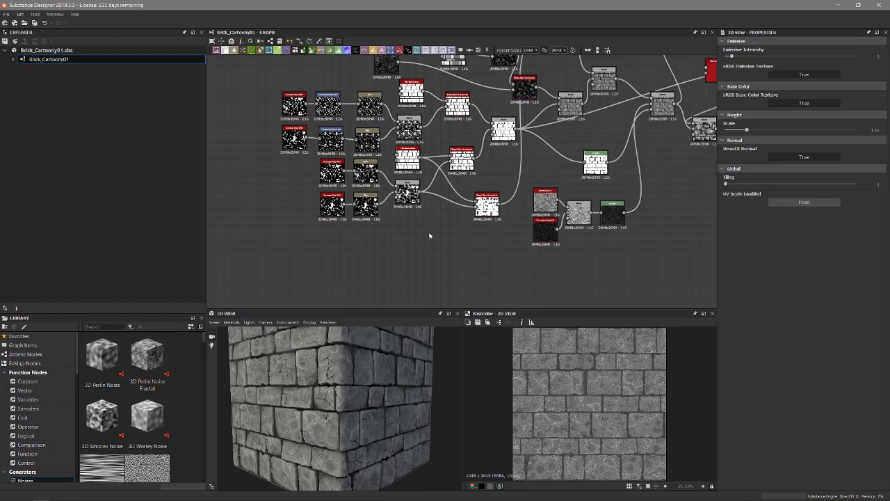
middle_drag(404, 227, 409, 240)
scroll(408, 240, up, 2)
scroll(408, 242, down, 2)
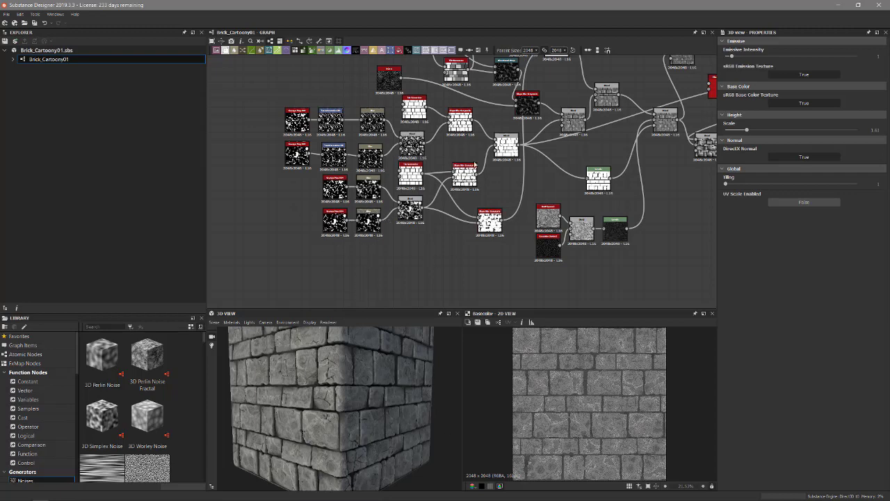
middle_drag(478, 262, 476, 263)
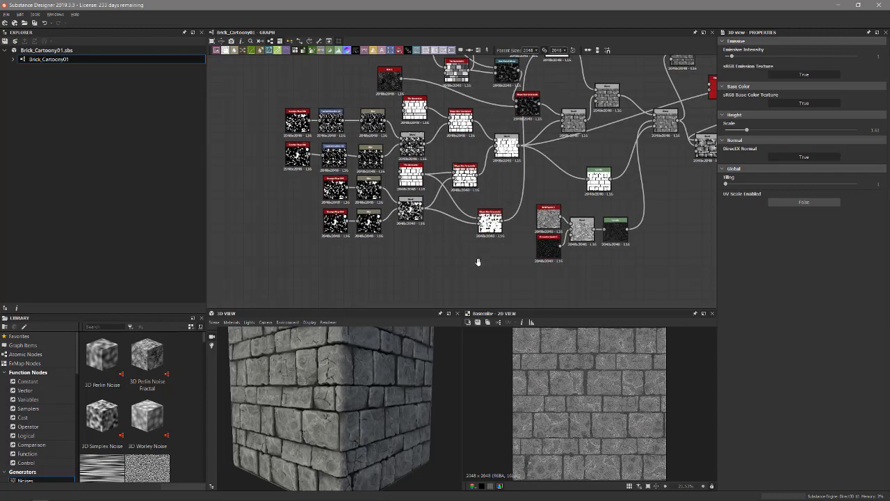
Move the green-headed node after the white brick-mask Blend up and closer to it, and shift the stone-texture Blend node slightly upward.
middle_drag(556, 276, 470, 279)
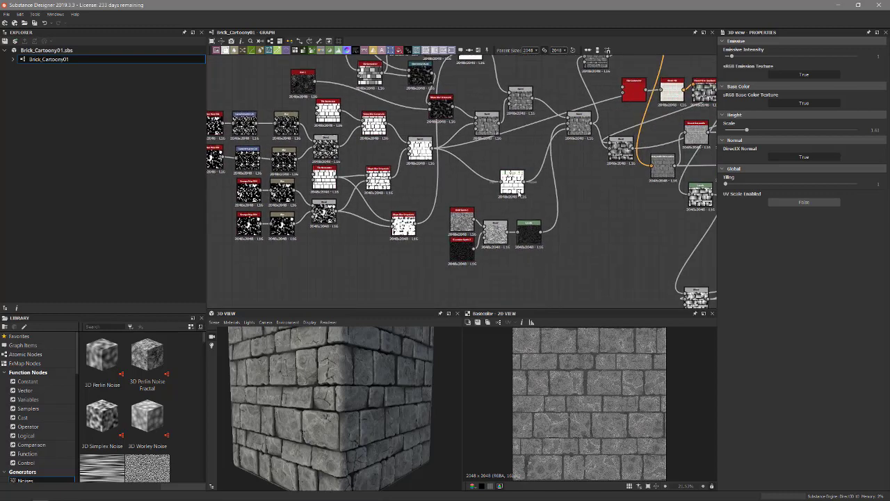
drag(513, 183, 496, 163)
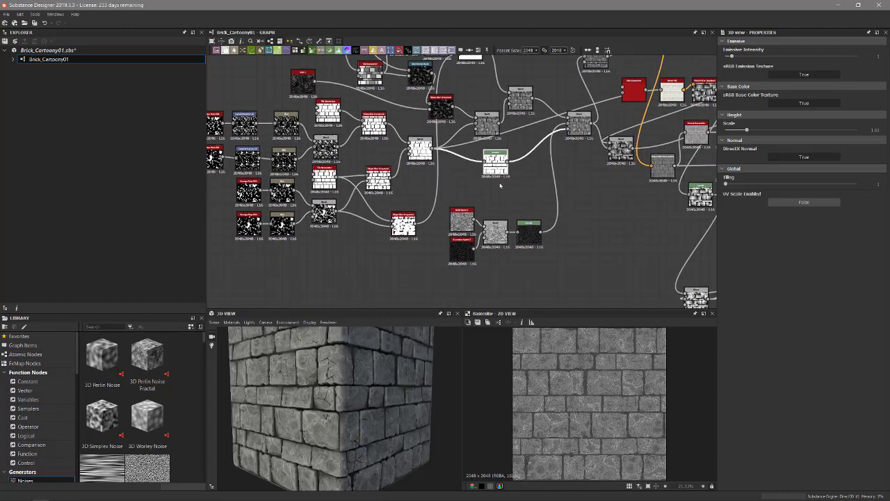
middle_drag(515, 207, 518, 282)
drag(492, 198, 488, 181)
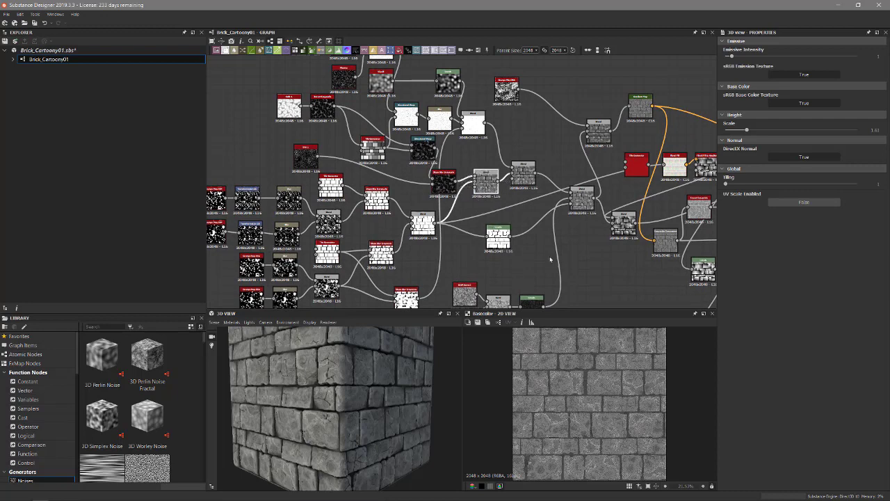
Examine the graph's brick-mask branch, from the Grunge Map 004, Transformation 2D and Blur nodes through the Tile Generator and Slope Blur Grayscale nodes.
scroll(550, 260, down, 5)
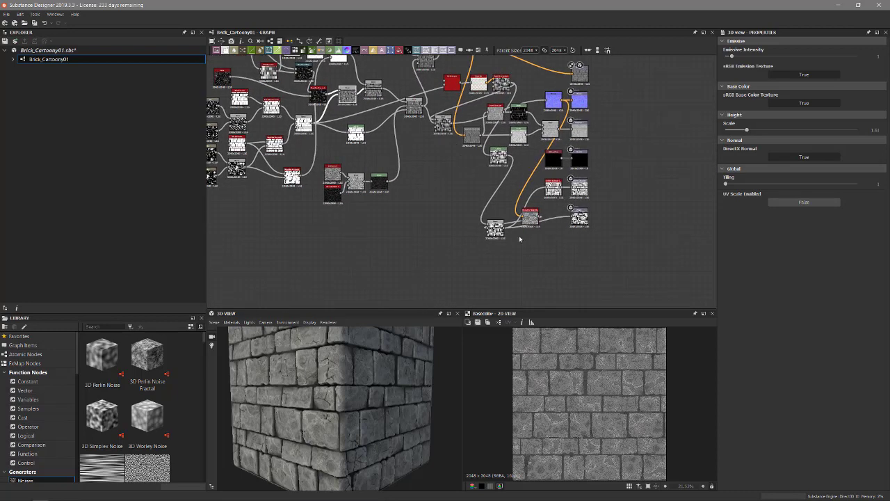
scroll(549, 230, up, 4)
drag(495, 205, 484, 189)
scroll(500, 209, down, 5)
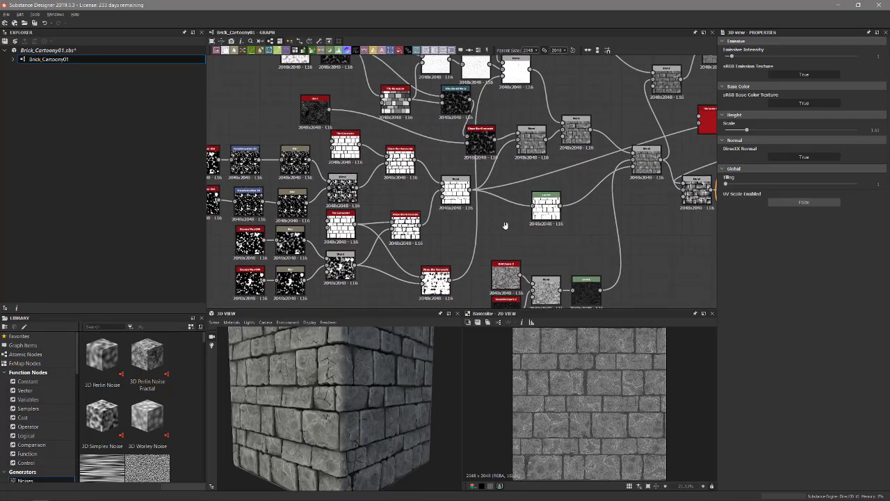
scroll(407, 212, up, 5)
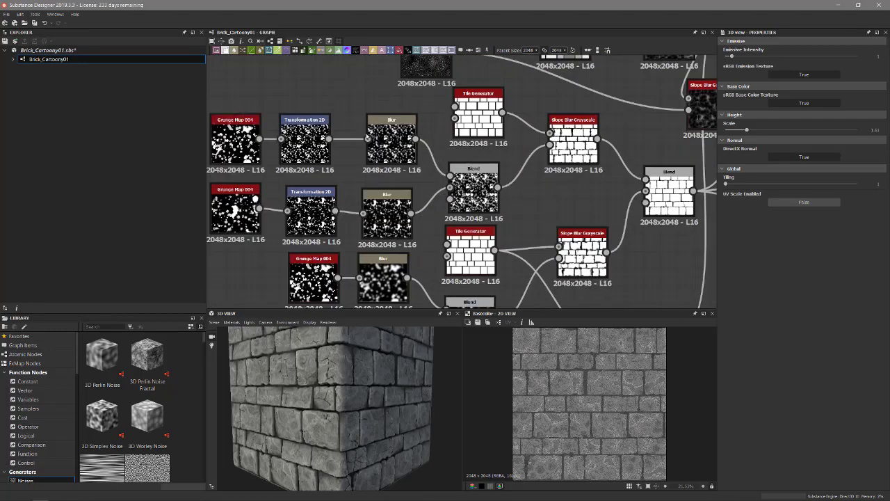
scroll(501, 271, down, 2)
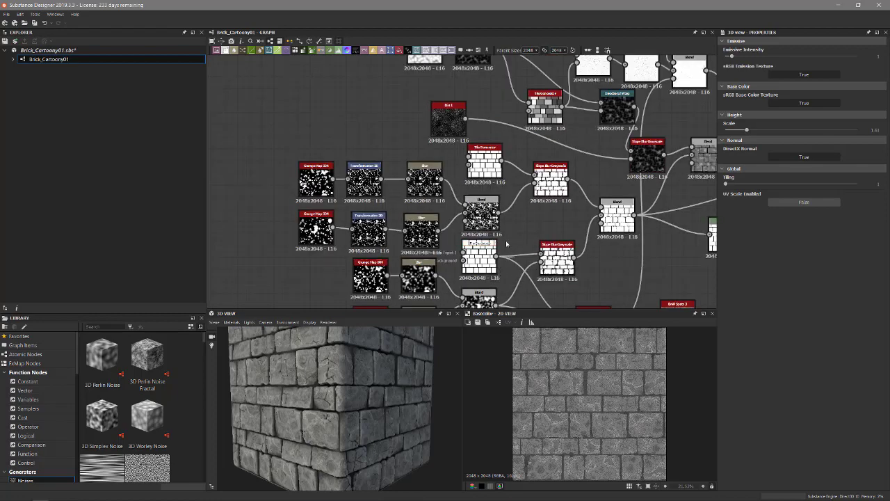
scroll(560, 242, up, 1)
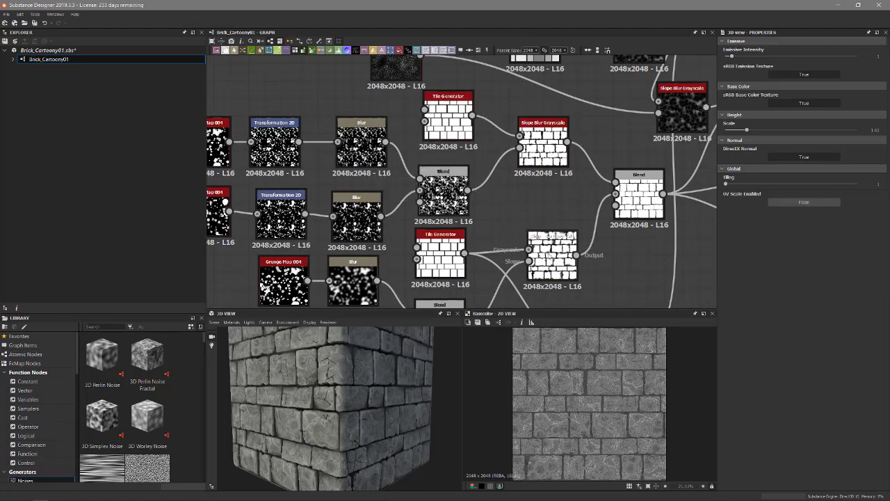
scroll(516, 242, down, 2)
middle_drag(572, 202, 447, 248)
middle_drag(477, 179, 477, 156)
scroll(477, 155, down, 5)
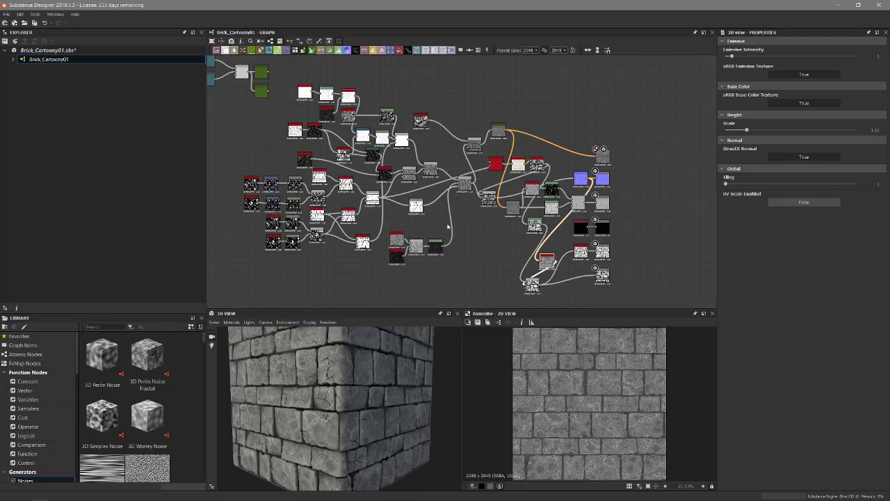
Show the Normal output node's map in the 2D view and inspect its brick detail up close and as a whole.
middle_drag(441, 218, 495, 175)
mouse_move(409, 365)
mouse_down()
mouse_move(359, 364)
mouse_move(401, 368)
mouse_up()
scroll(402, 368, down, 3)
middle_drag(404, 367, 399, 360)
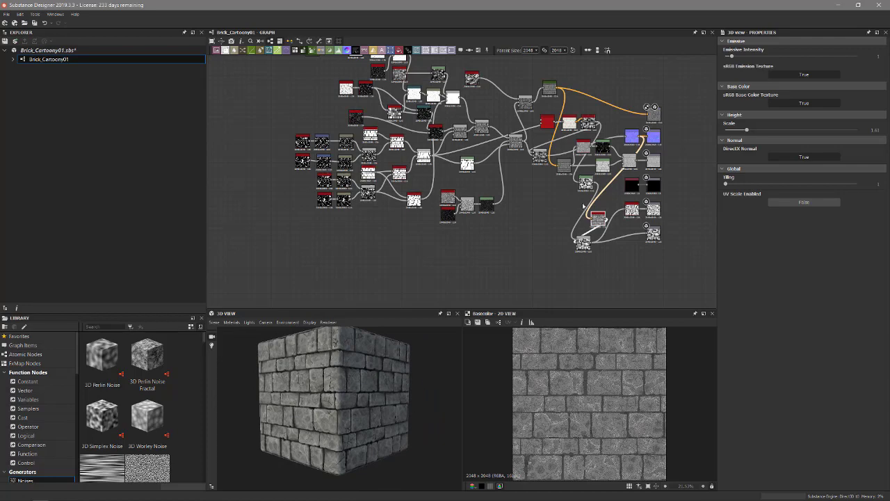
middle_drag(632, 241, 559, 250)
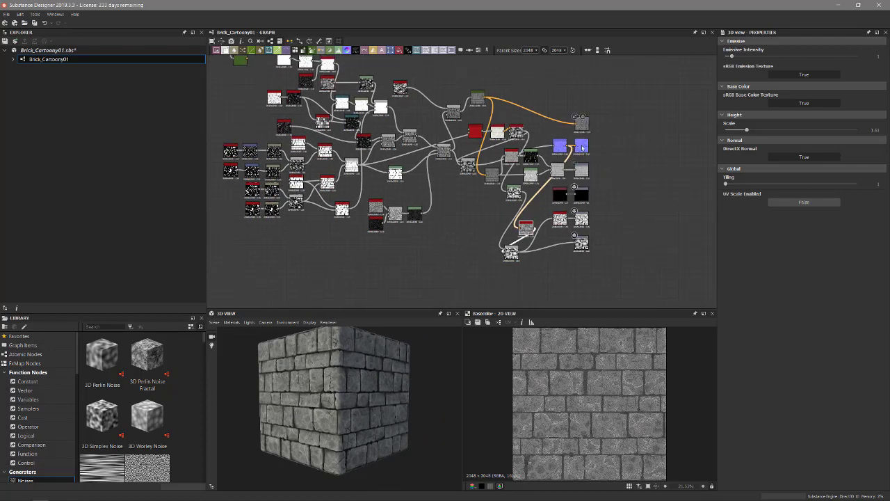
double_click(583, 148)
scroll(617, 399, up, 4)
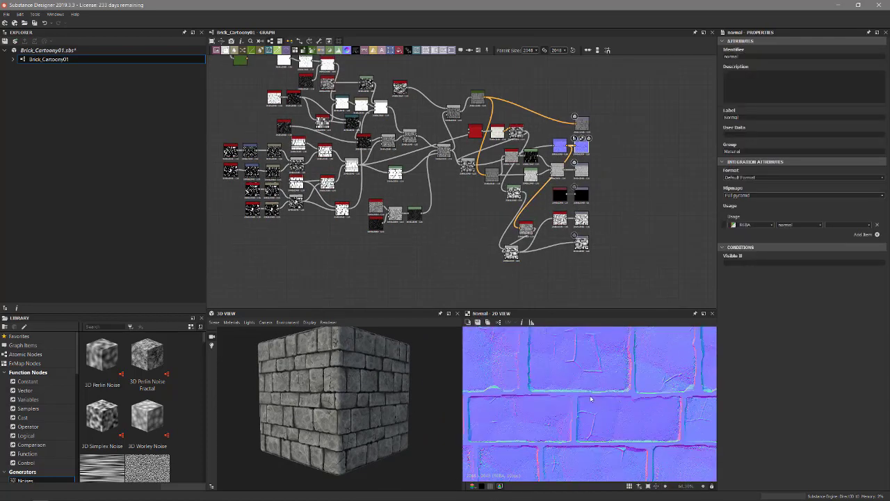
scroll(587, 393, down, 3)
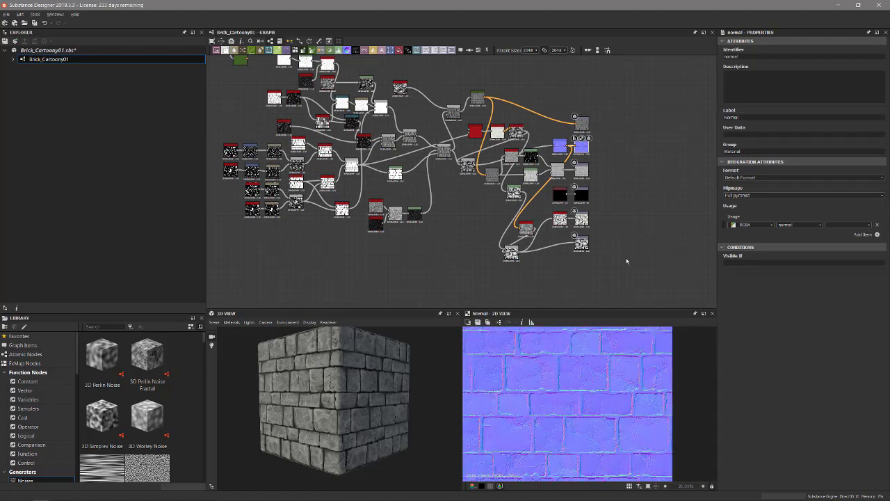
Show the Height output node's map in the 2D view and compare it with the bricks on the 3D cube from several angles.
scroll(626, 261, up, 5)
double_click(524, 202)
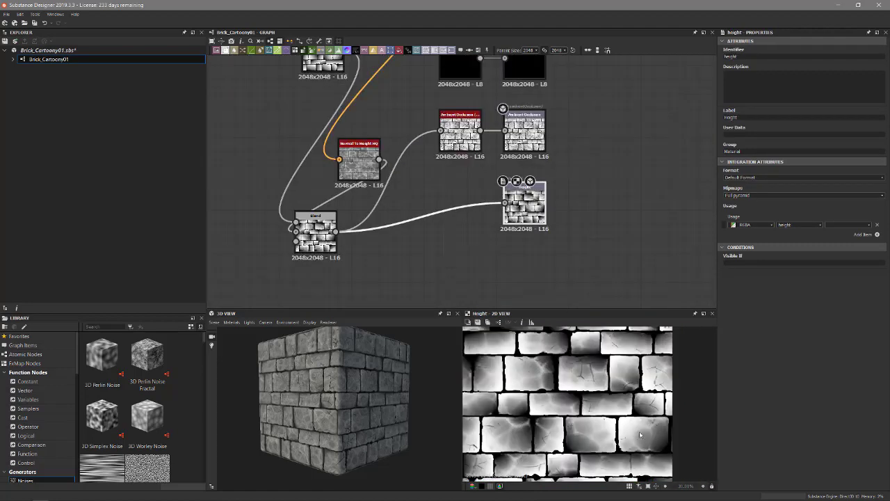
mouse_move(396, 400)
mouse_down()
mouse_move(402, 384)
mouse_move(381, 401)
mouse_up()
scroll(402, 384, up, 3)
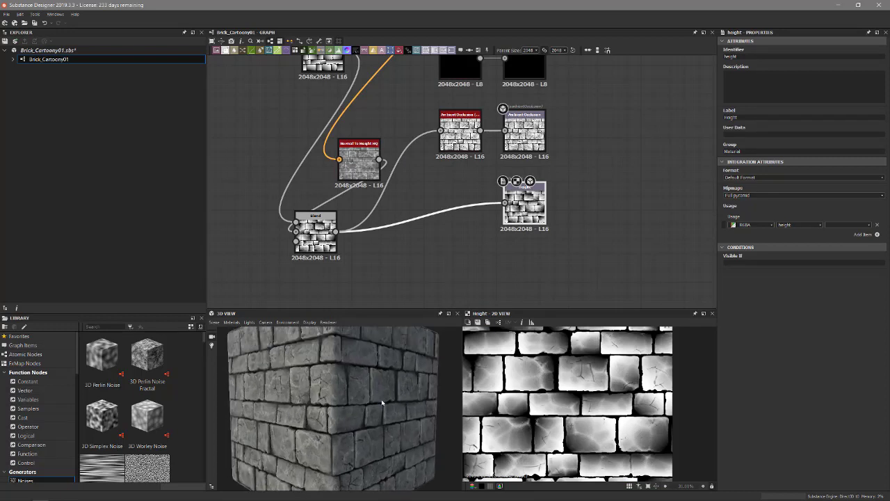
drag(401, 439, 412, 429)
drag(376, 379, 331, 390)
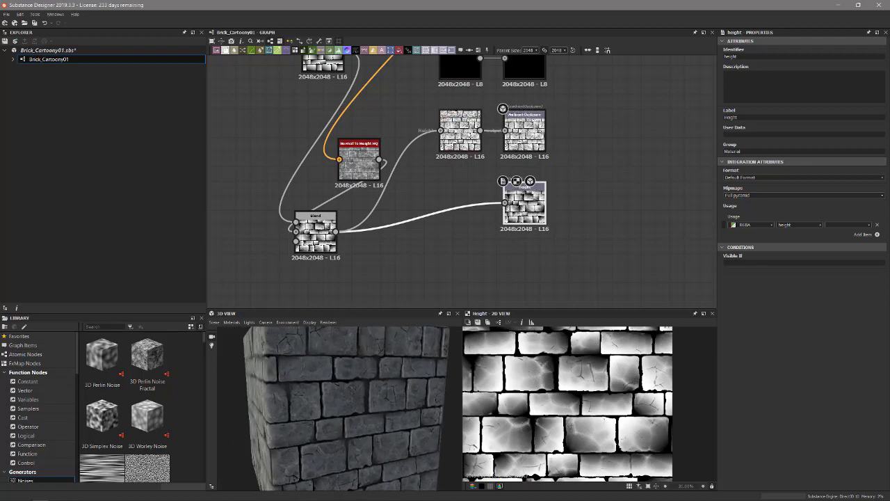
Show the Ambient Occlusion output node's map in the 2D view and check the crevices on the 3D cube.
click(528, 133)
double_click(530, 134)
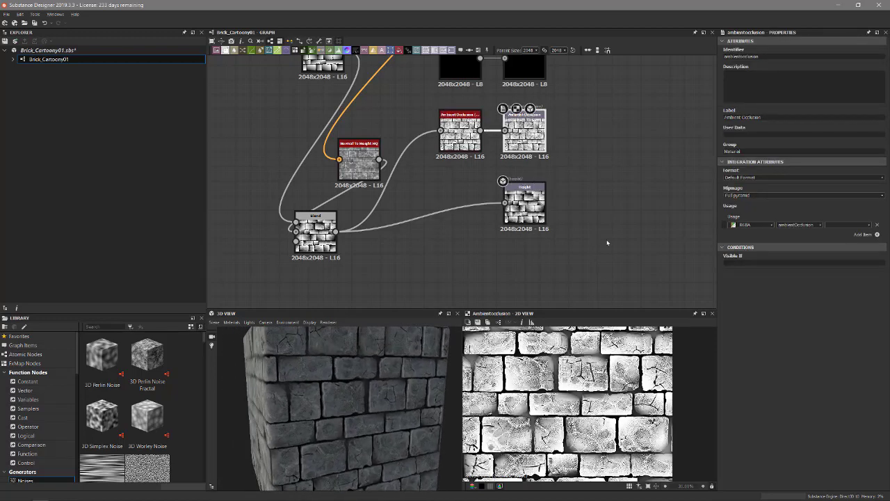
drag(344, 402, 381, 367)
Show the Roughness output node's map in the 2D view and inspect the cube's surface from another angle.
middle_drag(643, 228, 625, 367)
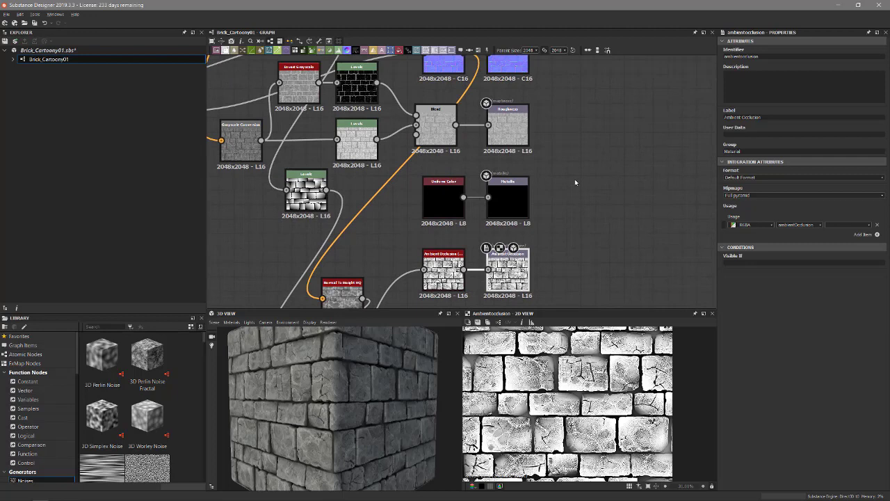
double_click(516, 126)
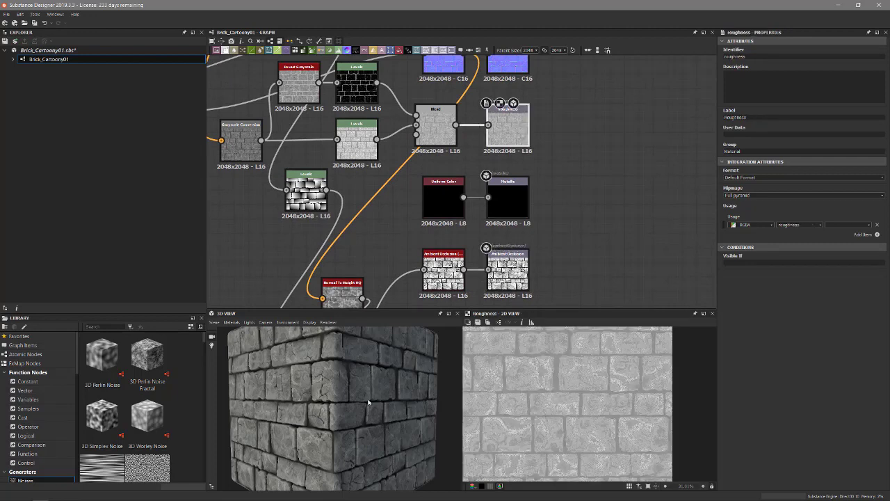
mouse_move(369, 402)
mouse_down()
mouse_move(394, 403)
mouse_move(382, 407)
mouse_up()
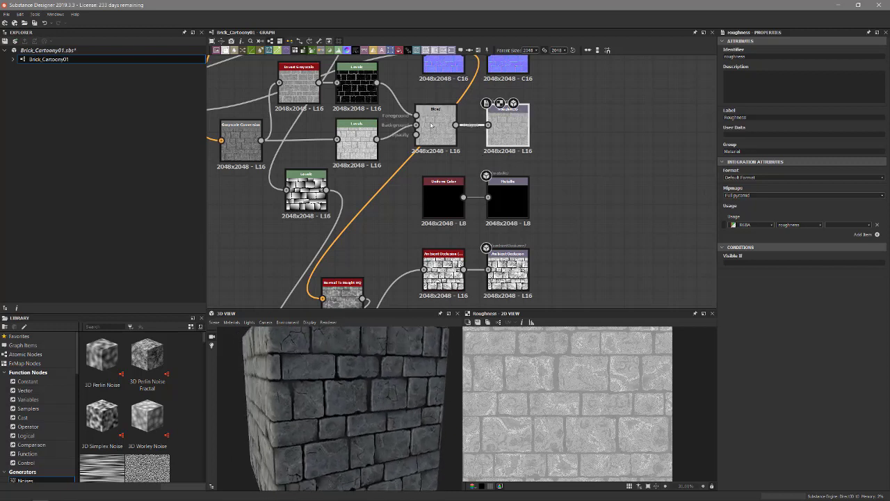
Test glossier bricks by lowering the output white level of the lighter Levels node feeding the Roughness Blend, and restore it to maximum.
click(356, 130)
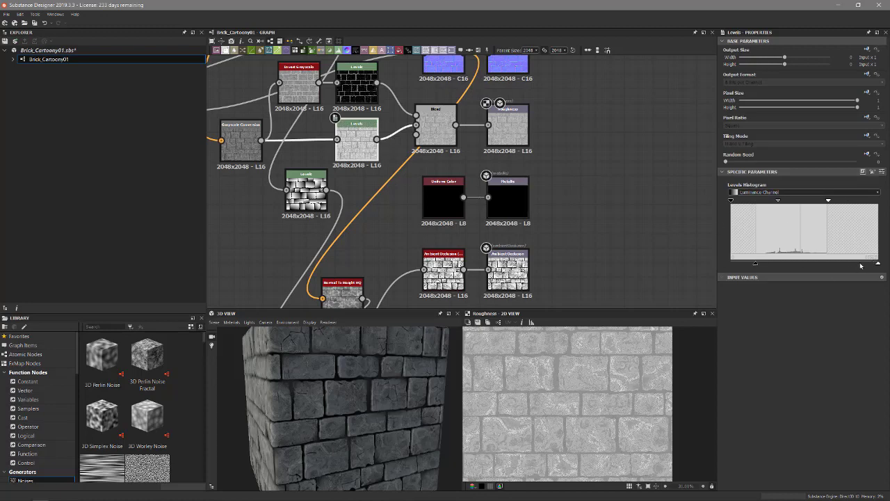
drag(878, 263, 801, 264)
mouse_move(420, 382)
mouse_down()
mouse_move(389, 379)
mouse_move(428, 372)
mouse_up()
drag(801, 264, 775, 270)
mouse_move(358, 386)
mouse_down()
mouse_move(347, 375)
mouse_move(415, 375)
mouse_up()
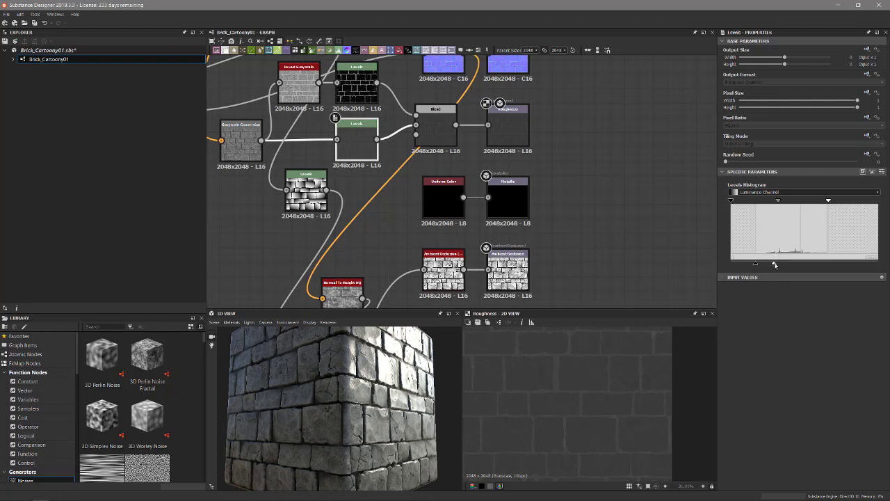
ctrl+shift+right_drag(440, 358, 442, 356)
drag(774, 263, 877, 263)
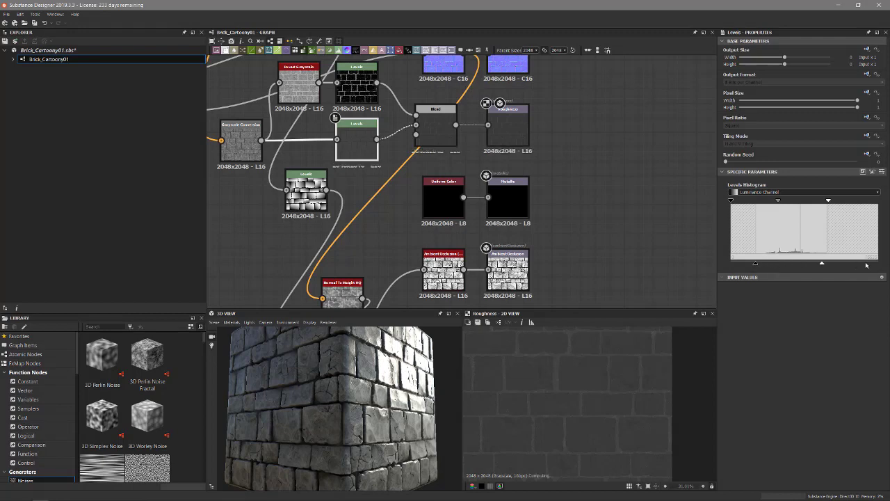
mouse_move(373, 410)
mouse_down()
mouse_move(358, 412)
mouse_move(372, 400)
mouse_up()
Show the Base Color output node's map in the 2D view, inspect its stone and mortar detail, and compare it with the 3D cube.
middle_drag(553, 149, 542, 270)
middle_drag(554, 190, 564, 236)
click(506, 154)
double_click(501, 158)
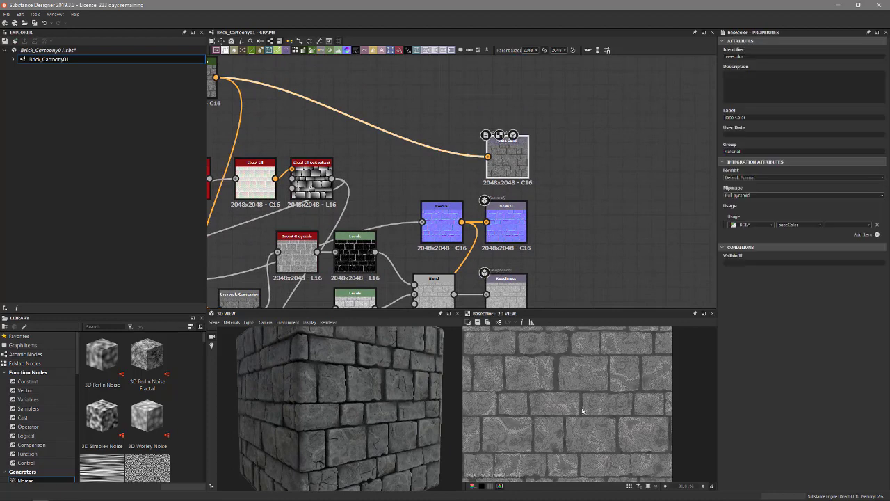
scroll(537, 386, up, 5)
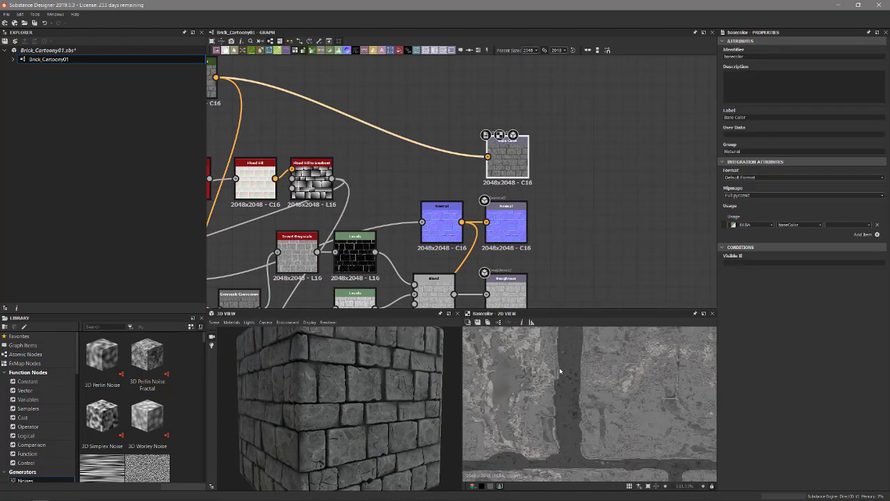
scroll(560, 371, down, 5)
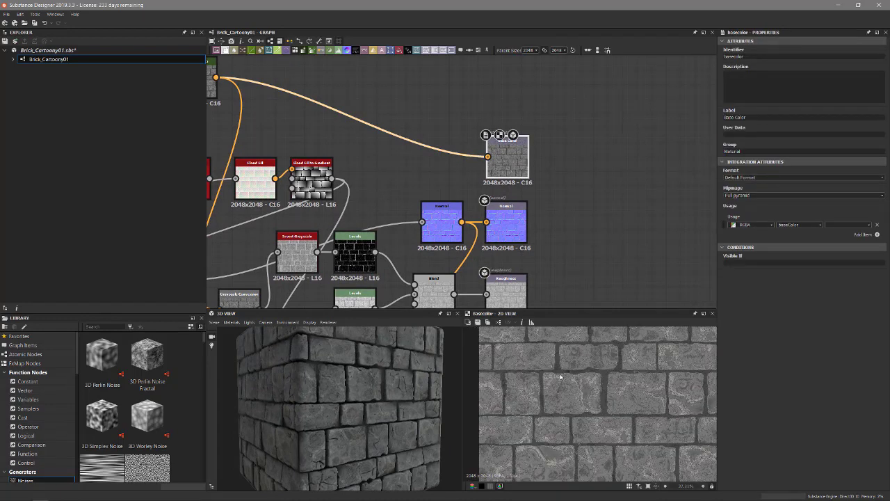
middle_drag(579, 391, 574, 378)
drag(373, 384, 393, 391)
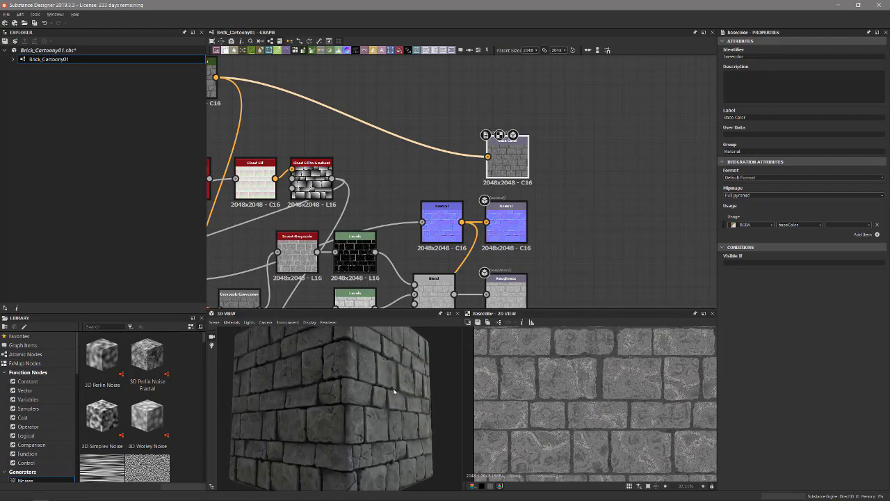
right_drag(394, 391, 418, 444)
mouse_move(397, 382)
mouse_down()
mouse_move(393, 393)
mouse_move(397, 384)
mouse_up()
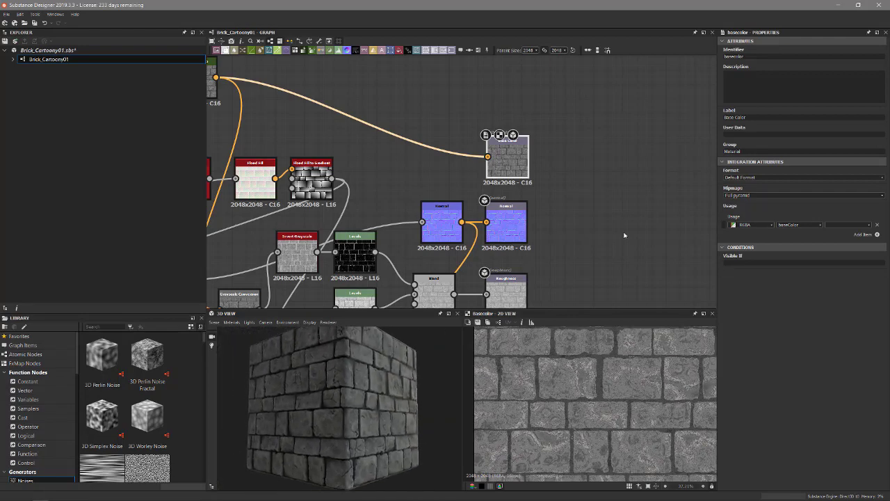
scroll(624, 235, down, 2)
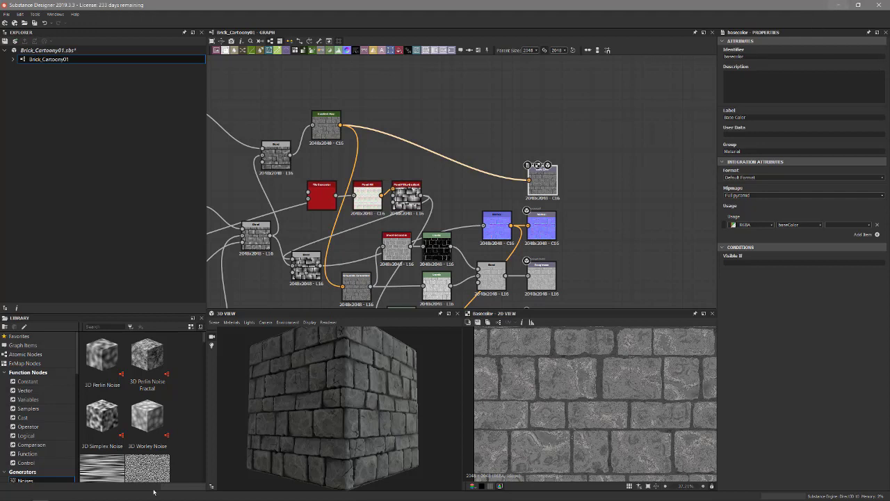
Switch to Maya and inspect the normal-mapped number block and its point light from a higher angle.
mouse_move(60, 497)
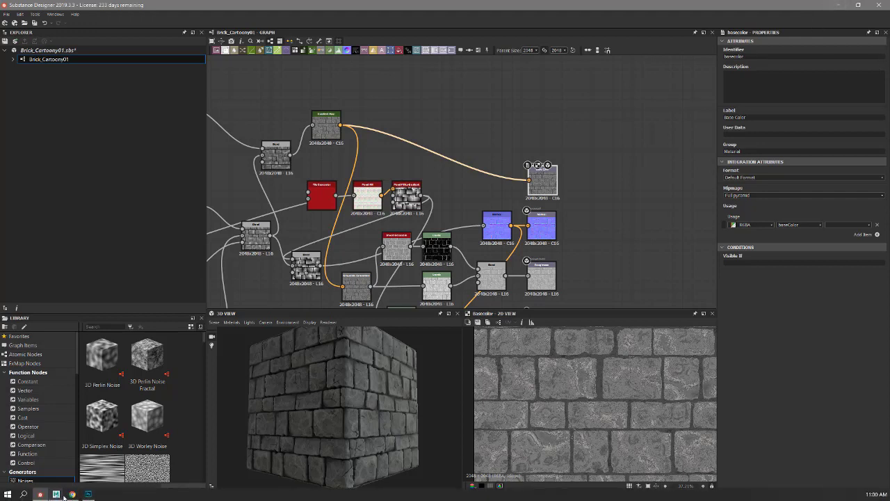
click(150, 452)
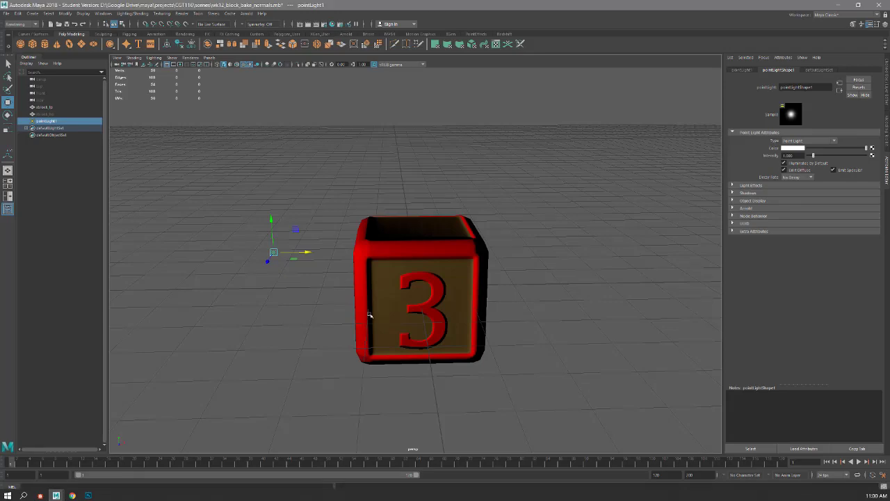
mouse_move(369, 314)
alt+mouse_down()
mouse_move(415, 302)
mouse_move(383, 312)
mouse_move(396, 302)
mouse_move(382, 339)
mouse_move(369, 292)
mouse_move(369, 327)
mouse_move(387, 324)
mouse_move(401, 344)
mouse_move(461, 331)
mouse_move(327, 341)
mouse_move(367, 323)
alt+mouse_up()
alt+drag(361, 360, 450, 308)
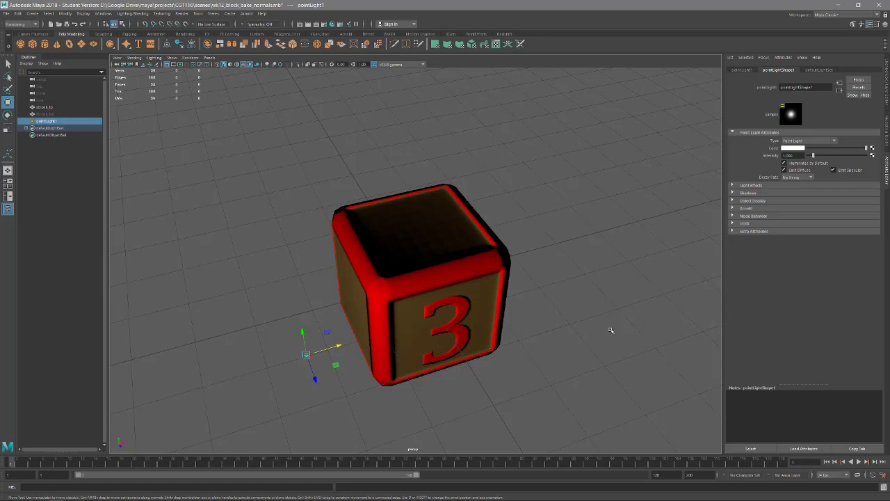